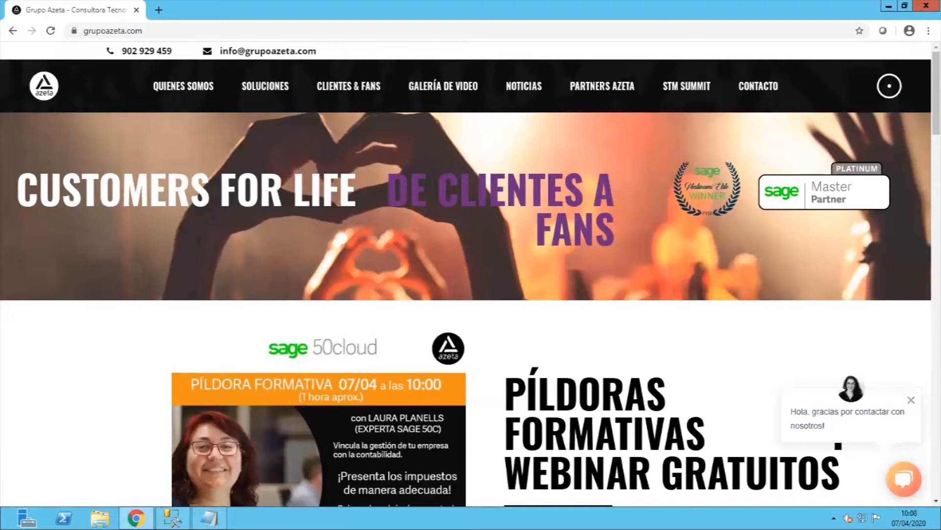
Minimize the browser, start Sage 50c and sign in to the Prueba tpv group as SUPERVISOR with the account password.
left_click(888, 9)
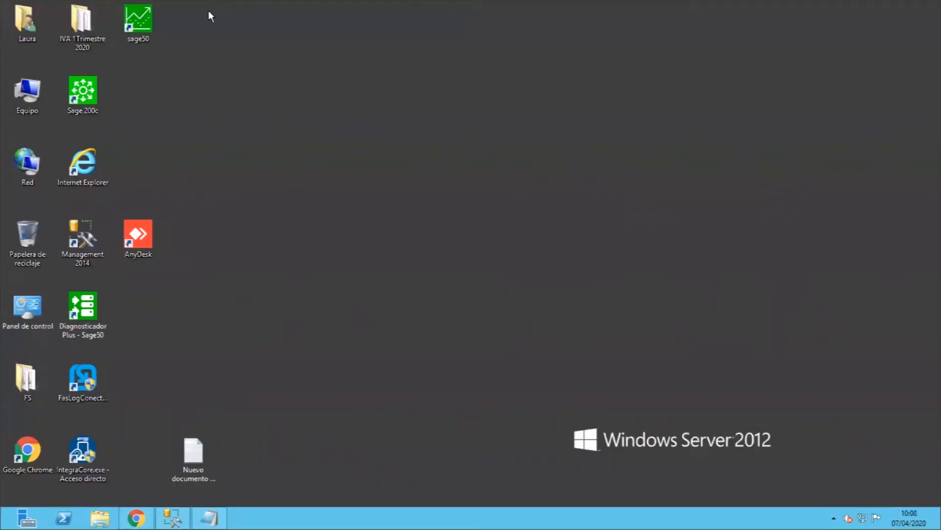
double_click(134, 25)
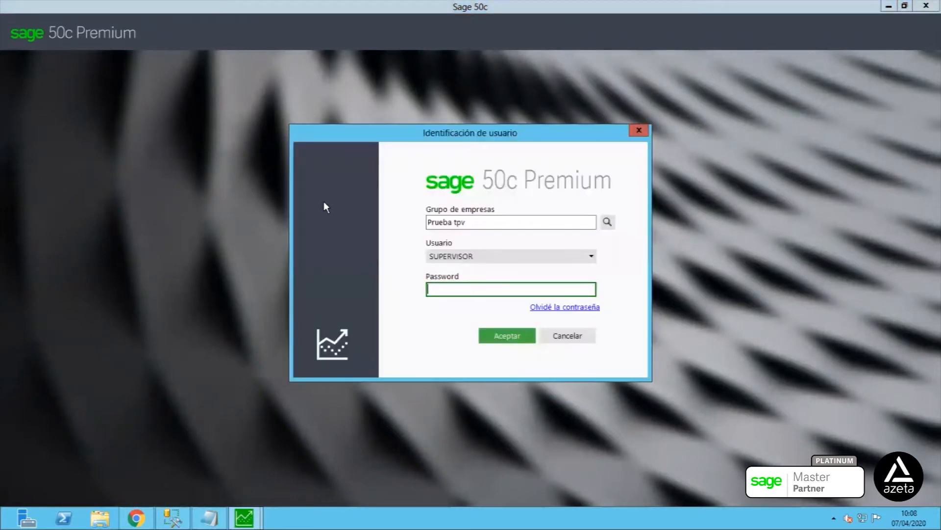
type("1•••••")
key("Return")
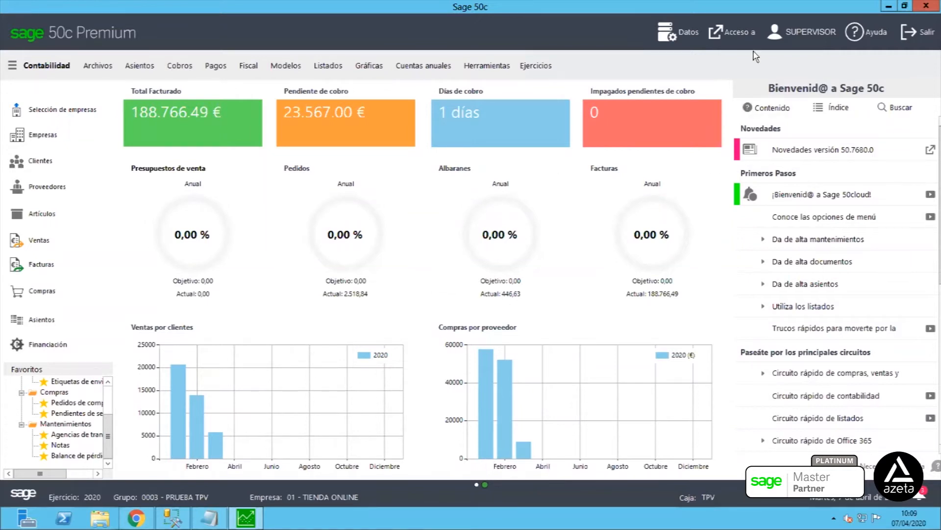
Open the Centro de usuarios from the signed-in SUPERVISOR's own user record.
left_click(780, 34)
mouse_move(759, 45)
mouse_move(791, 43)
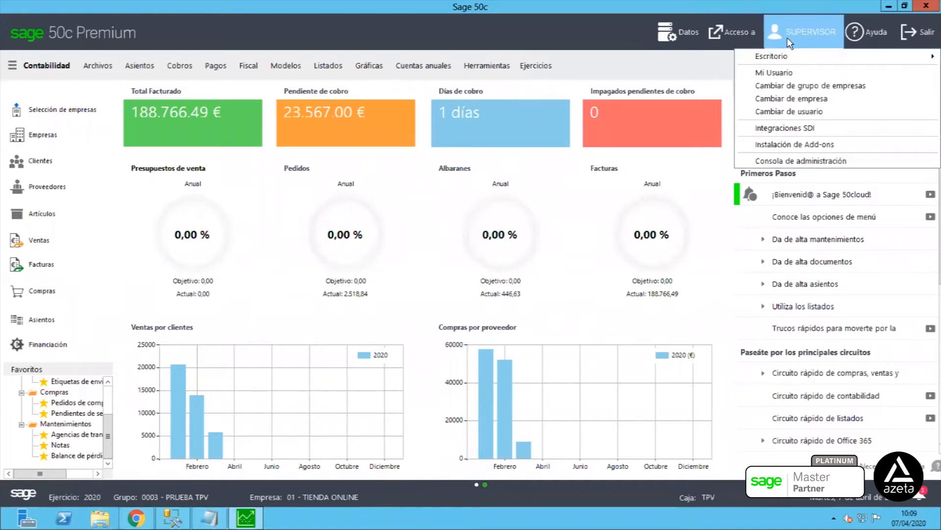
left_click(785, 74)
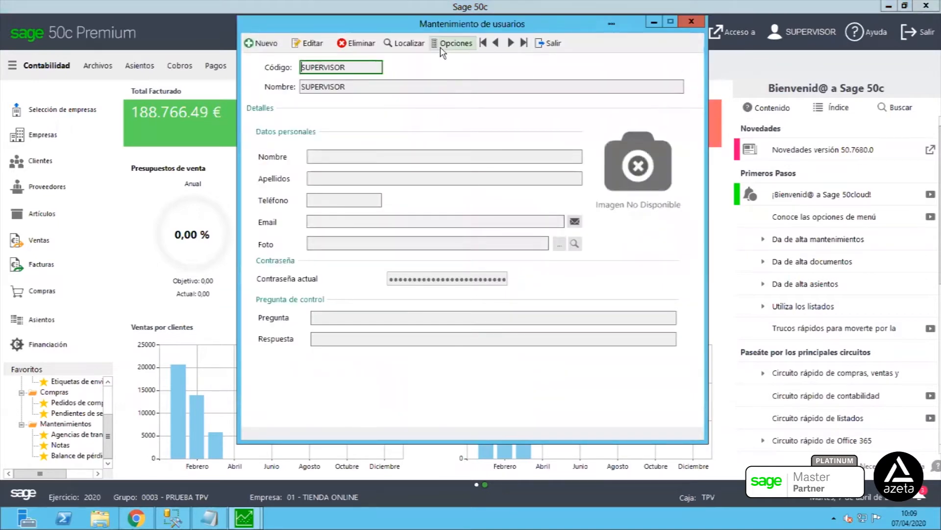
left_click(451, 43)
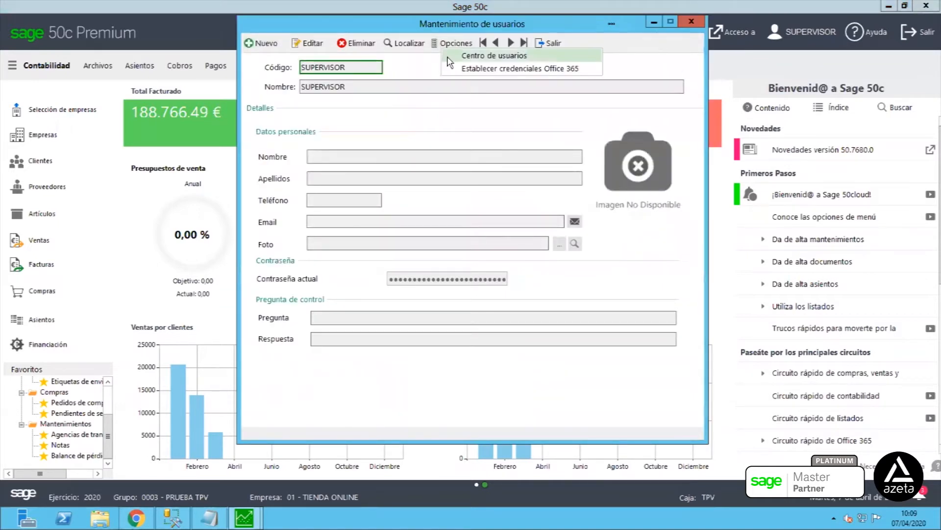
left_click(494, 55)
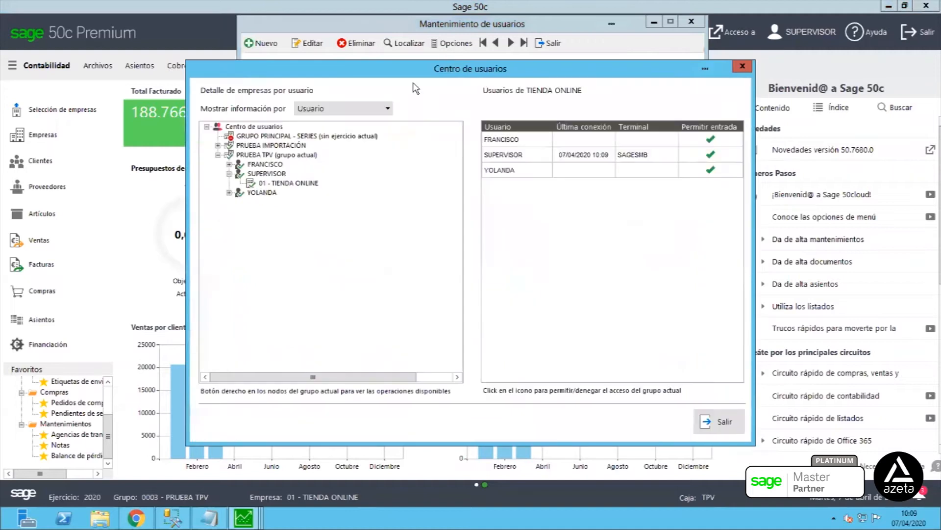
Open the screen access management for the first user under PRUEBA TPV and review the read-only and denied screens.
left_click(258, 165)
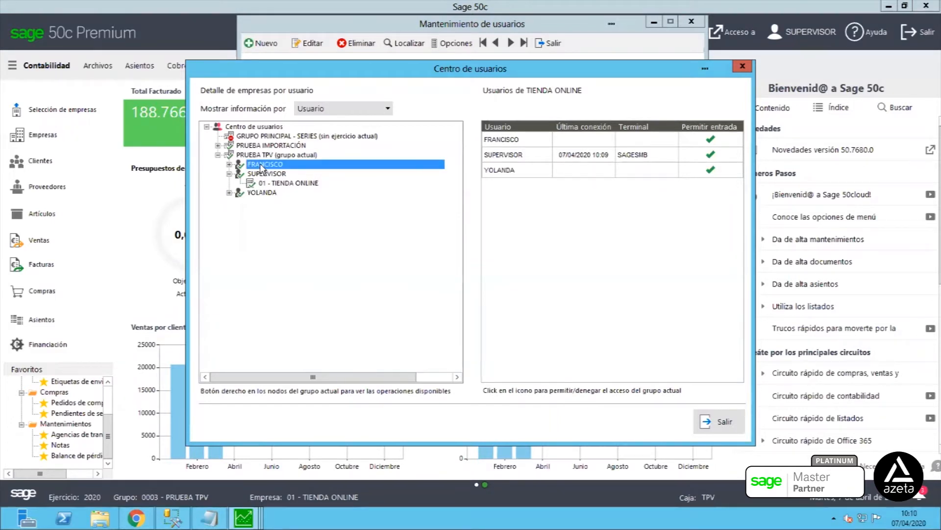
right_click(263, 168)
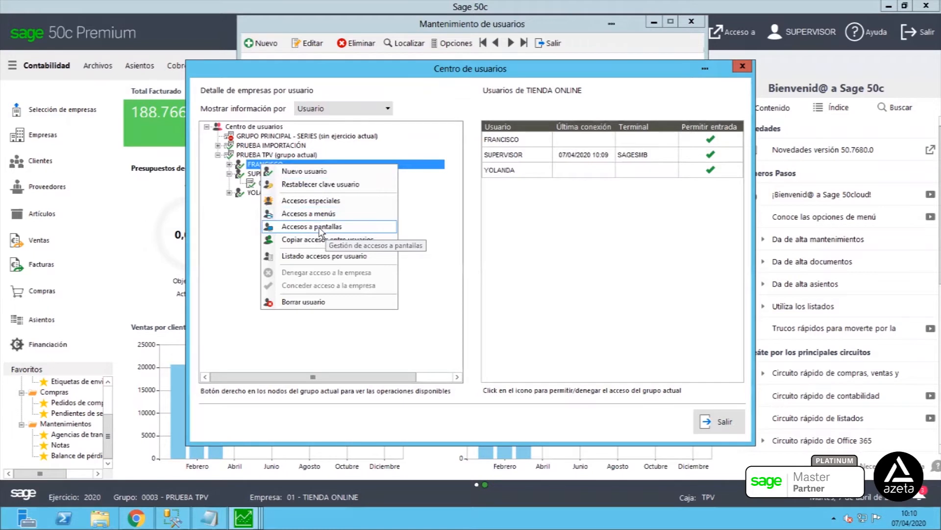
left_click(321, 229)
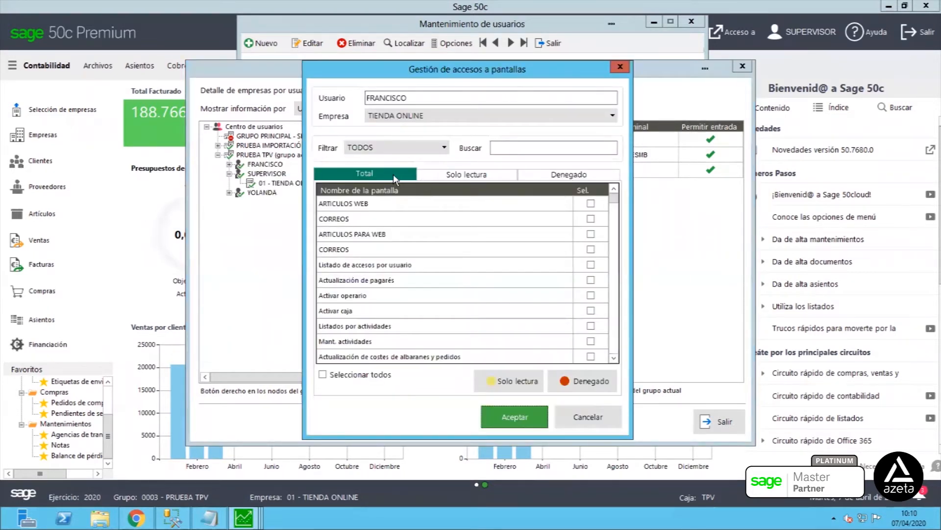
left_click(456, 176)
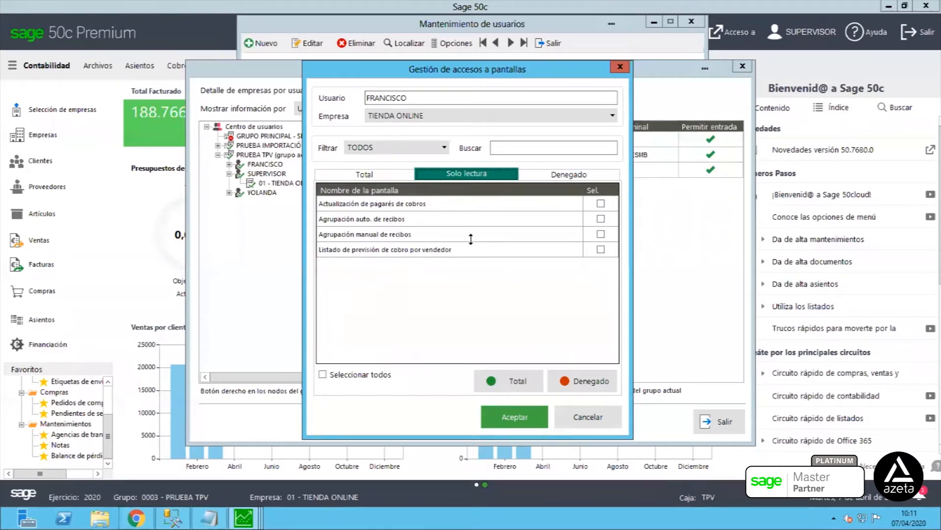
left_click(545, 175)
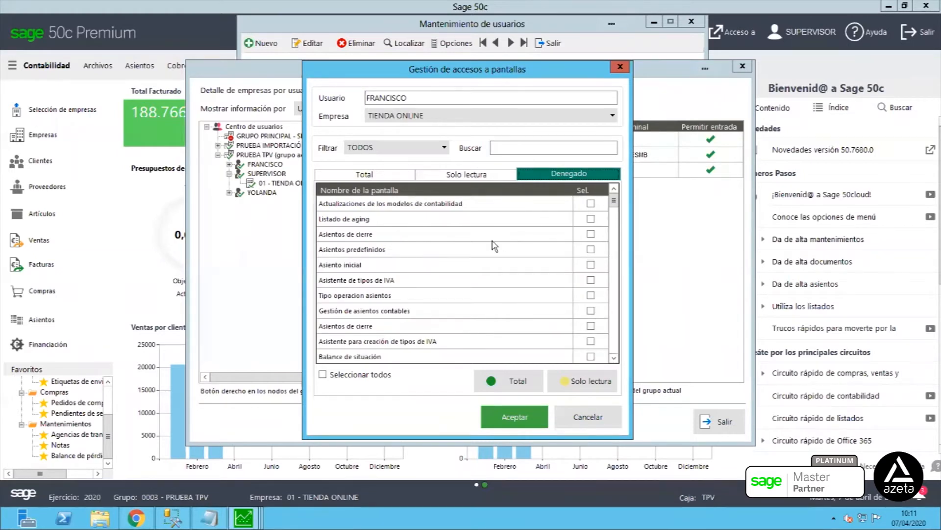
left_click(378, 282)
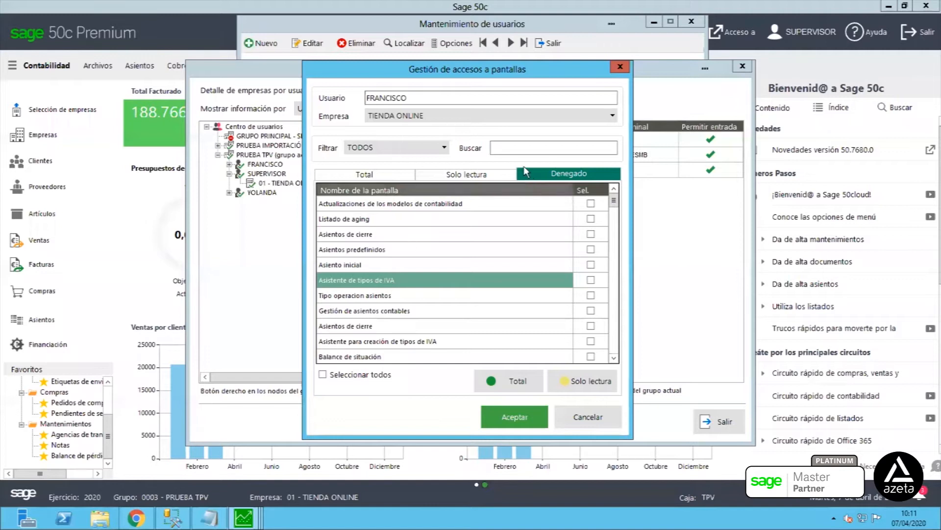
Filter the denied screens by "iva", grant Total access to all of them, accept, and exit user maintenance.
left_click(517, 150)
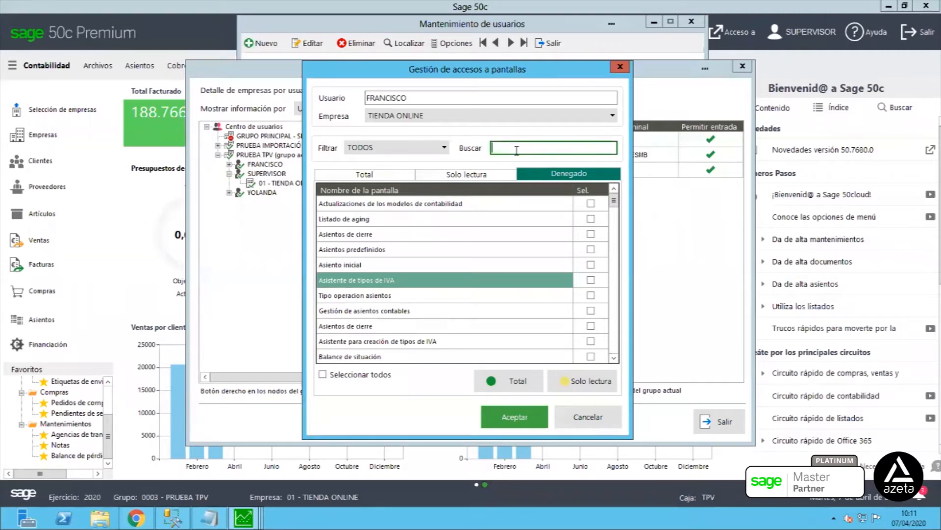
type("iva")
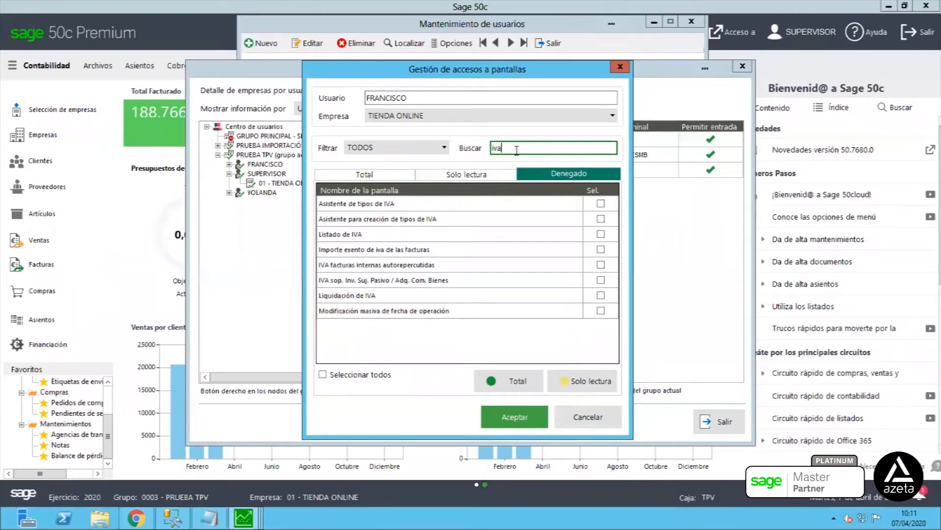
left_click(366, 376)
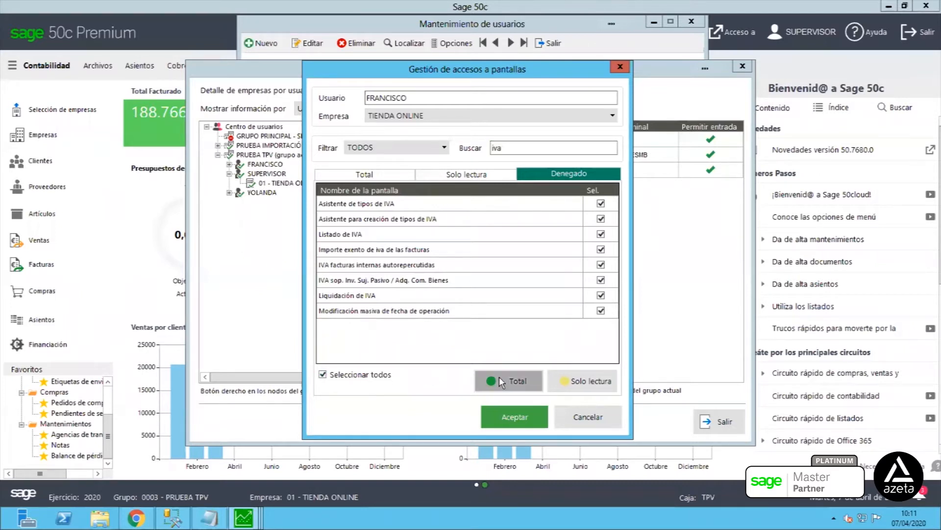
left_click(501, 382)
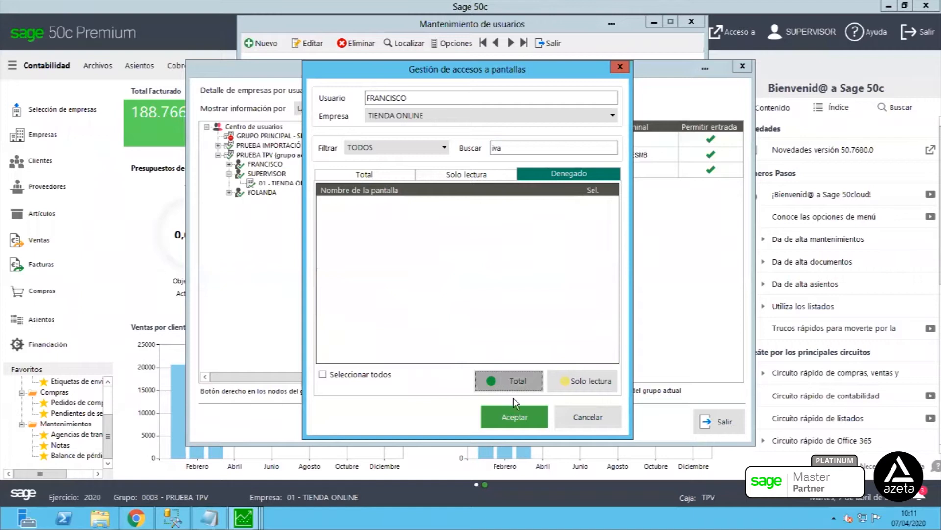
left_click(515, 418)
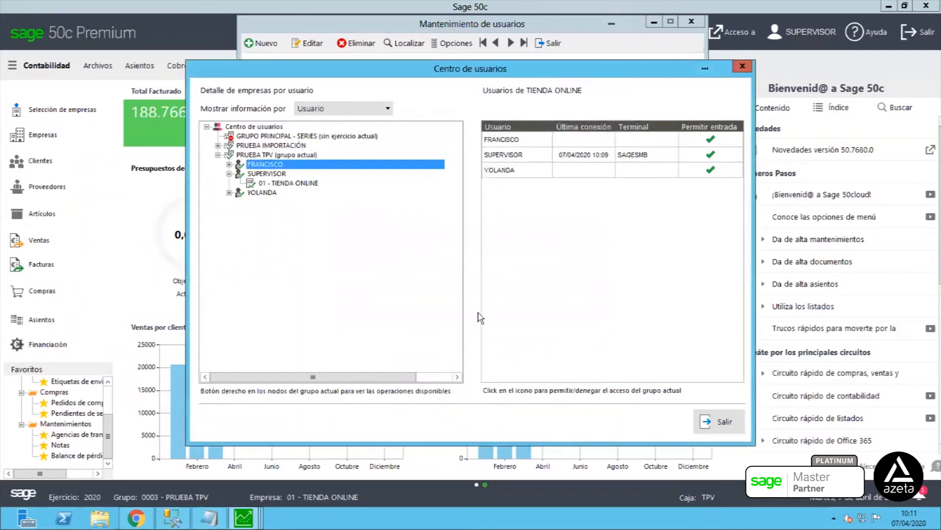
left_click(721, 422)
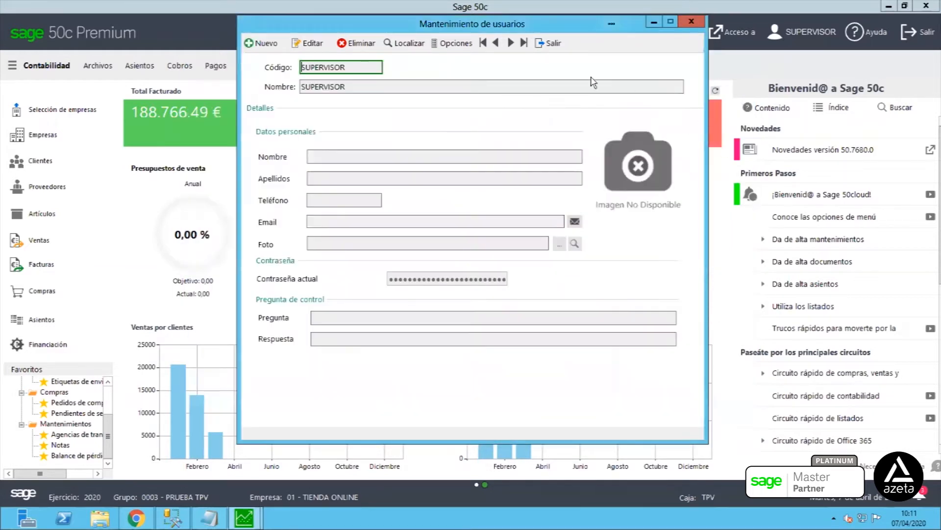
left_click(560, 47)
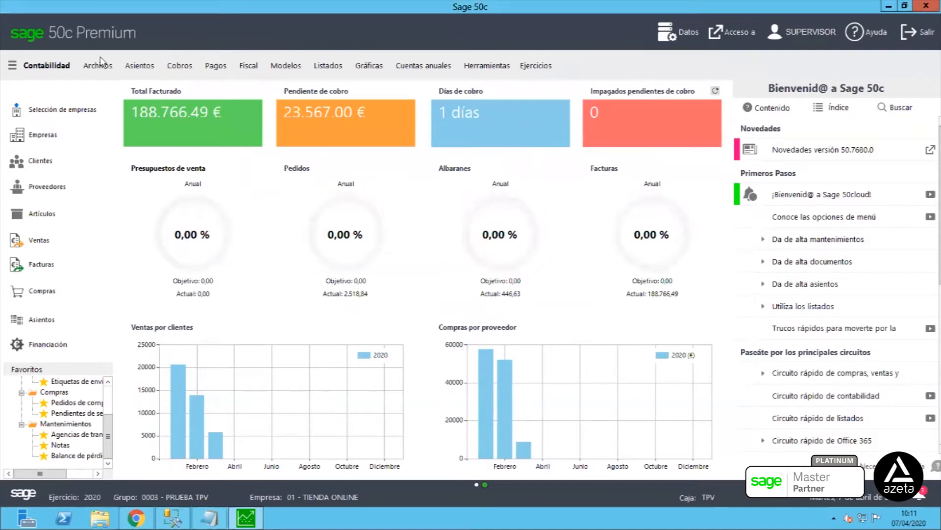
List the accounting entries sorted by entry number and open entry 2559 dated 10/03/2020 for editing.
left_click(53, 66)
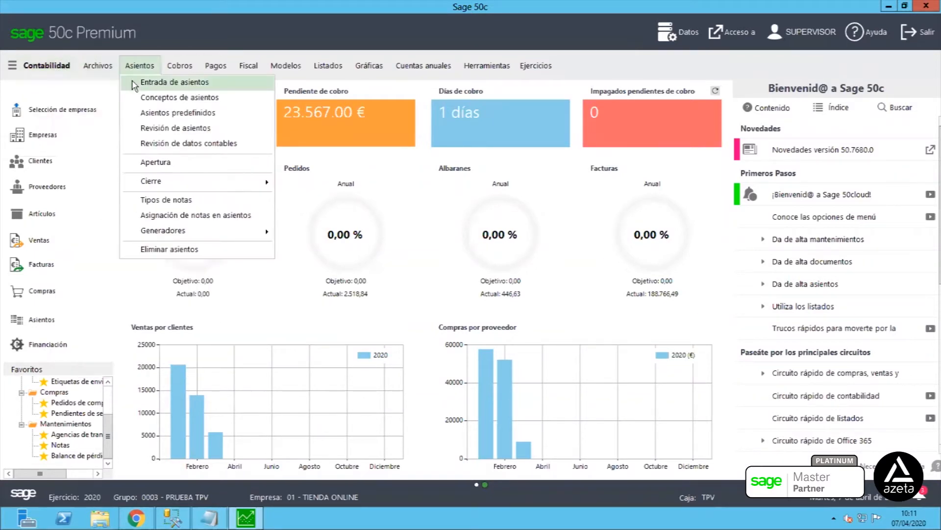
left_click(133, 84)
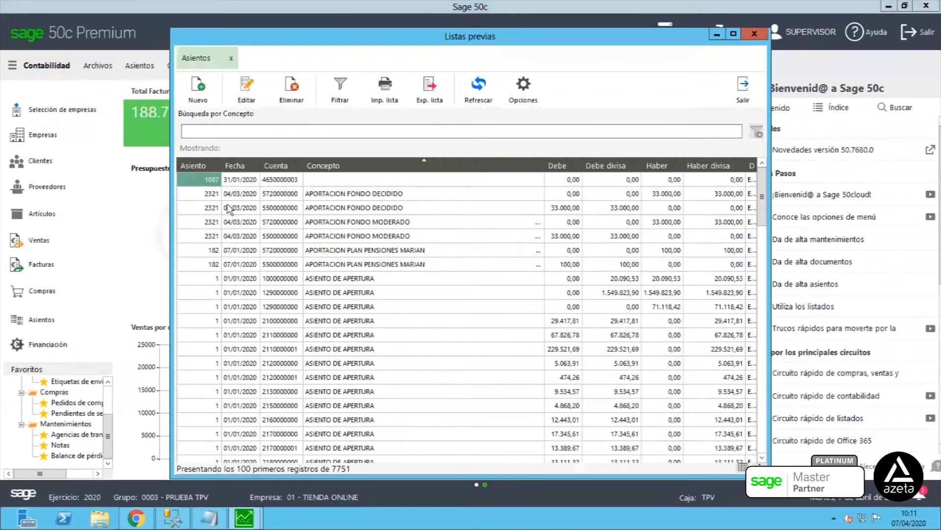
left_click(199, 165)
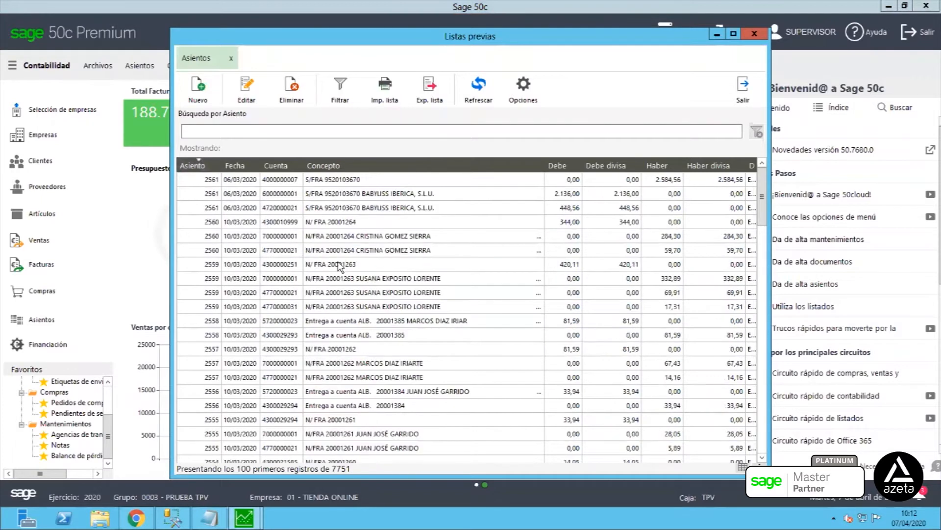
left_click(345, 266)
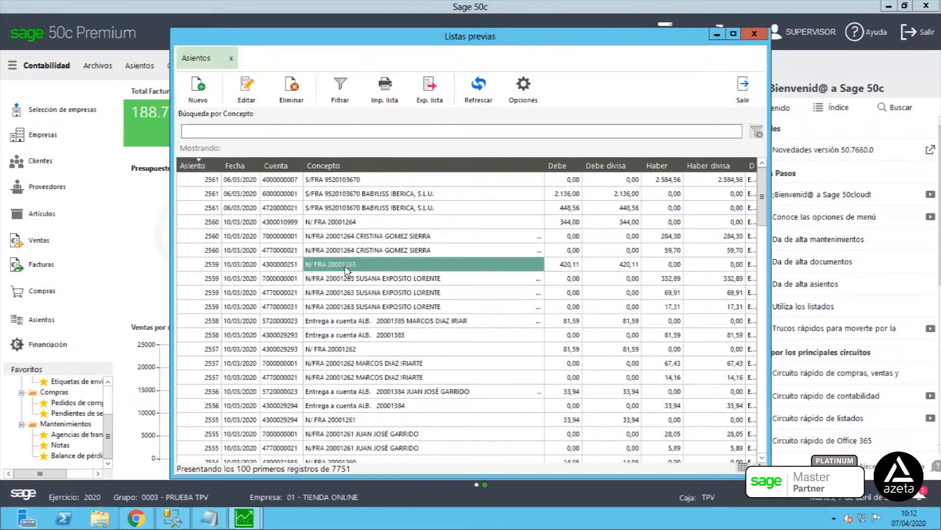
left_click(252, 93)
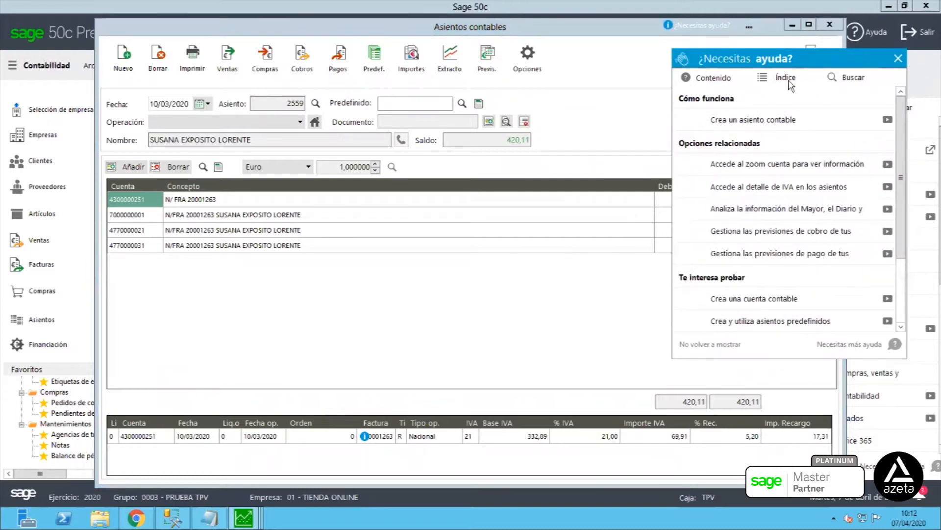
Set the accounting entries help panel not to show again, and try reopening it manually before closing it.
left_click(787, 120)
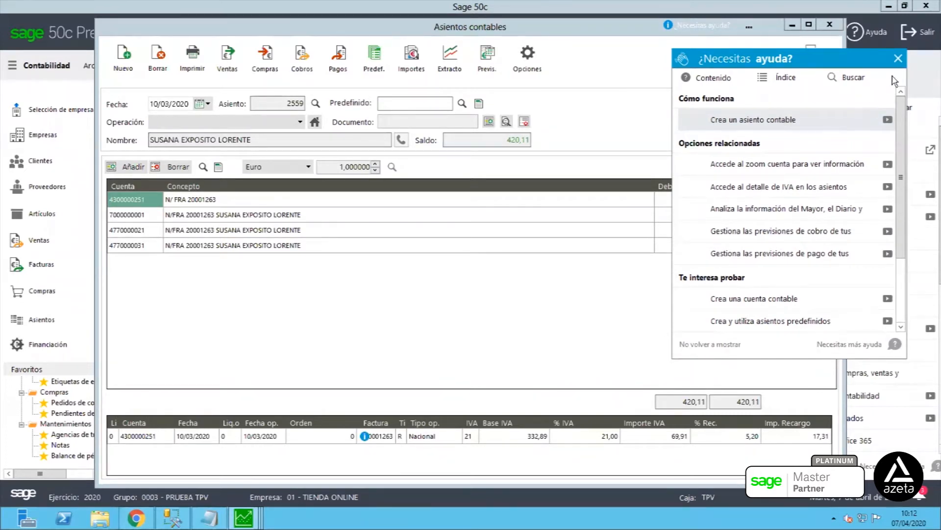
left_click(714, 345)
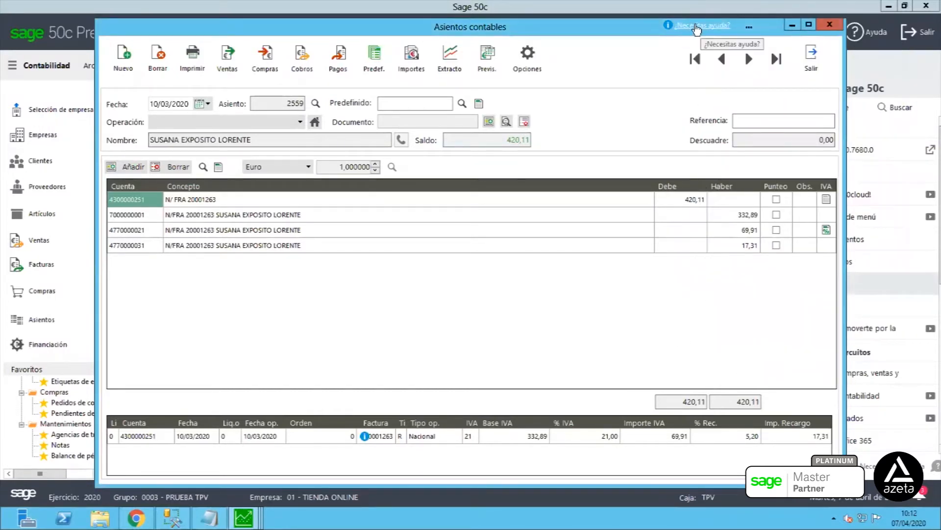
left_click(704, 28)
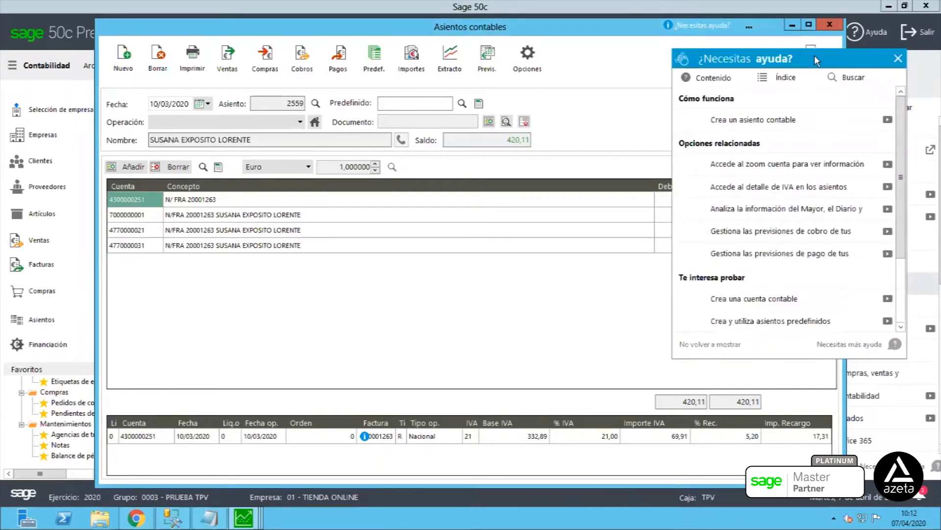
left_click(896, 56)
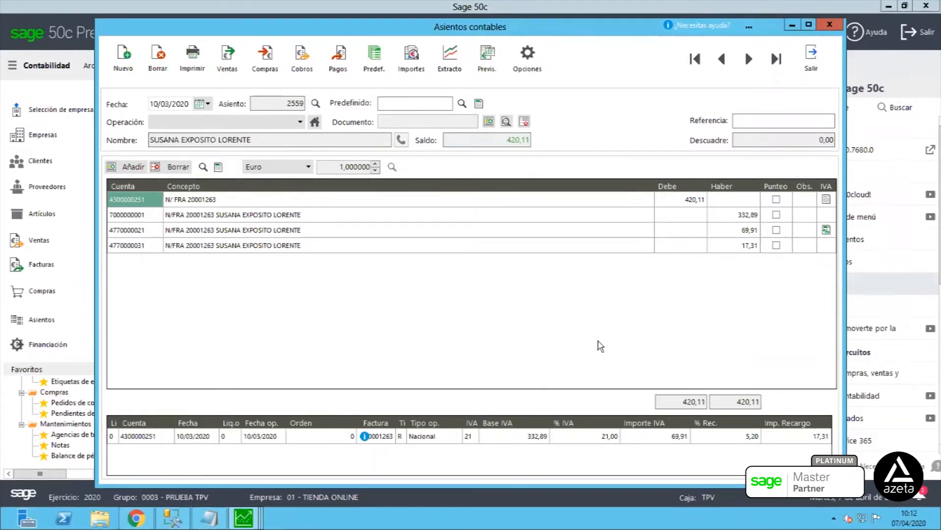
View the collection forecast record linked to entry 2559, dismissing its help panel and exiting the record when finished.
left_click(478, 67)
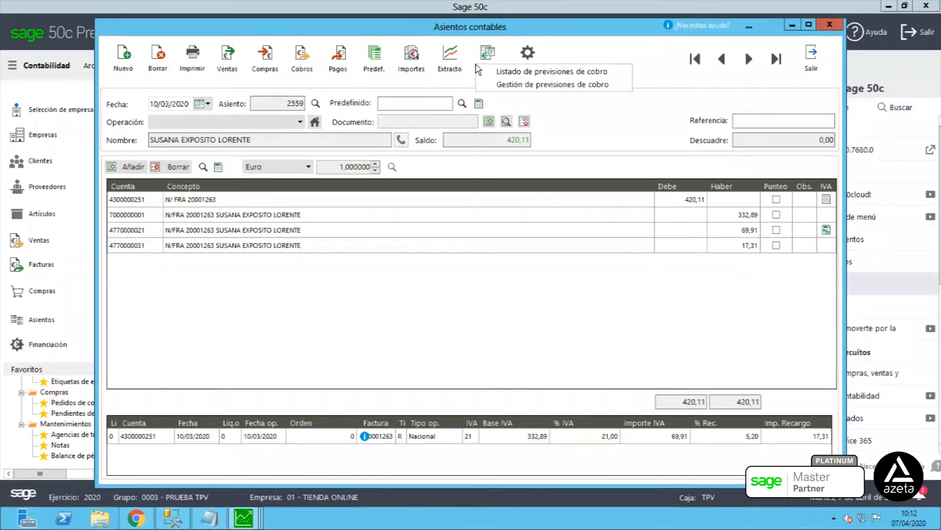
left_click(492, 84)
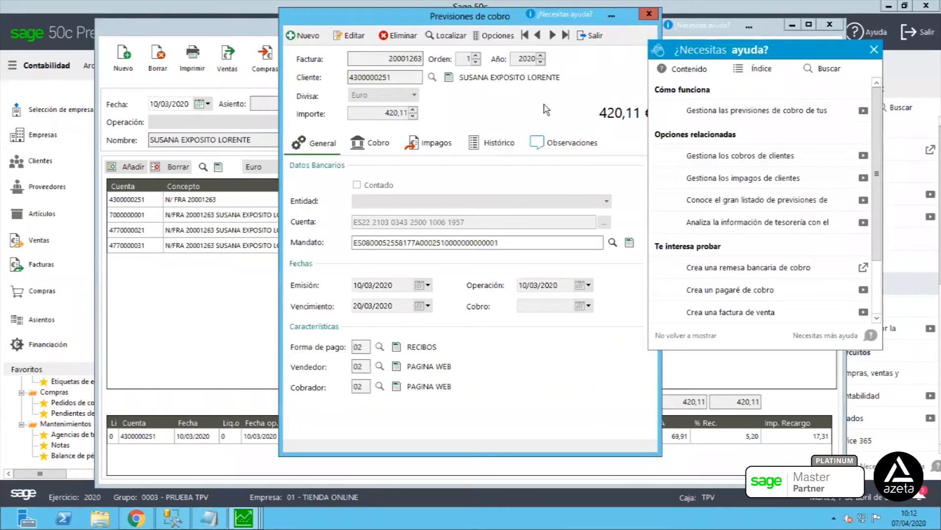
left_click(874, 50)
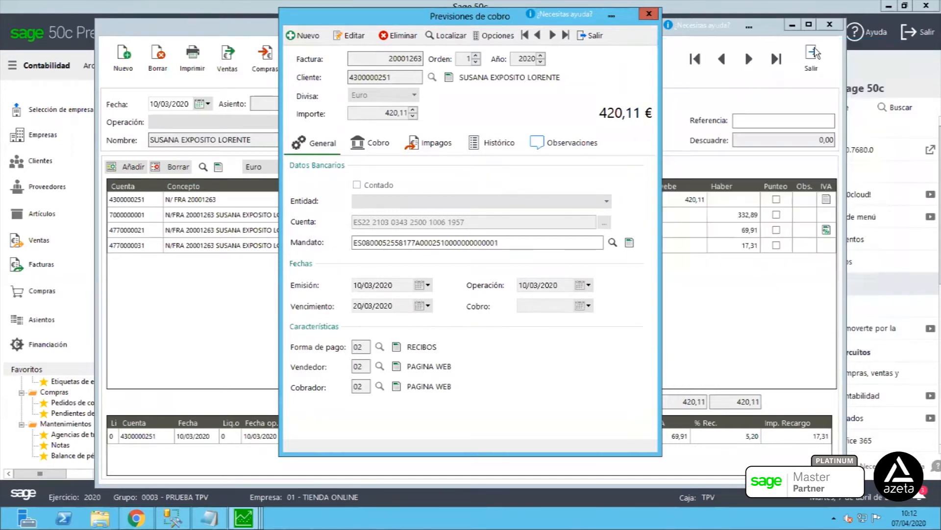
left_click(595, 35)
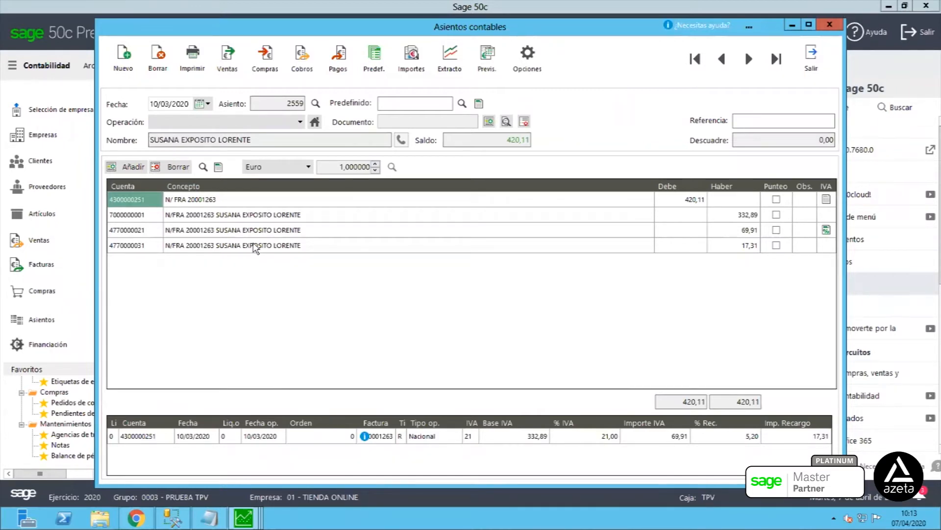
Inspect the 21% output VAT line of entry 2559, and exit both the entry and the entries list.
left_click(137, 233)
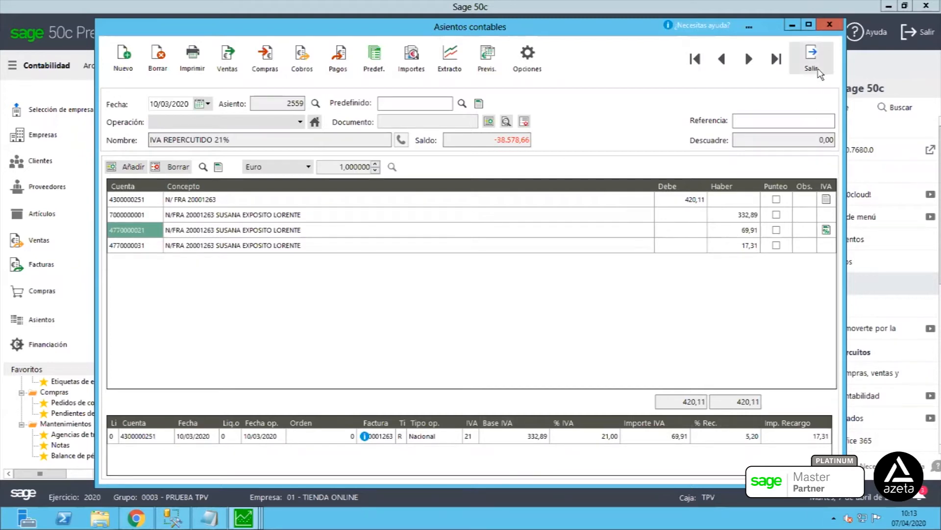
left_click(818, 70)
left_click(744, 88)
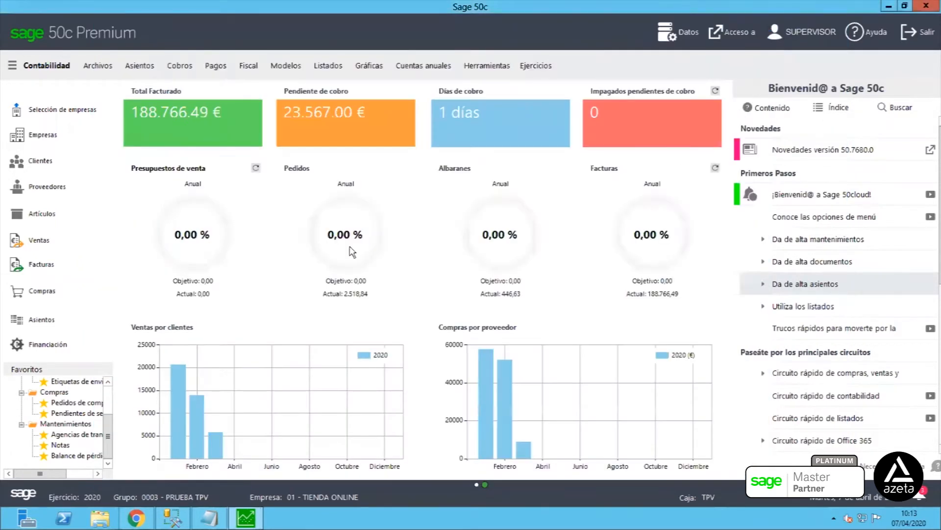
Check the available review types, and run the Revisión de asientos listing from 01/01/2020 to 31/12/2020 with all types.
left_click(151, 67)
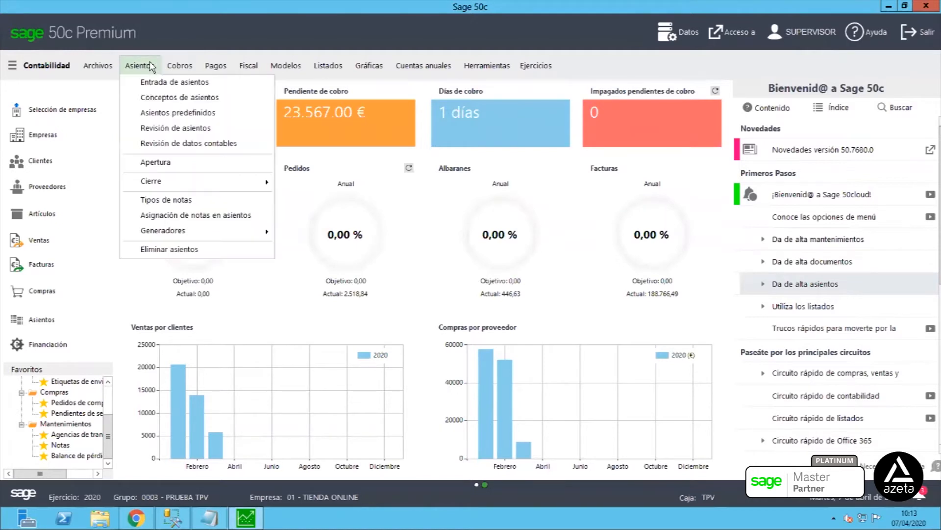
left_click(154, 130)
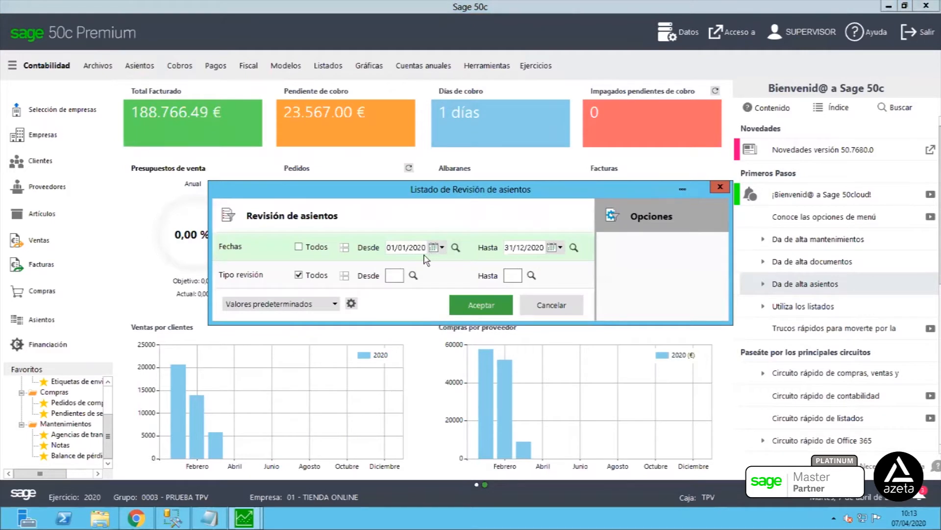
left_click(349, 277)
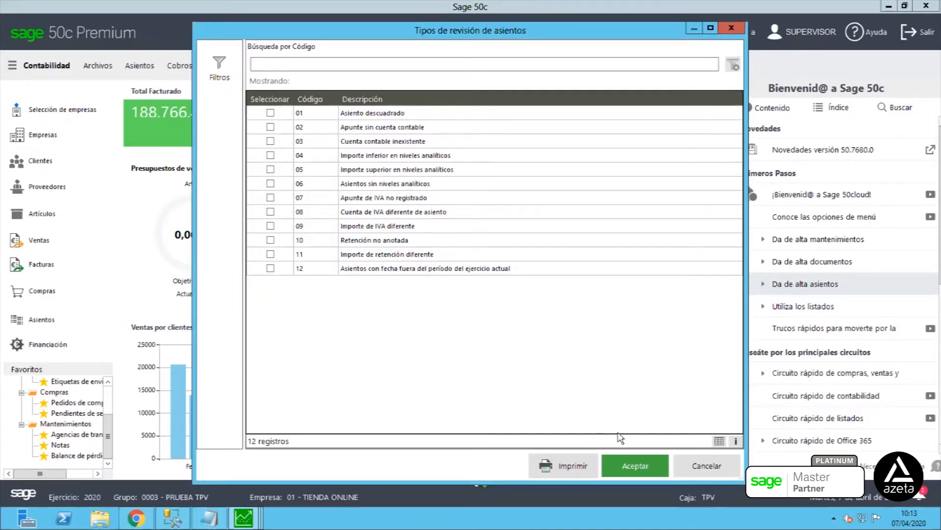
left_click(632, 463)
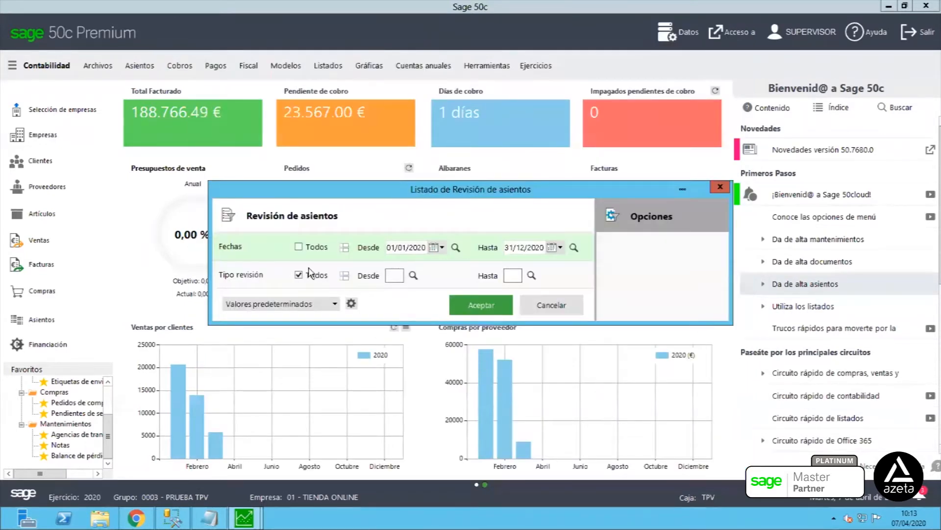
left_click(486, 305)
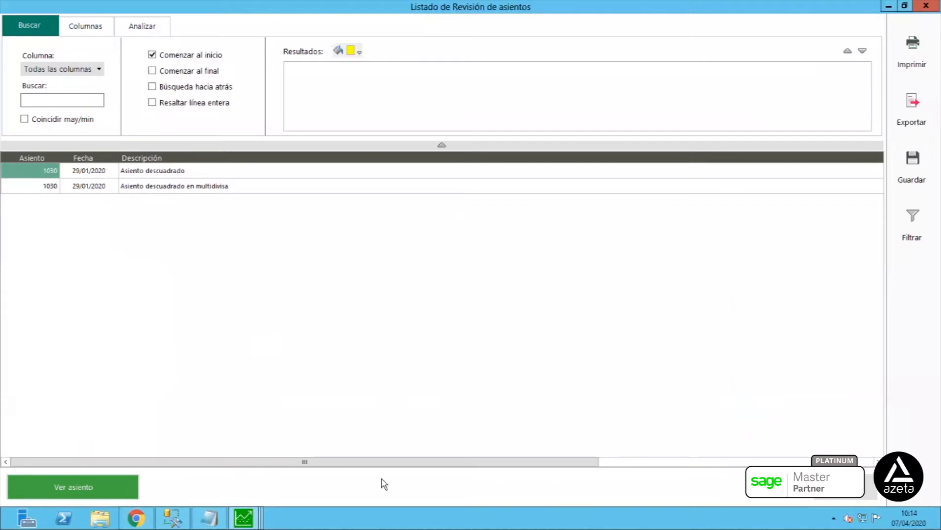
Open unbalanced entry 1030 from the review listing, release its in-use lock, and try to exit the entry.
left_click(111, 483)
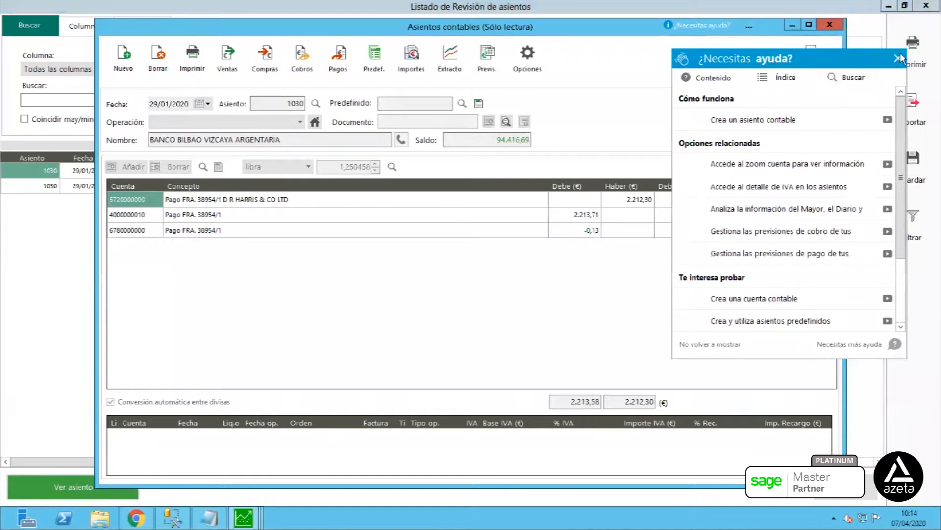
left_click(901, 58)
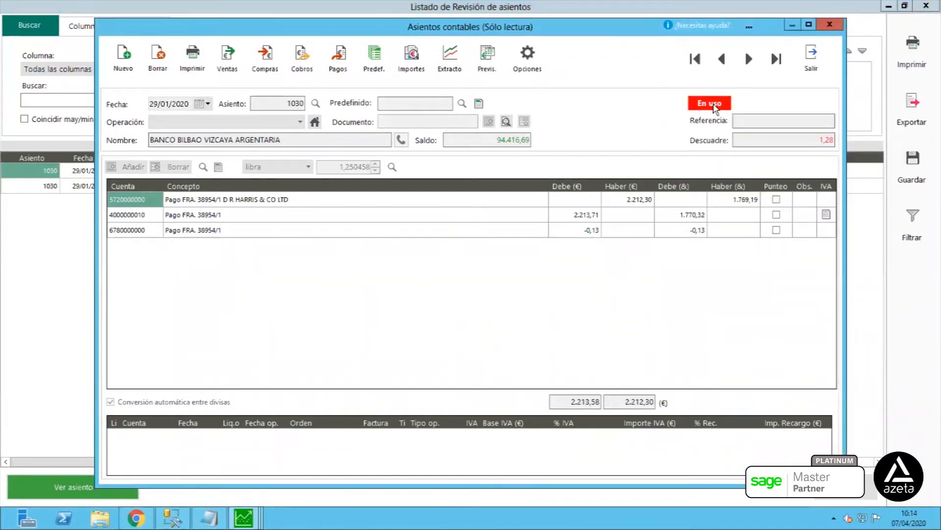
left_click(715, 107)
left_click(486, 304)
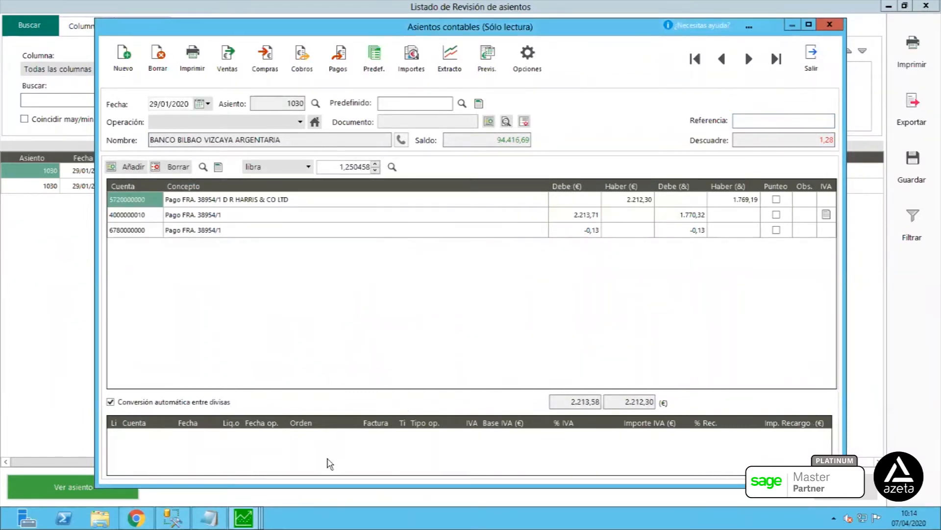
left_click(810, 62)
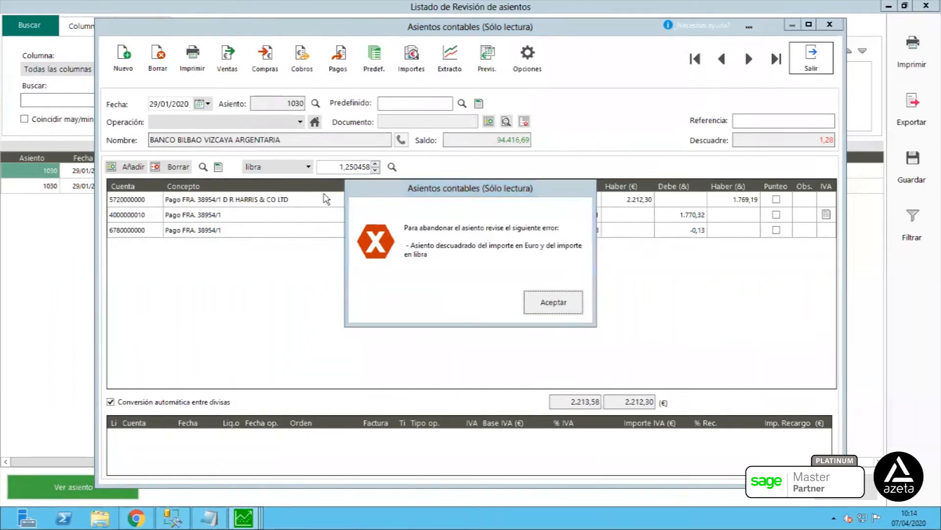
left_click(543, 306)
Delete entry 1030, and exit the entries window and the entry review listing.
left_click(158, 57)
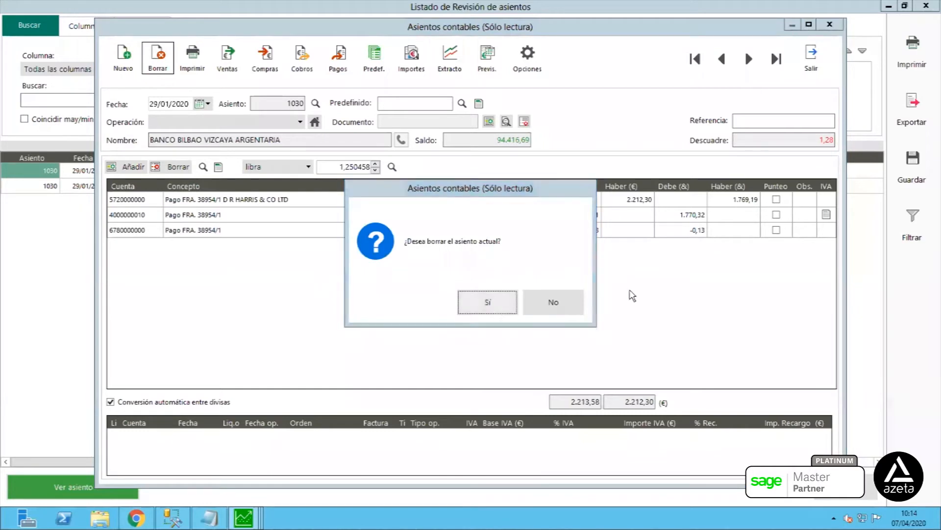
key("Return")
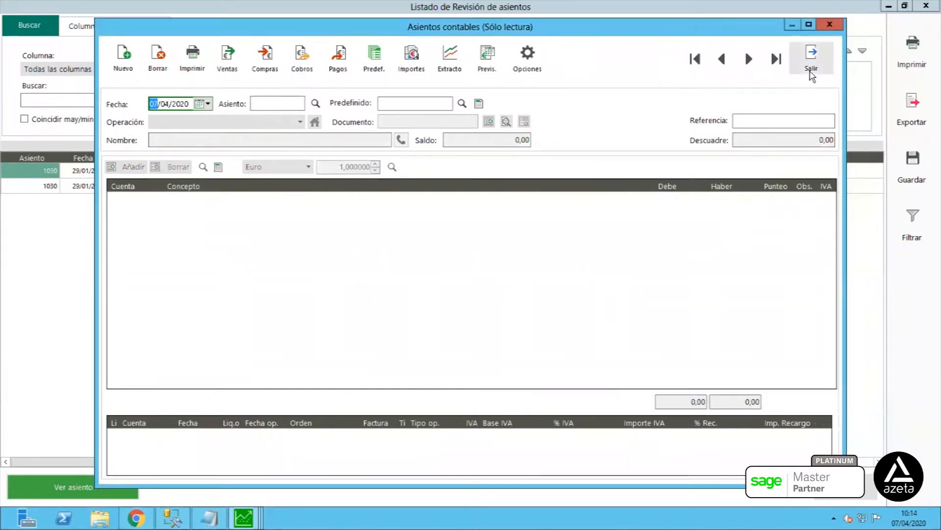
left_click(810, 75)
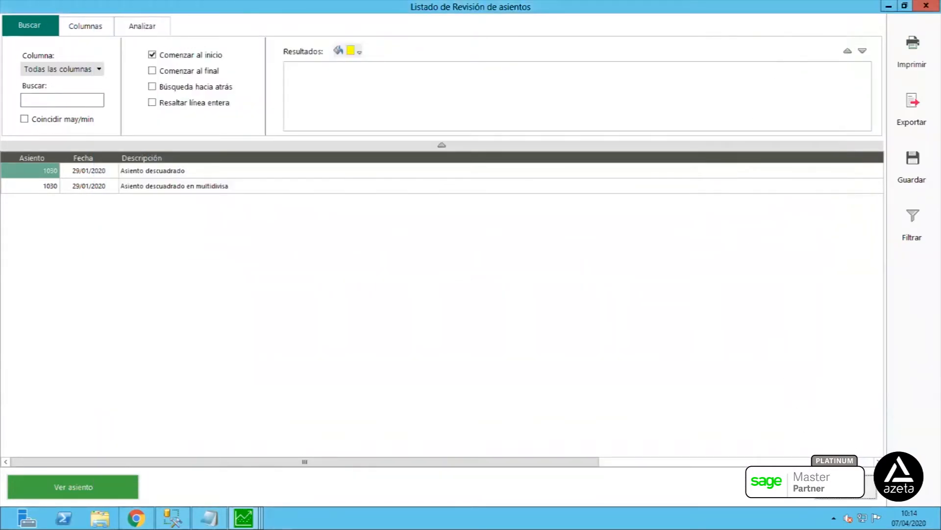
left_click(846, 487)
left_click(557, 305)
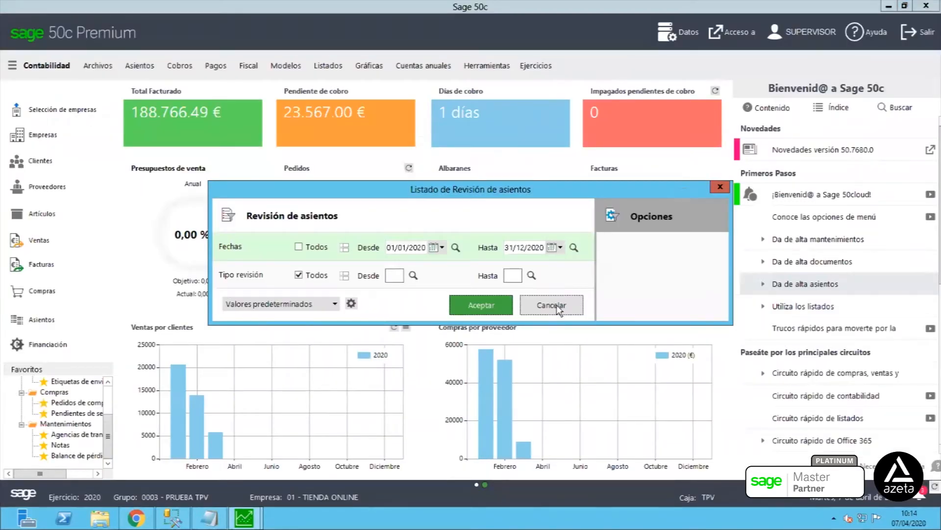
Run the Revisión de datos contables listing for 01/01/2020 to 31/12/2020 with all check types, and exit it after reviewing.
left_click(144, 67)
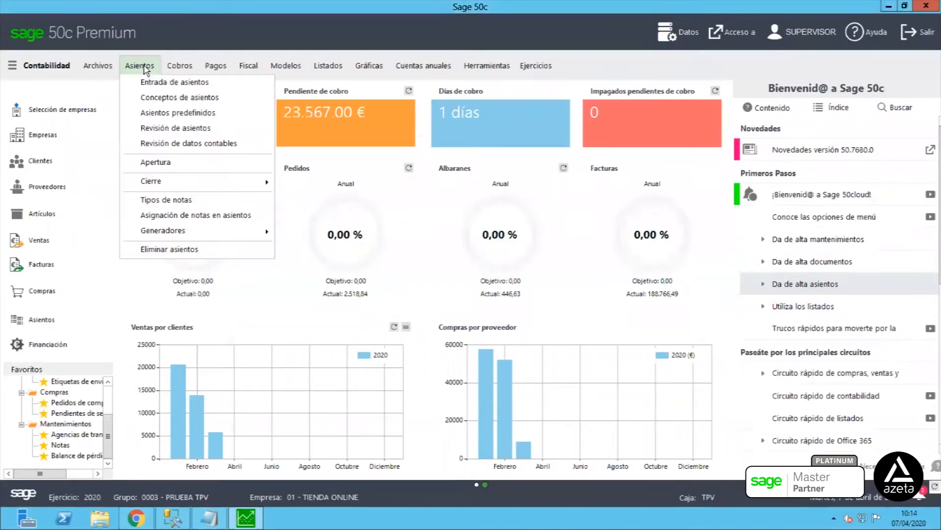
left_click(167, 144)
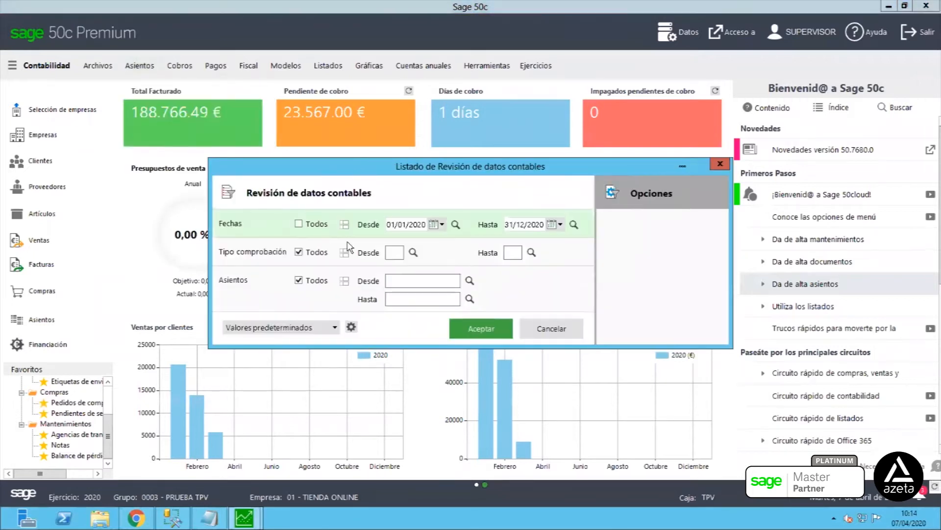
left_click(346, 254)
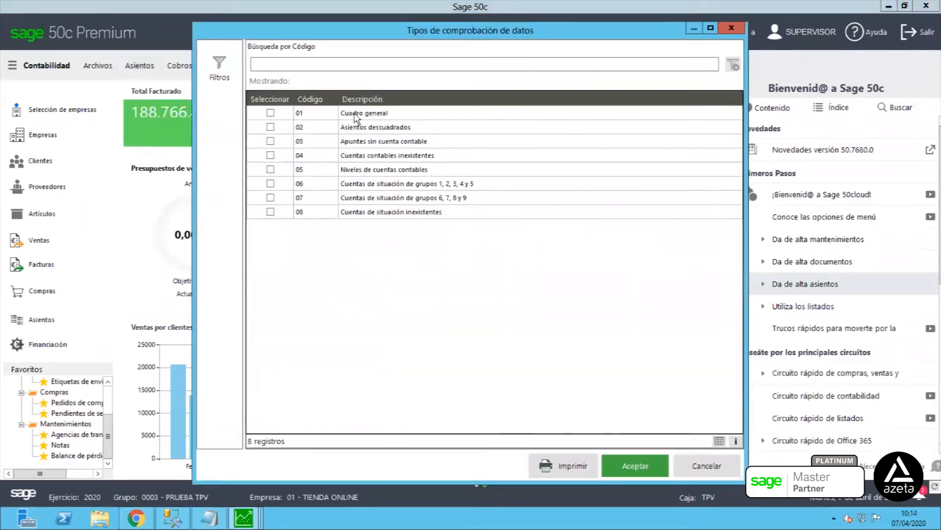
left_click(702, 463)
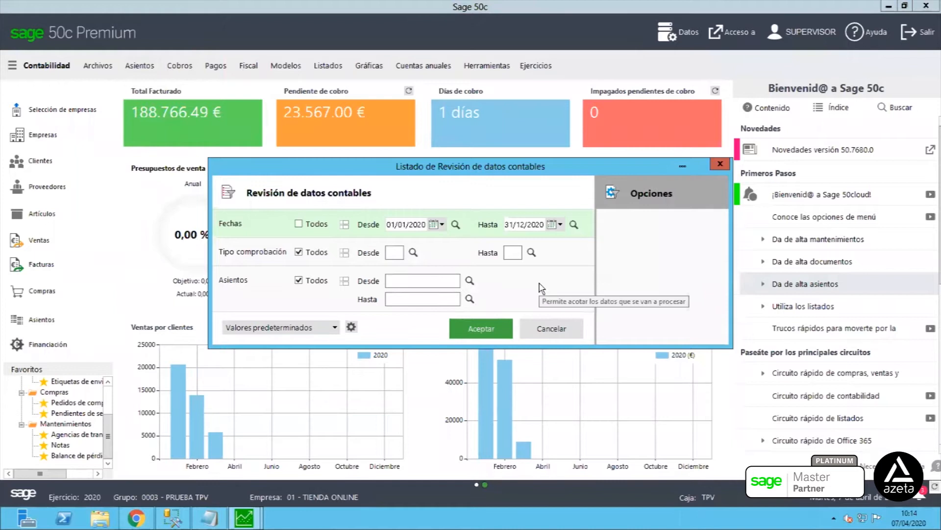
left_click(487, 330)
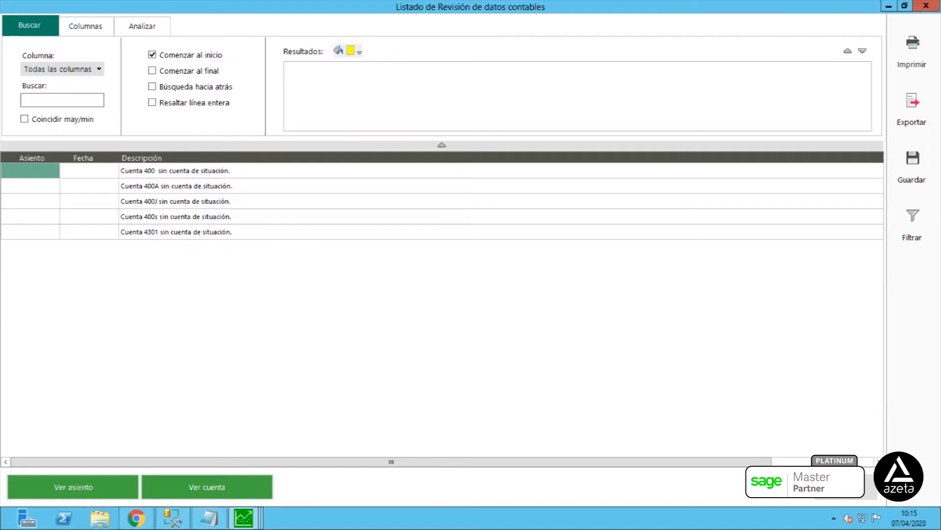
left_click(846, 486)
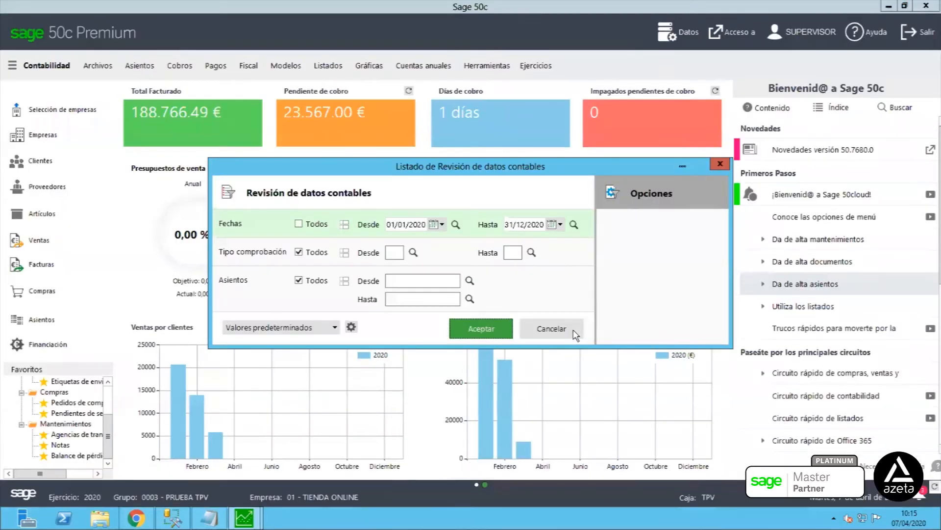
left_click(575, 335)
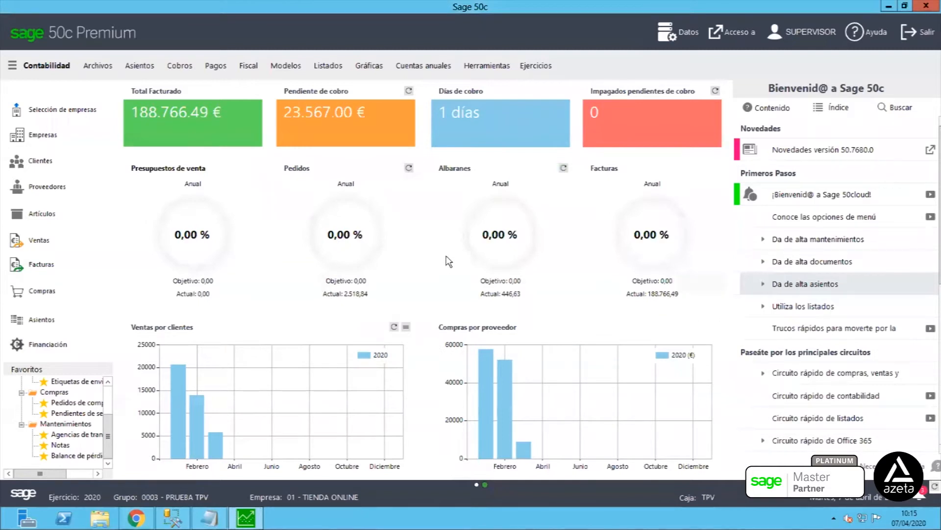
Run the Revisión IVA listing for 01/01/2020 to 31/12/2020 with all VAT review types, and exit it after reviewing.
left_click(253, 69)
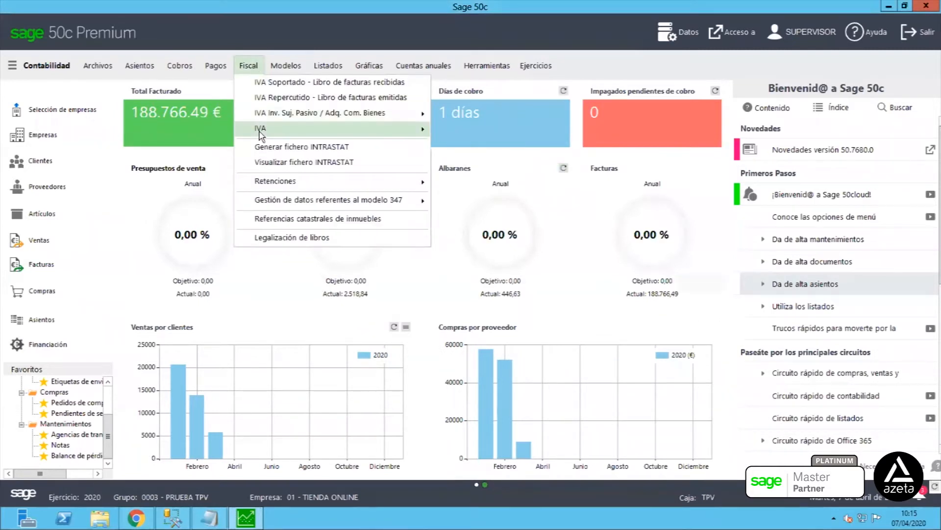
mouse_move(260, 132)
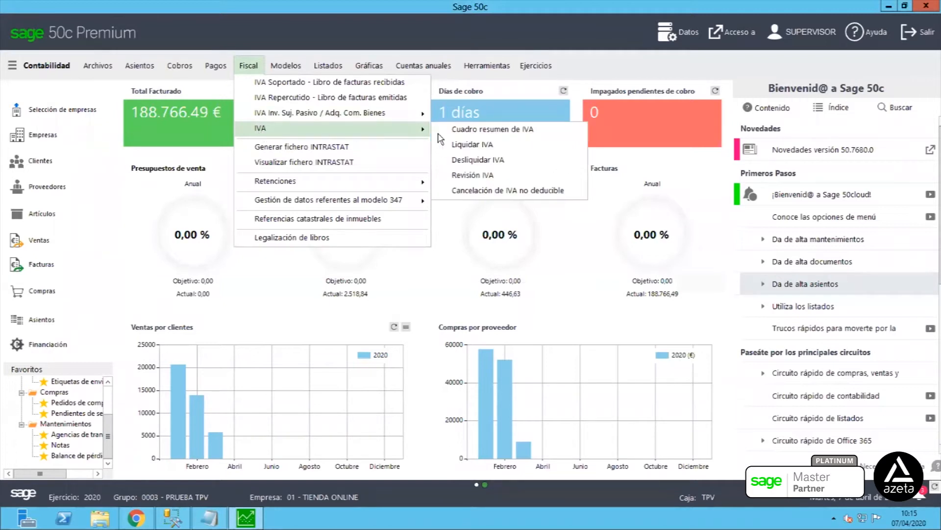
left_click(494, 177)
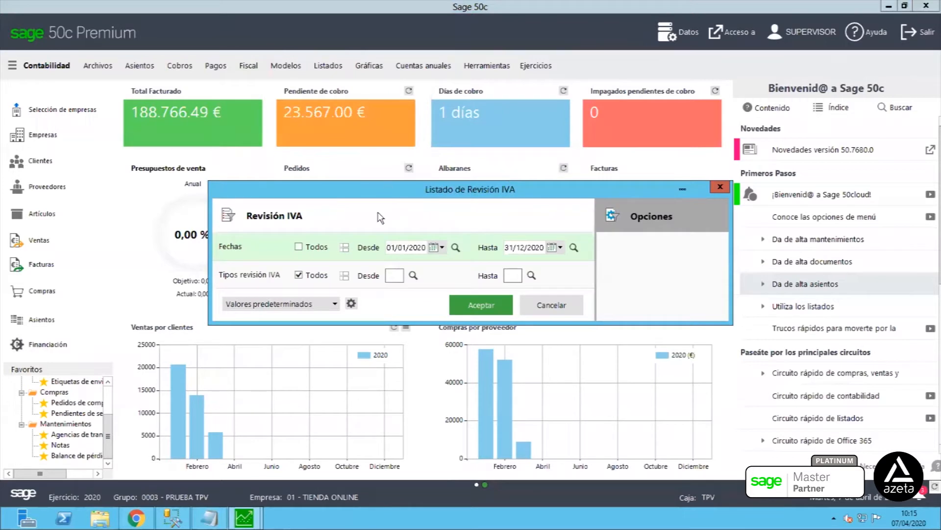
left_click(344, 276)
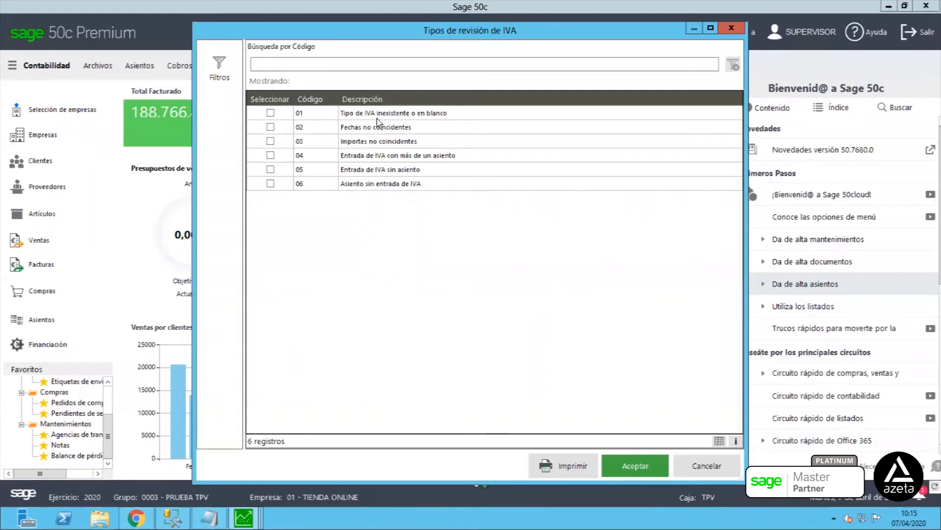
left_click(622, 461)
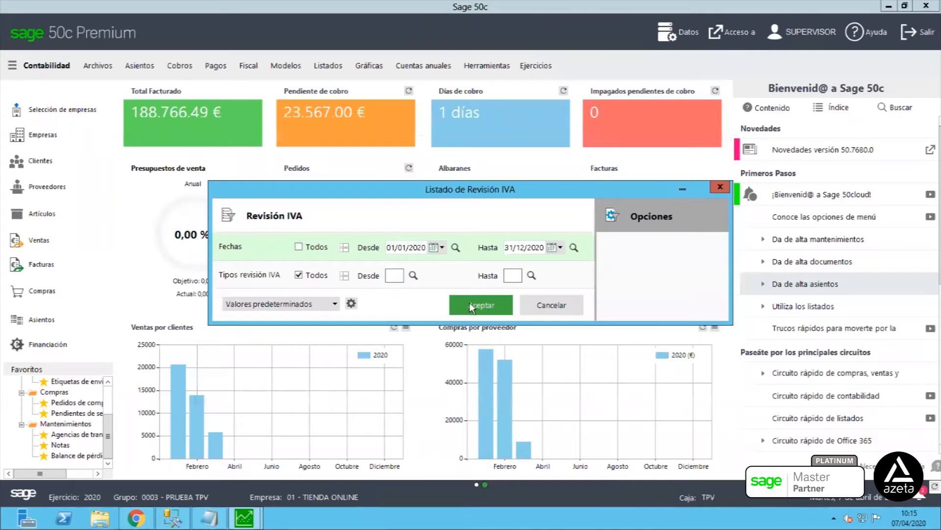
left_click(469, 302)
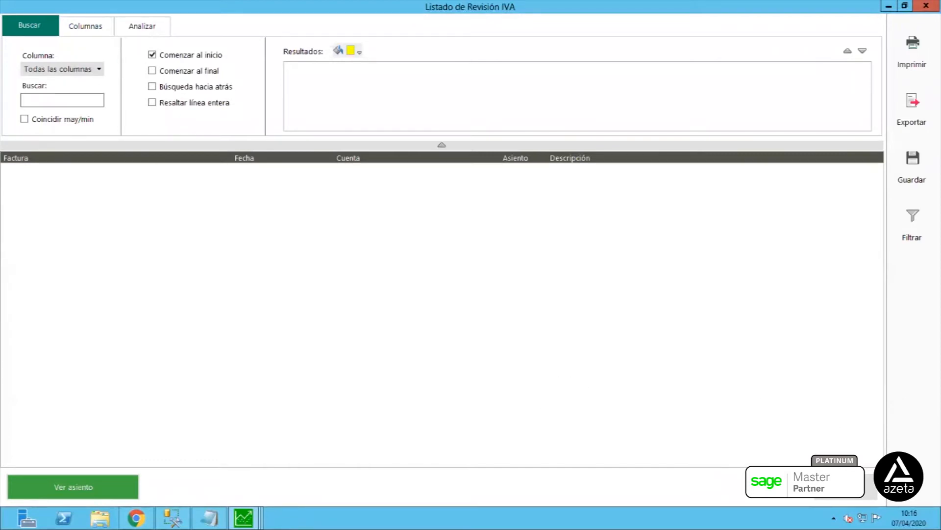
left_click(849, 497)
left_click(577, 308)
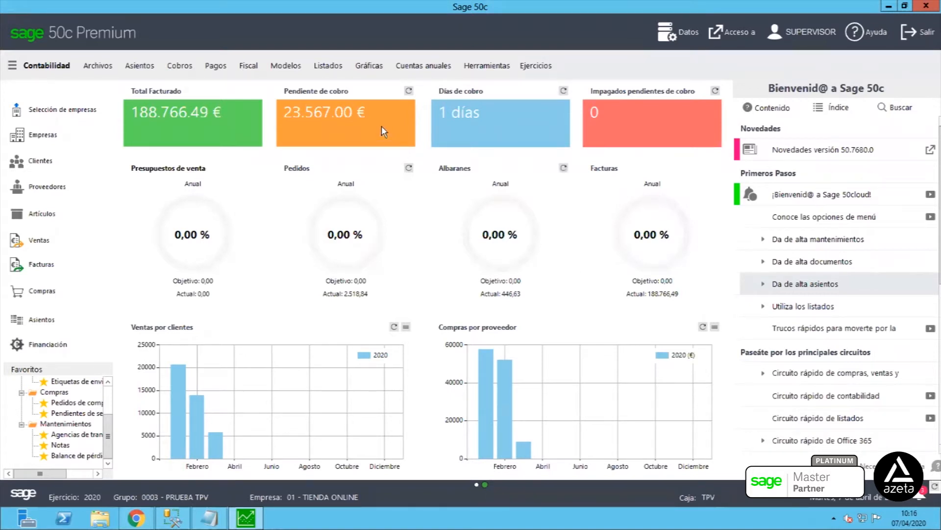
Set the IVA soportado received invoices book to run from period 1 to period 1, and cancel the listing.
left_click(255, 69)
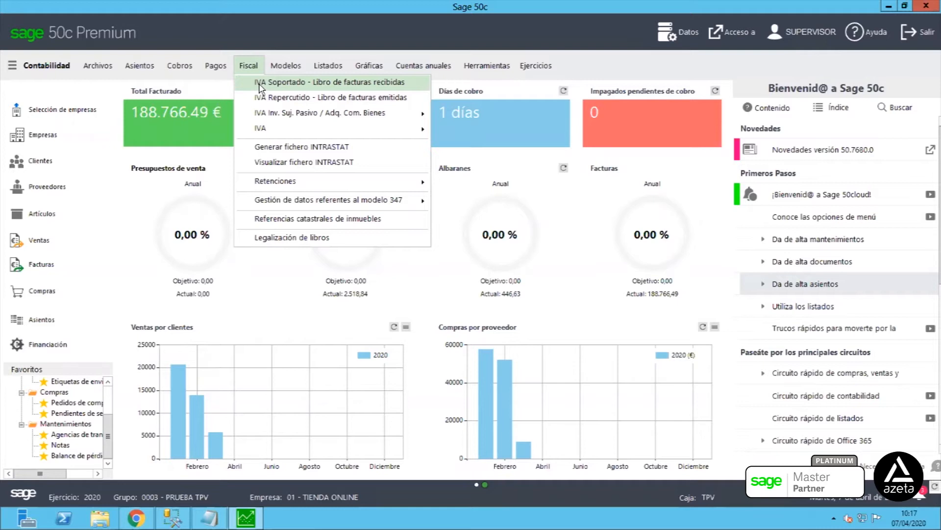
left_click(259, 84)
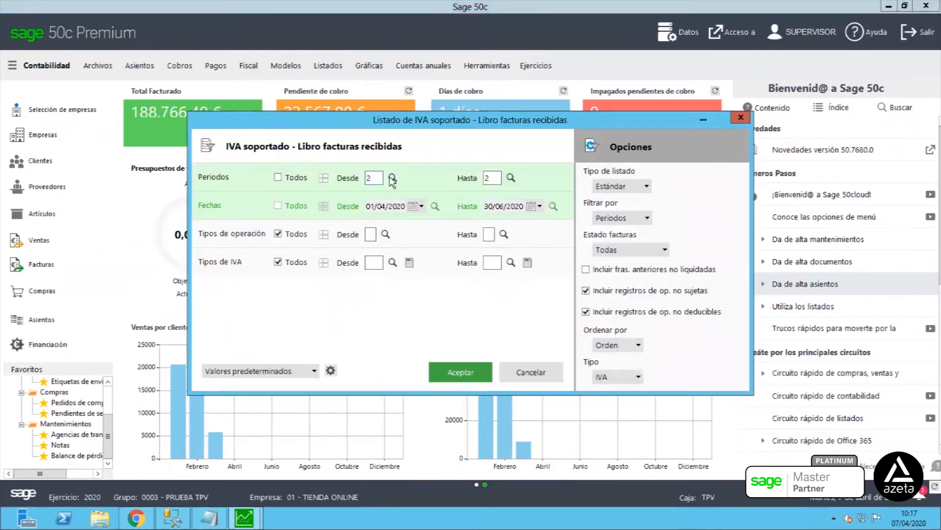
left_click(392, 179)
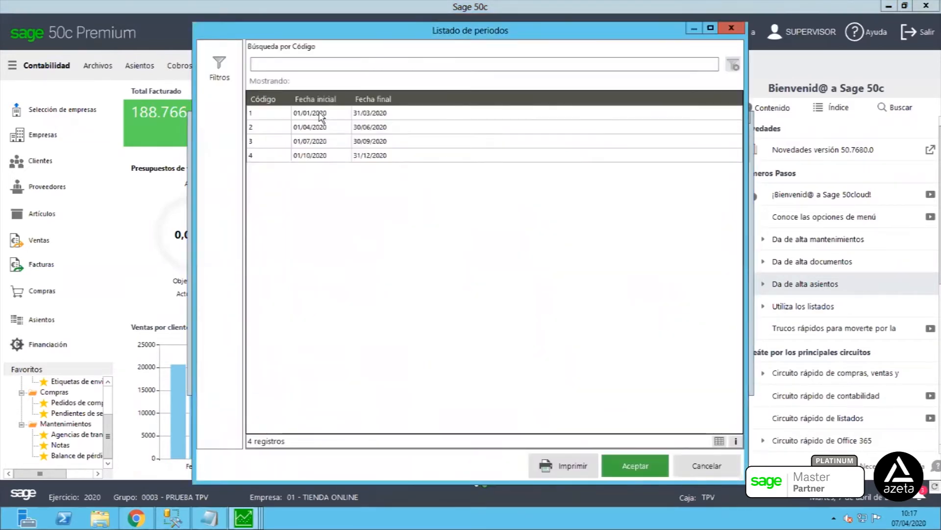
left_click(321, 116)
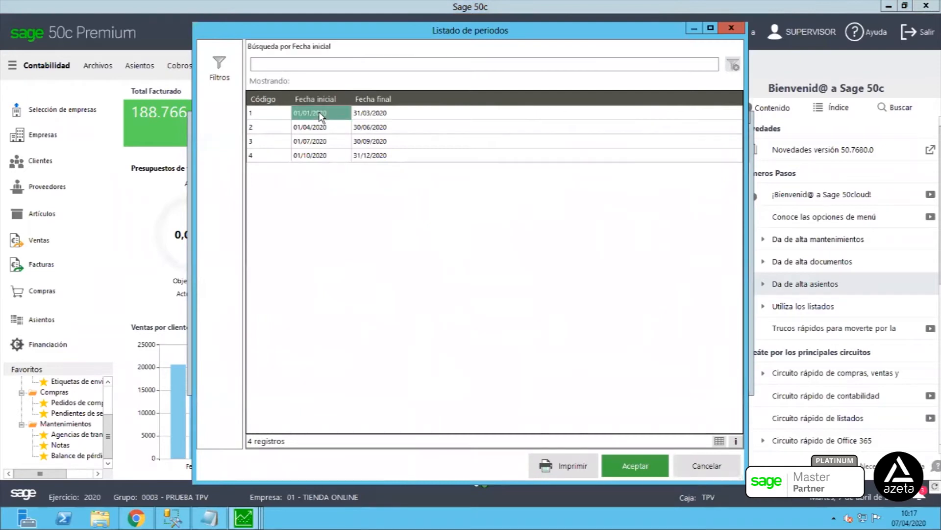
left_click(625, 463)
left_click(511, 178)
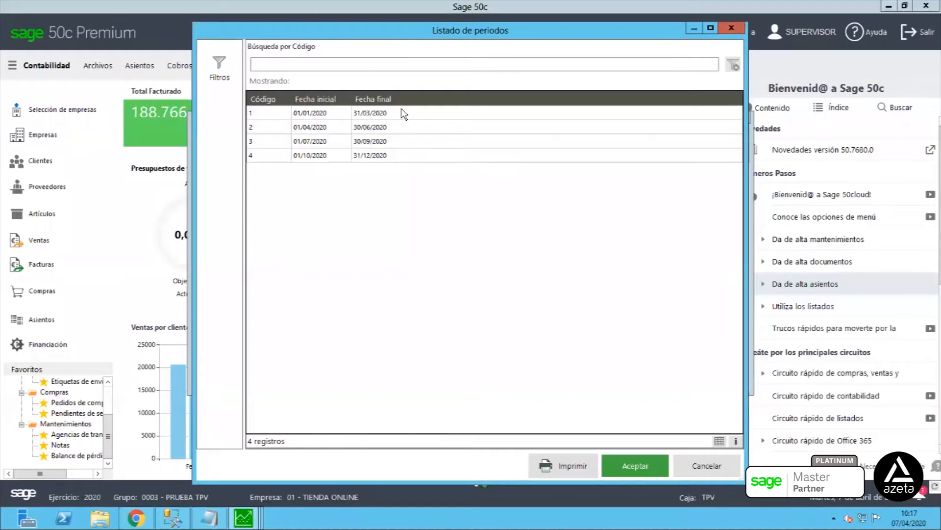
left_click(407, 115)
left_click(624, 463)
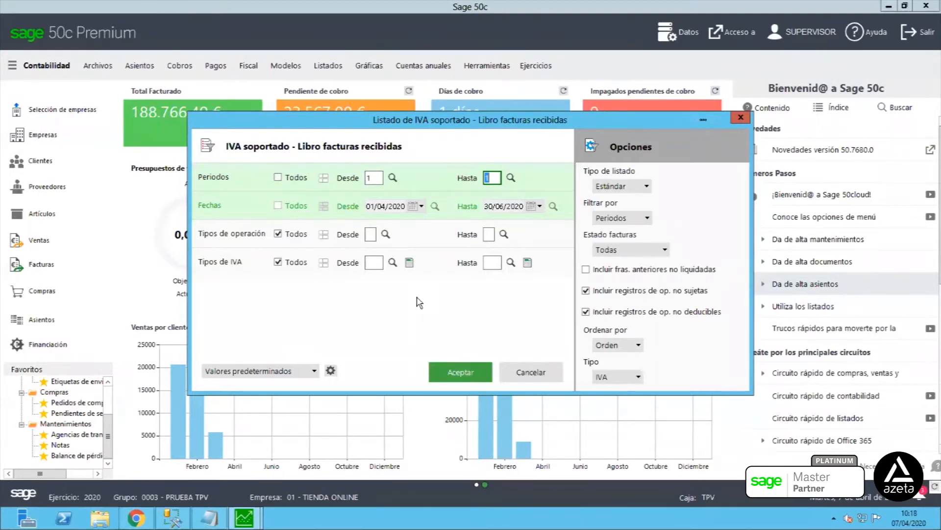
left_click(519, 376)
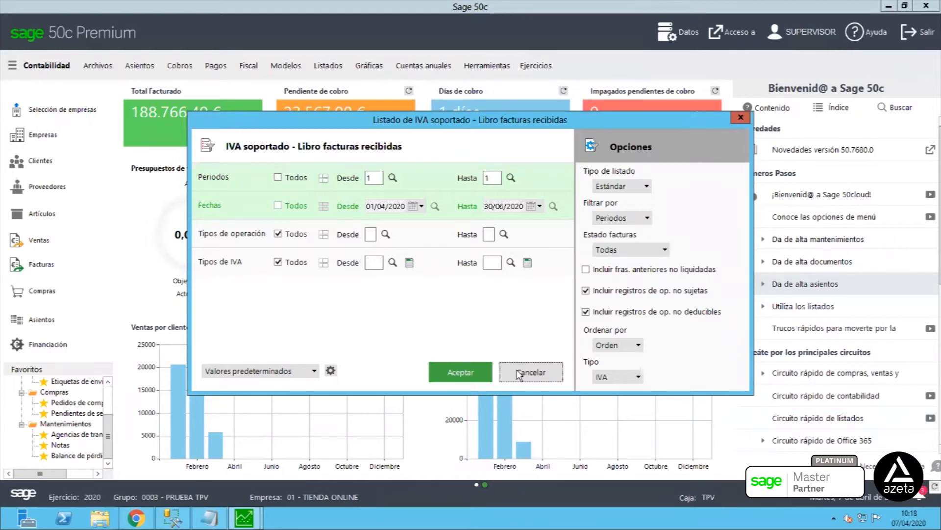
View the installed product version and licence information in Acerca de, and close it.
left_click(853, 39)
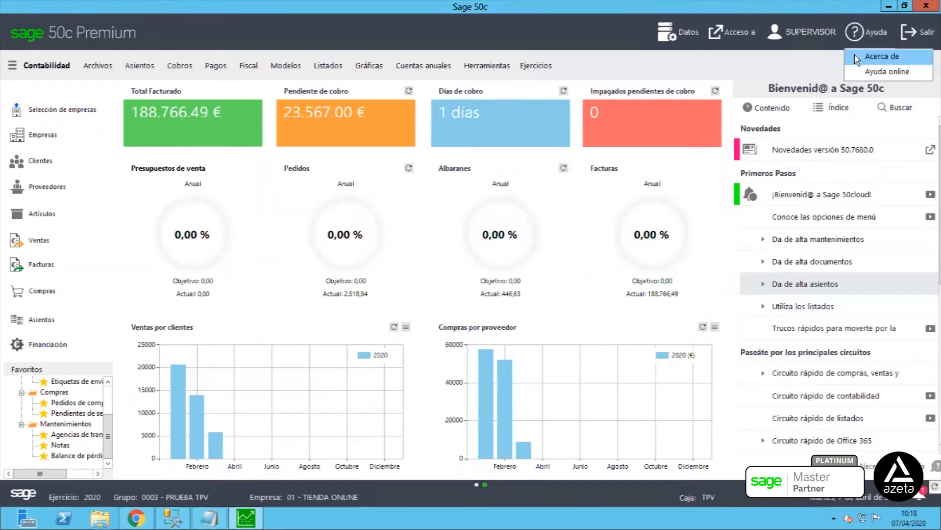
left_click(855, 55)
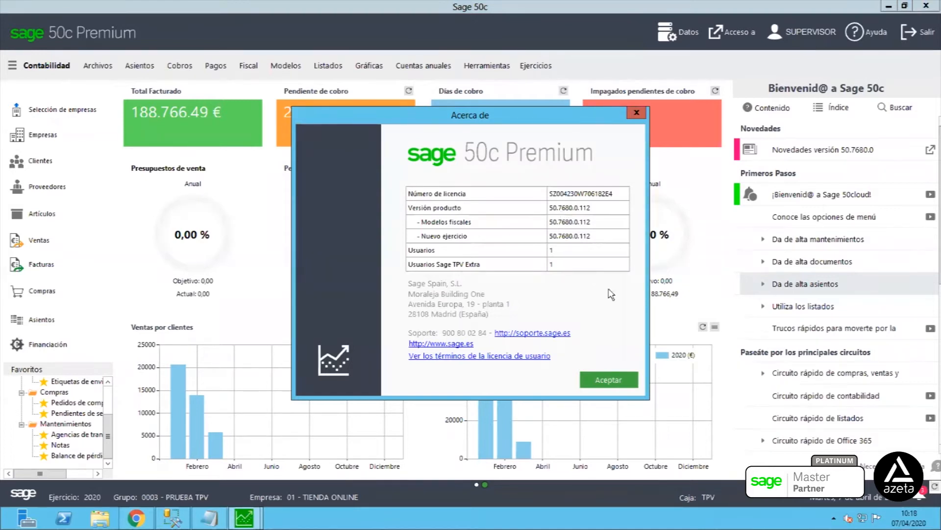
left_click(608, 380)
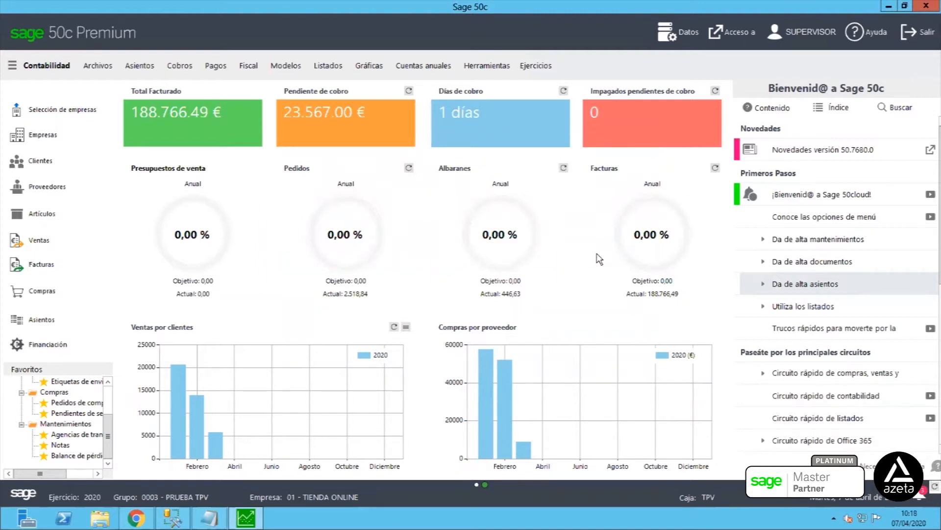
Open the IVA Soportado - Libro de facturas recibidas listing and set its range from period 1 to period 1.
left_click(256, 72)
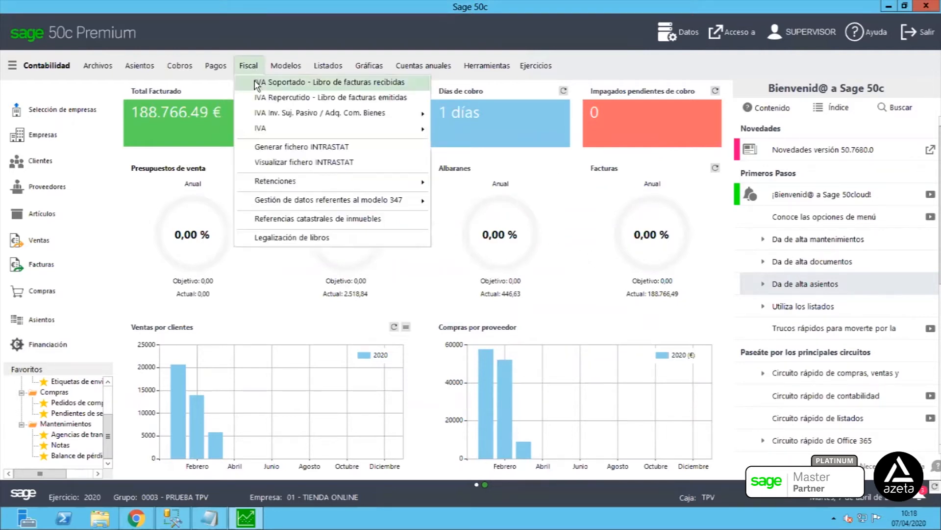
left_click(256, 86)
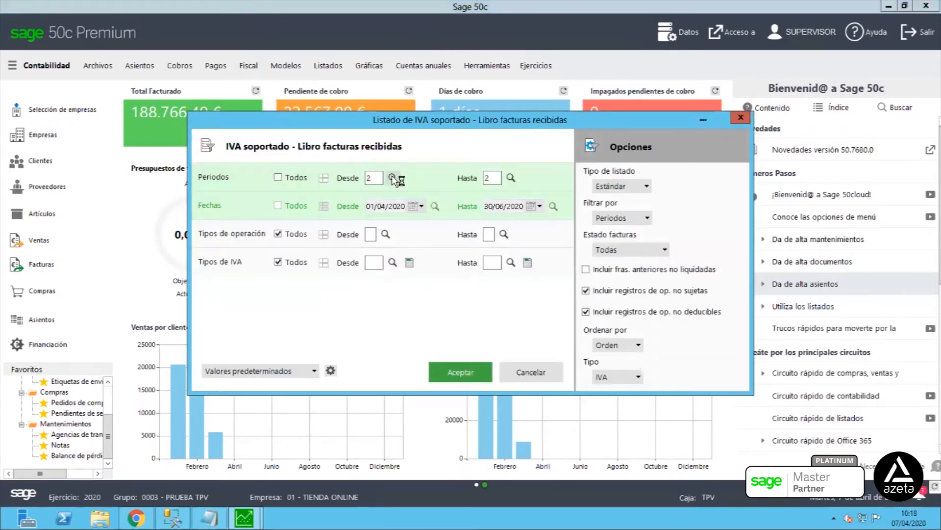
left_click(393, 177)
left_click(400, 114)
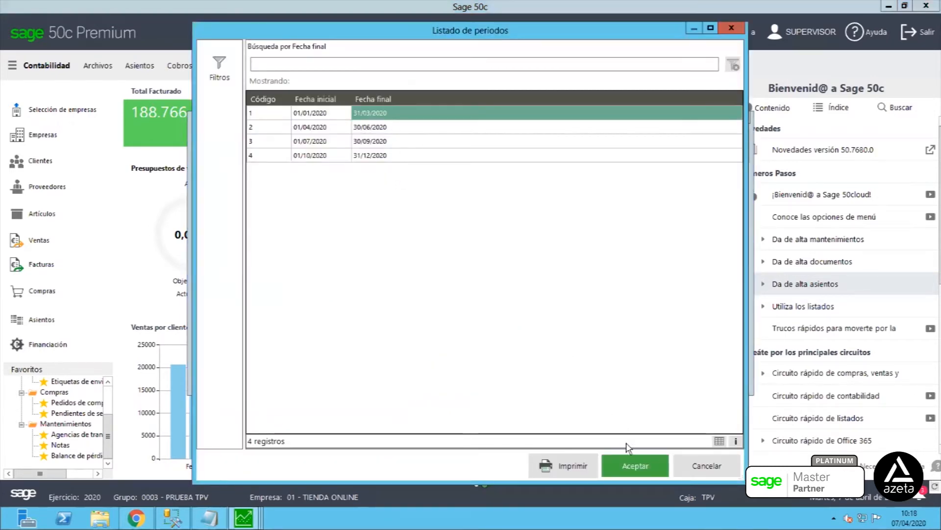
key("Return")
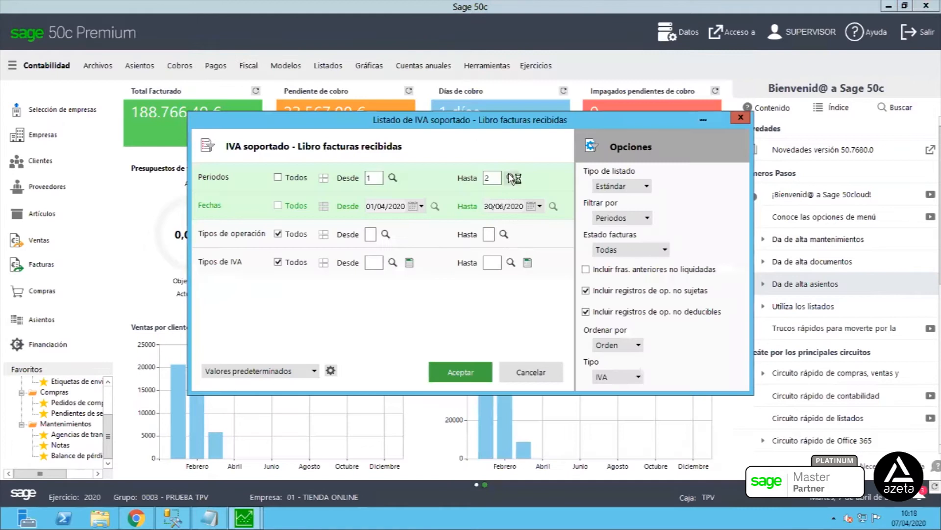
left_click(512, 177)
left_click(432, 115)
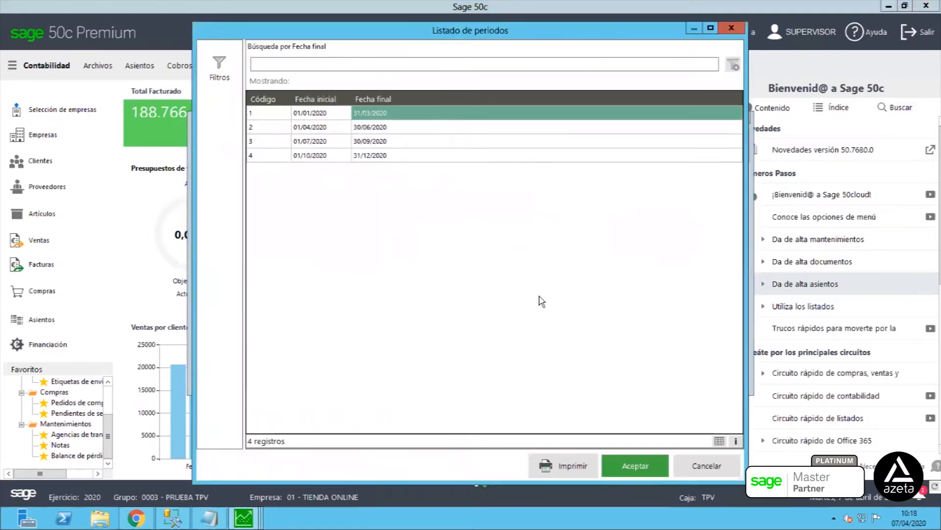
left_click(651, 469)
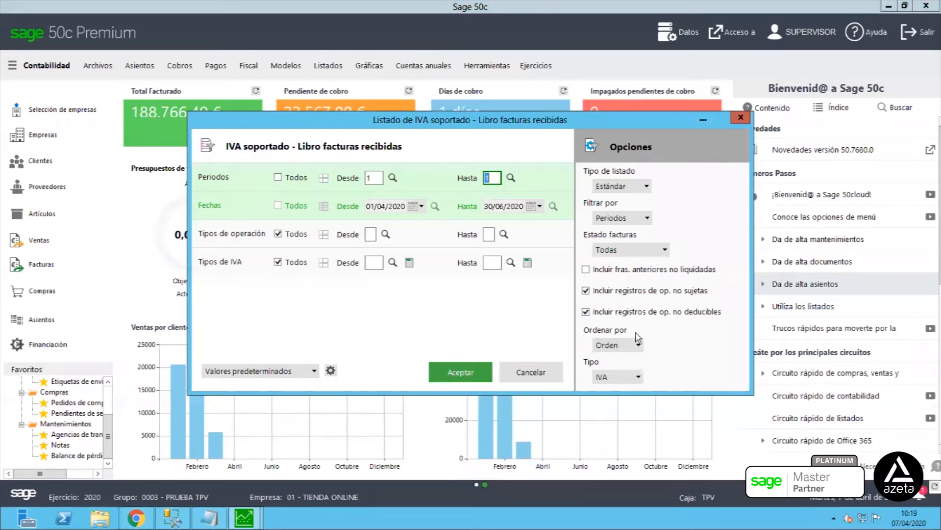
Order the received invoices book by Orden and generate the listing.
left_click(613, 346)
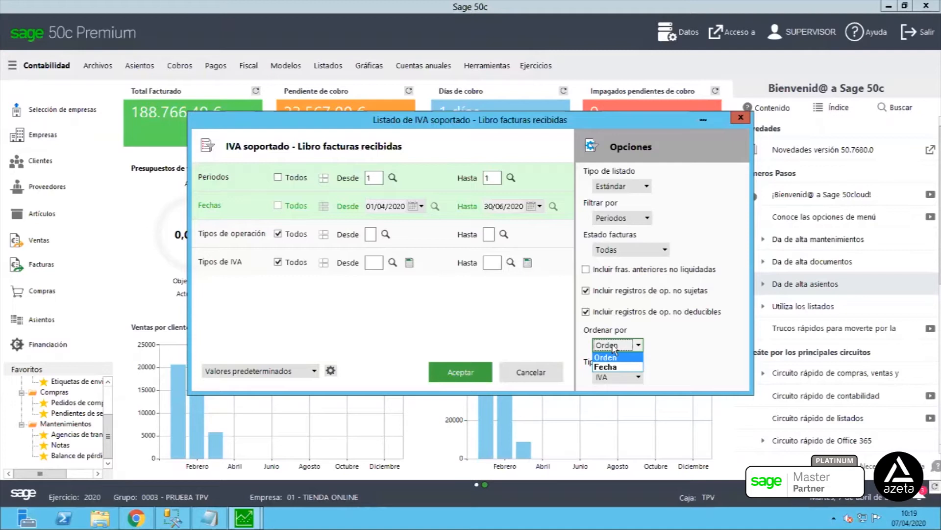
left_click(612, 357)
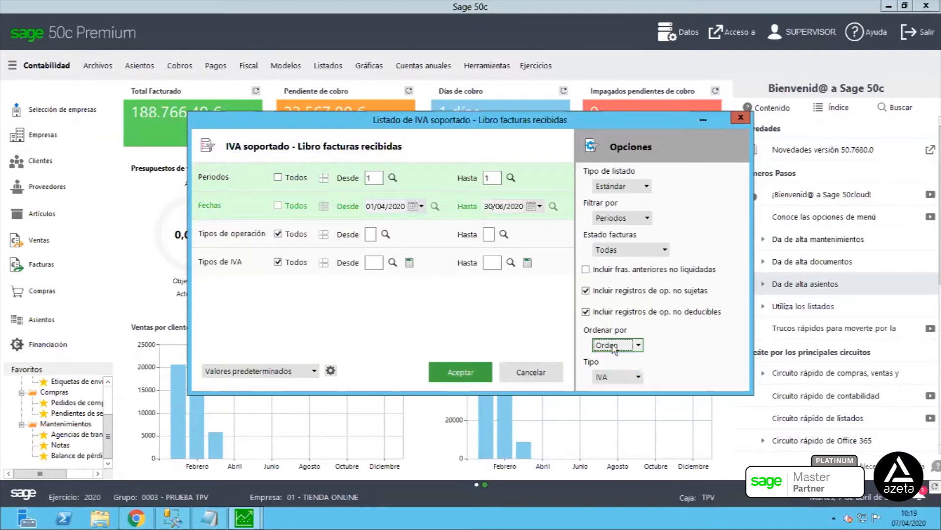
left_click(458, 374)
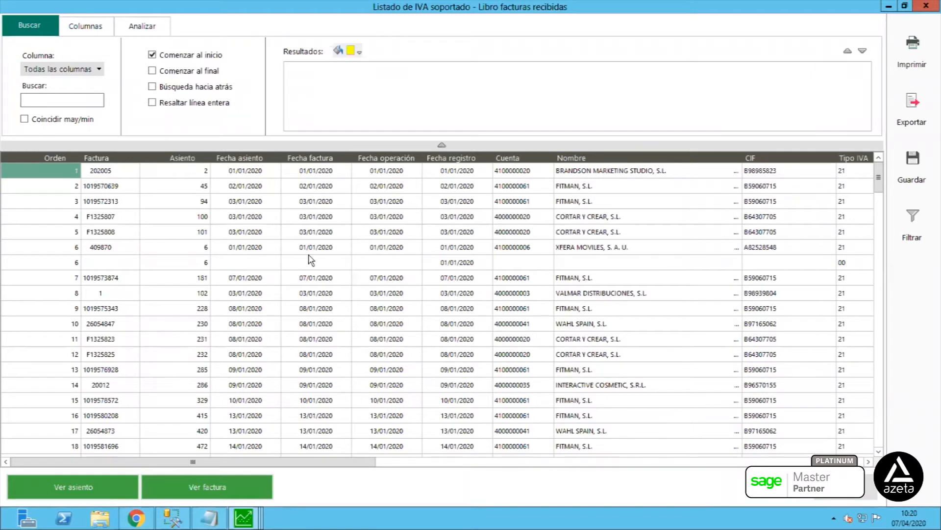
Examine the entry, invoice, operation and registration dates across the listed received invoices.
left_click(443, 234)
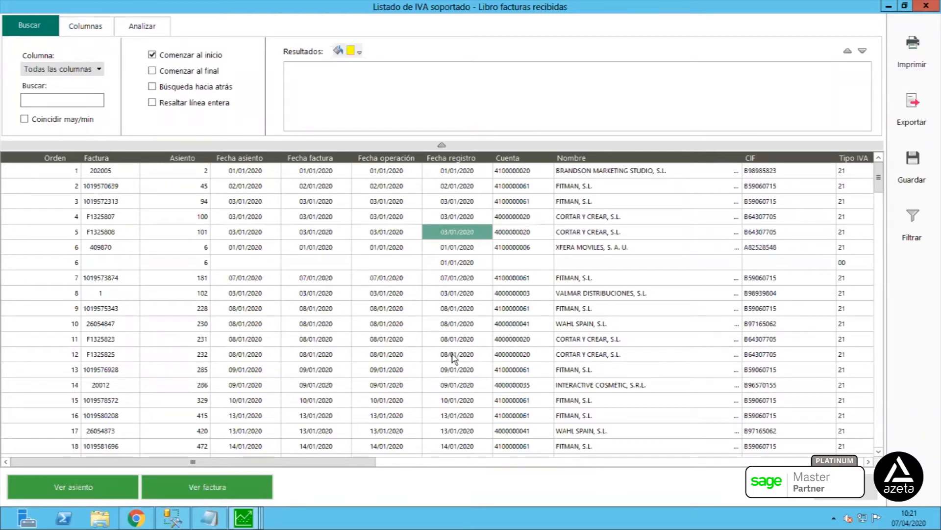
left_click(267, 348)
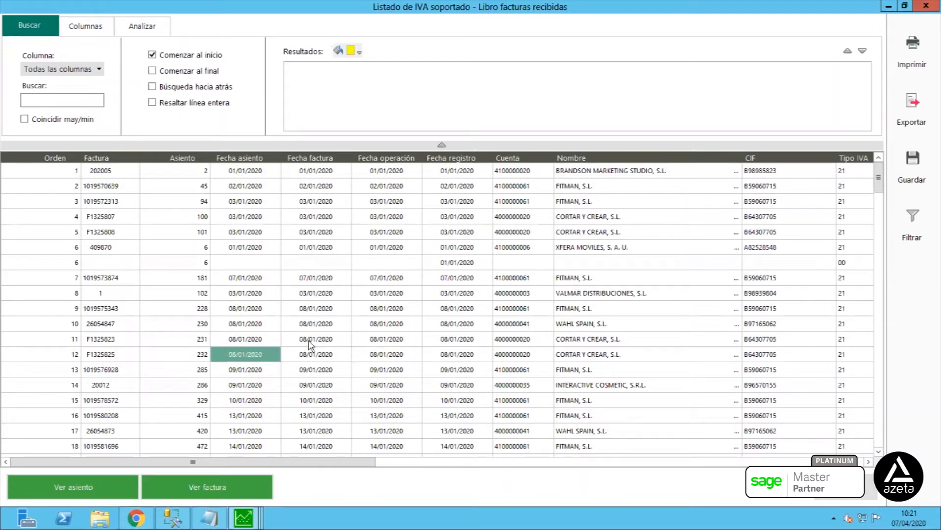
left_click(391, 340)
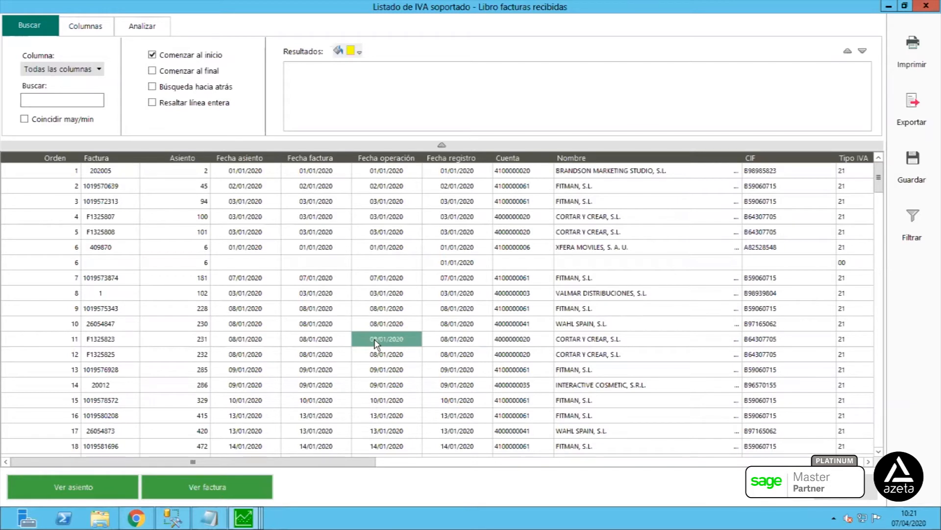
left_click(307, 340)
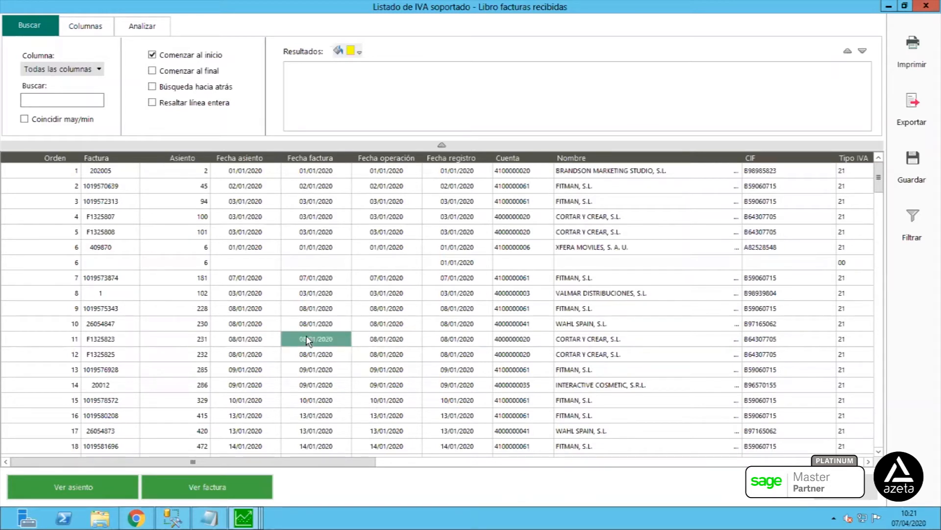
scroll(308, 357, "down", 3)
scroll(308, 359, "down", 5)
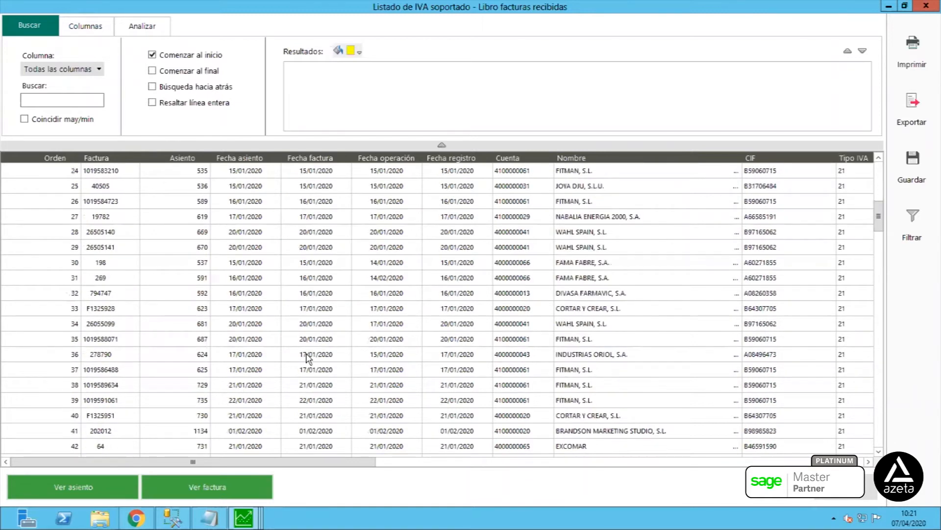
scroll(308, 358, "down", 5)
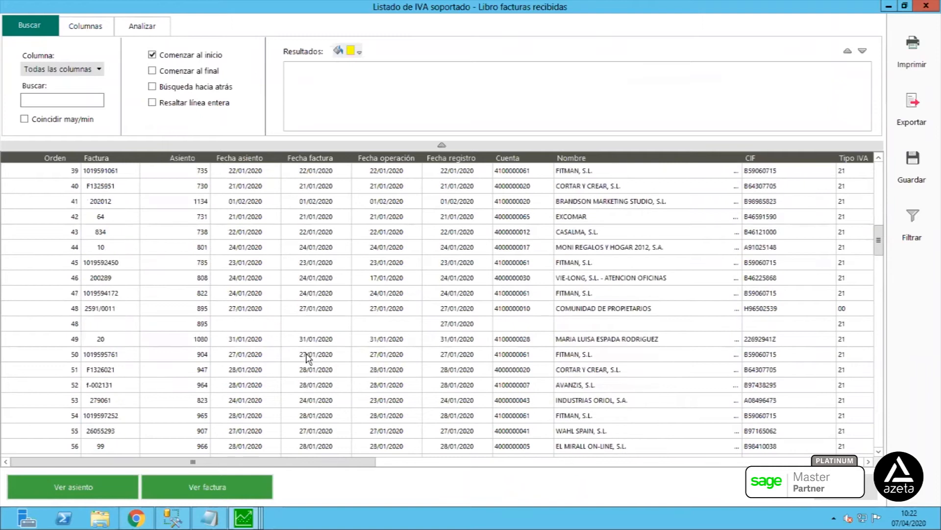
scroll(308, 359, "down", 4)
scroll(308, 359, "down", 6)
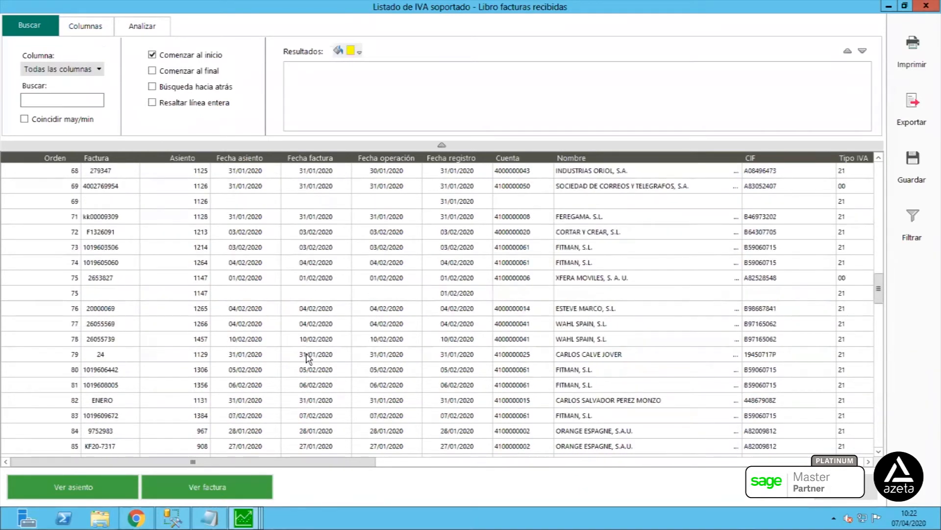
scroll(308, 358, "up", 4)
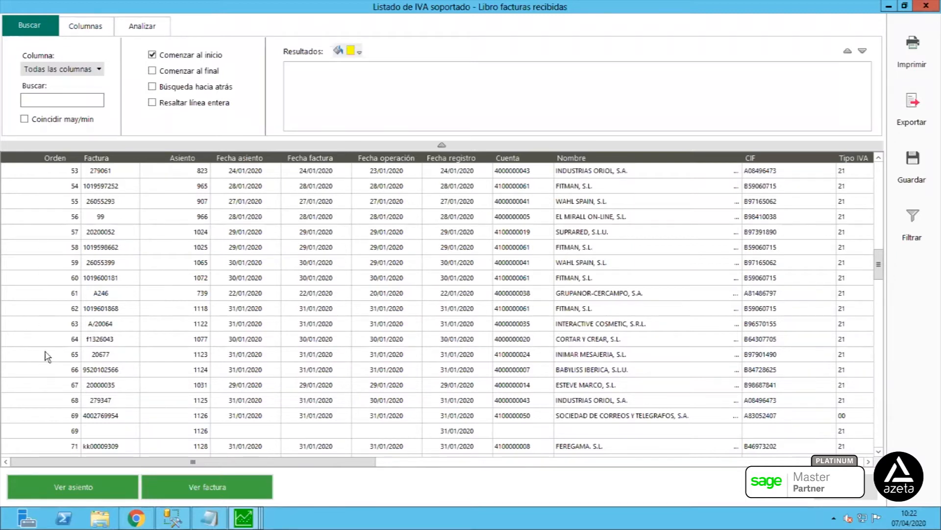
Check the order, invoice and entry numbers around order 57, and view its accounting entry 1024 before closing it.
left_click(92, 222)
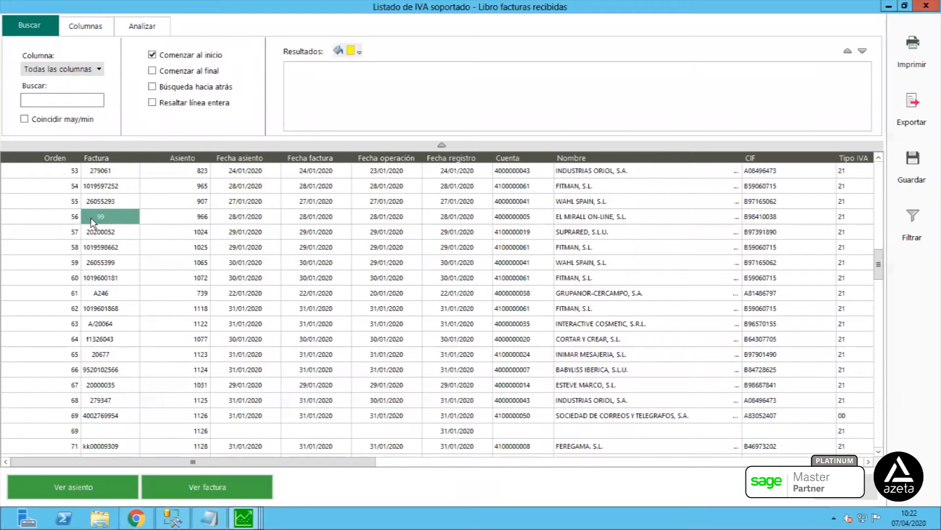
left_click(66, 219)
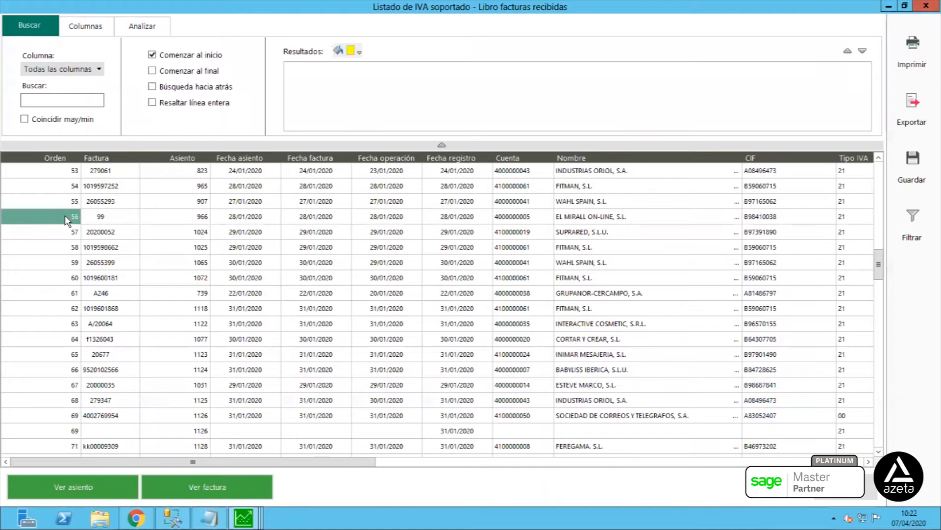
left_click(126, 232)
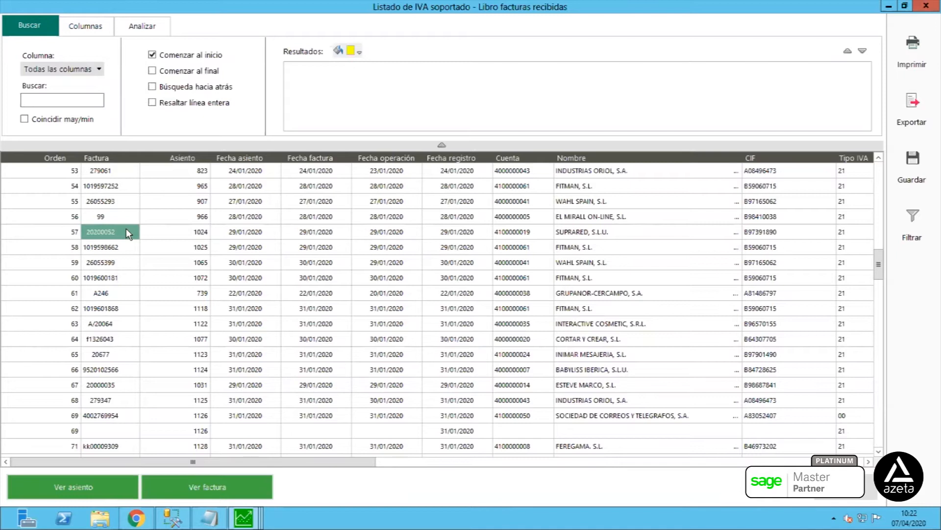
left_click(201, 233)
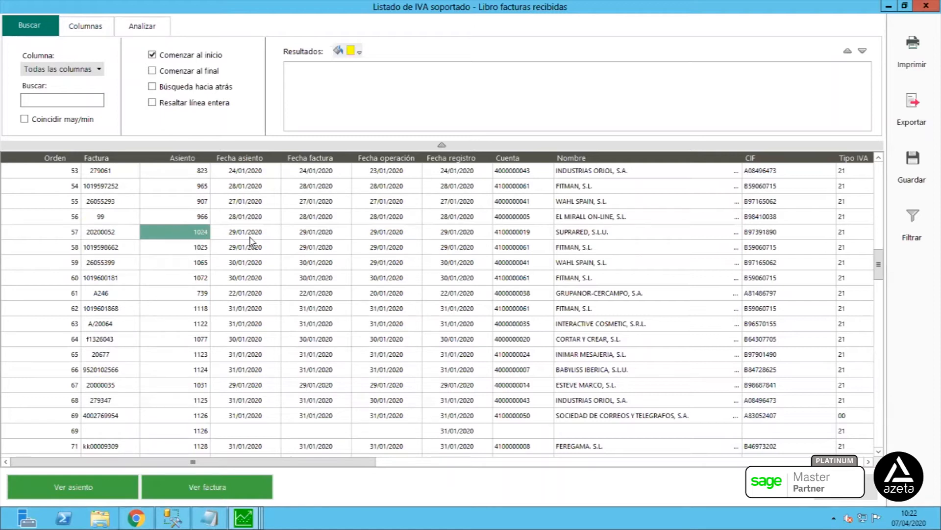
left_click(82, 493)
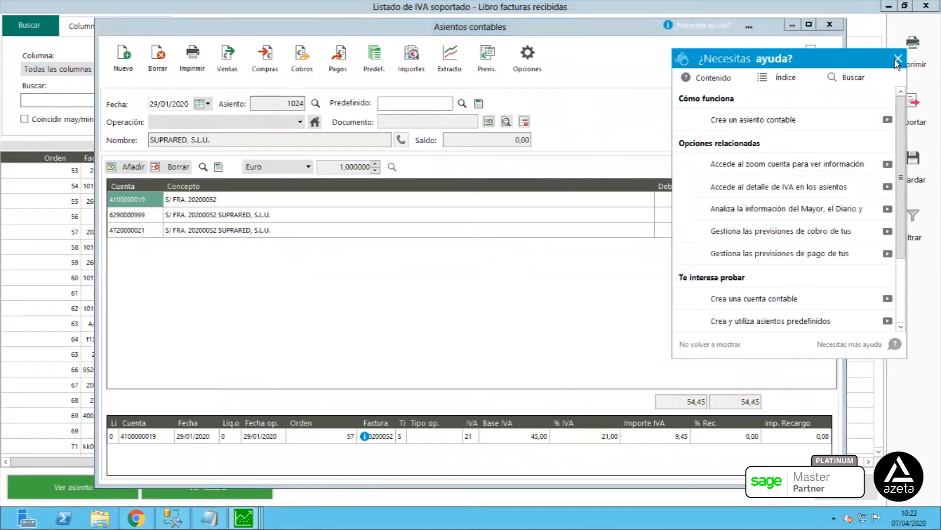
left_click(898, 59)
left_click(807, 58)
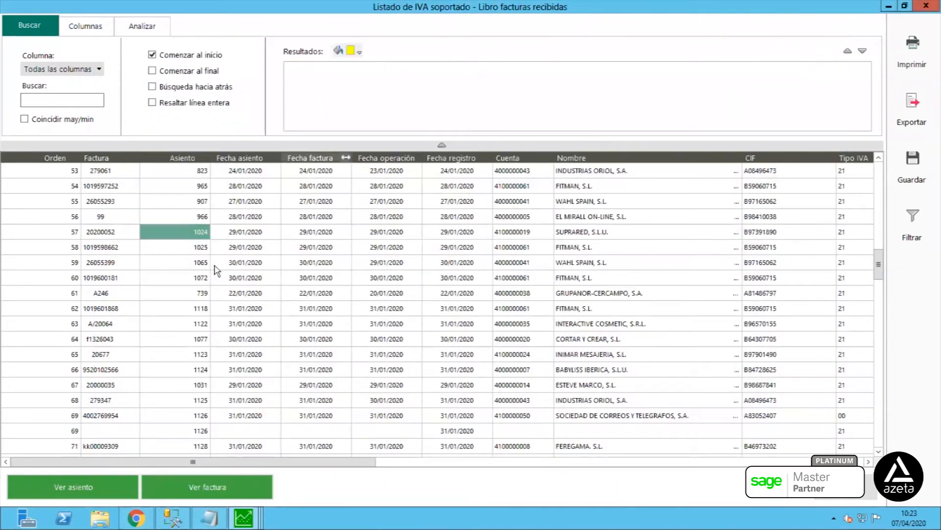
Check the entry date, registration date, account, name and CIF of the received invoice with order 57.
left_click(253, 234)
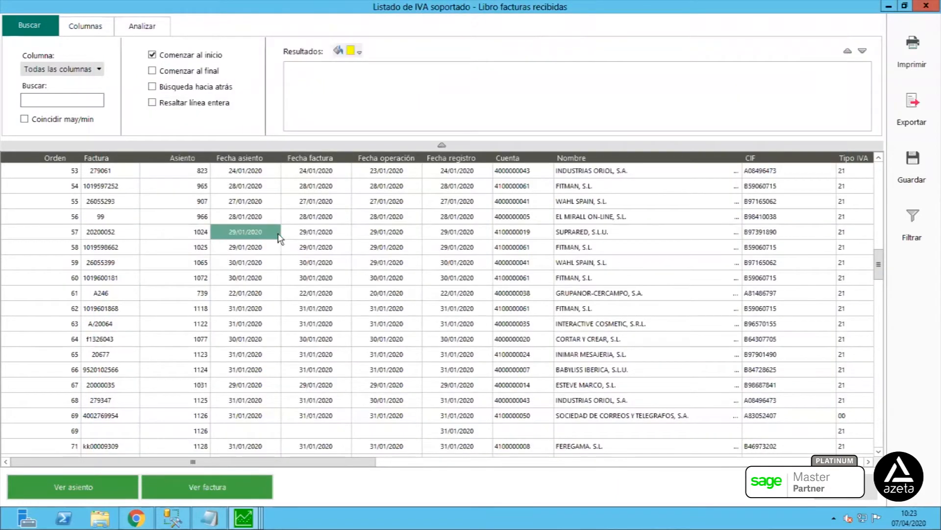
left_click(457, 234)
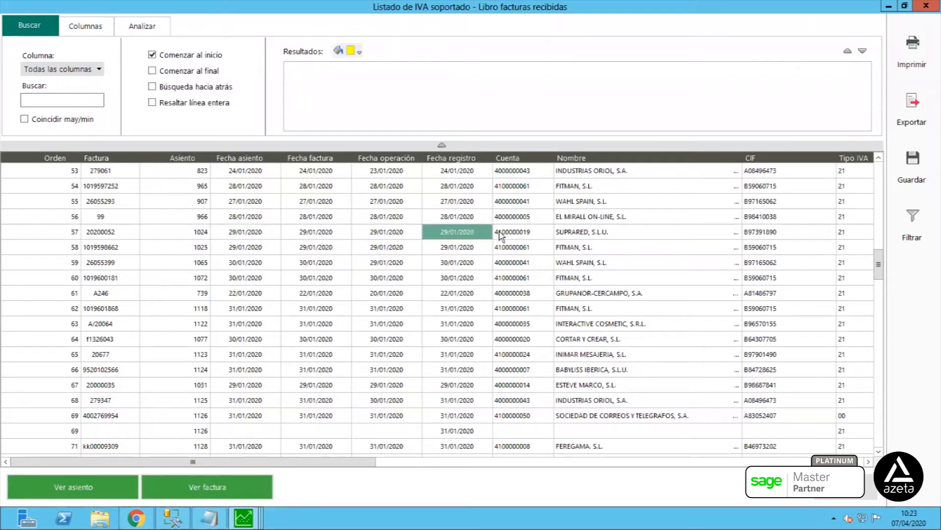
left_click(501, 235)
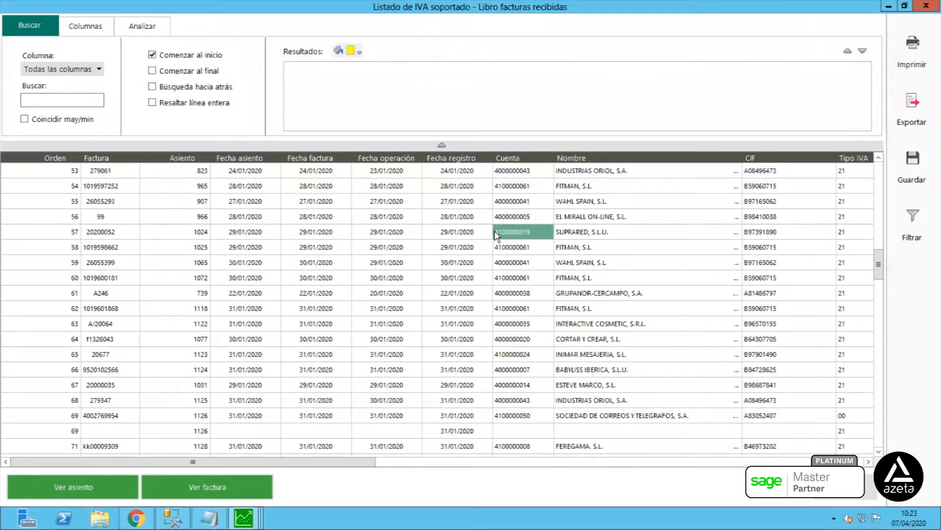
left_click(589, 238)
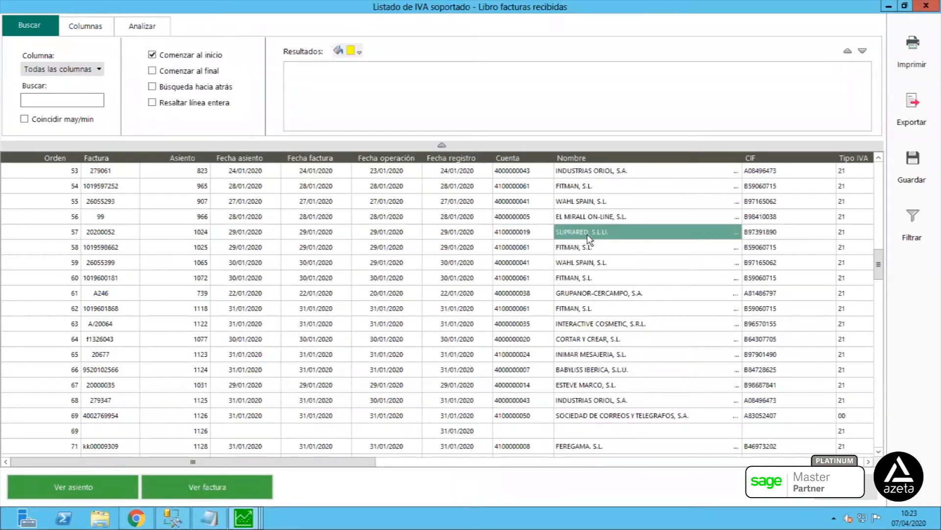
left_click(785, 235)
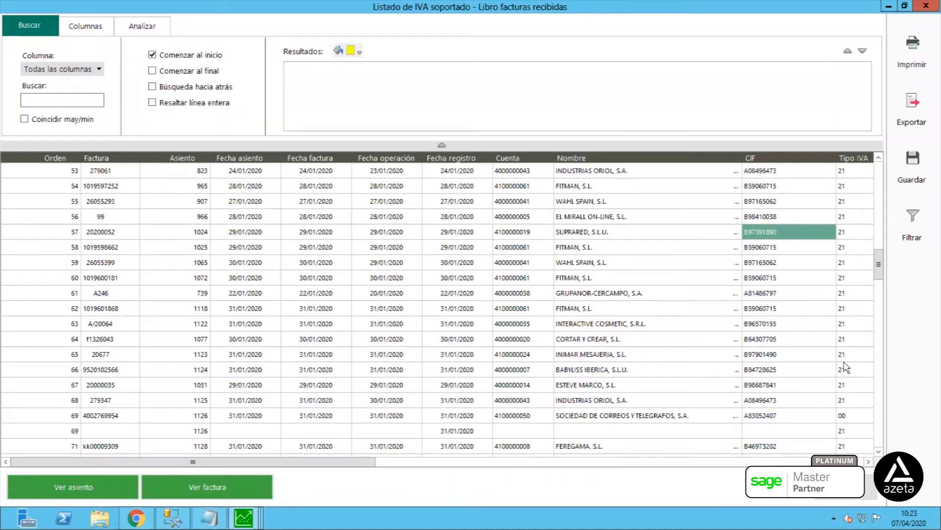
Check the VAT type, taxable base, VAT percentage and VAT amount of the WAHL SPAIN invoice with order 55.
left_click(869, 463)
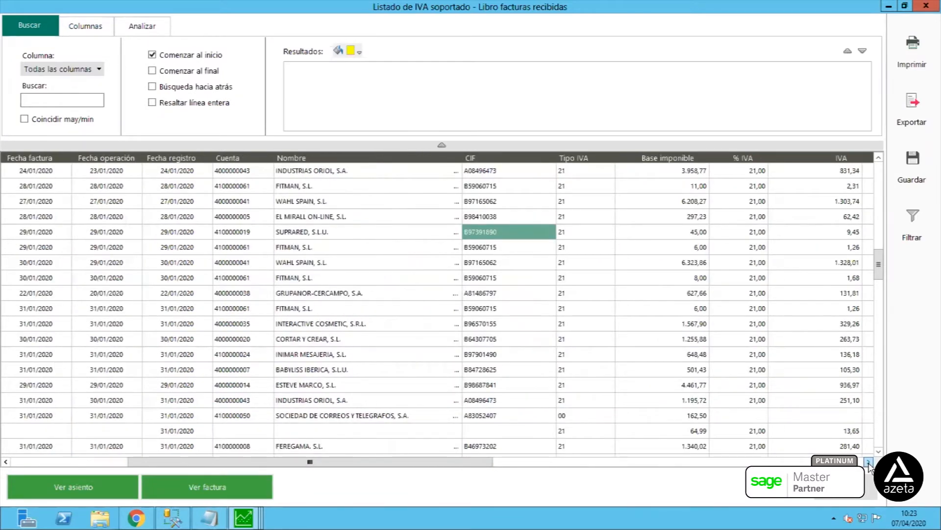
left_click(868, 463)
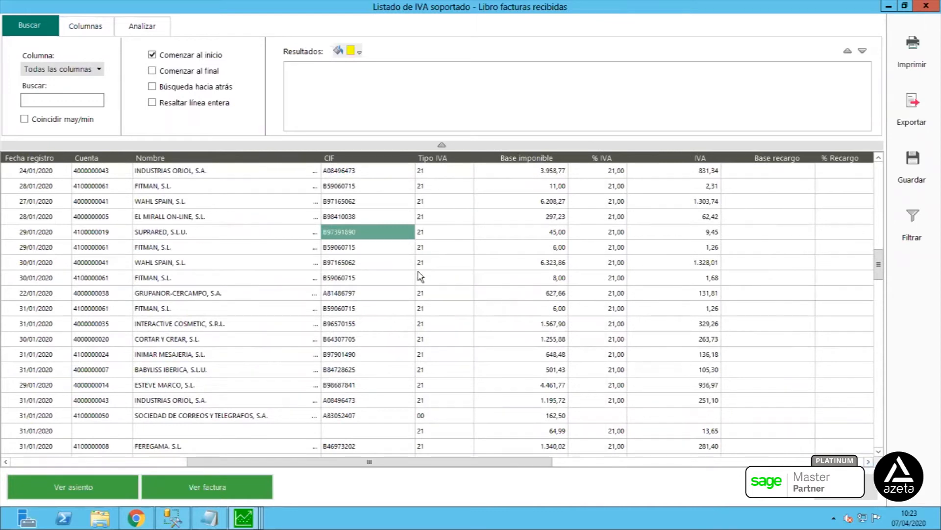
left_click(446, 206)
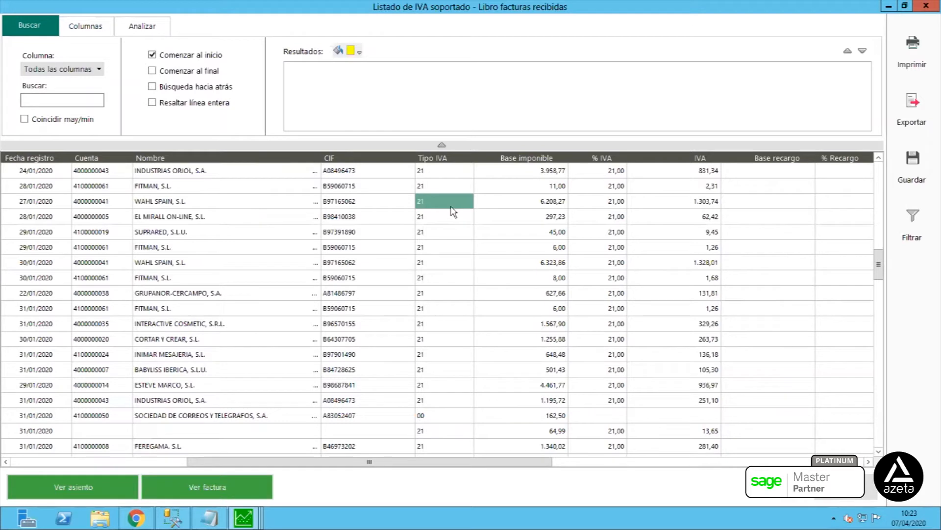
left_click(497, 202)
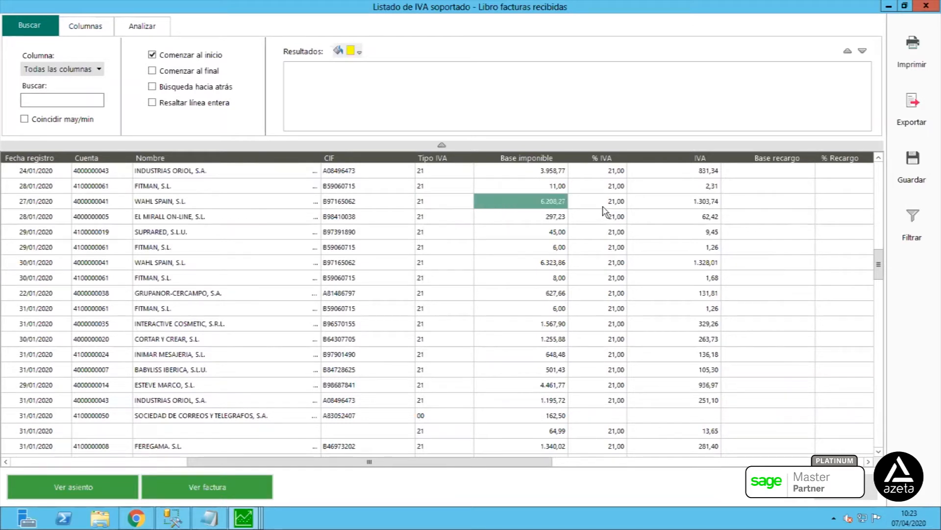
left_click(604, 206)
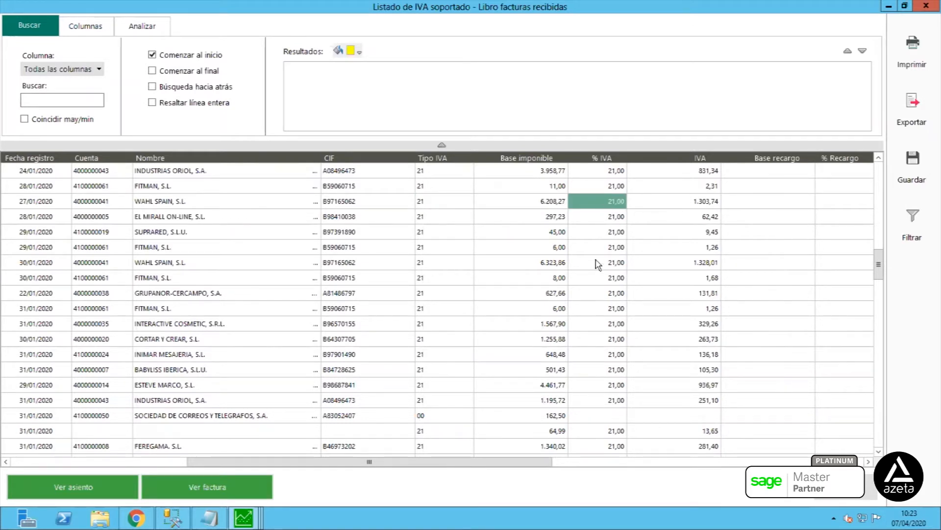
left_click(676, 202)
Examine the surcharge, RECC and payment columns of the received invoices book.
left_click(869, 462)
left_click(869, 462)
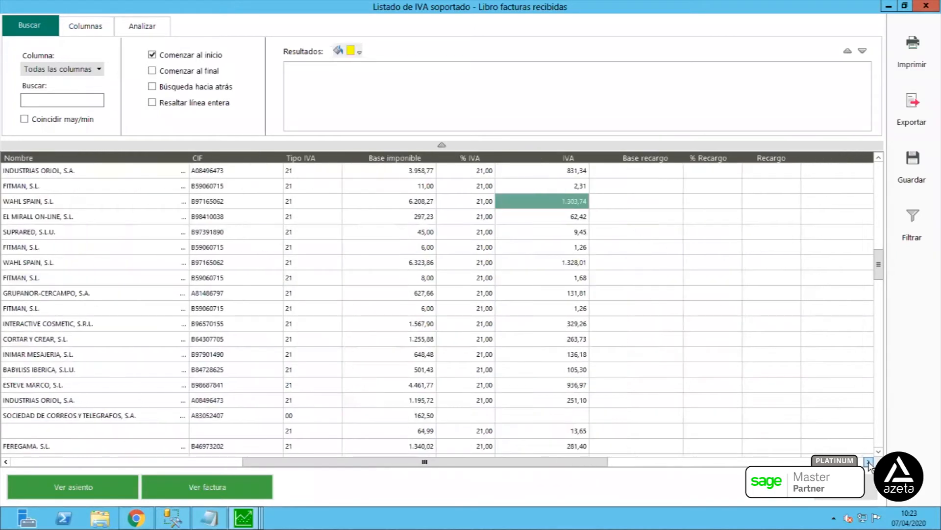
left_click(869, 462)
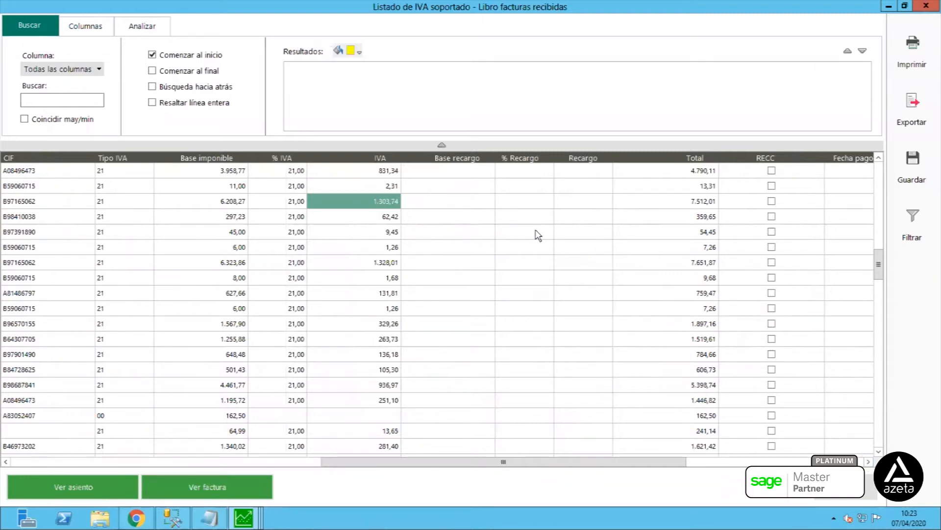
left_click(542, 206)
left_click(565, 201)
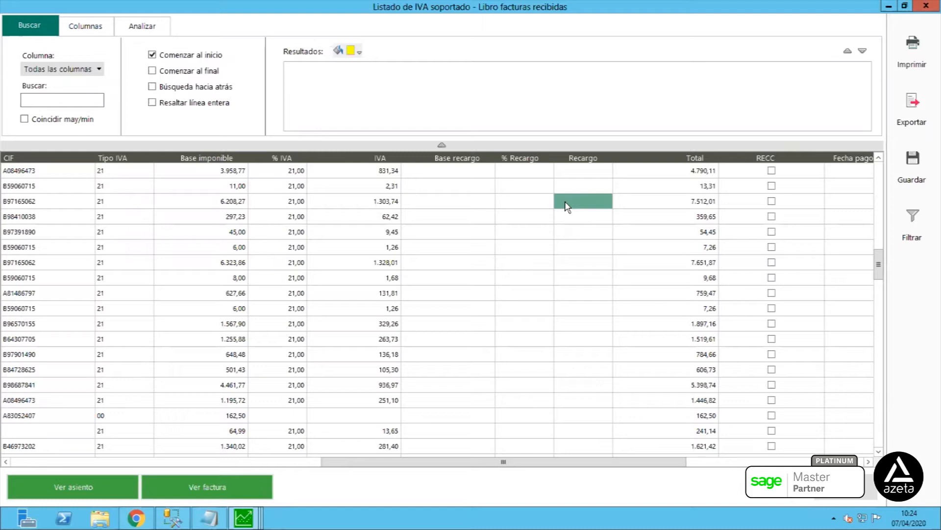
left_click(771, 326)
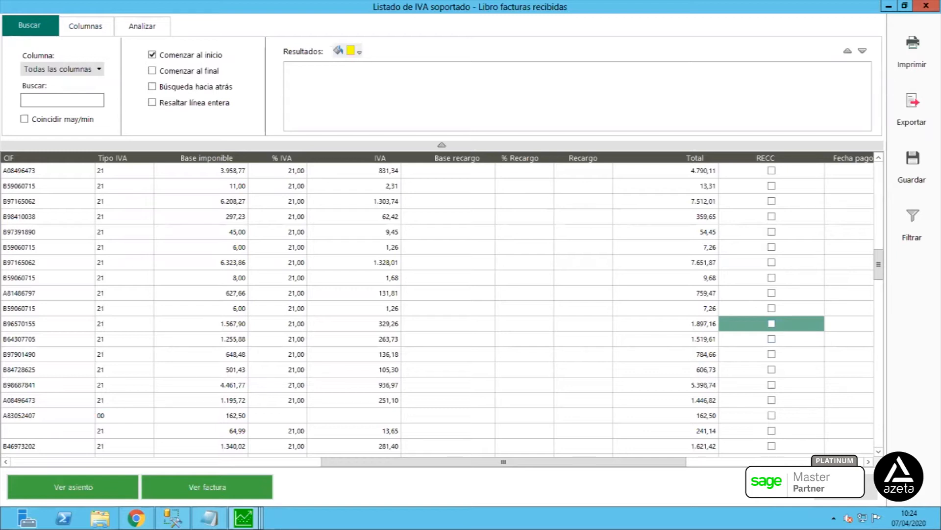
left_click_drag(676, 467, 811, 464)
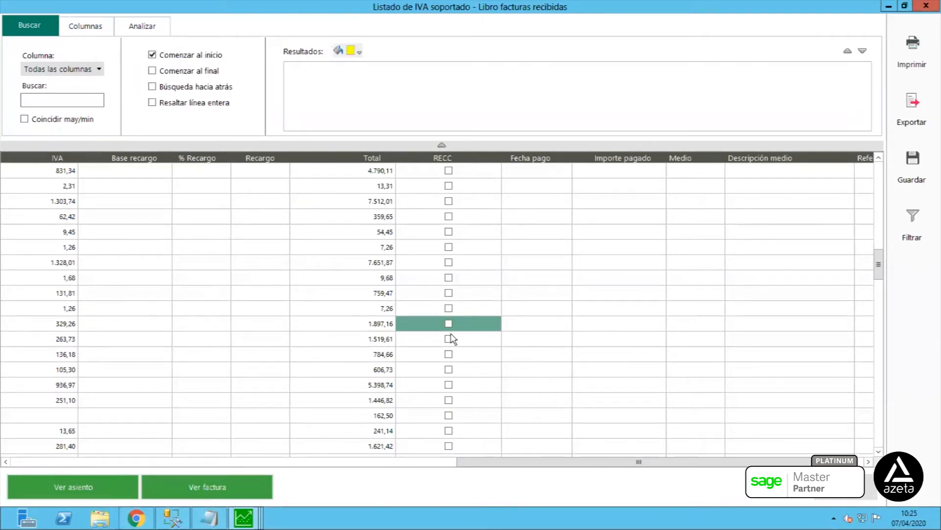
Review the totals by VAT type and the Total soportado devengado at the end of the received invoices book, and close the listing.
left_click_drag(490, 461, 151, 447)
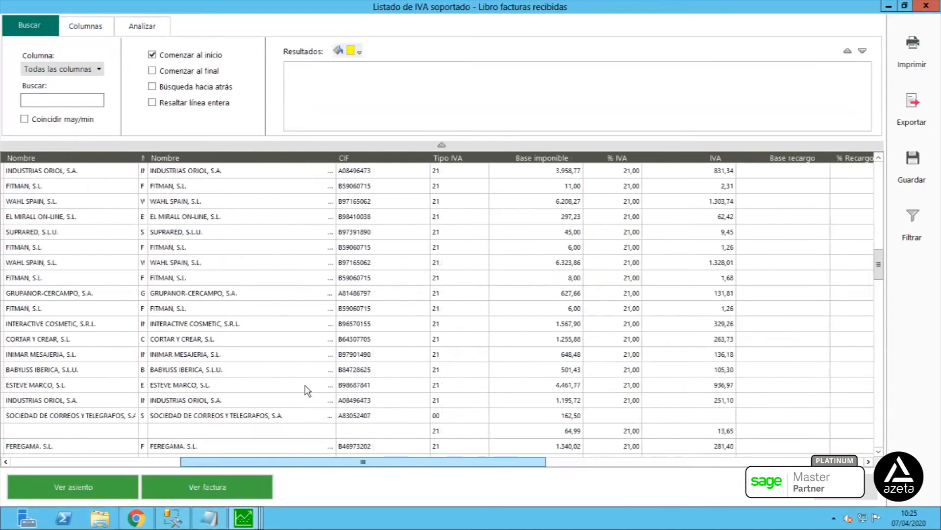
left_click_drag(878, 266, 877, 454)
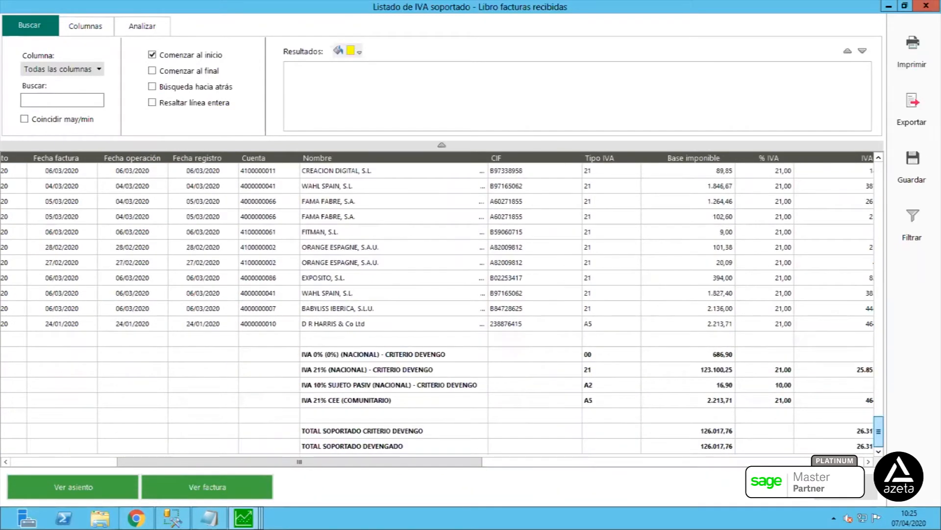
left_click(869, 462)
left_click(869, 462)
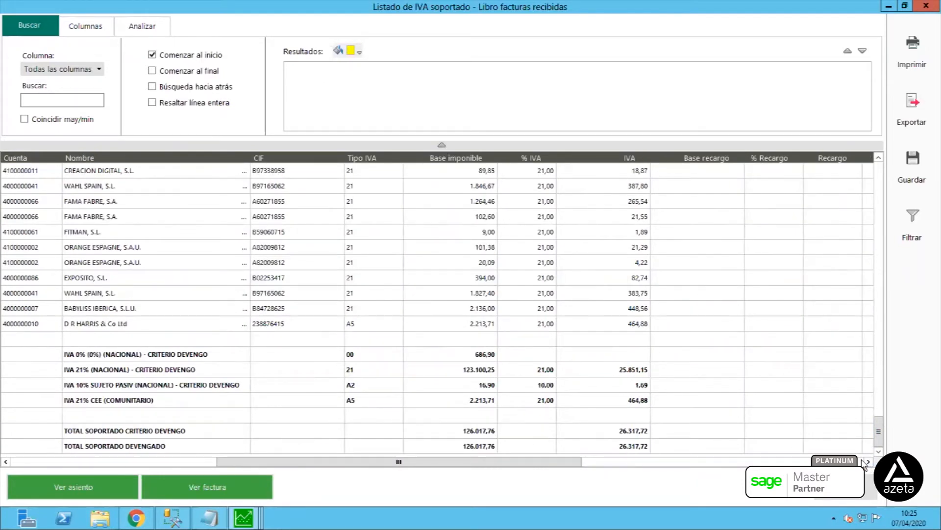
left_click(184, 354)
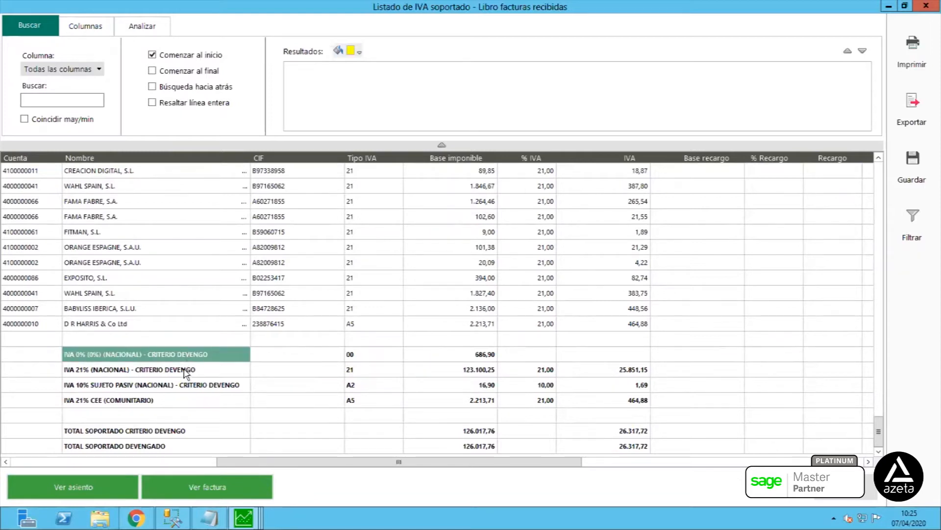
left_click(186, 371)
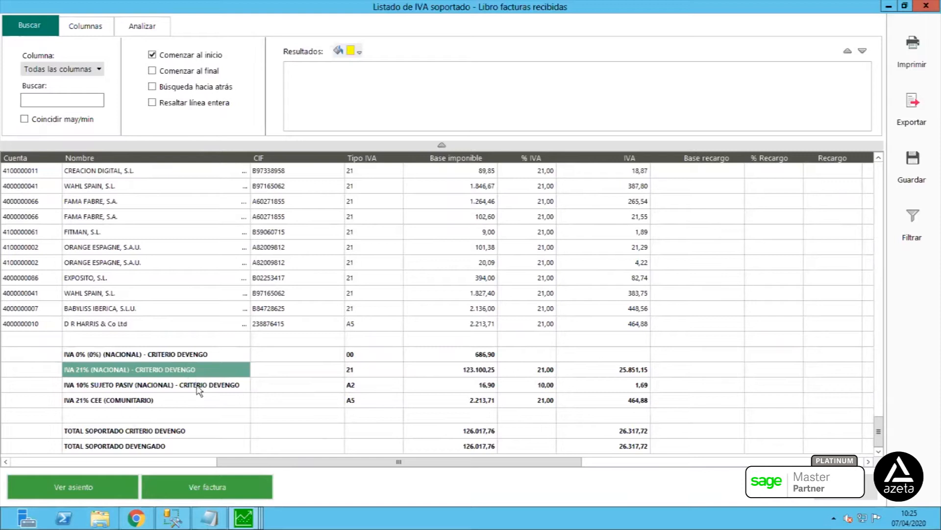
left_click(197, 386)
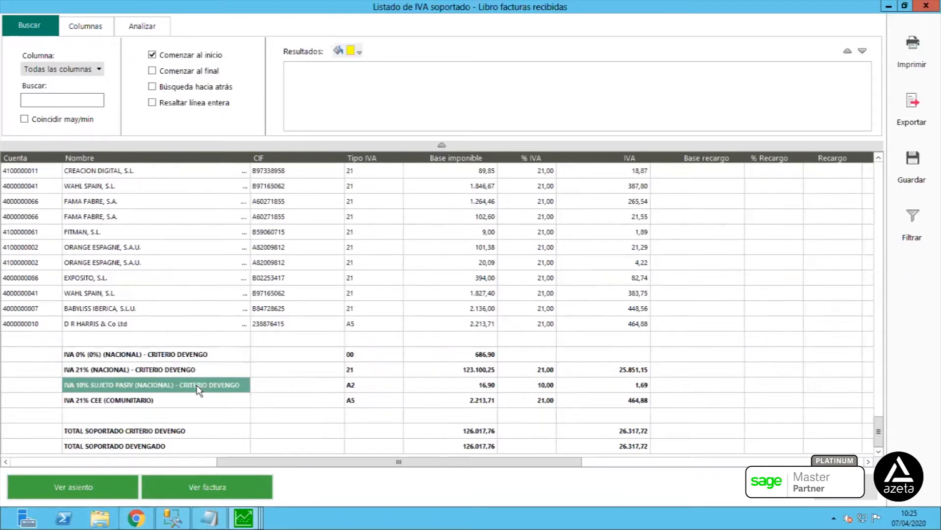
left_click(198, 401)
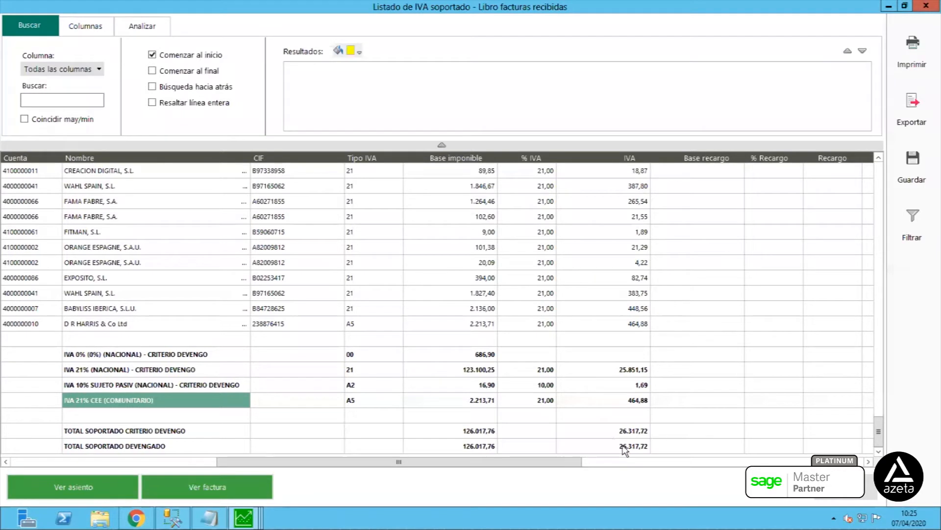
left_click(588, 450)
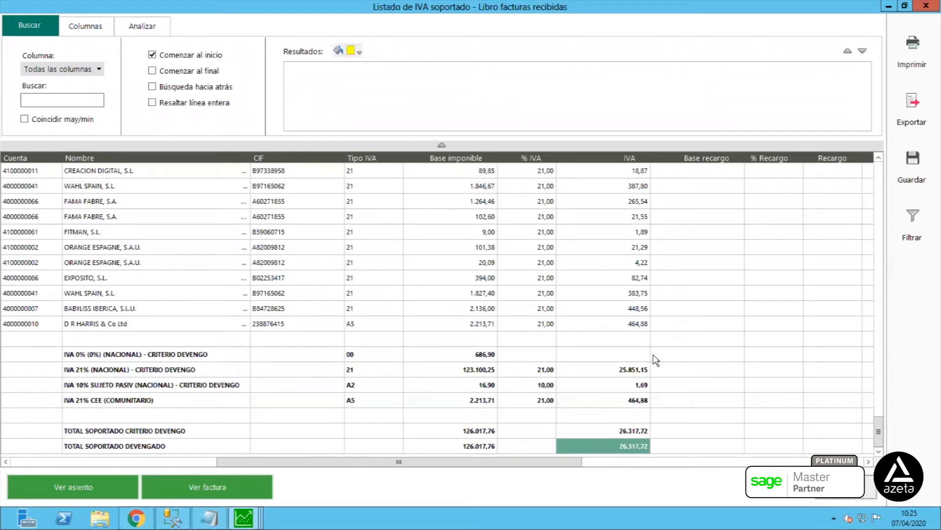
key("Escape")
left_click(547, 374)
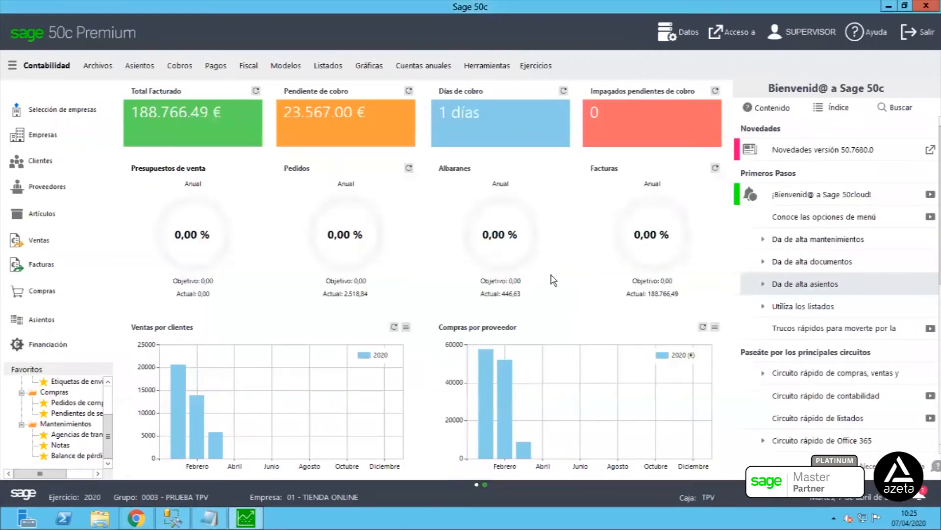
Open the IVA Repercutido - Libro de facturas emitidas listing and set its range from period 1 to period 1.
left_click(249, 66)
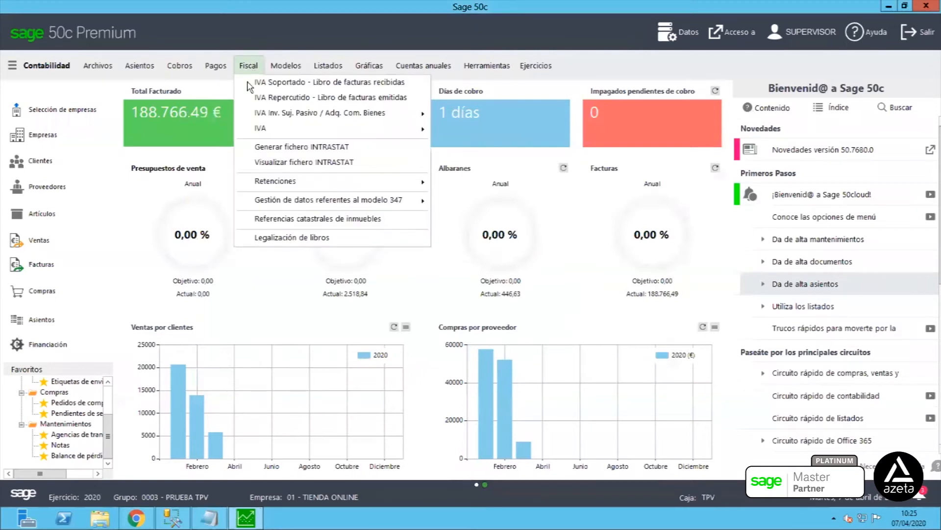
left_click(294, 97)
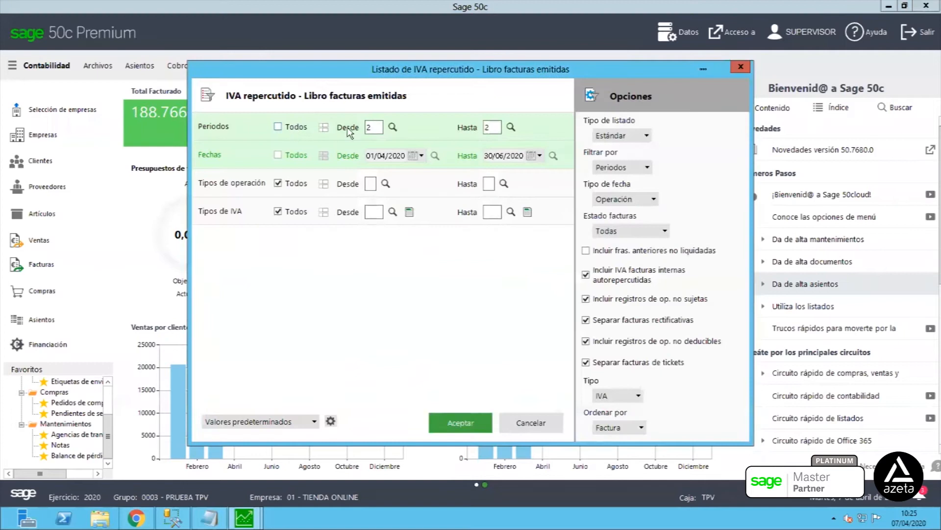
left_click(392, 128)
left_click(392, 100)
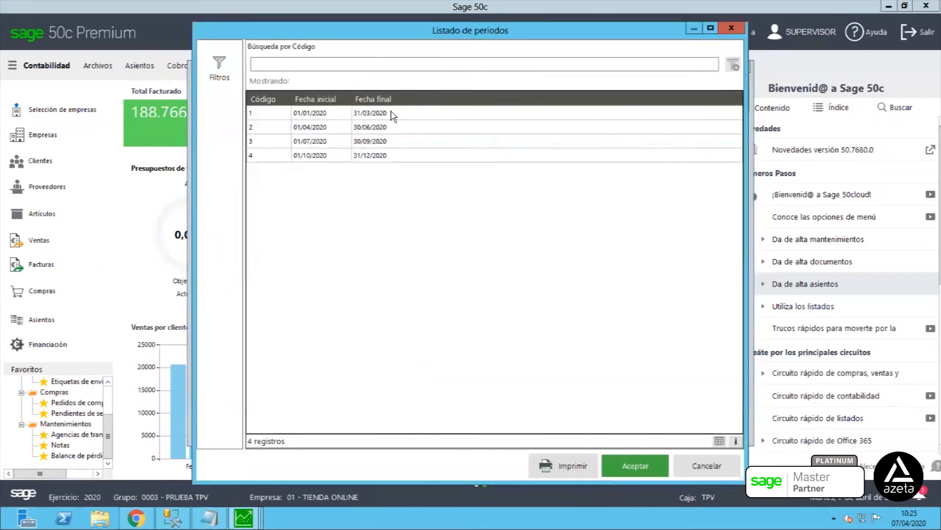
left_click(620, 463)
left_click(520, 130)
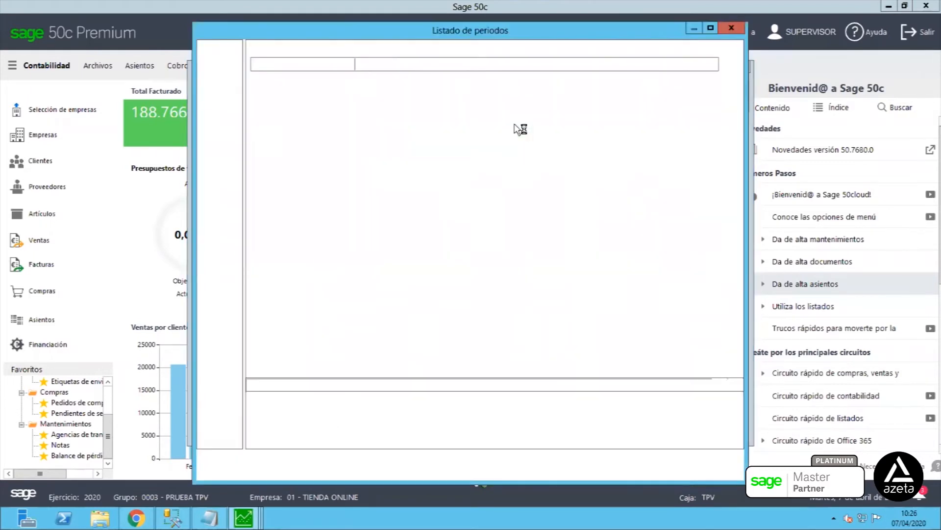
left_click(511, 121)
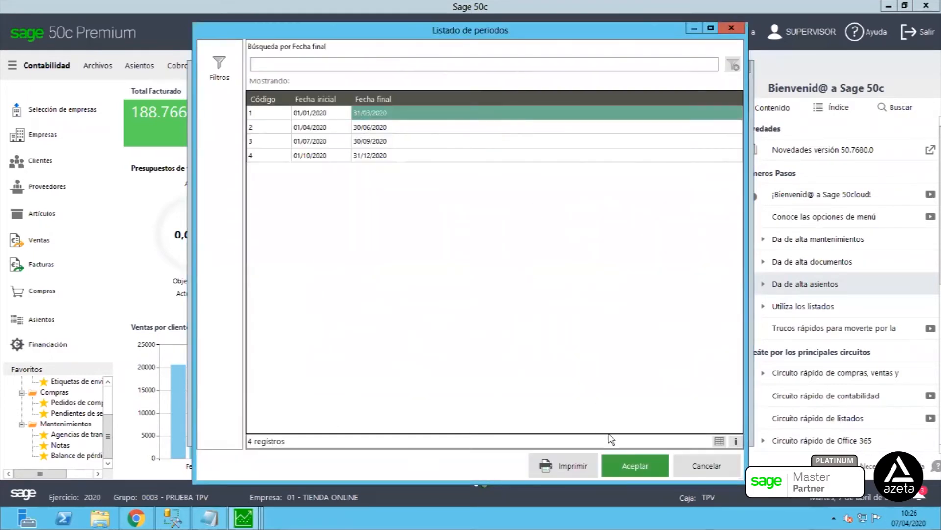
left_click(634, 466)
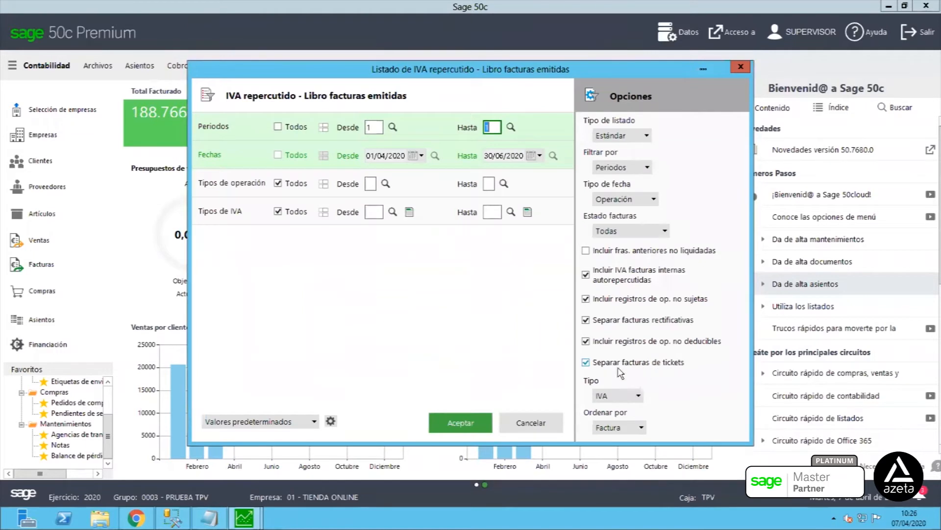
Generate the issued invoices book with type IVA, ordered by Factura.
left_click(639, 396)
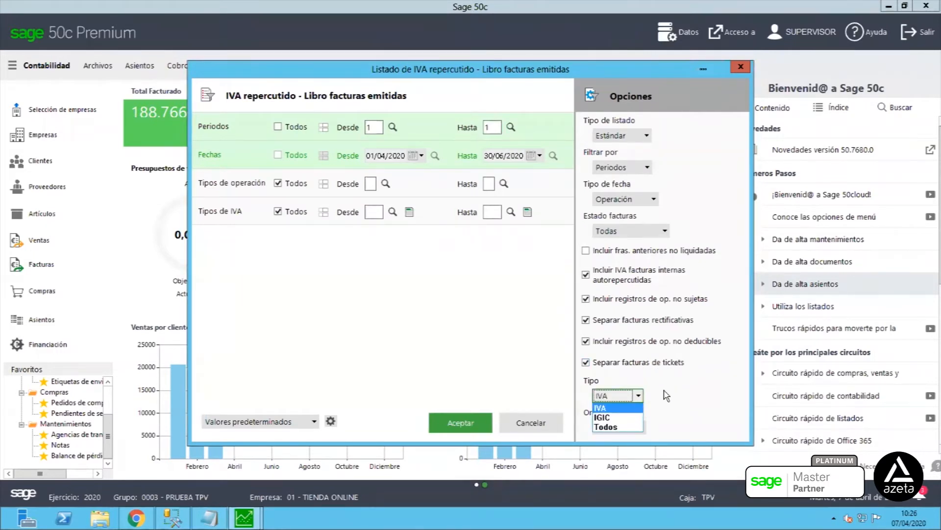
left_click(602, 408)
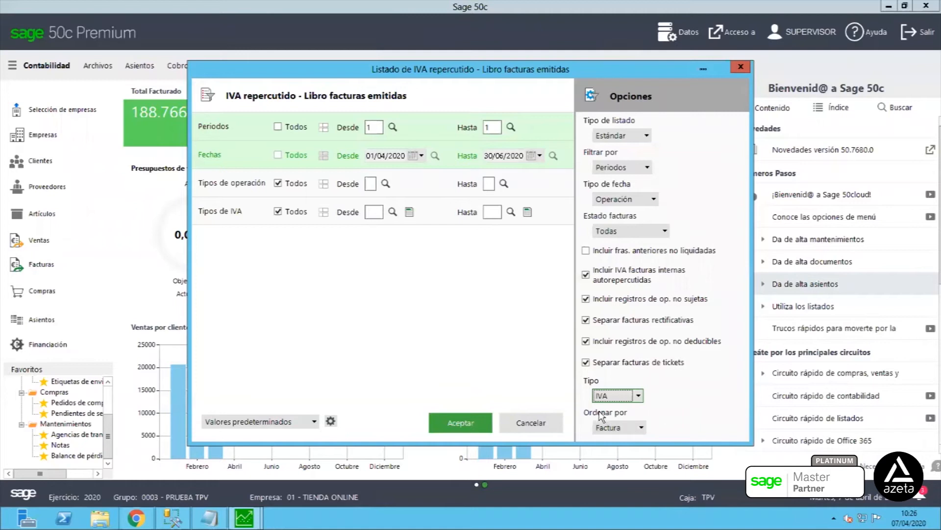
left_click(637, 427)
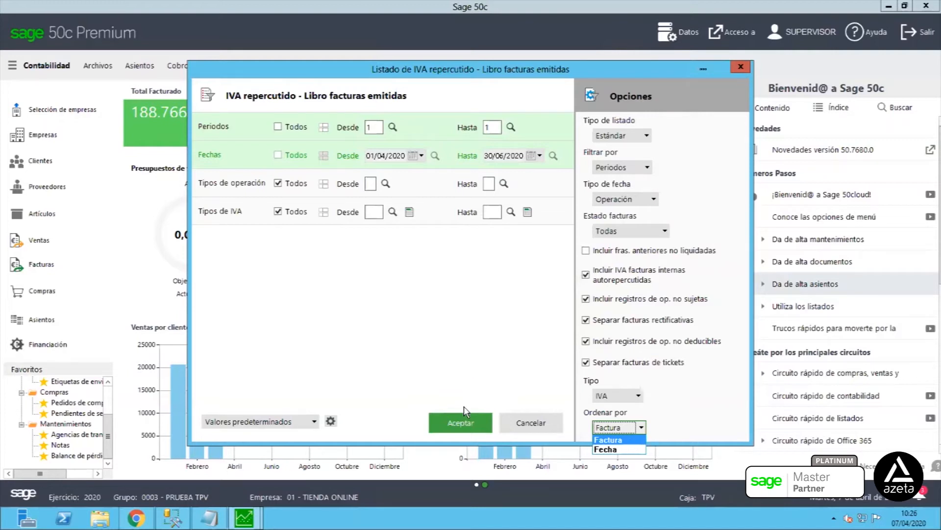
left_click(463, 422)
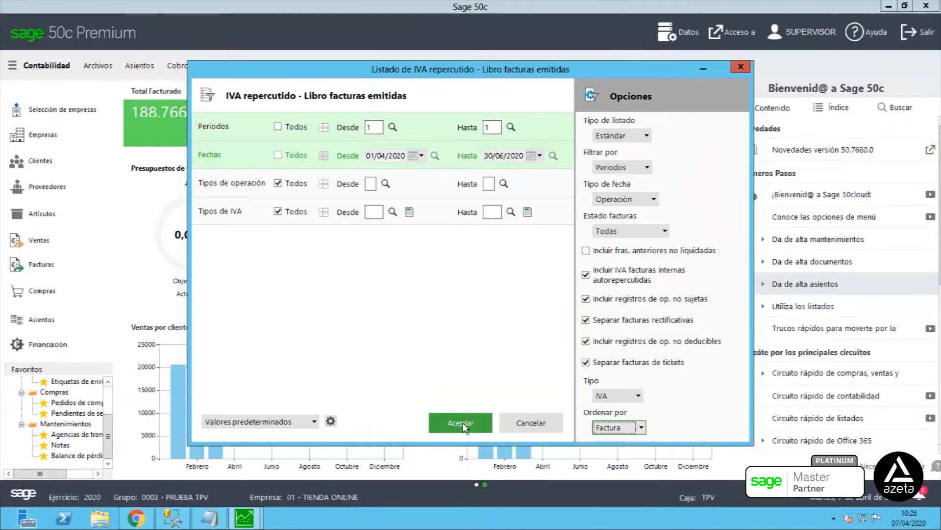
left_click(462, 422)
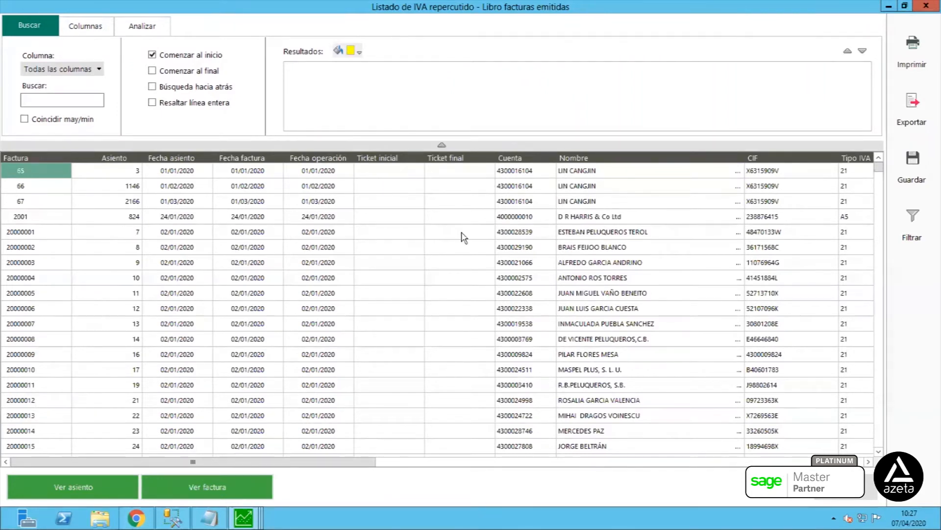
Look through the issued invoices book from its end, checking the T-series ticket invoices and the ticket columns.
left_click_drag(879, 169, 879, 457)
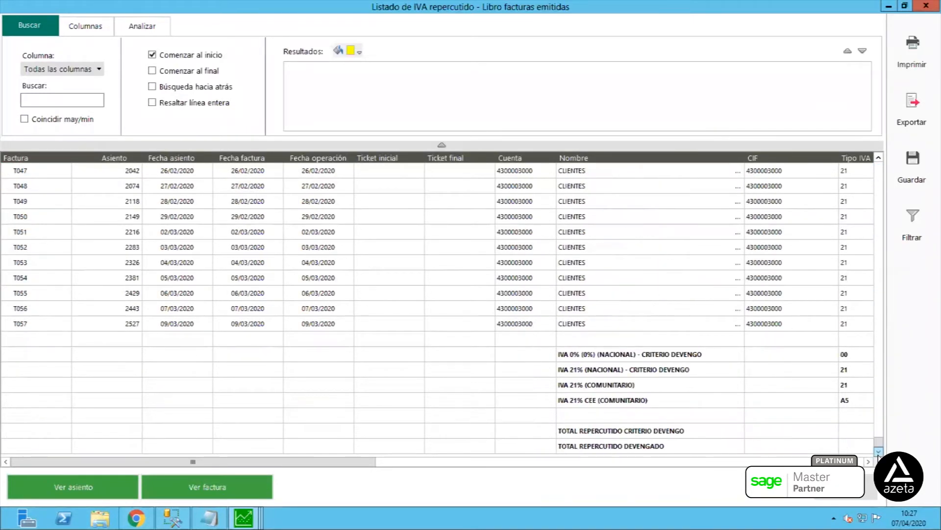
scroll(455, 348, "up", 10)
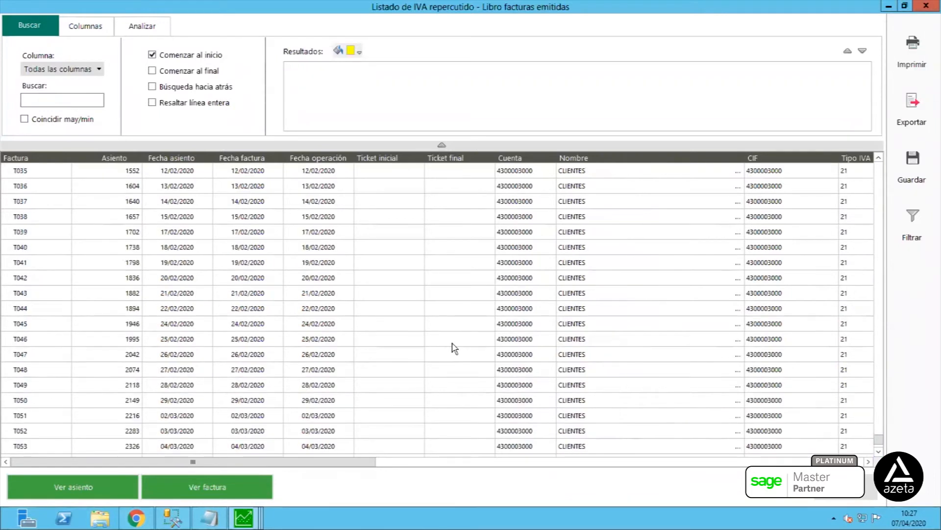
scroll(453, 347, "up", 10)
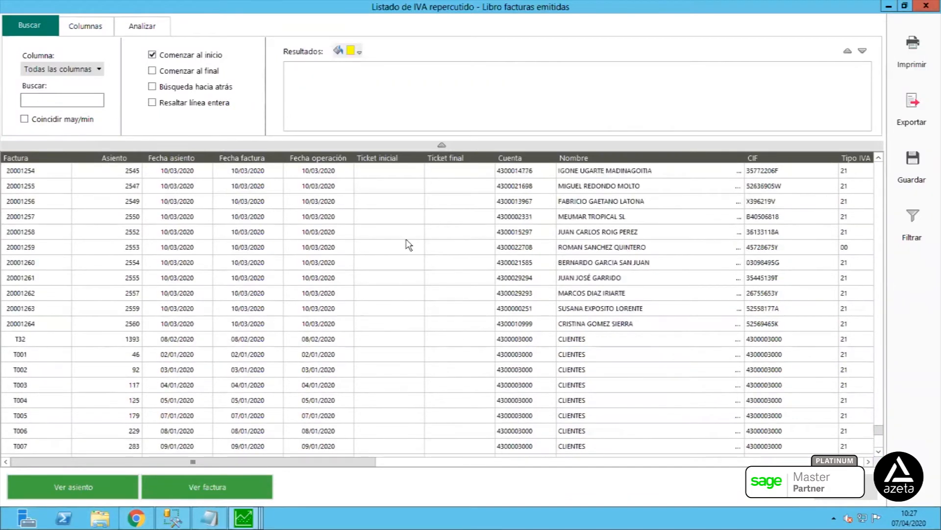
left_click(416, 344)
left_click(447, 343)
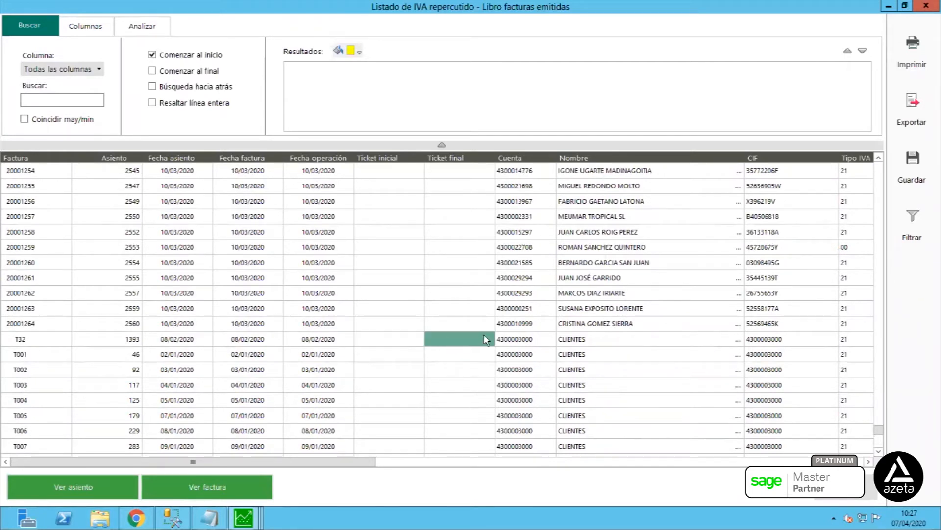
scroll(515, 326, "up", 4)
scroll(515, 326, "up", 5)
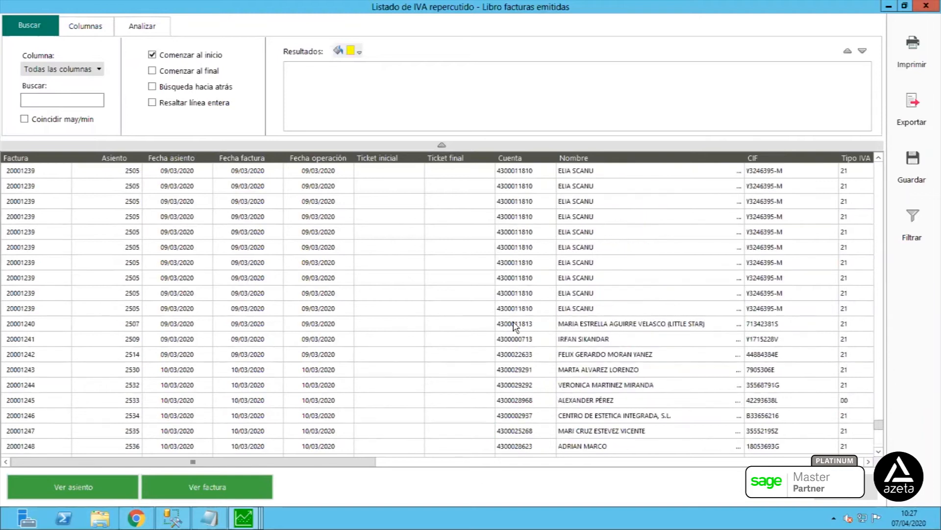
Check the Cuenta, Nombre and CIF columns of the first invoices in the issued invoices book.
left_click_drag(882, 426, 840, 156)
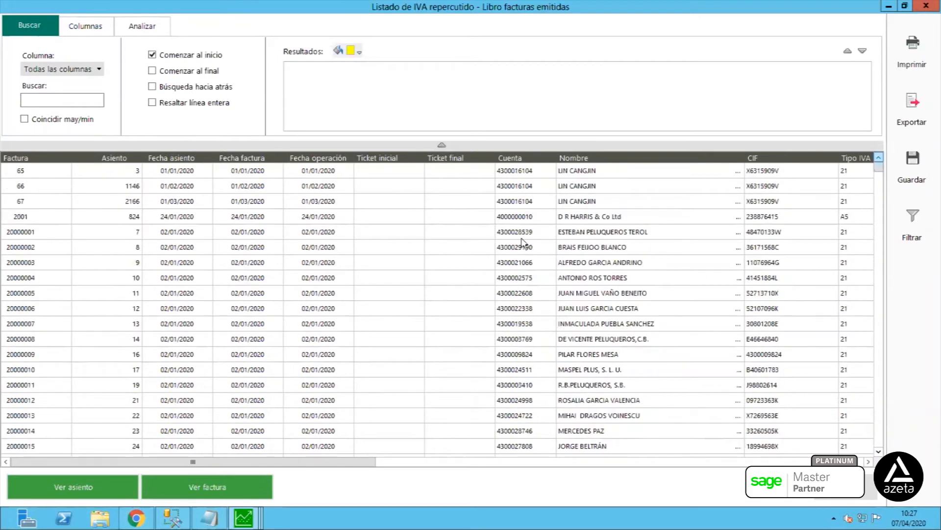
left_click(522, 233)
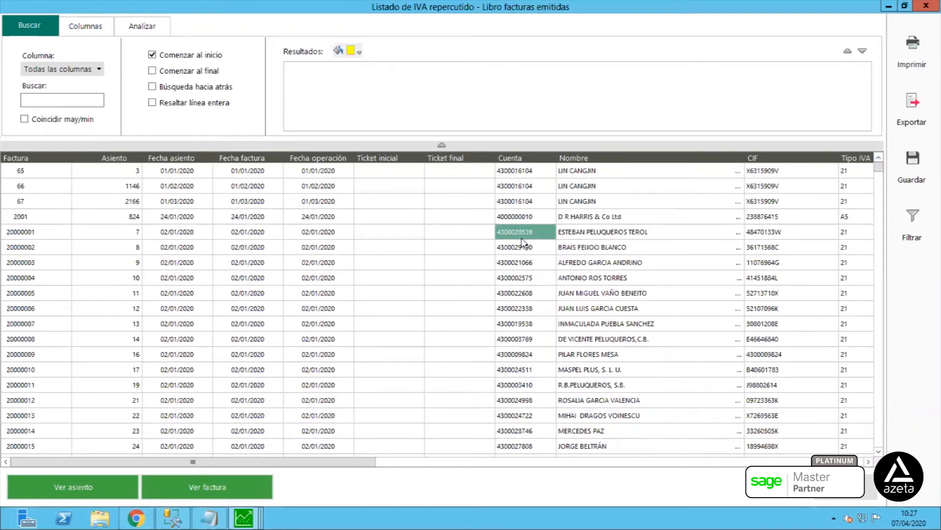
left_click(589, 267)
left_click(788, 265)
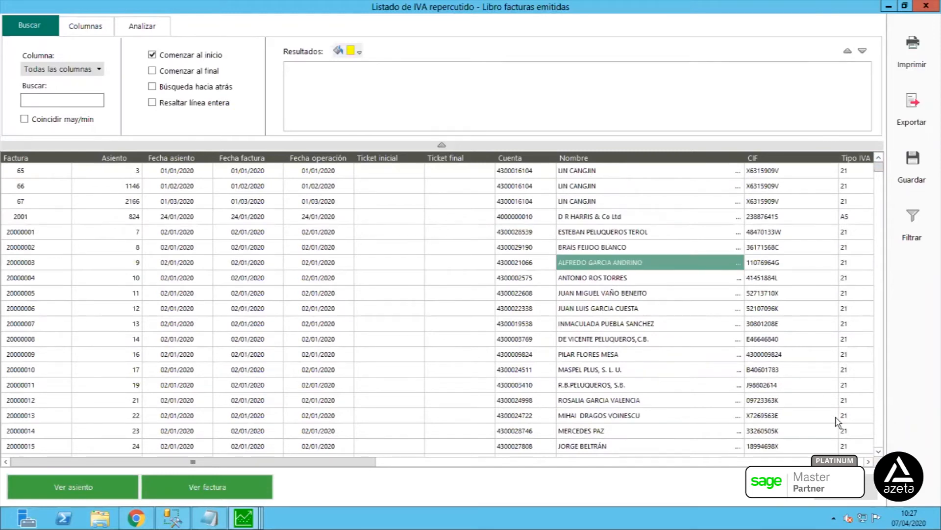
Compare the Tipo IVA of invoice 2001 with that of the invoices listed above it.
left_click(869, 461)
left_click(869, 461)
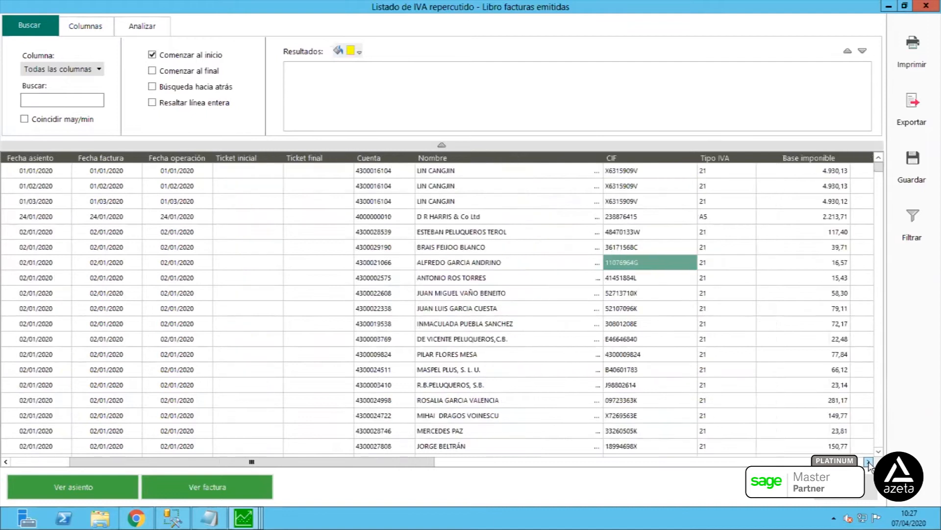
left_click(869, 462)
left_click(869, 461)
scroll(588, 232, "right", 1)
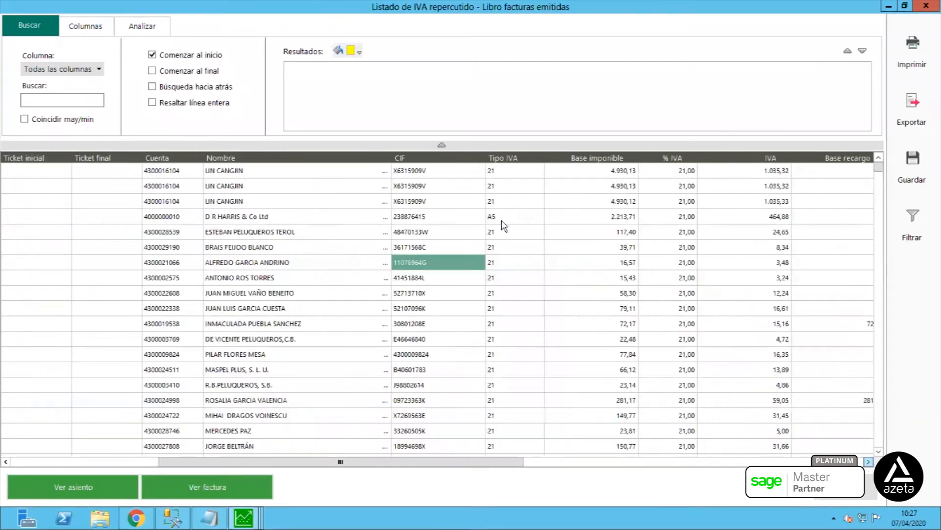
left_click(502, 219)
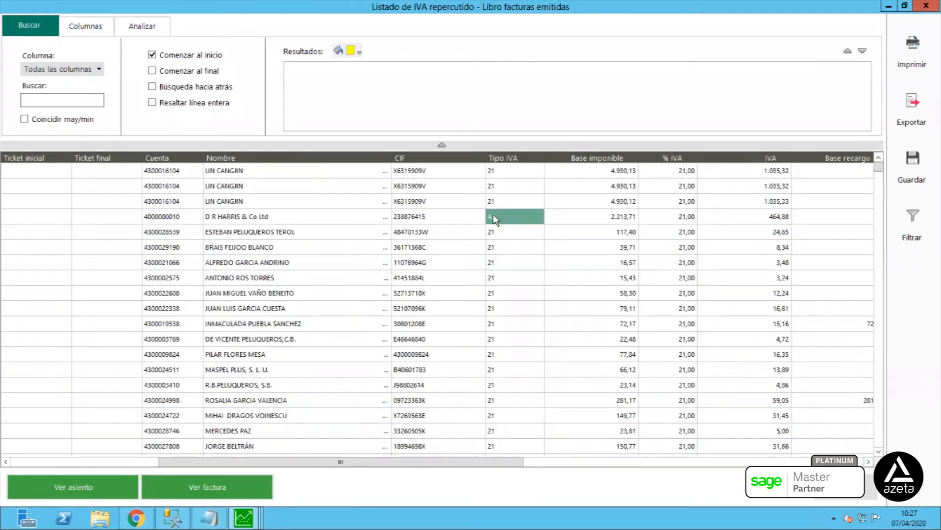
left_click(500, 177)
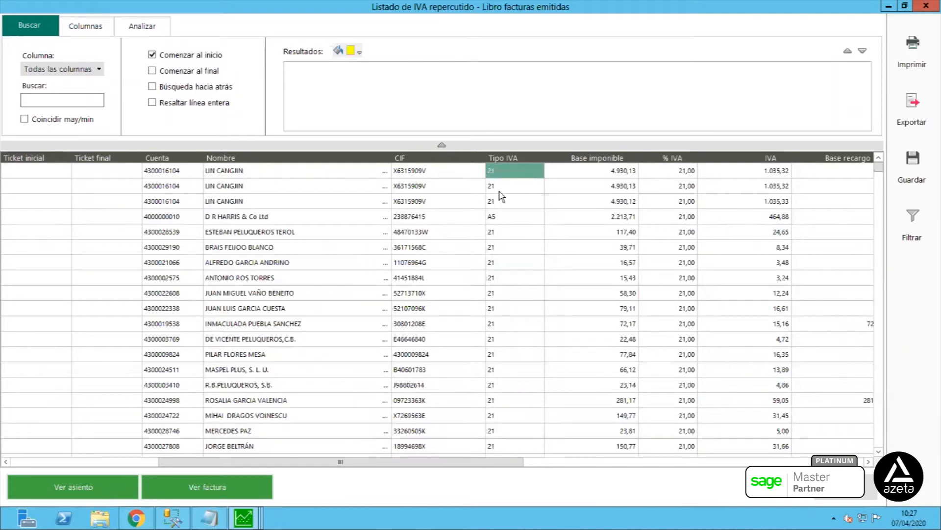
left_click(500, 219)
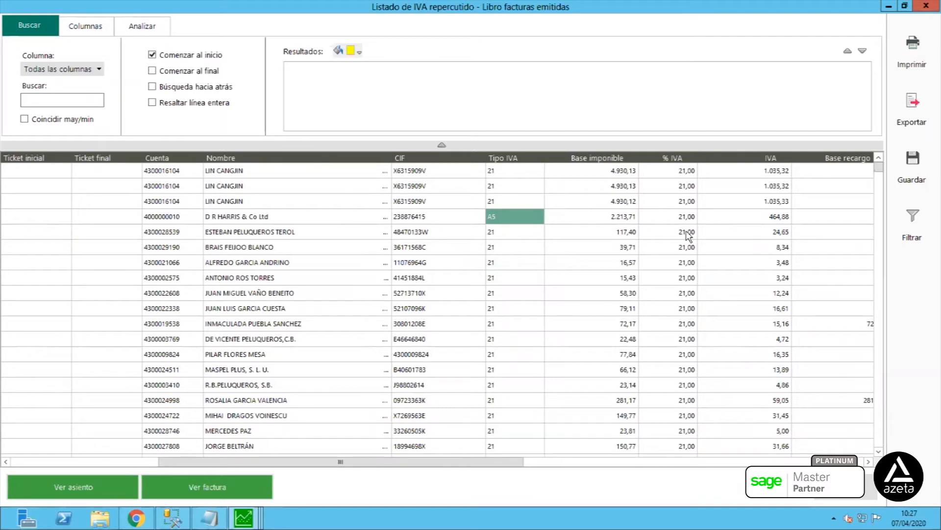
Examine the surcharge, total, RECC and collection columns of the issued invoices book.
left_click(869, 462)
left_click(868, 461)
left_click(868, 461)
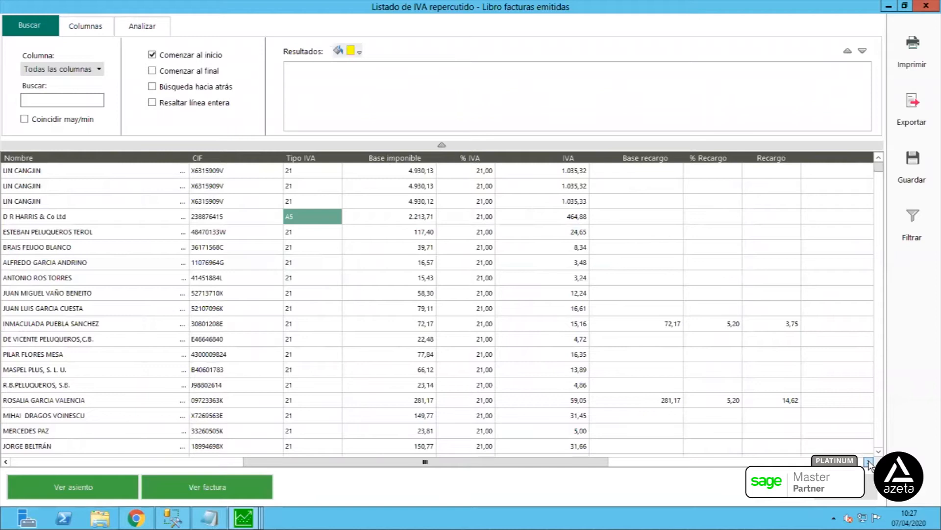
left_click(674, 326)
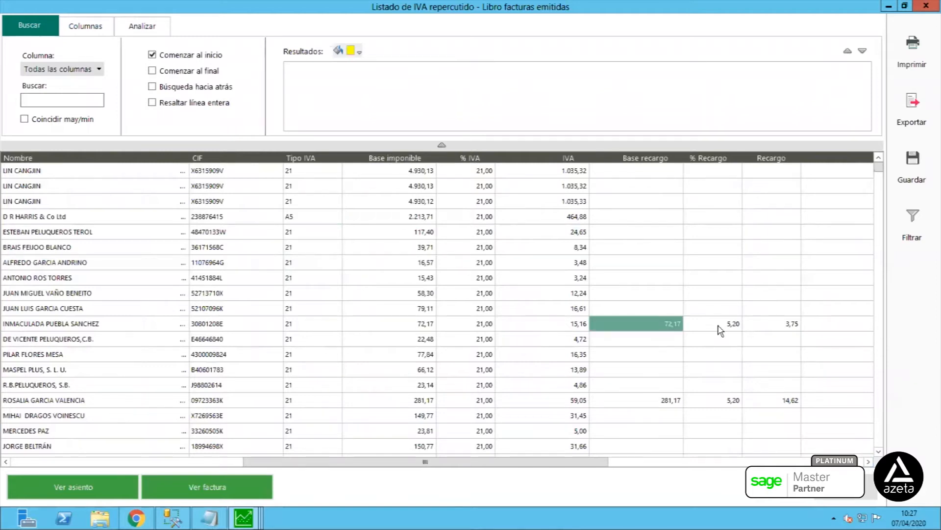
left_click(868, 462)
left_click(869, 462)
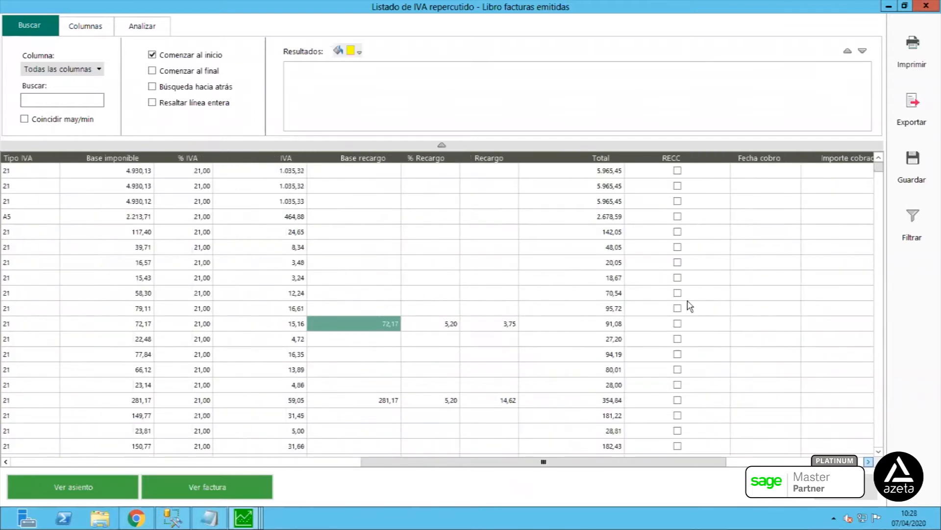
left_click(869, 461)
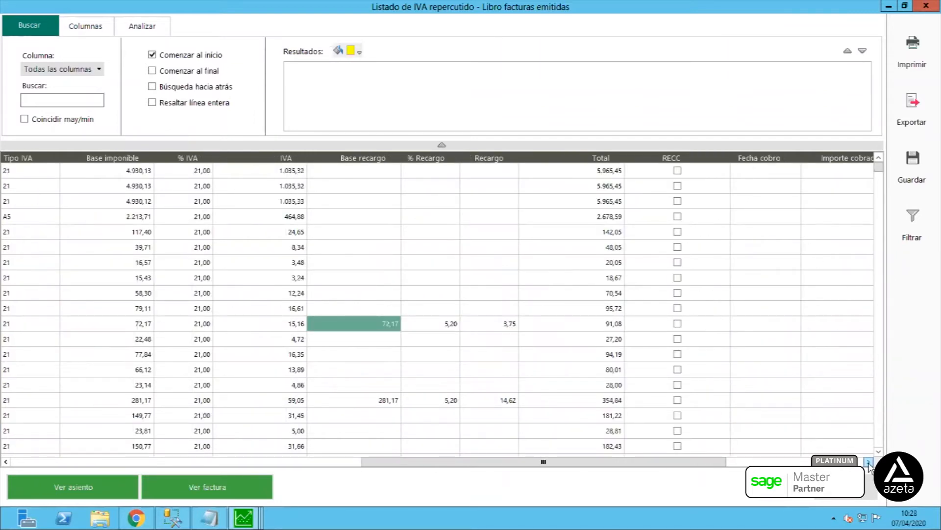
left_click(869, 461)
left_click(868, 461)
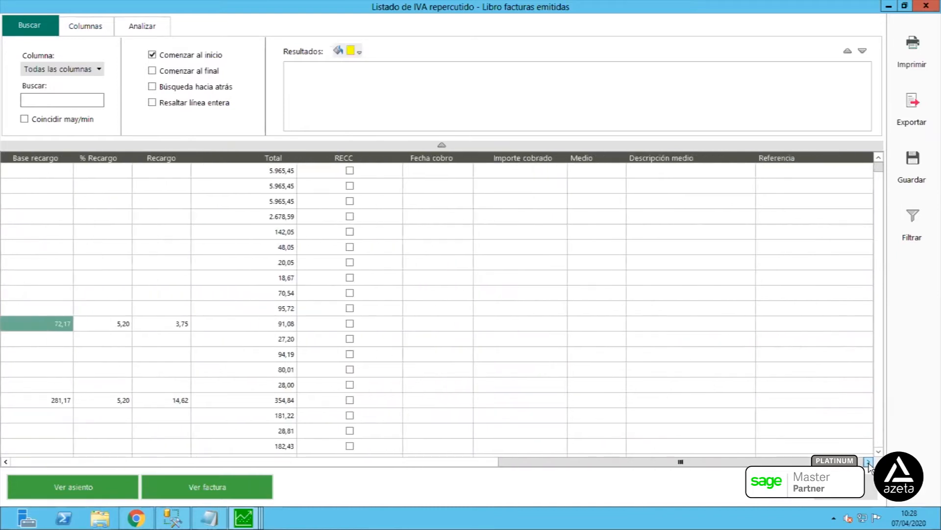
Review the totals by VAT type and the Total Repercutido Devengado at the end of the issued invoices book, and close the listing.
left_click_drag(581, 461, 211, 462)
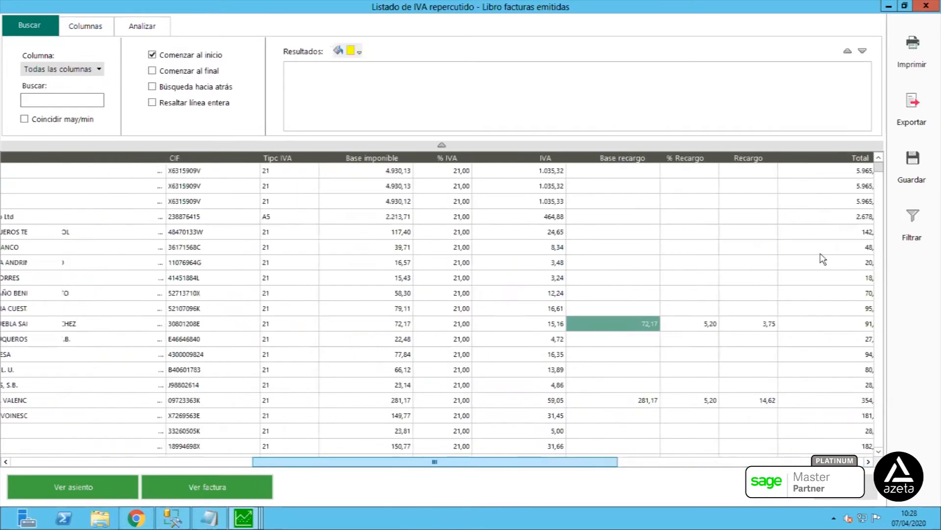
left_click_drag(877, 171, 879, 452)
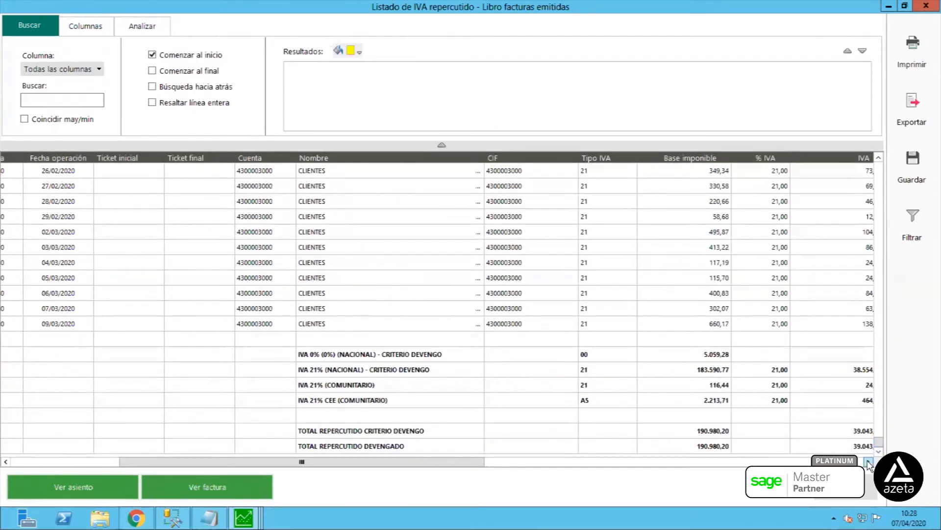
left_click(869, 462)
left_click(868, 462)
left_click(869, 462)
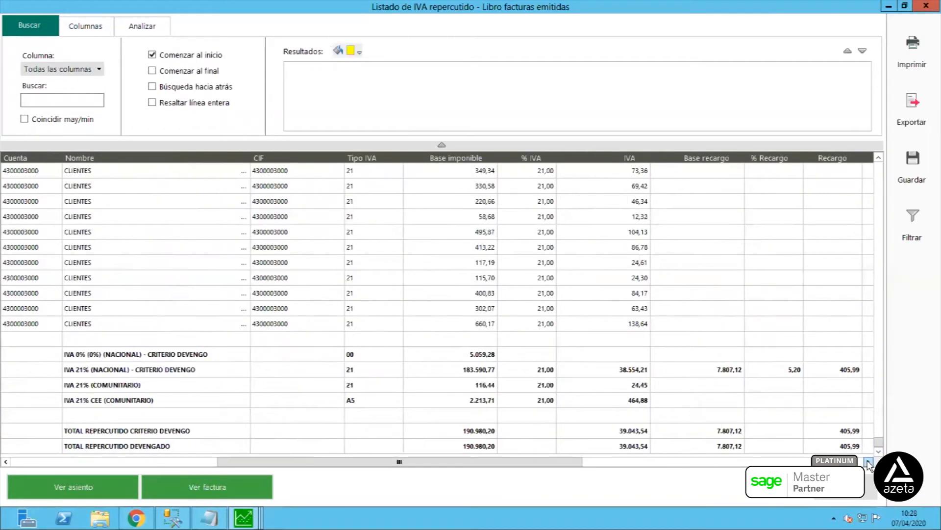
left_click(869, 462)
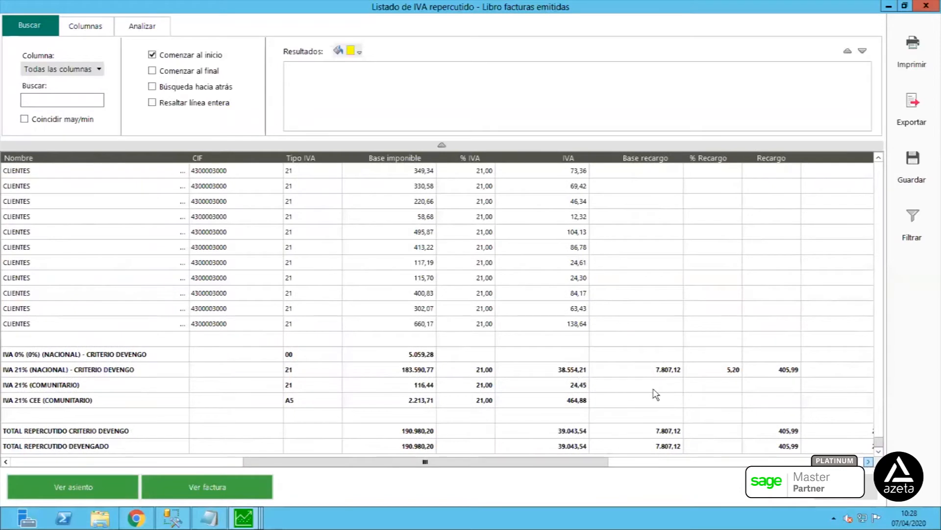
left_click(114, 401)
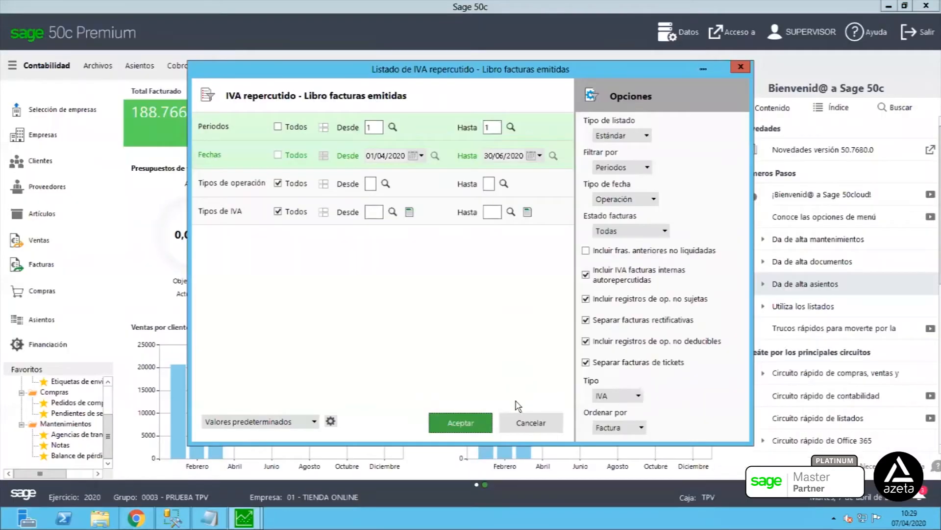
key("Escape")
left_click(529, 424)
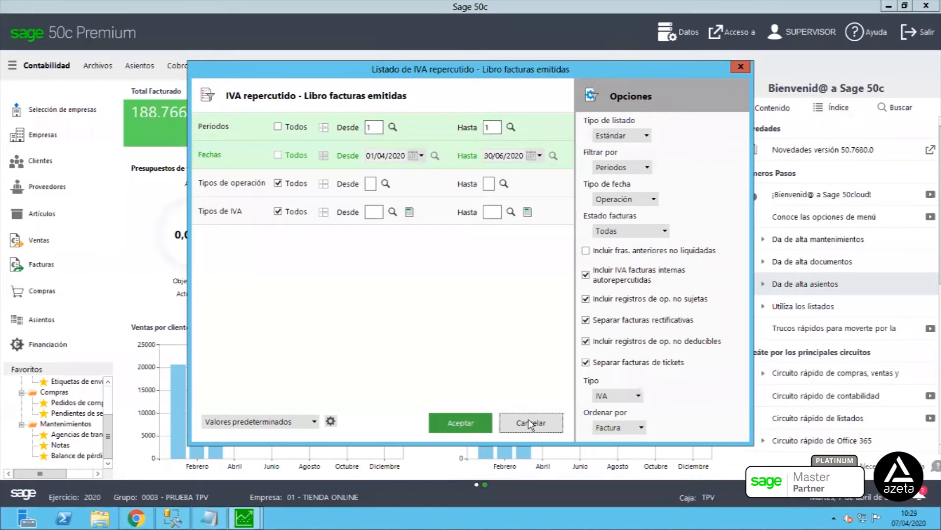
Generate the Cuadro resumen de IVA listing for period 1 to period 1.
left_click(248, 67)
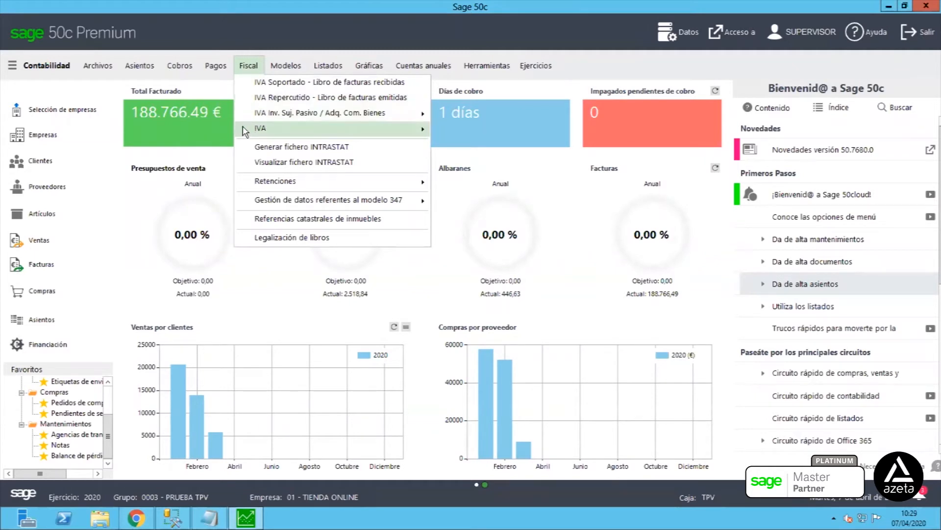
mouse_move(245, 131)
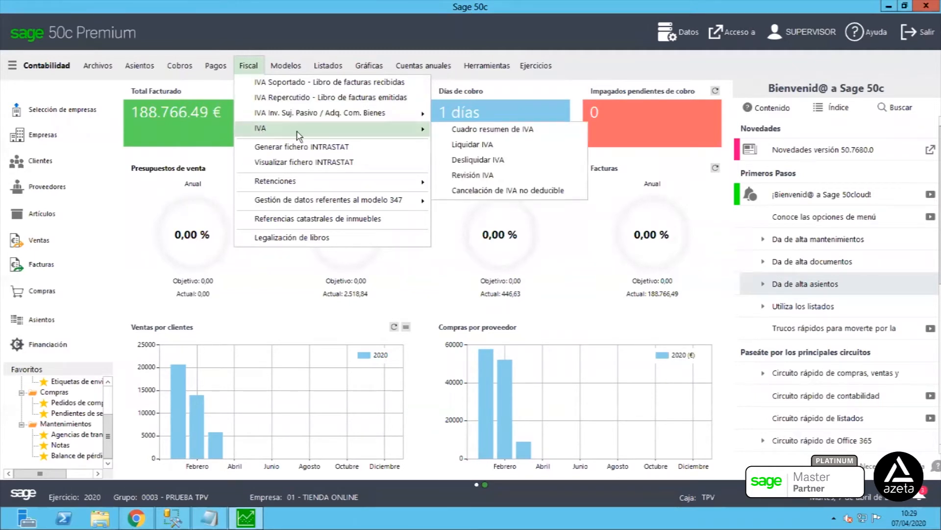
left_click(456, 133)
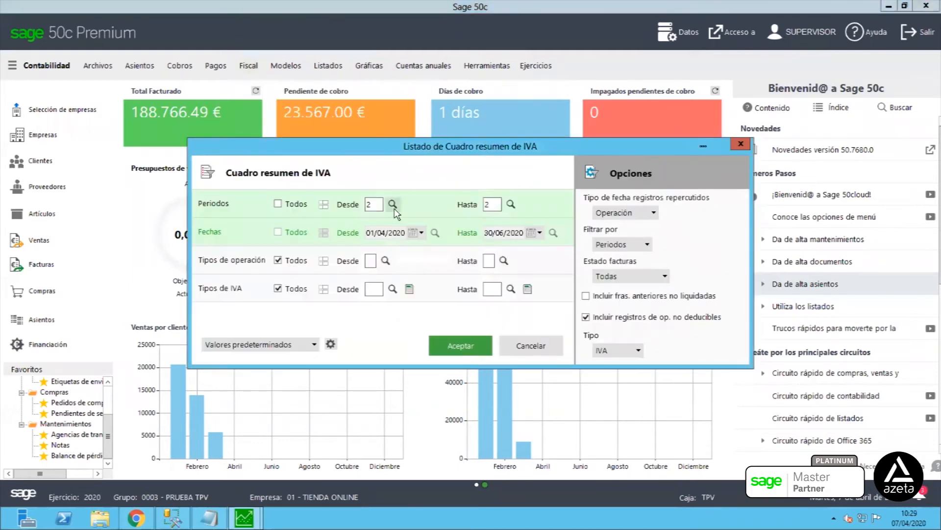
left_click(393, 204)
left_click(369, 114)
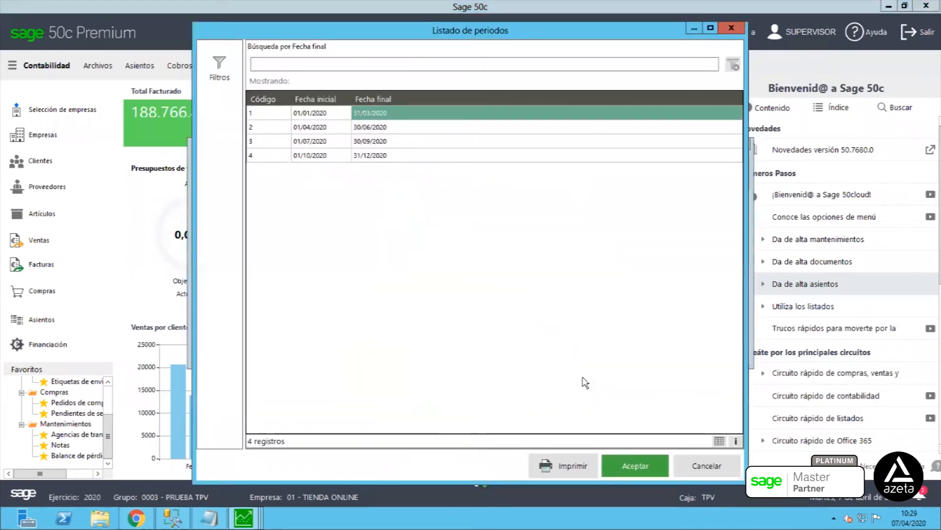
left_click(626, 463)
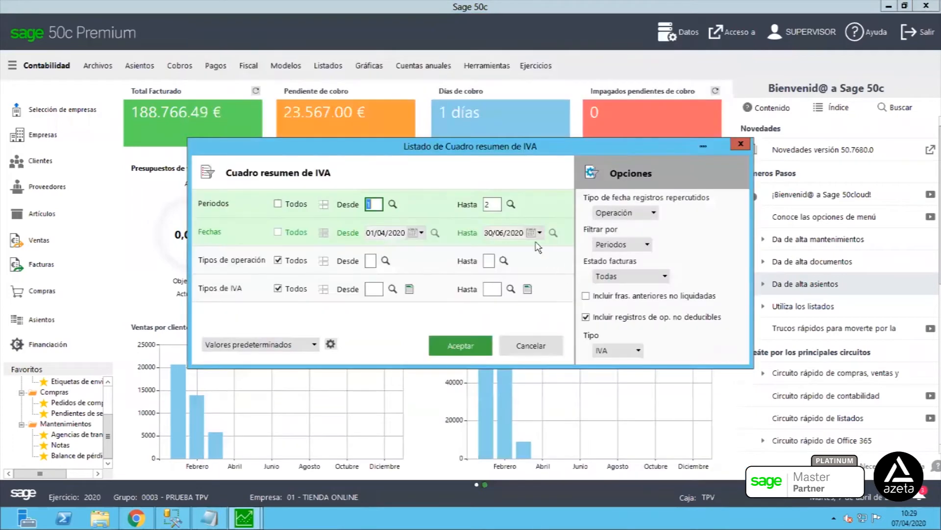
left_click(512, 205)
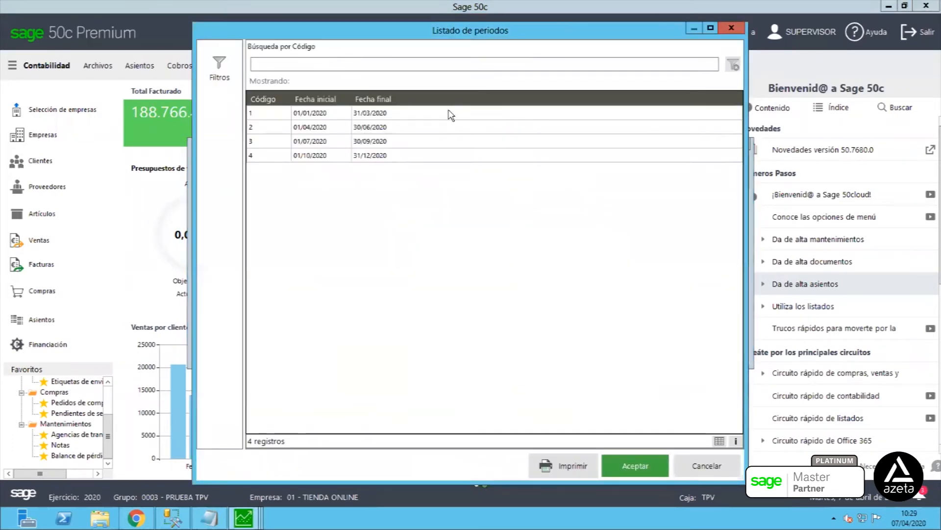
left_click(451, 116)
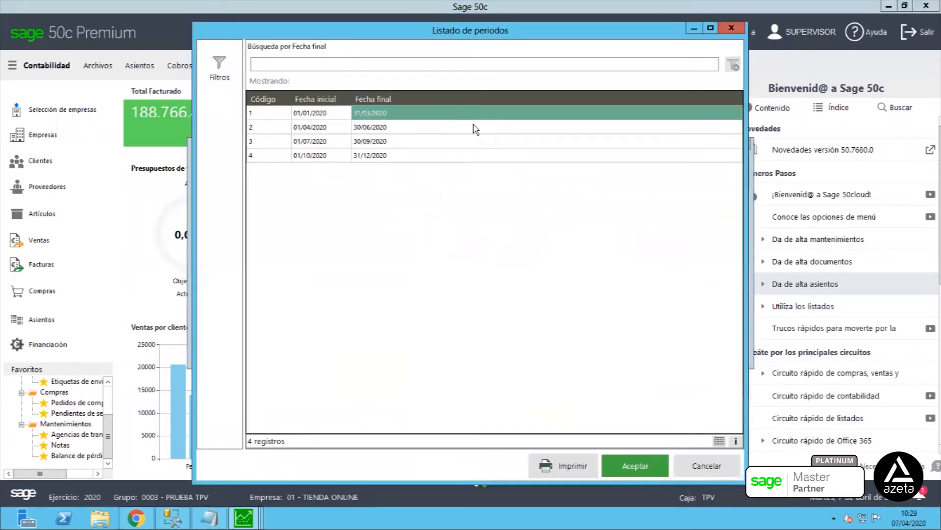
left_click(628, 464)
left_click(456, 353)
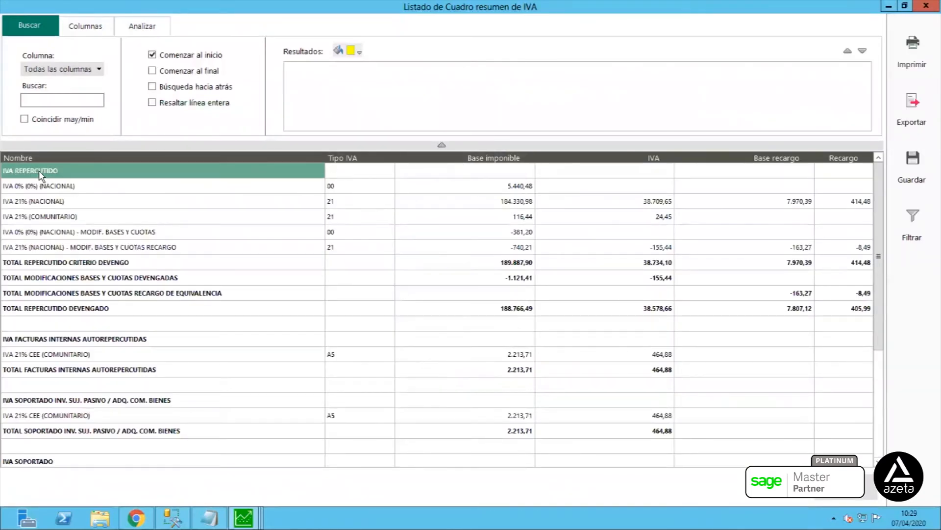
Review the IVA Repercutido lines by VAT type, including the base and quota modifications, and the Total Repercutido Devengado.
left_click(60, 189)
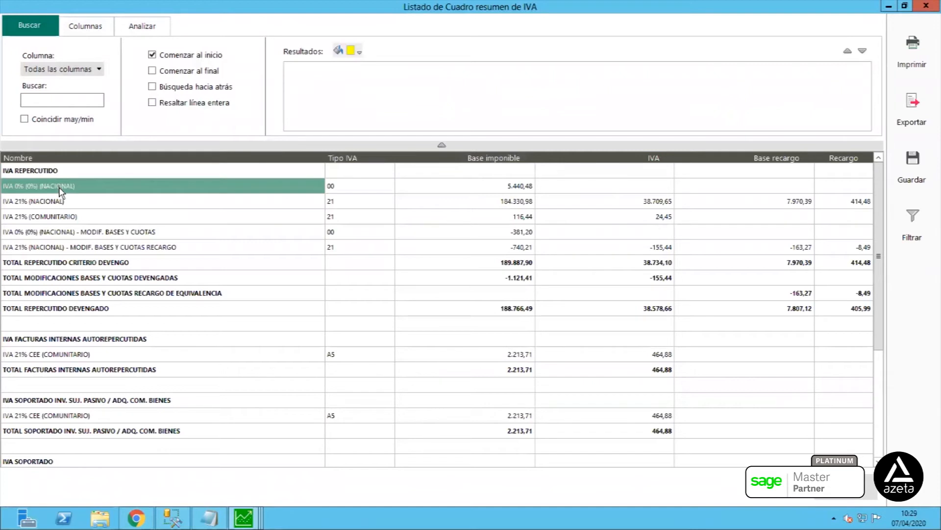
left_click(73, 201)
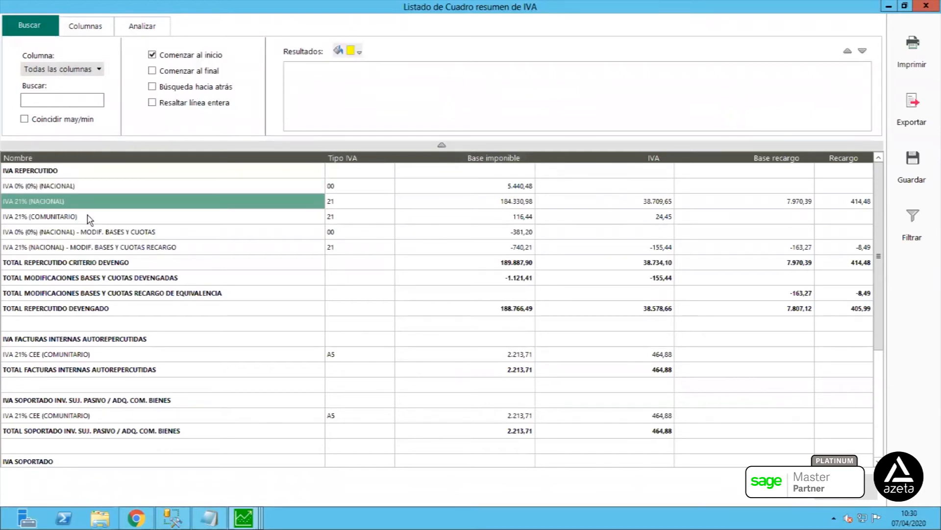
left_click(88, 218)
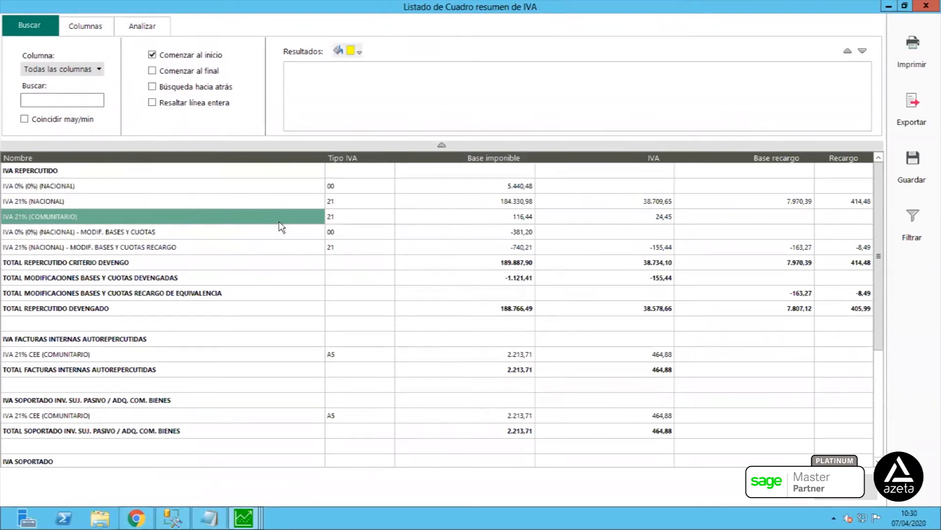
left_click(246, 230)
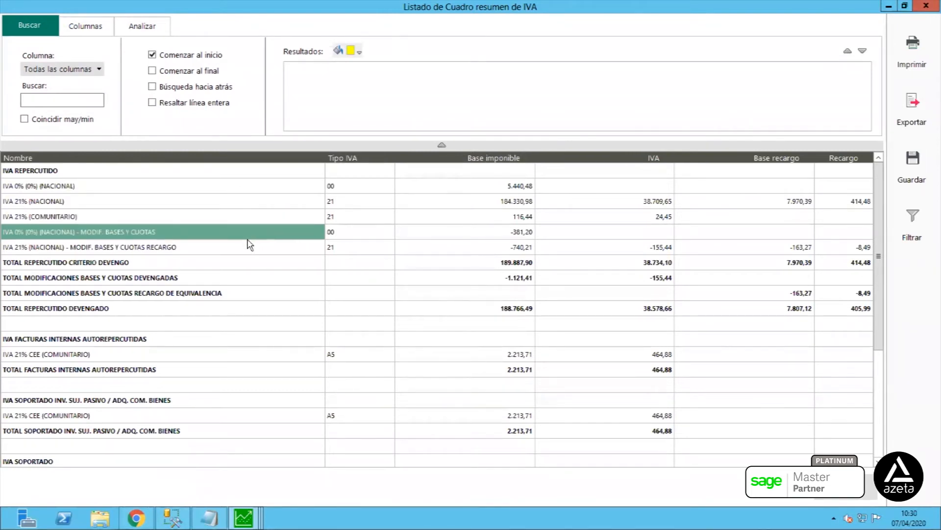
key("Down")
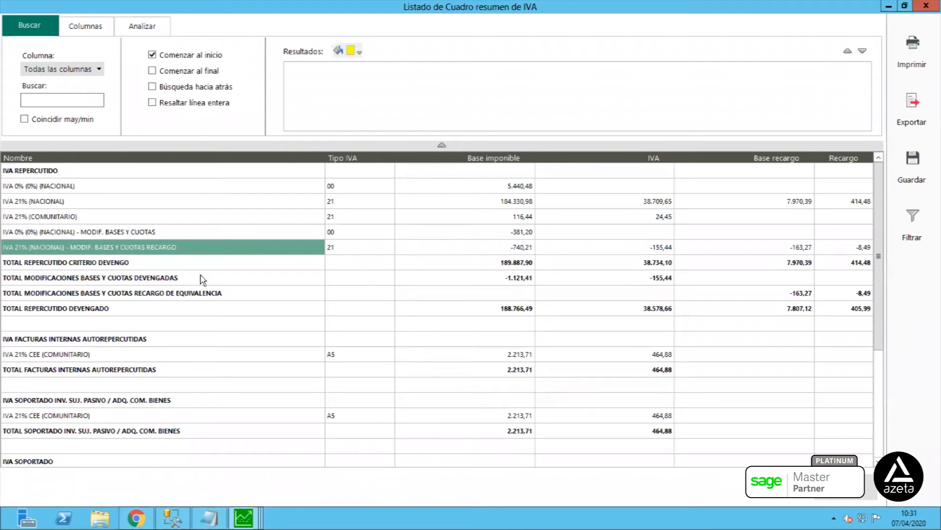
left_click(661, 309)
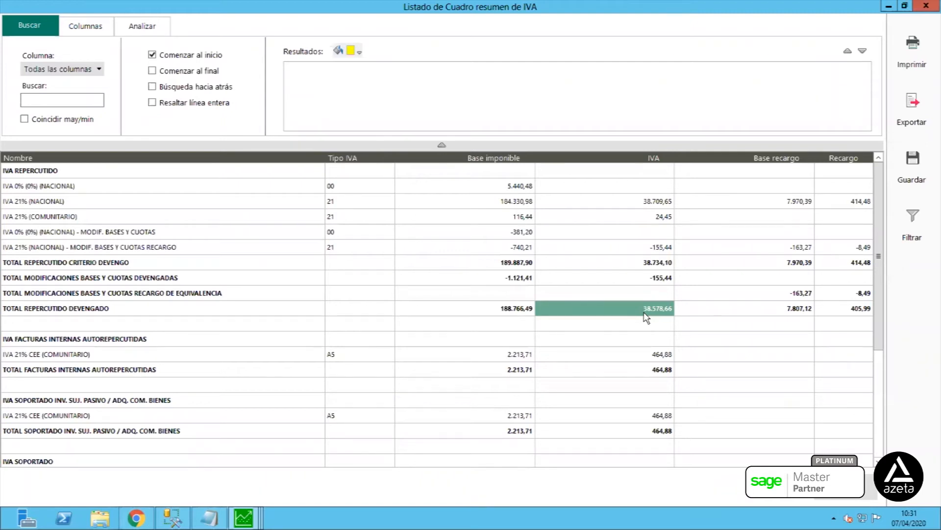
Compare the 21% CEE VAT amount of the internal self-charged invoices with that of the IVA Soportado Inv. Suj. Pasivo section.
left_click(247, 353)
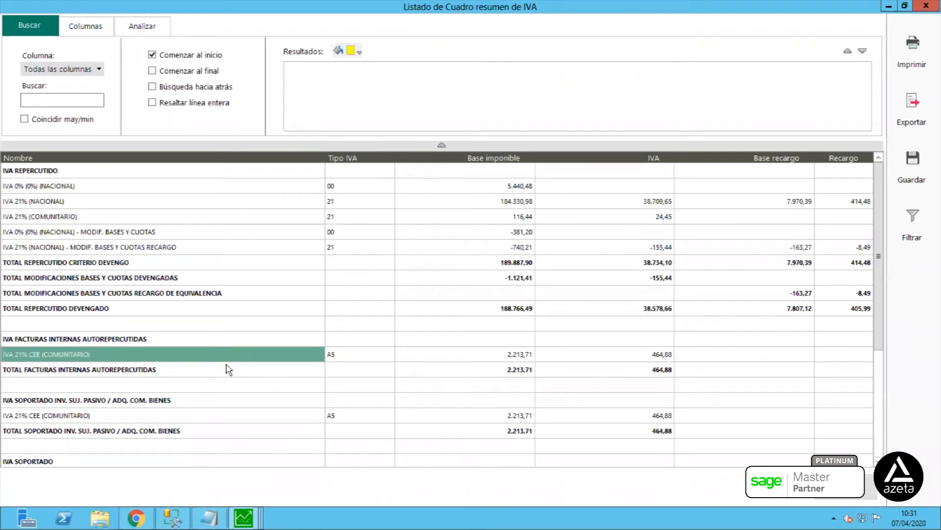
scroll(229, 370, "down", 1)
scroll(229, 370, "down", 1)
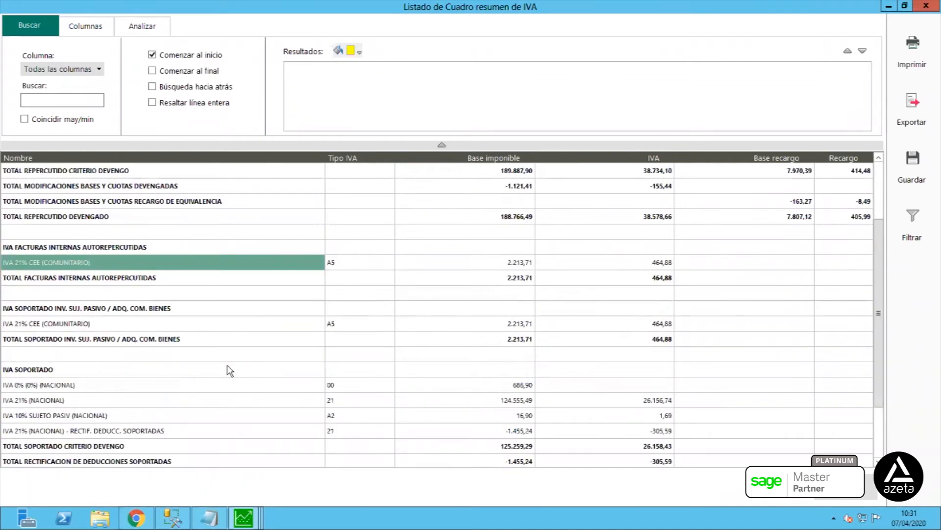
left_click(663, 324)
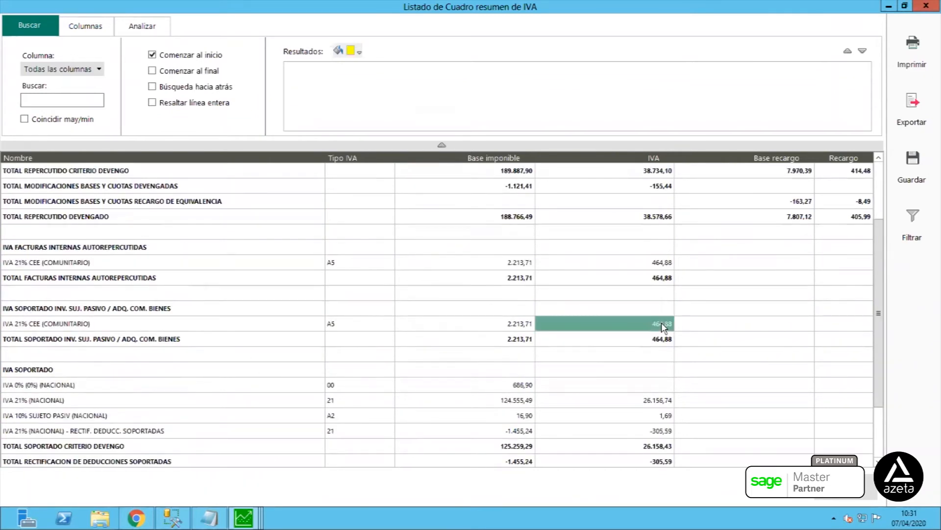
left_click(665, 264)
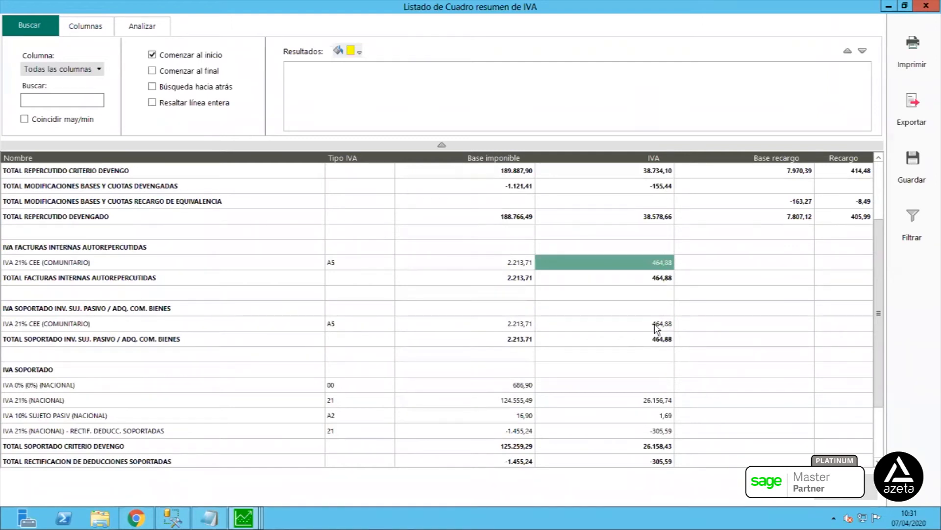
Review the IVA Soportado rectification line and the final Diferencia, and close the VAT summary listing and its filter window.
scroll(587, 355, "down", 2)
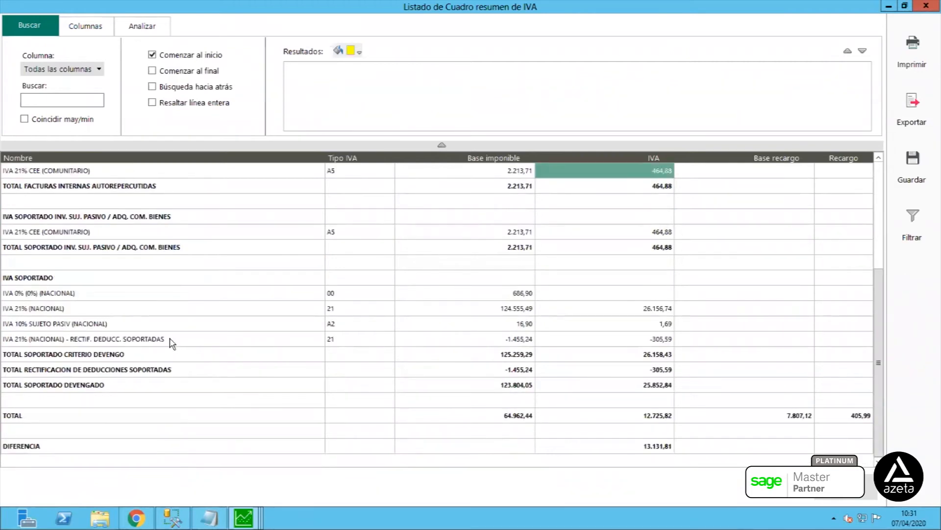
left_click(114, 341)
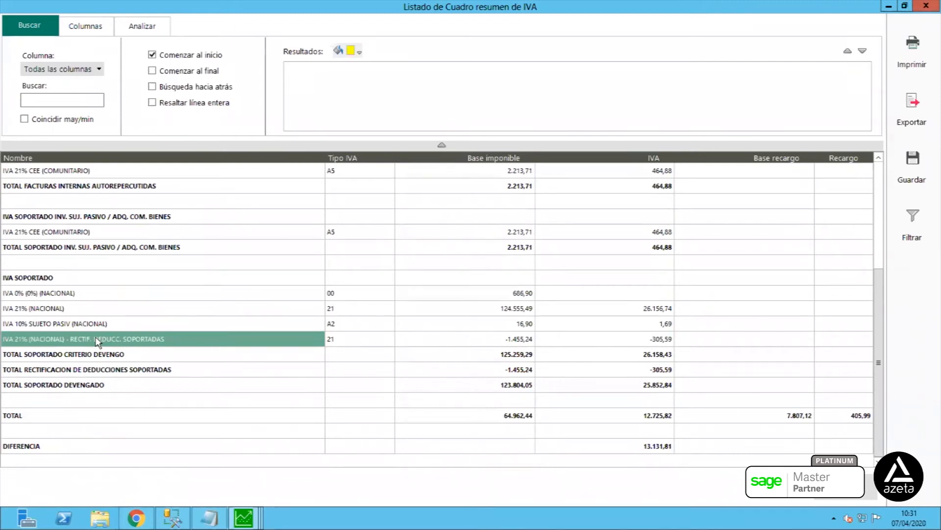
left_click(653, 448)
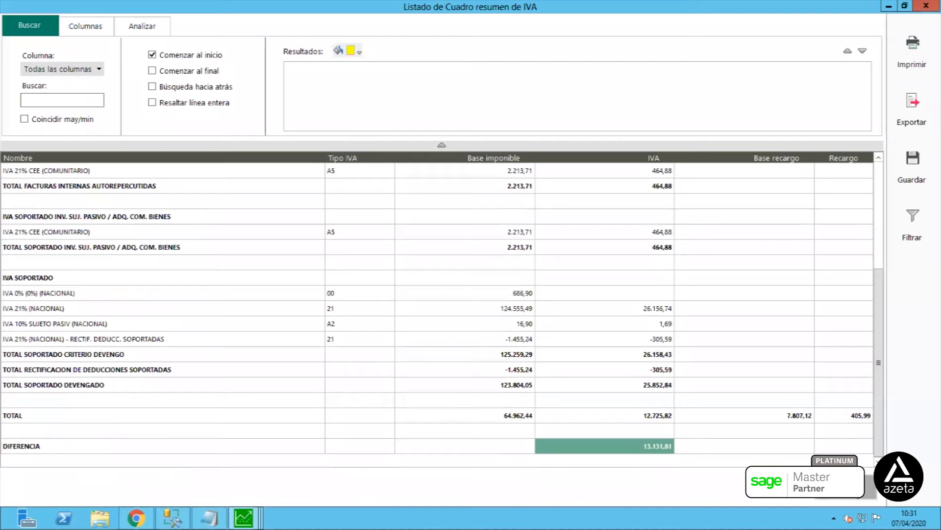
left_click(847, 486)
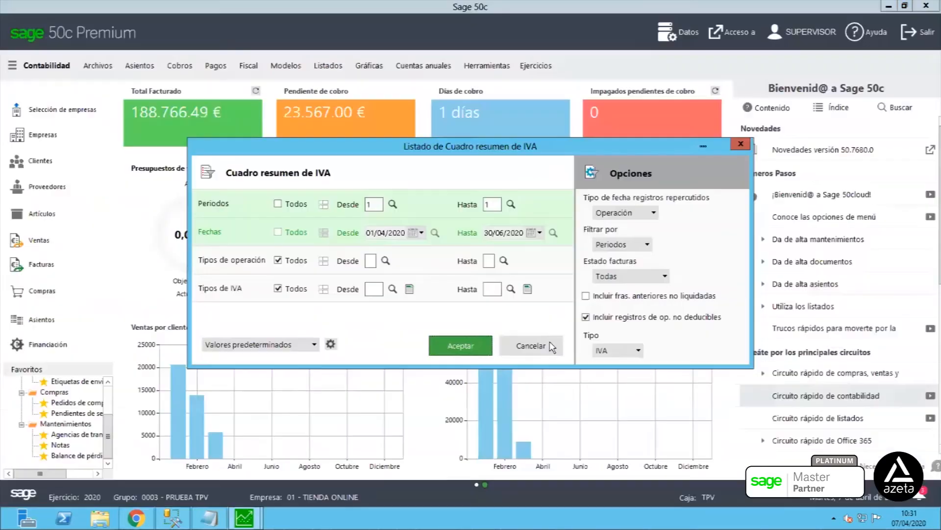
left_click(552, 346)
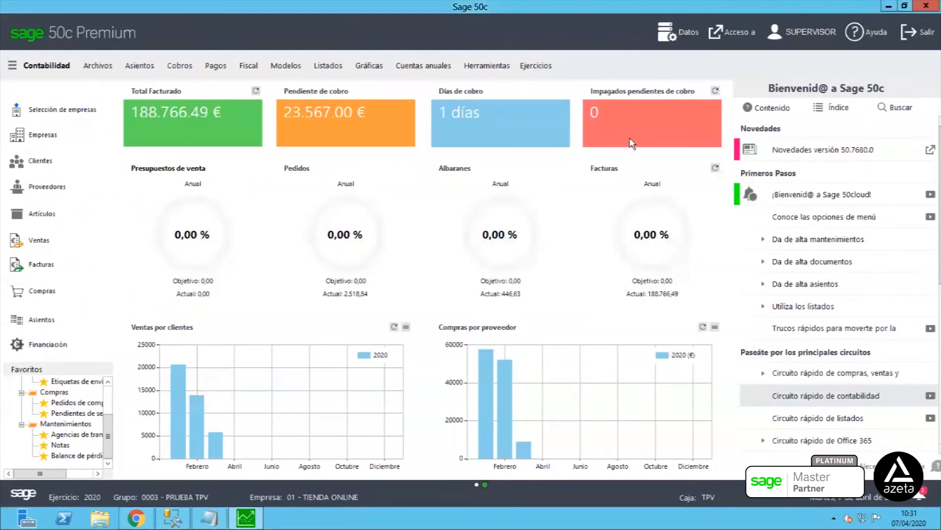
Run the Liquidación de IVA for period 1, generating and presenting the settlement entry dated 31/03/2020.
left_click(248, 66)
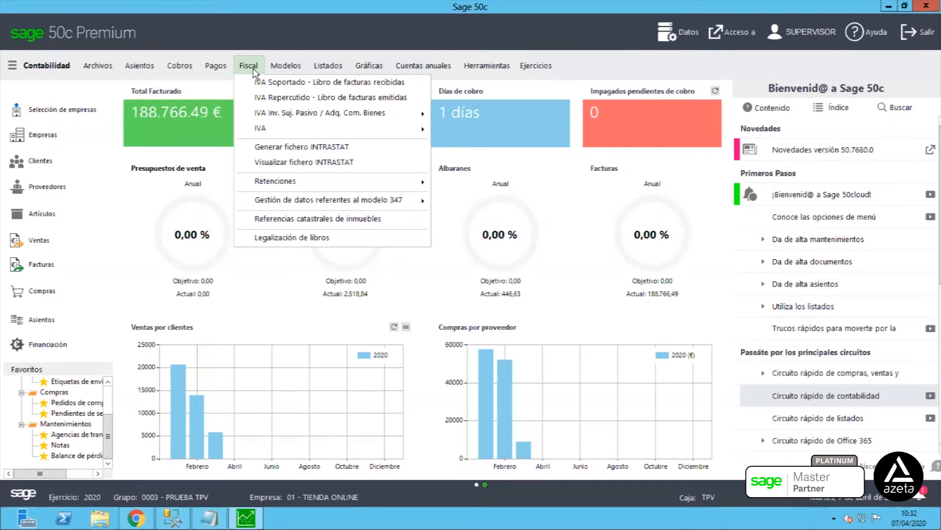
mouse_move(259, 136)
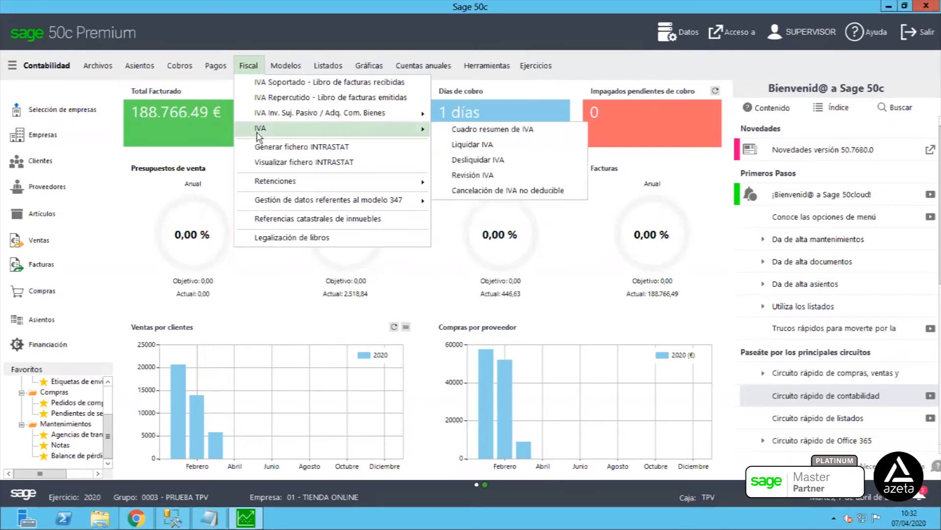
left_click(470, 147)
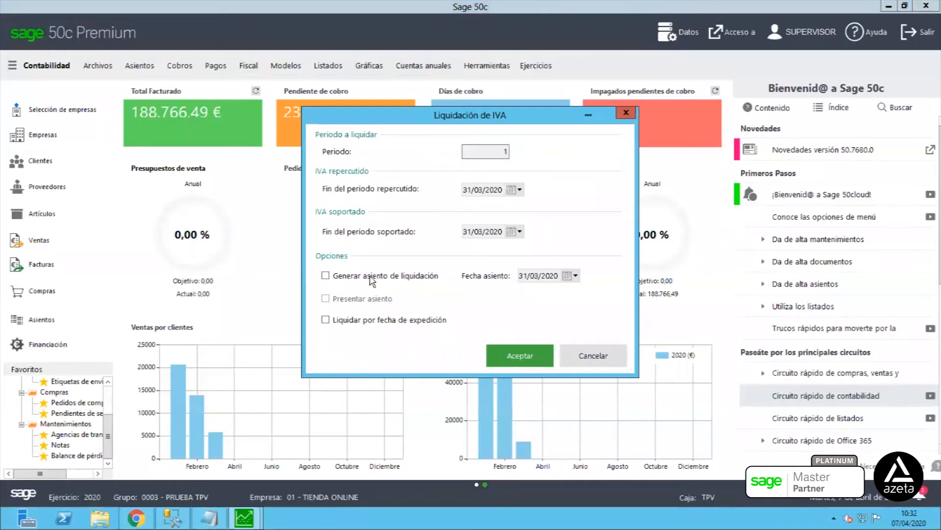
left_click(351, 279)
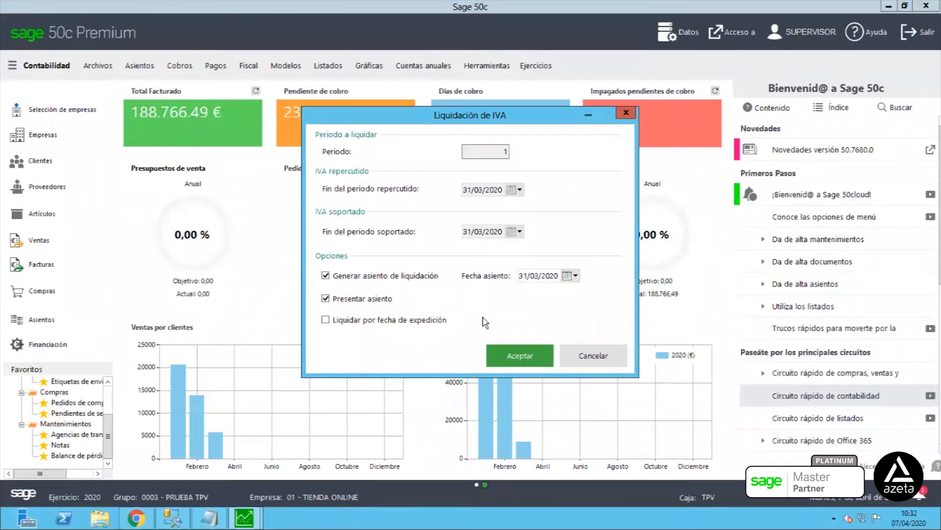
left_click(508, 355)
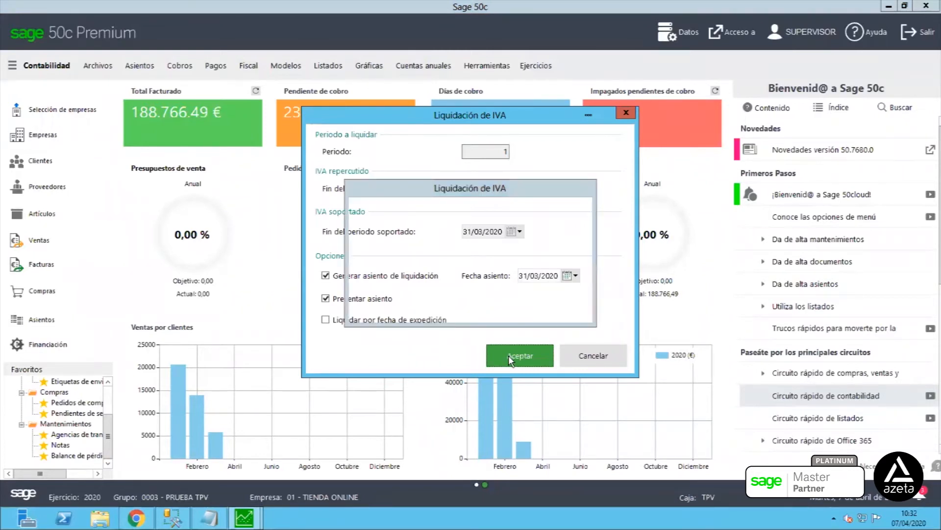
left_click(508, 309)
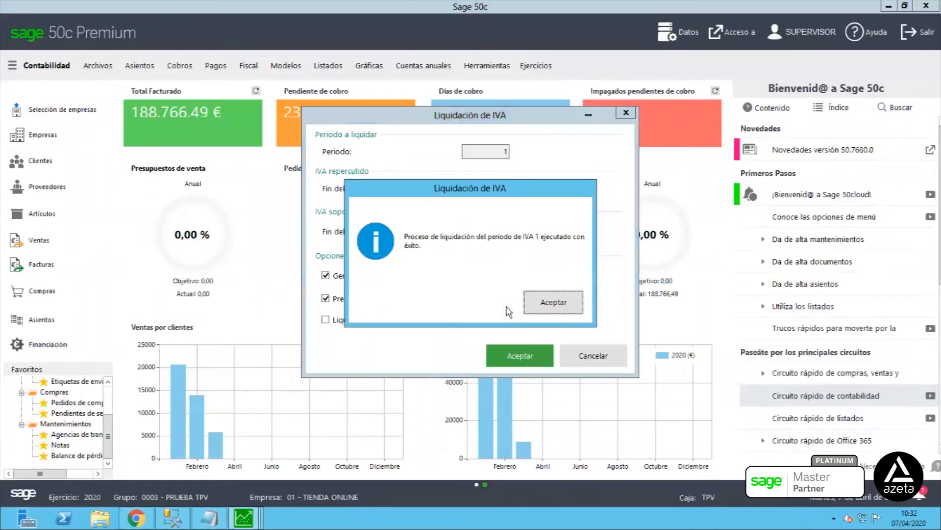
left_click(543, 302)
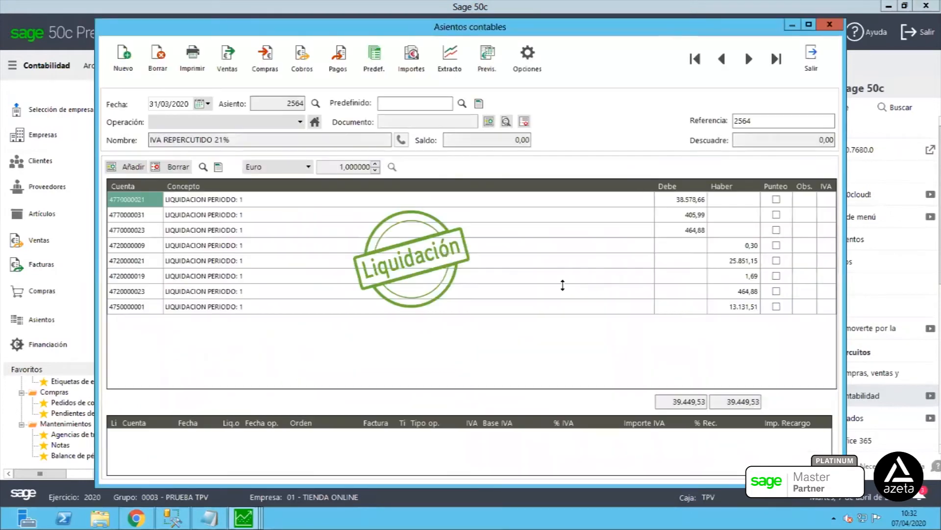
Check the Hacienda Pública Acreedora line and its credit amount in the VAT settlement entry, and close the entry.
left_click(898, 60)
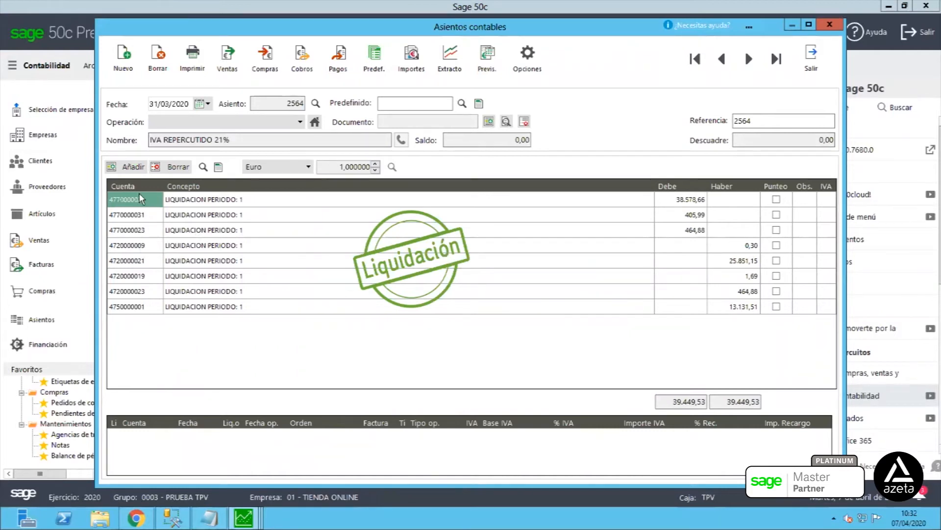
left_click(151, 308)
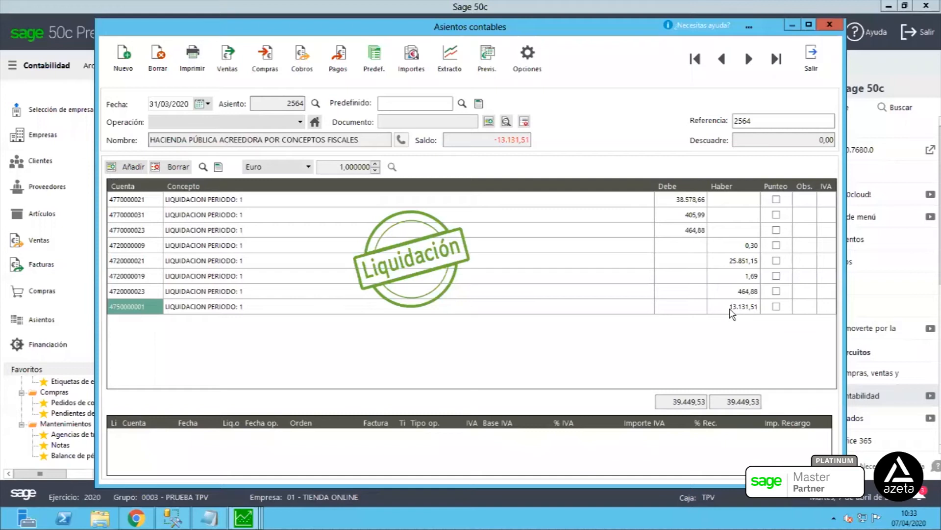
left_click(733, 308)
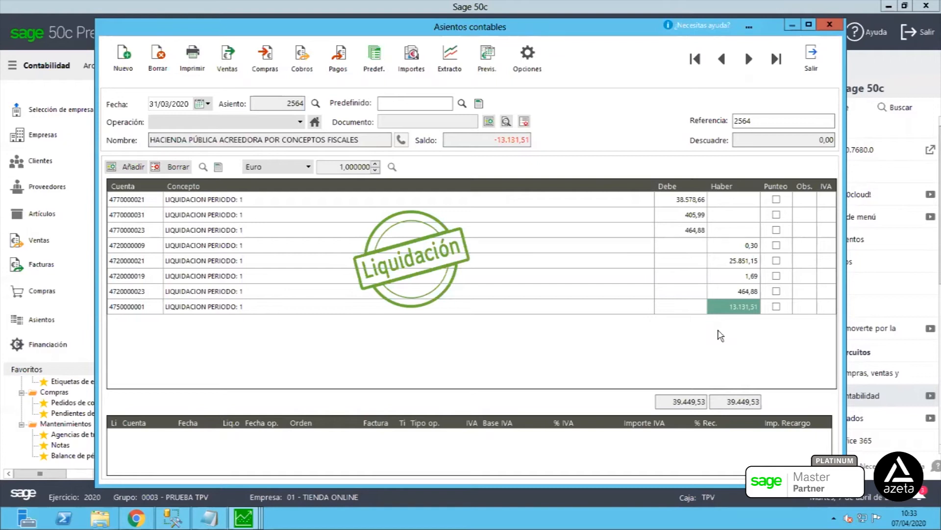
left_click(812, 61)
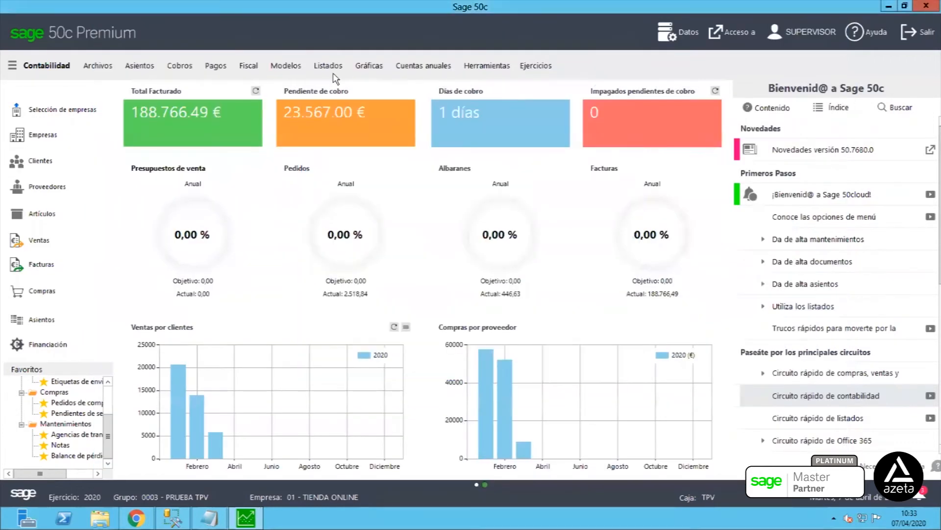
Open the Extracto de cuentas listing and set its end date to 31/03/2020.
left_click(324, 66)
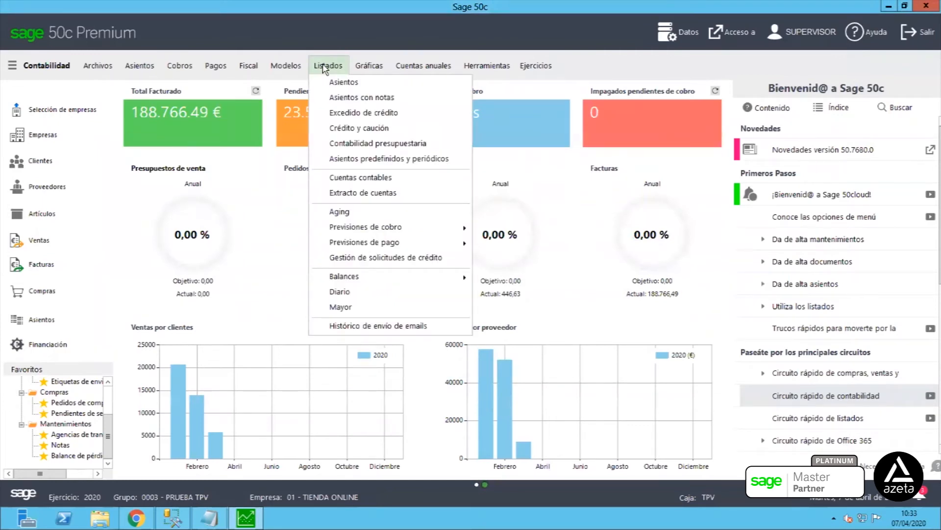
left_click(351, 194)
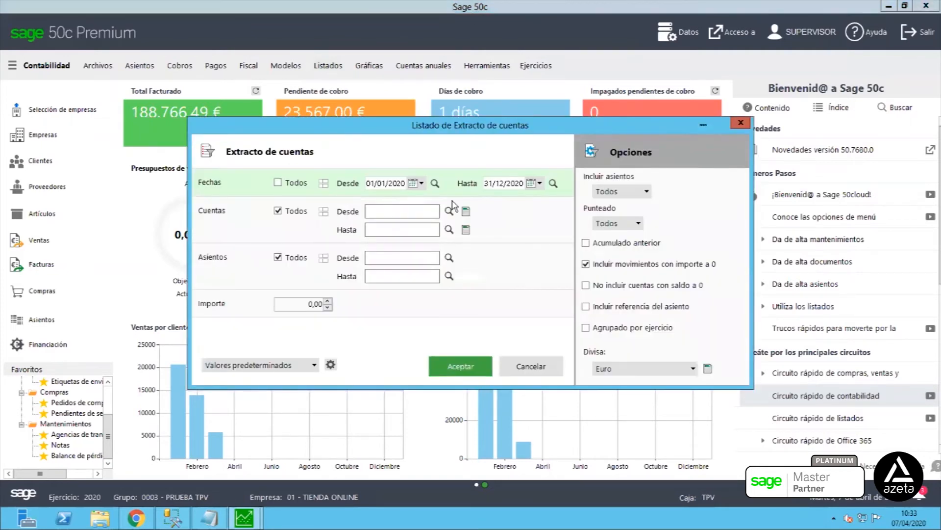
left_click(491, 186)
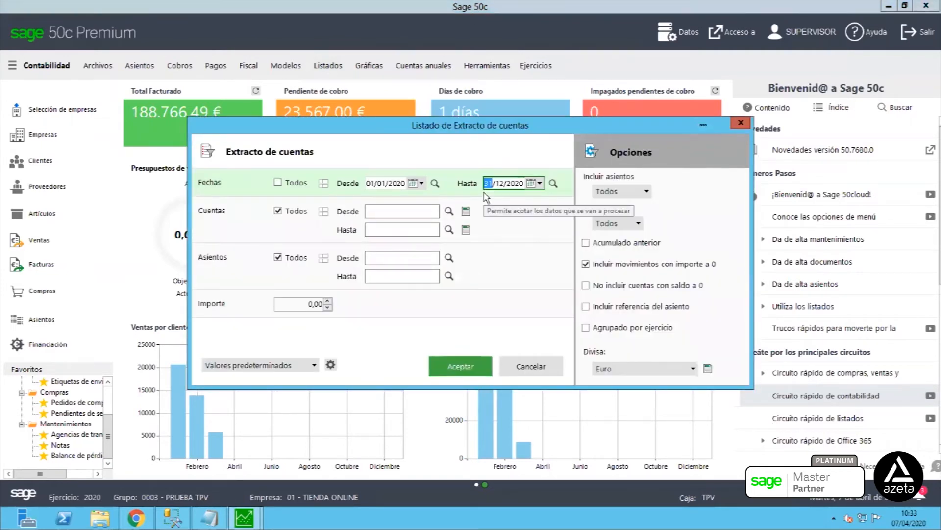
key("Right")
type("03")
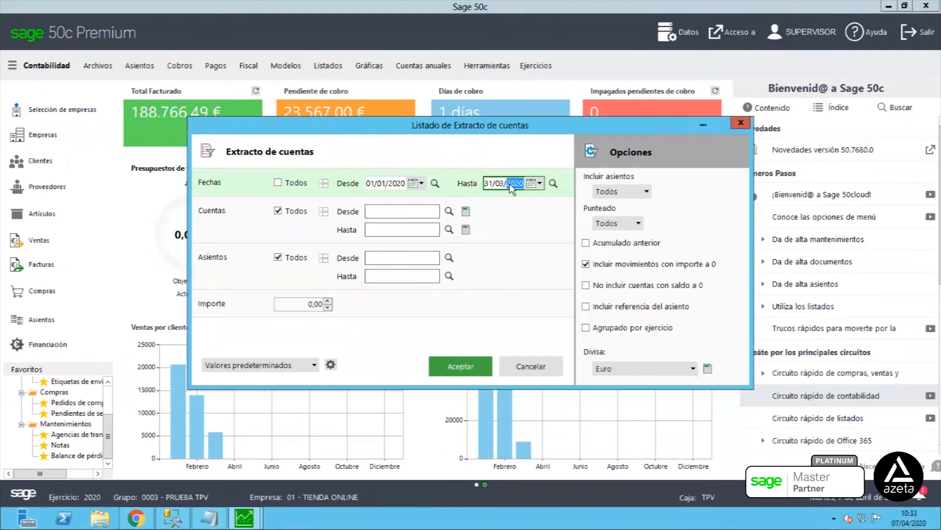
left_click(449, 211)
left_click(406, 213)
type("477")
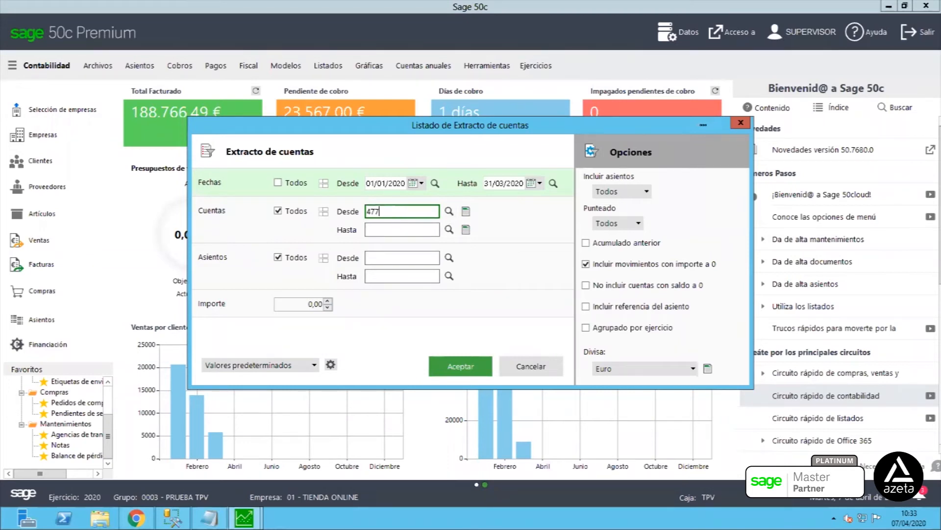
key("BackSpace")
type("2.0")
key("Tab")
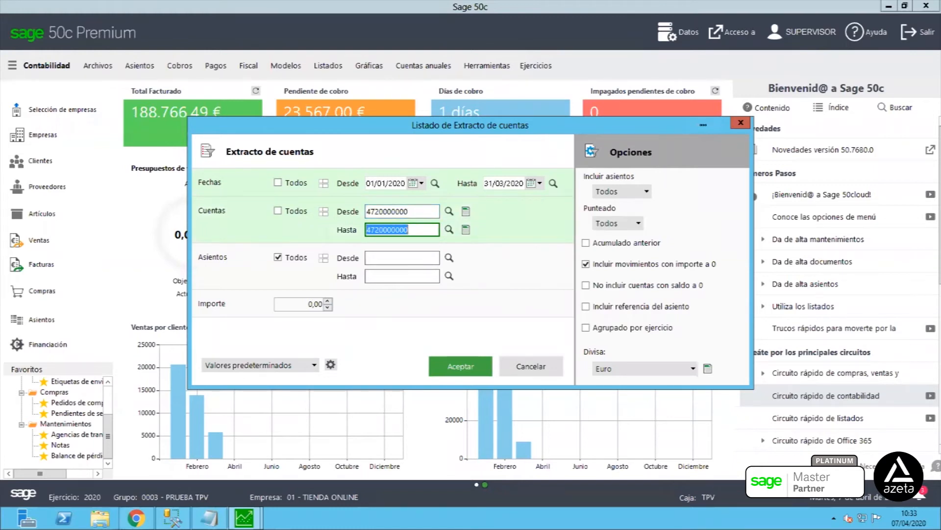
type("477")
left_click(448, 229)
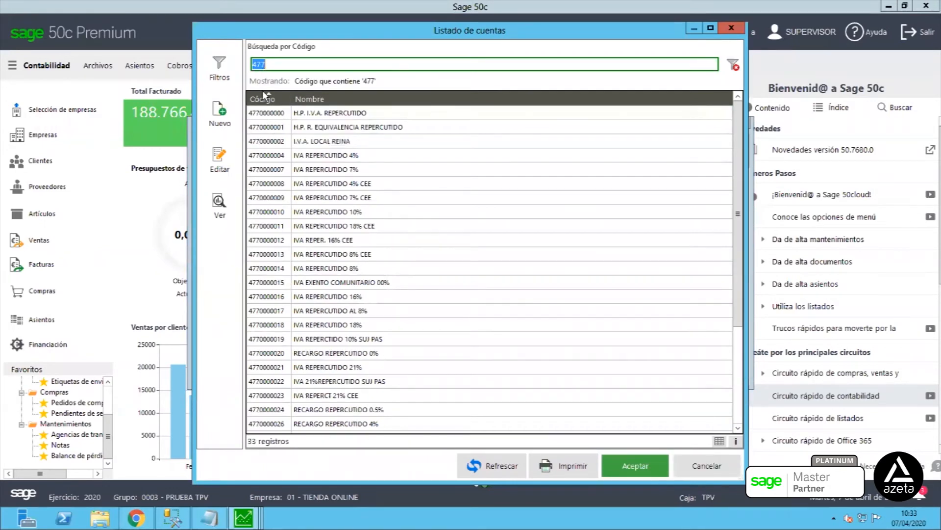
left_click(263, 101)
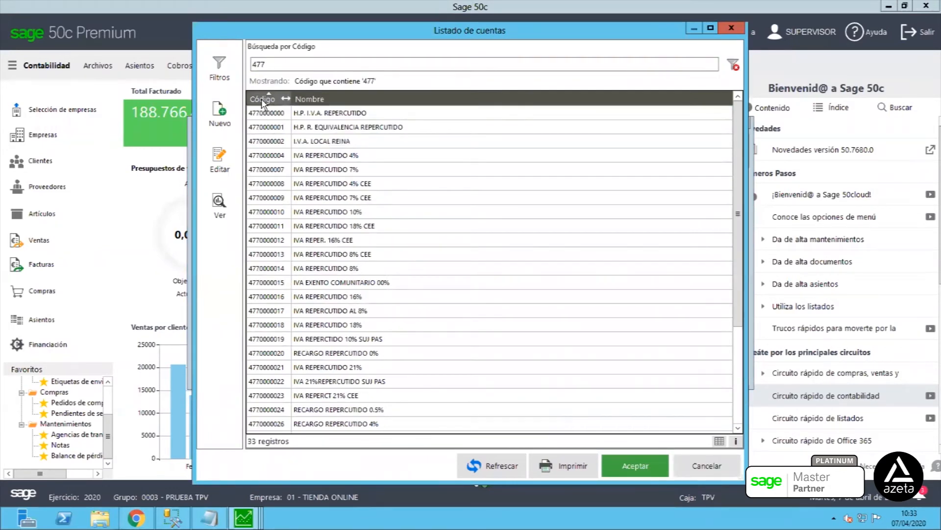
left_click(262, 99)
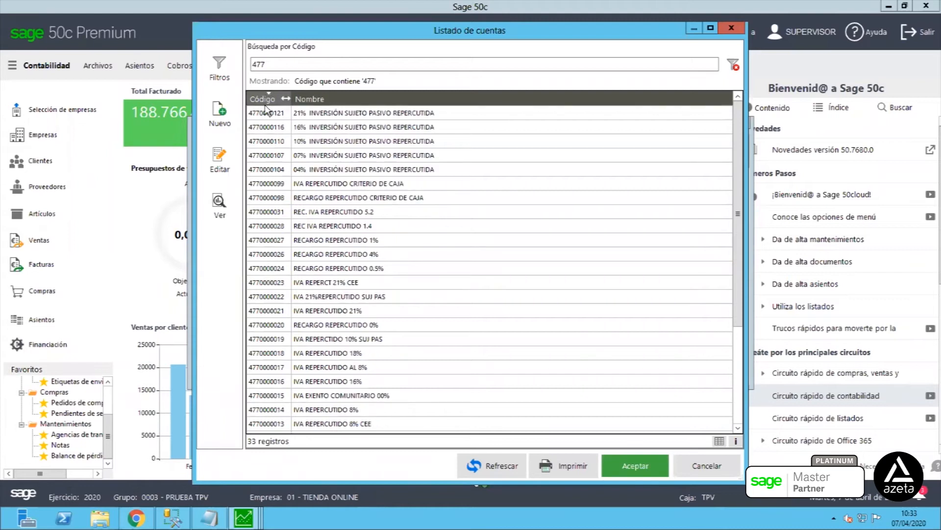
left_click(262, 114)
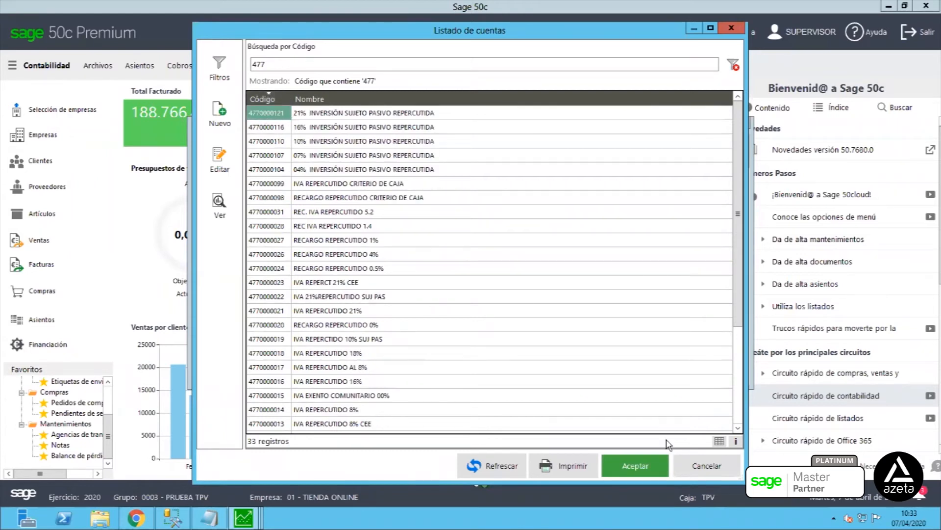
left_click(636, 466)
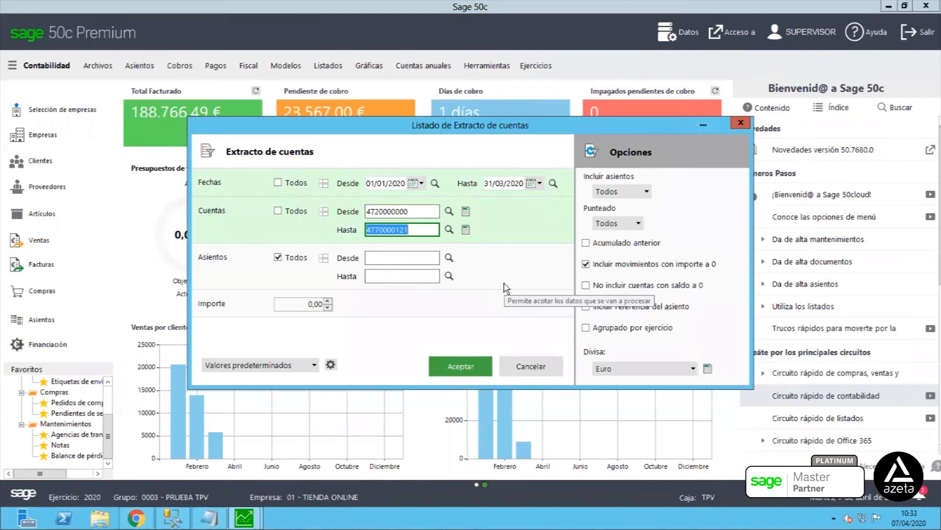
left_click(465, 370)
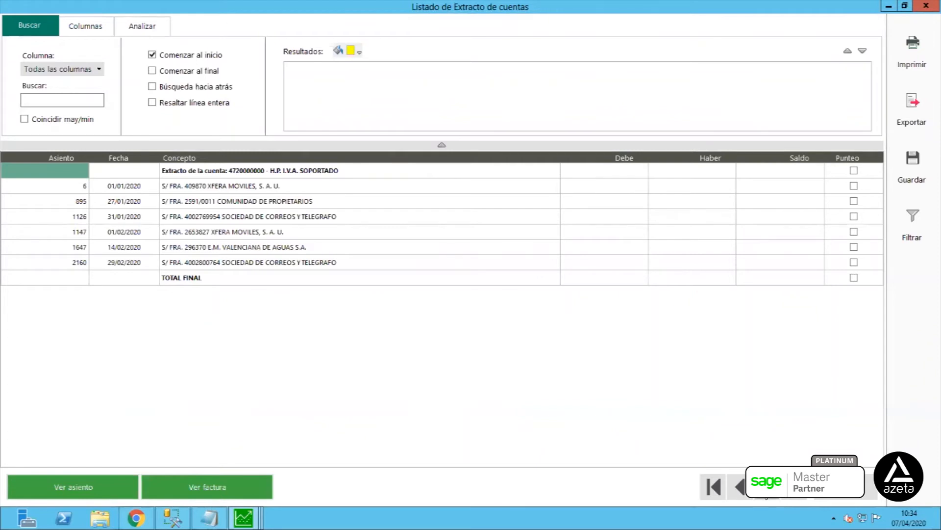
left_click(794, 487)
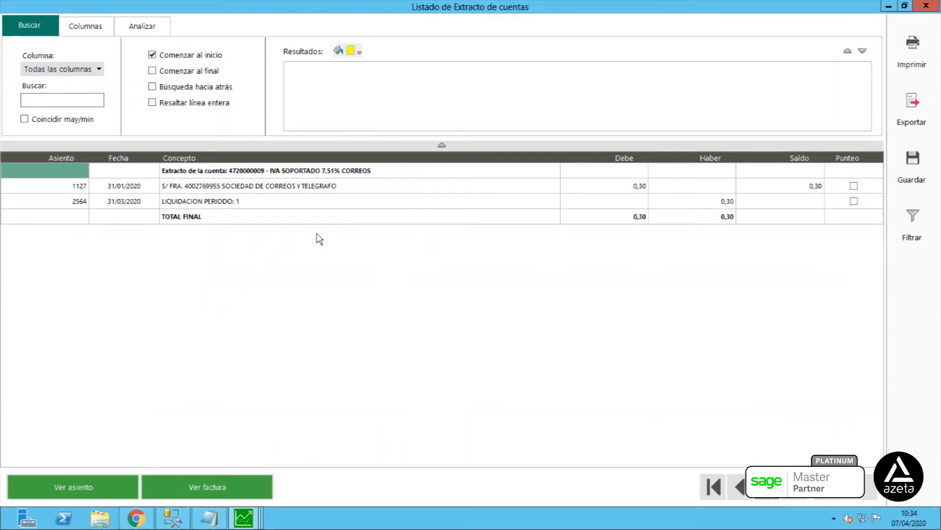
left_click(277, 191)
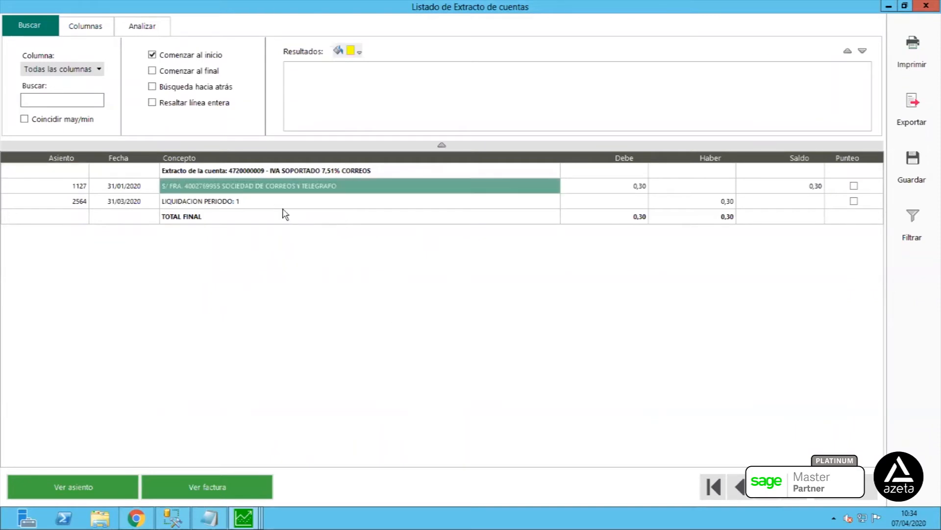
left_click(261, 202)
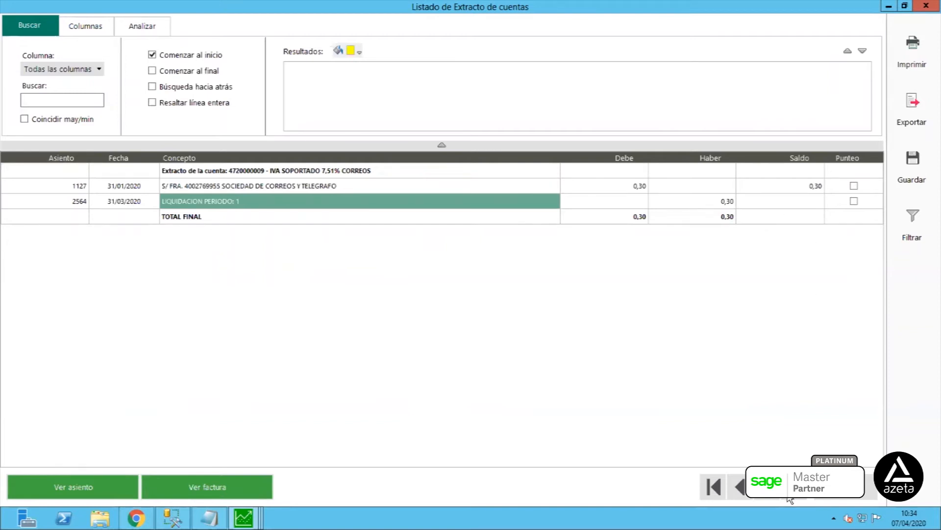
left_click(770, 498)
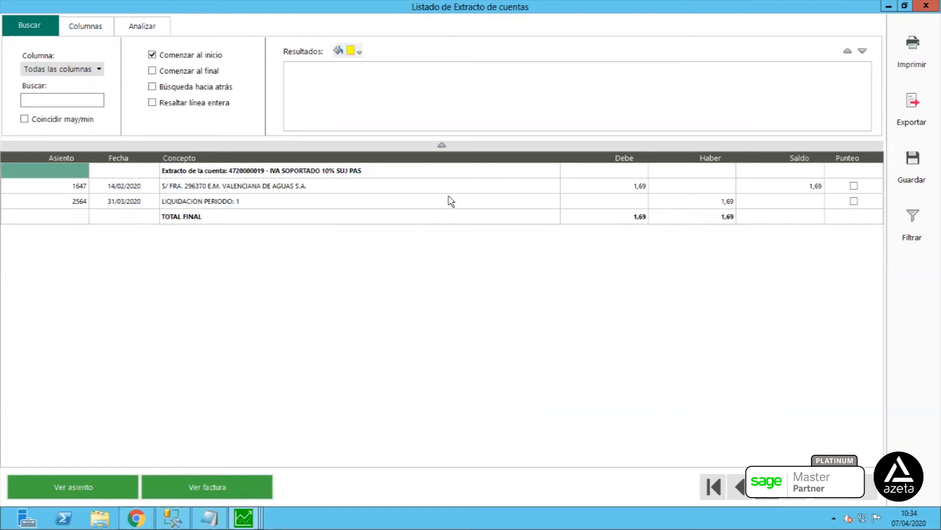
left_click(768, 498)
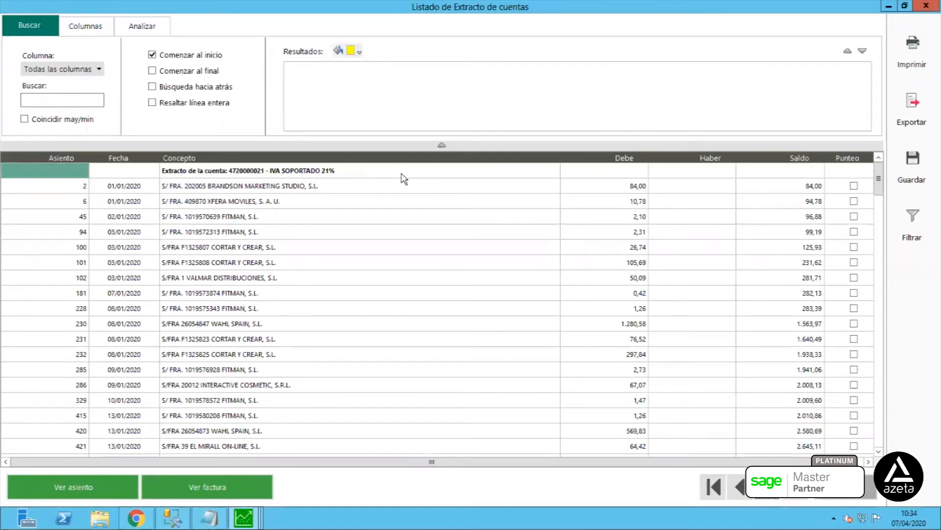
left_click_drag(879, 186, 878, 383)
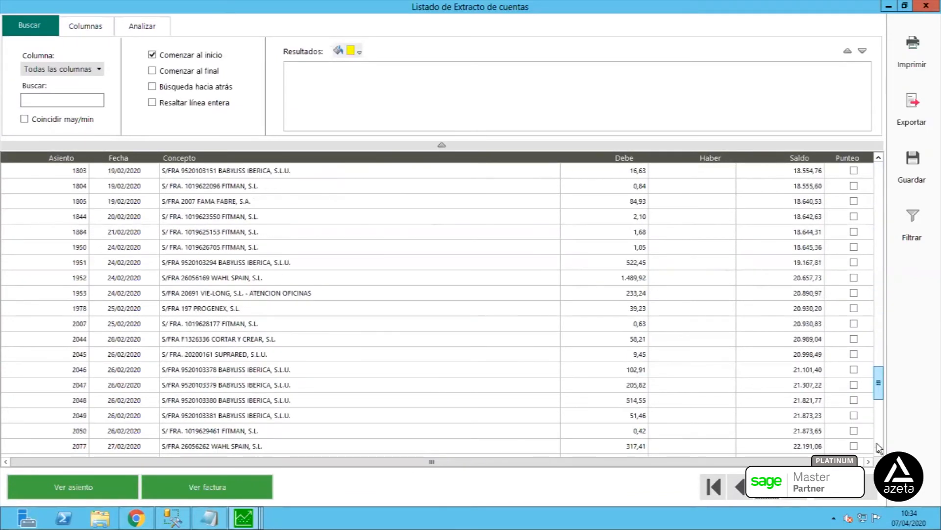
left_click_drag(880, 447, 878, 449)
left_click(804, 435)
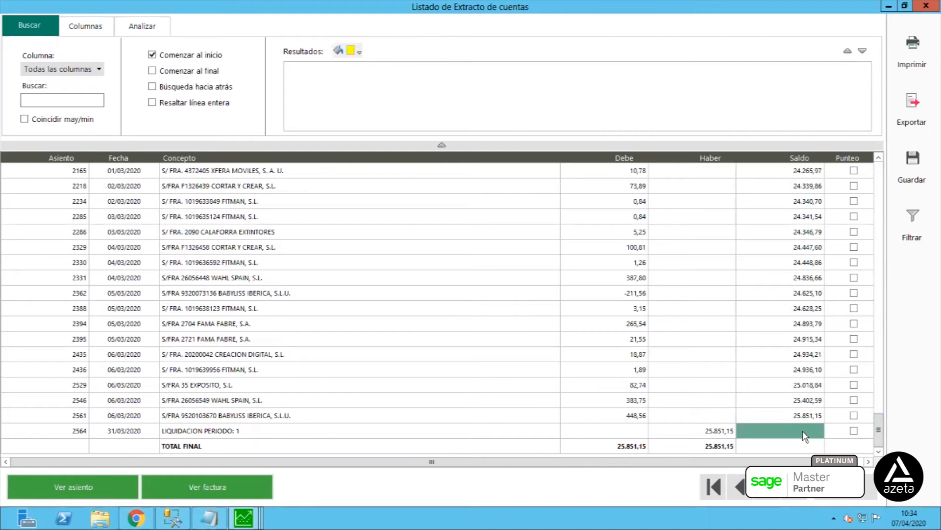
left_click(768, 497)
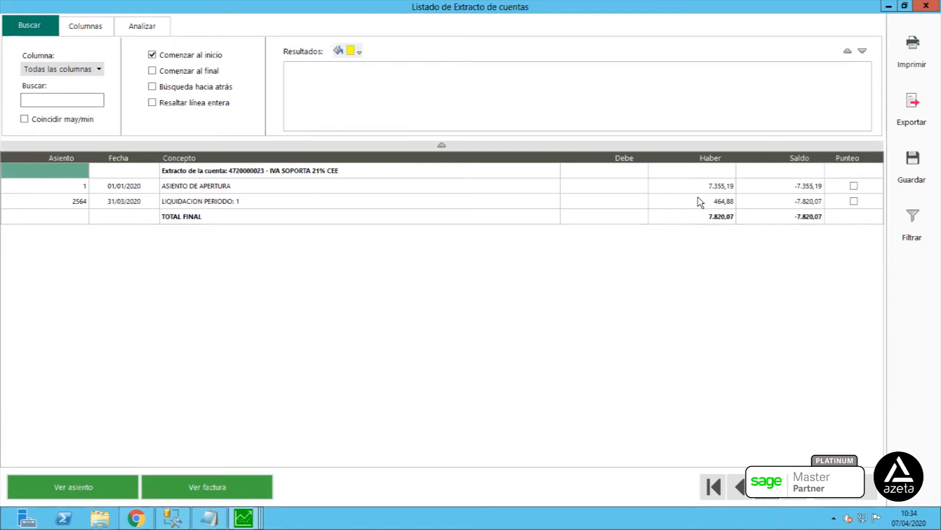
left_click(775, 497)
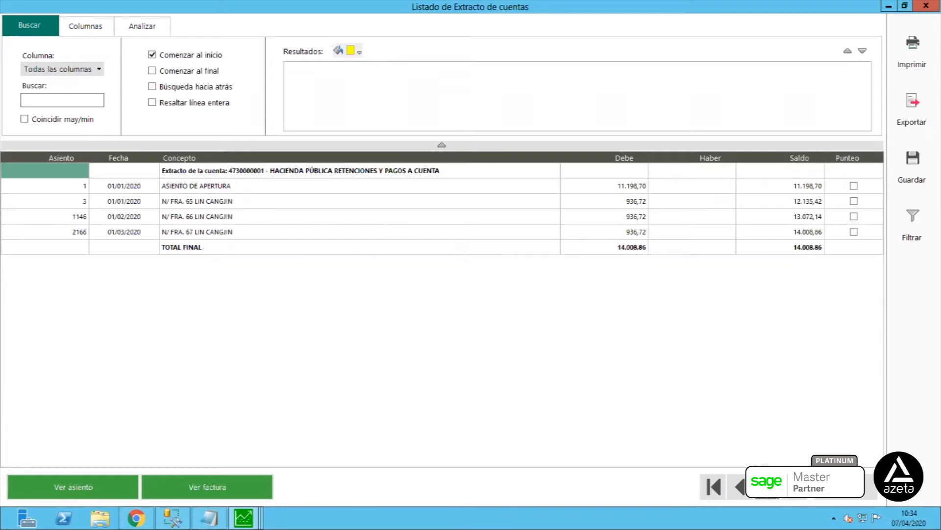
left_click(769, 489)
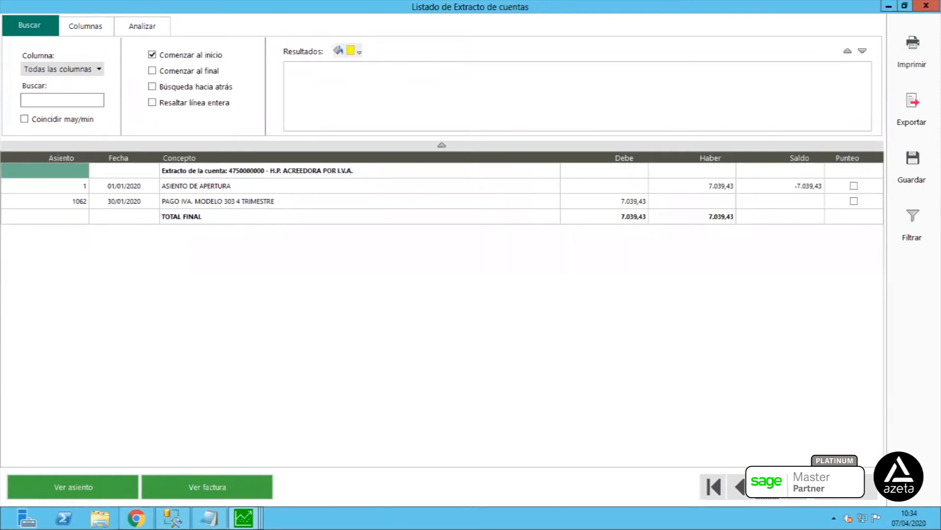
left_click(769, 488)
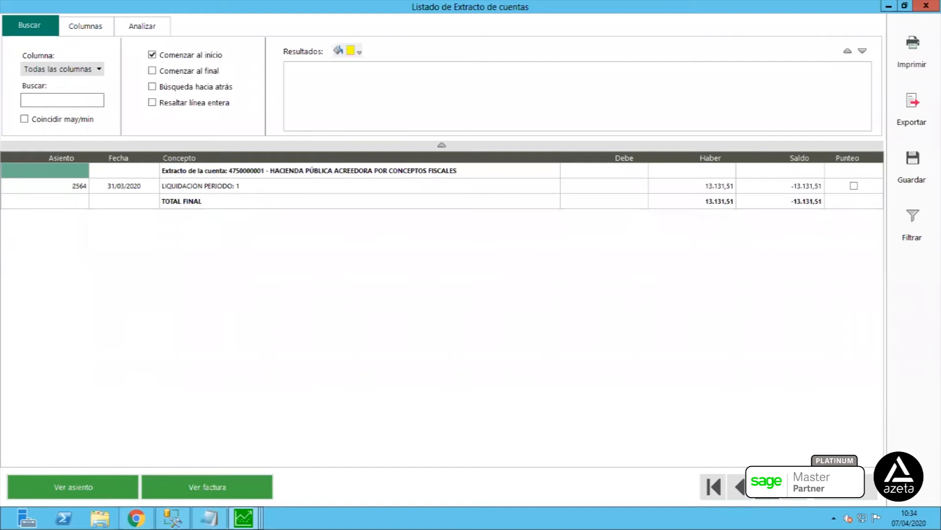
left_click(769, 488)
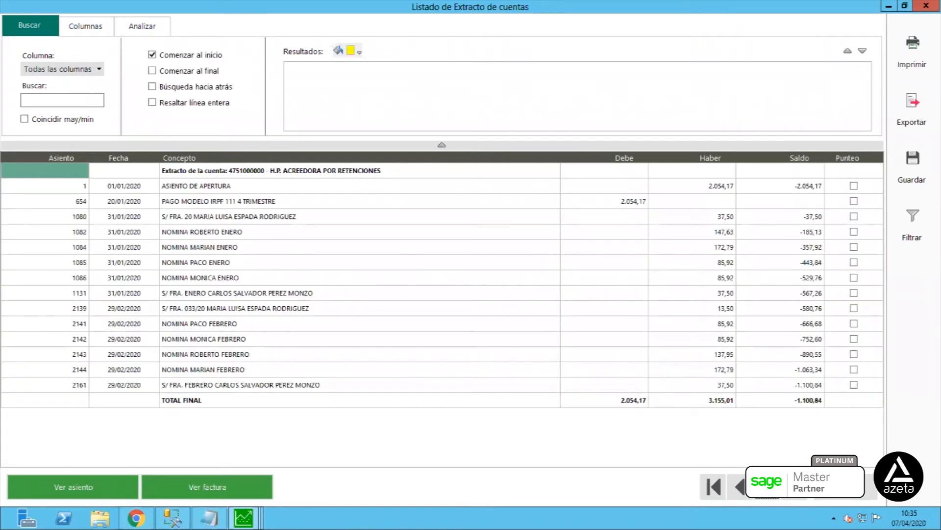
left_click(768, 488)
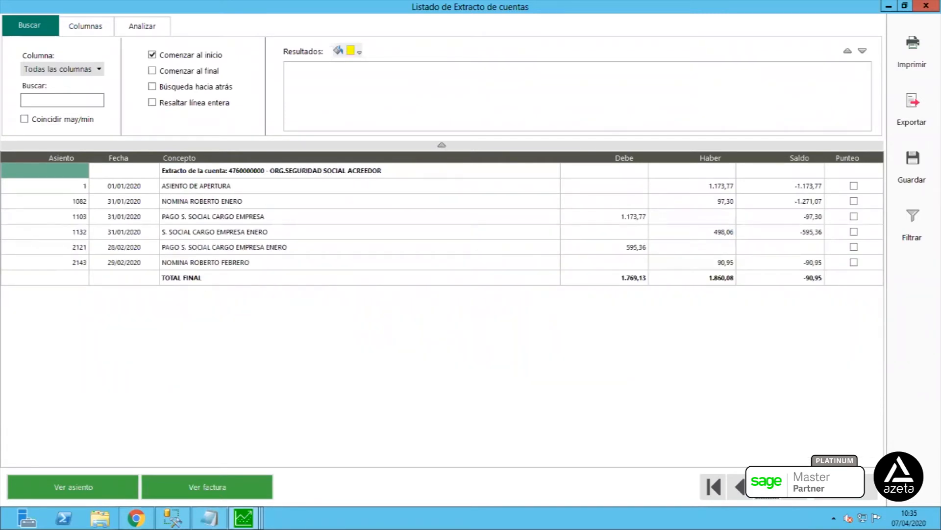
left_click(769, 489)
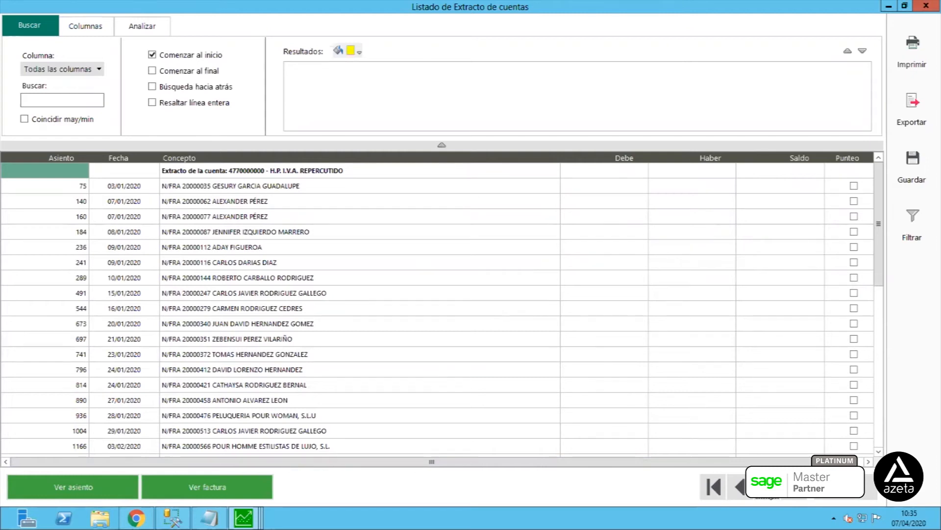
left_click(837, 485)
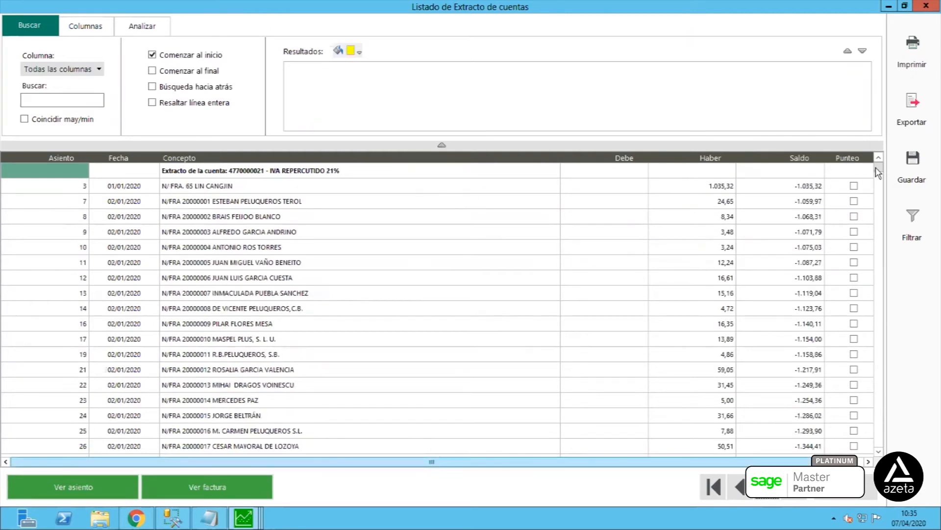
left_click_drag(879, 168, 877, 454)
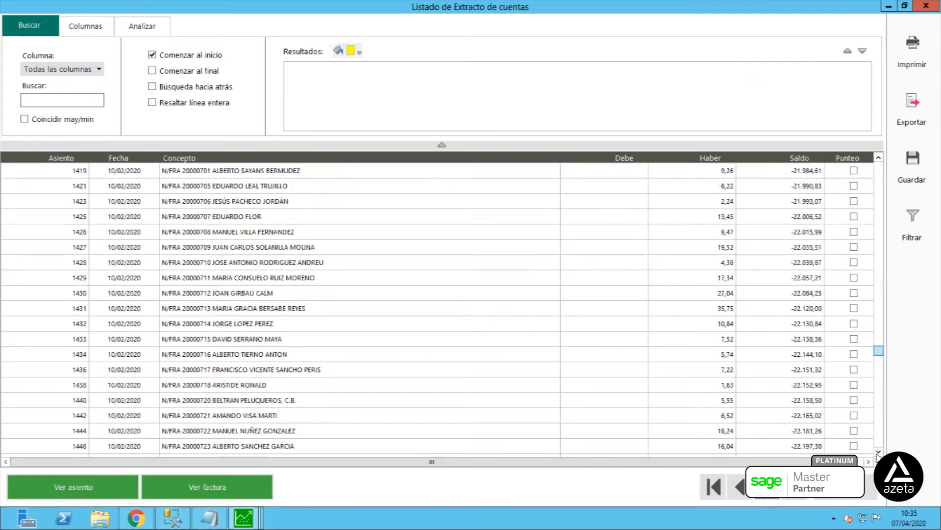
left_click(781, 431)
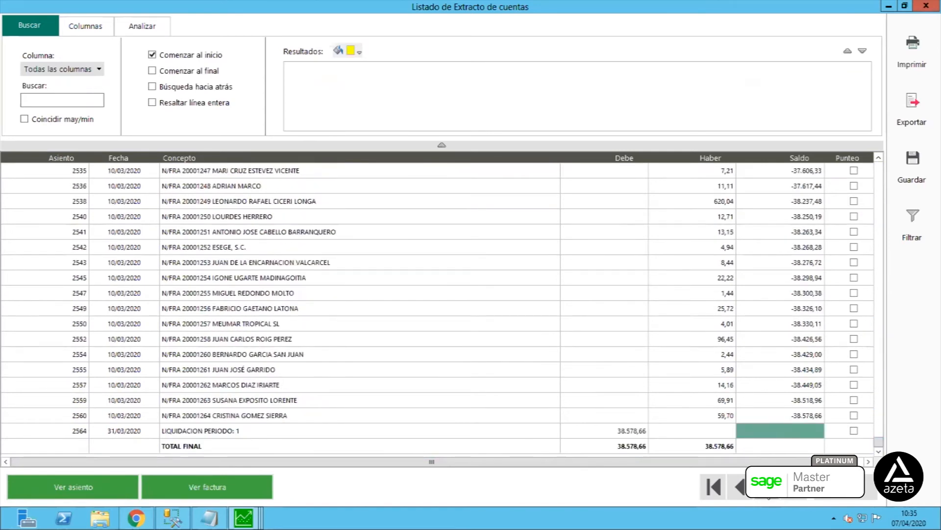
left_click(767, 487)
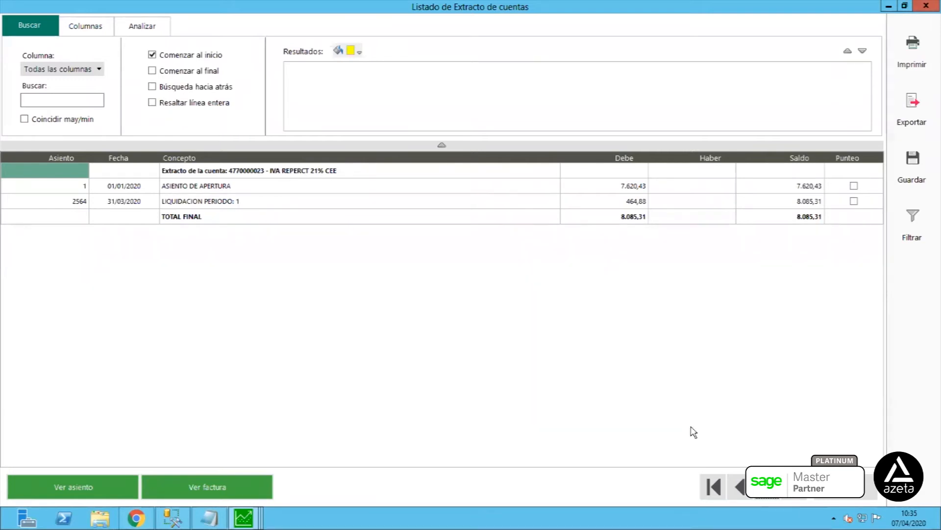
left_click(765, 498)
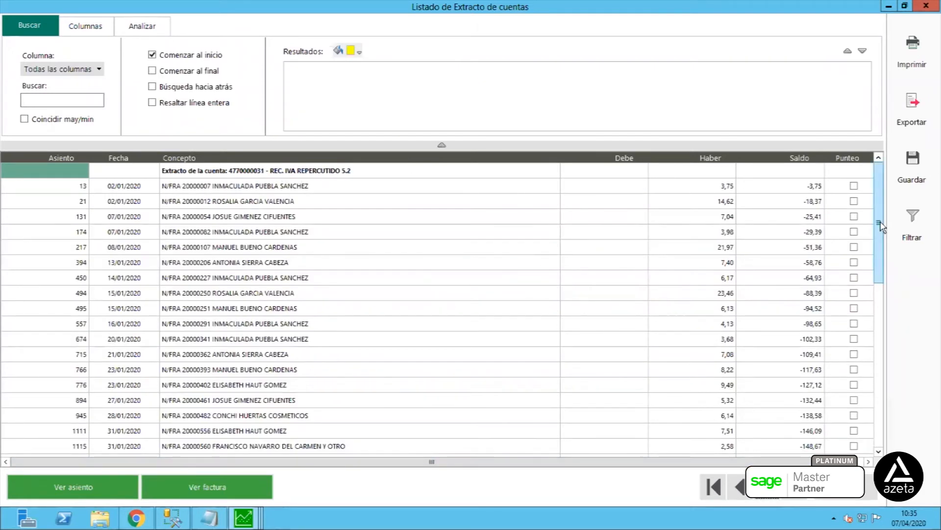
left_click_drag(881, 226, 880, 436)
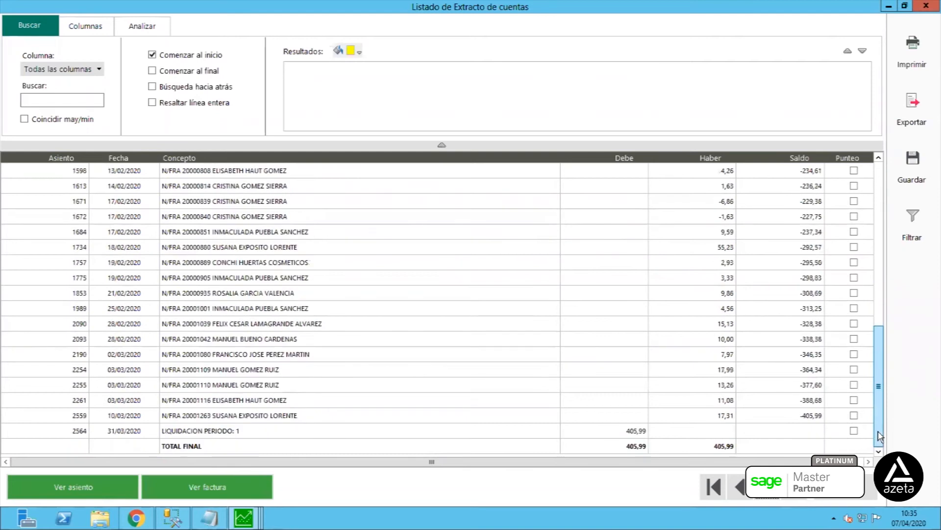
left_click(763, 431)
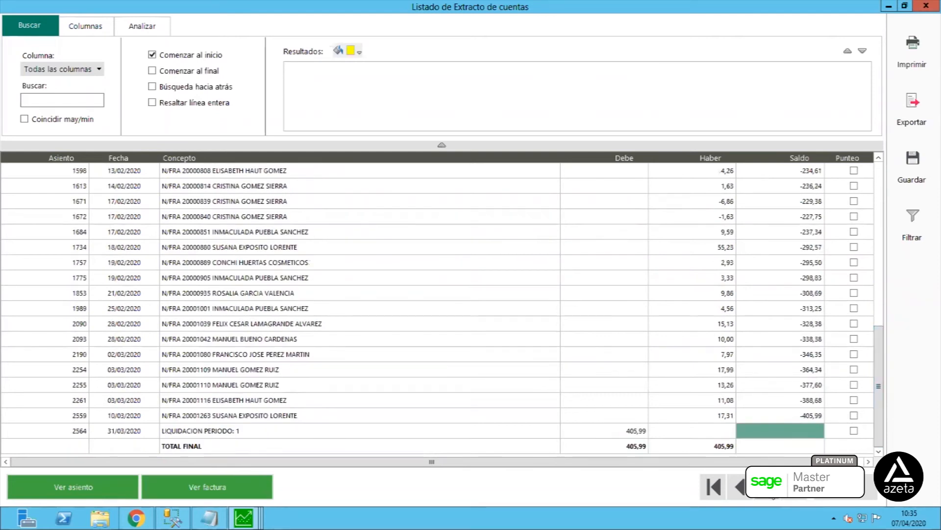
key("ctrl+Home")
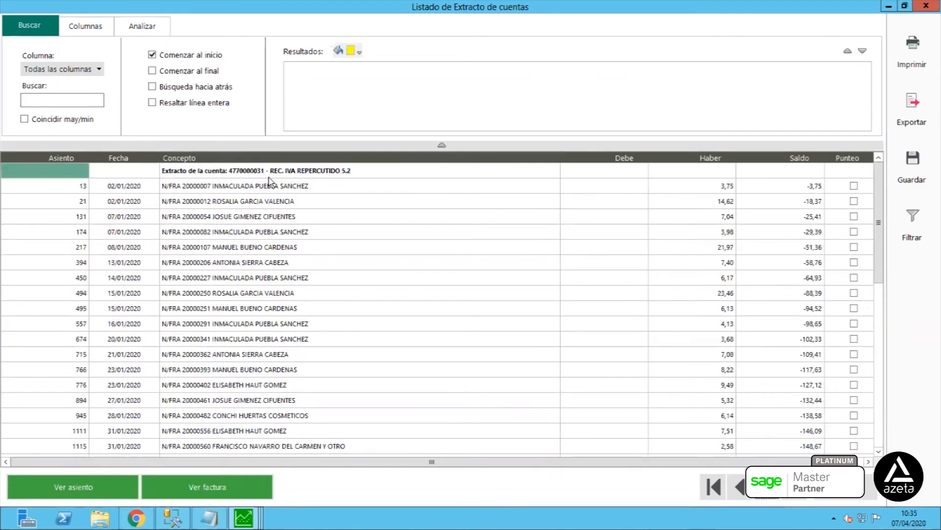
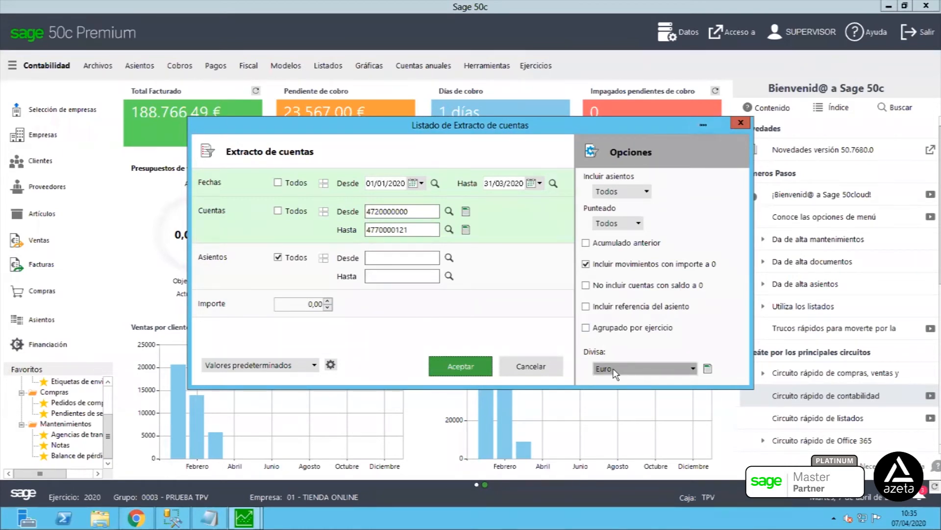
Set the currency of the Extracto de cuentas to Todas and generate the listing again.
left_click(630, 369)
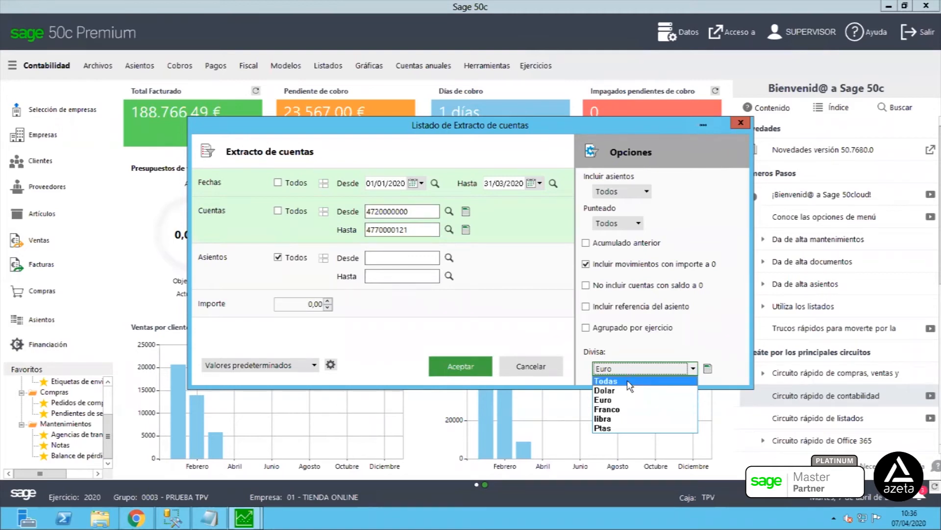
left_click(628, 382)
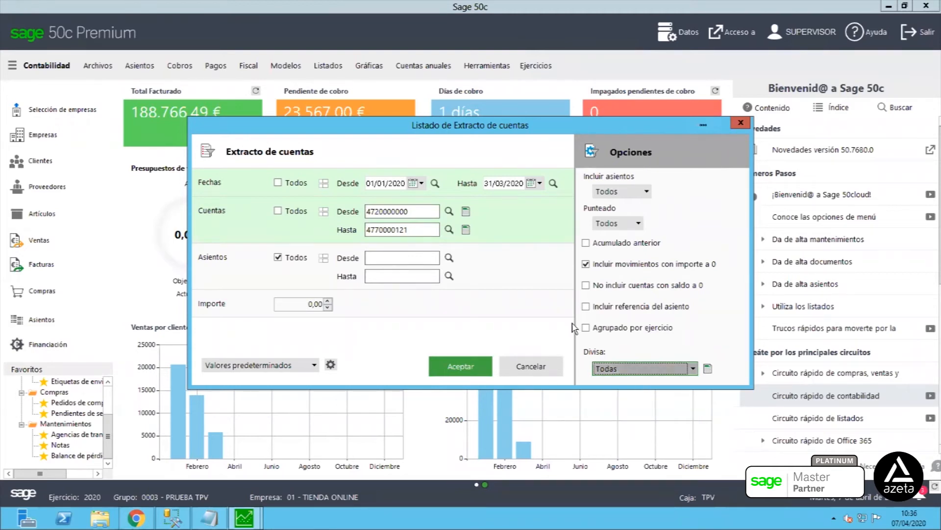
left_click(467, 365)
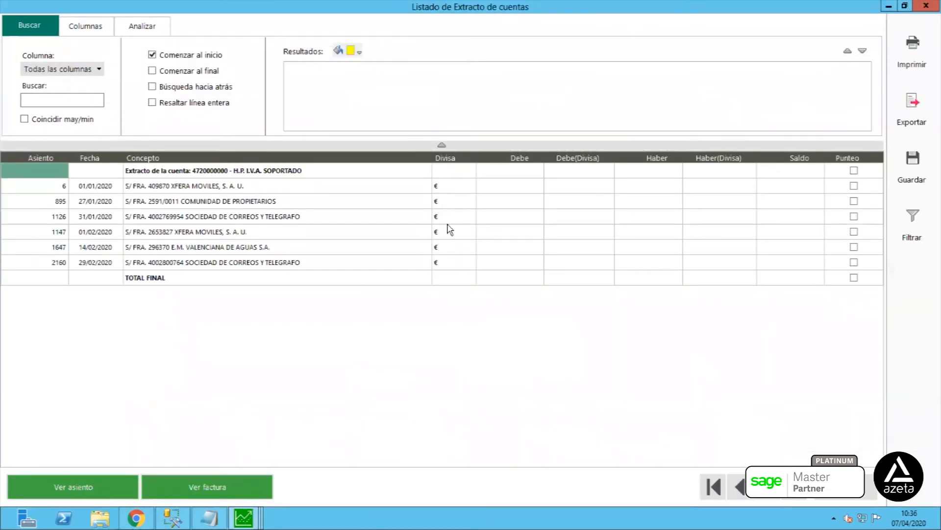
left_click(769, 490)
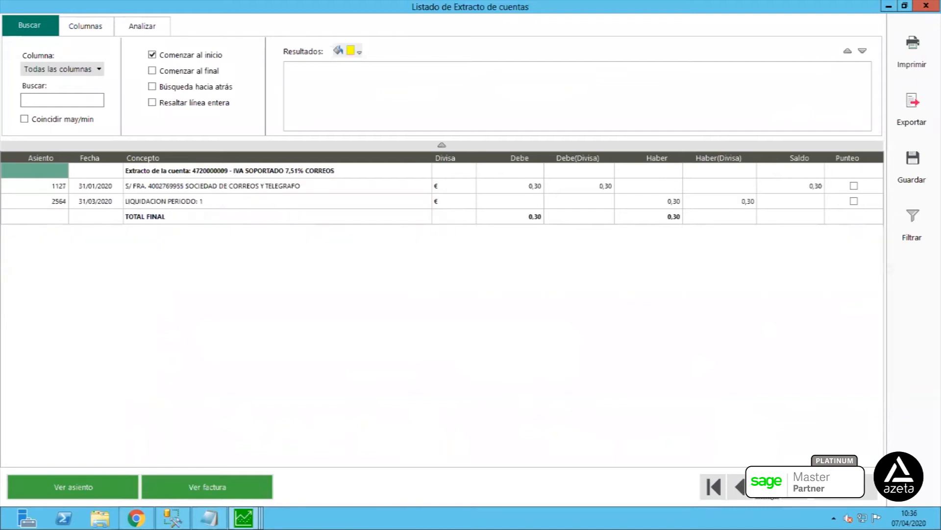
left_click(769, 490)
left_click(769, 489)
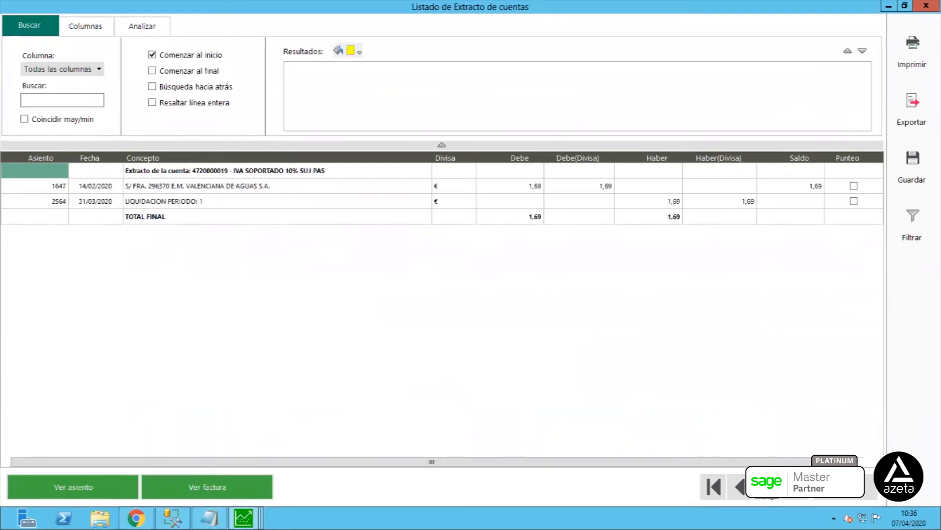
left_click(769, 489)
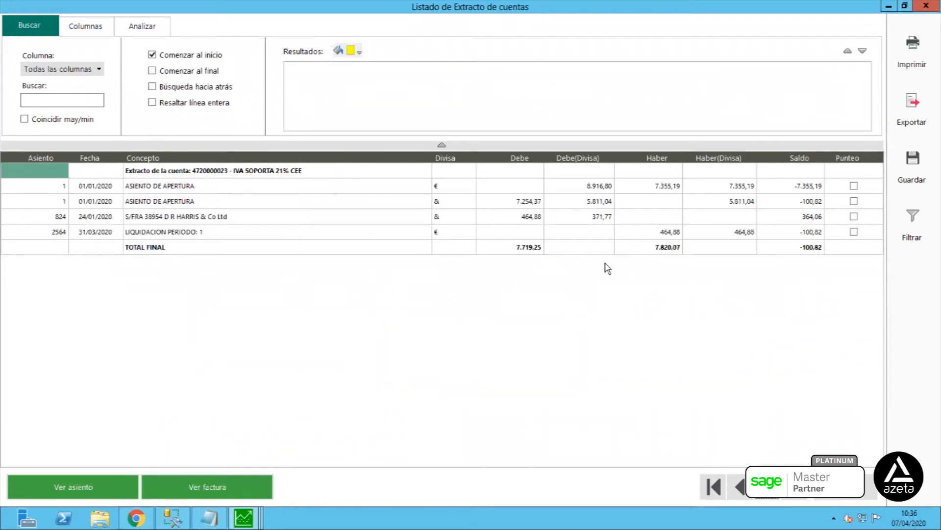
left_click(199, 188)
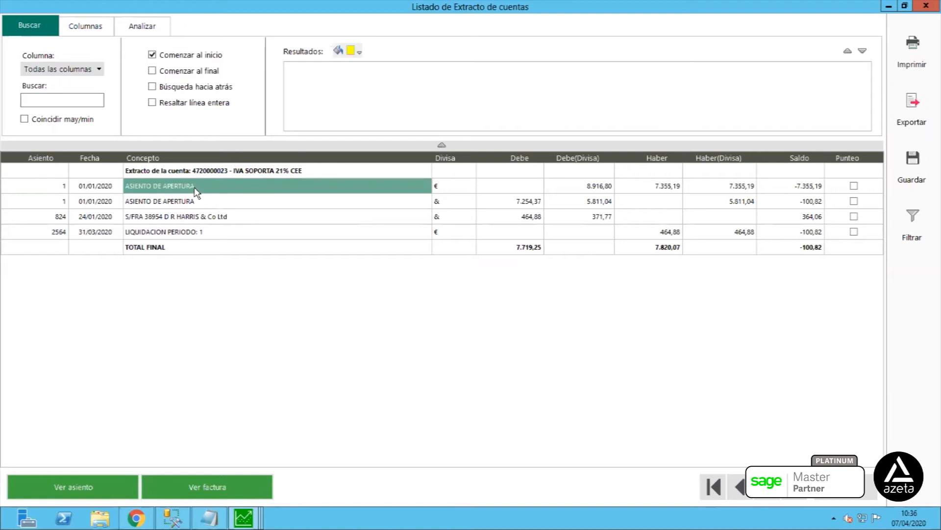
left_click(207, 234)
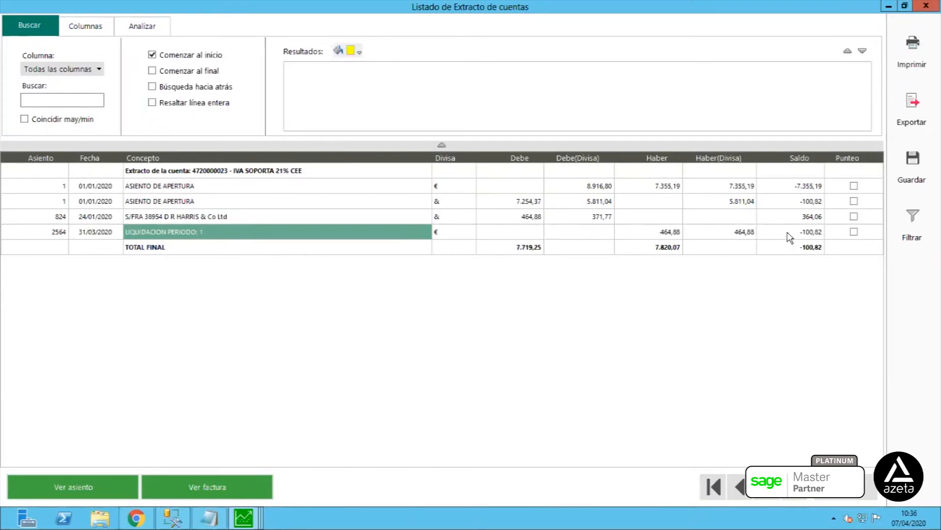
left_click(817, 235)
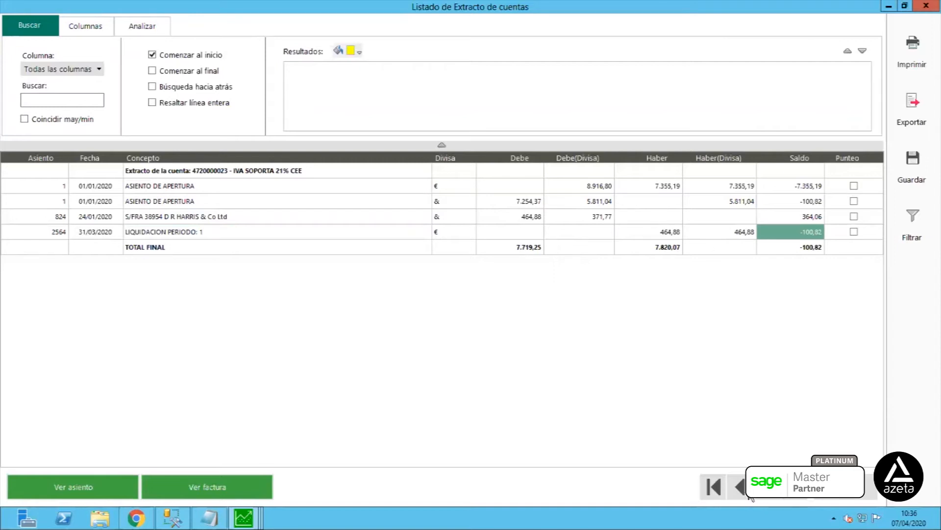
Page forward through the account extracts to the IVA REPERCT 21% CEE account.
left_click(769, 498)
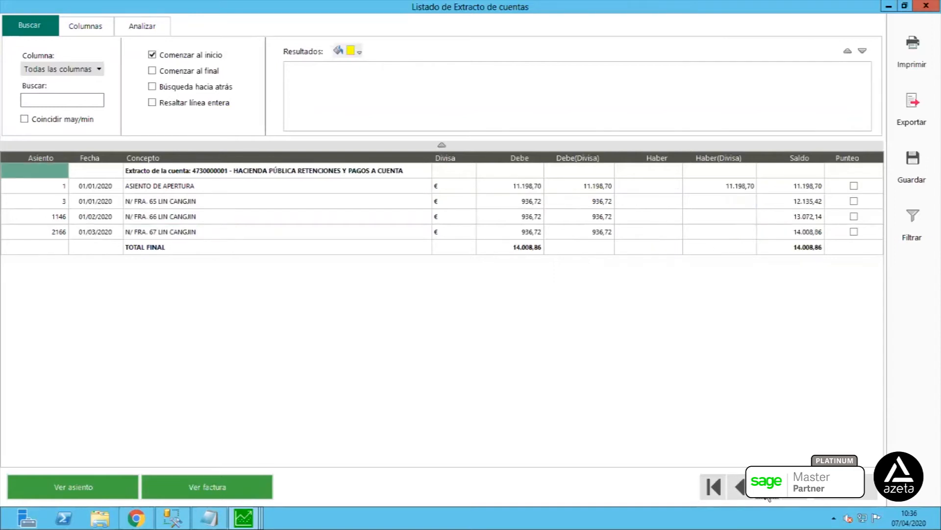
left_click(769, 498)
left_click(768, 498)
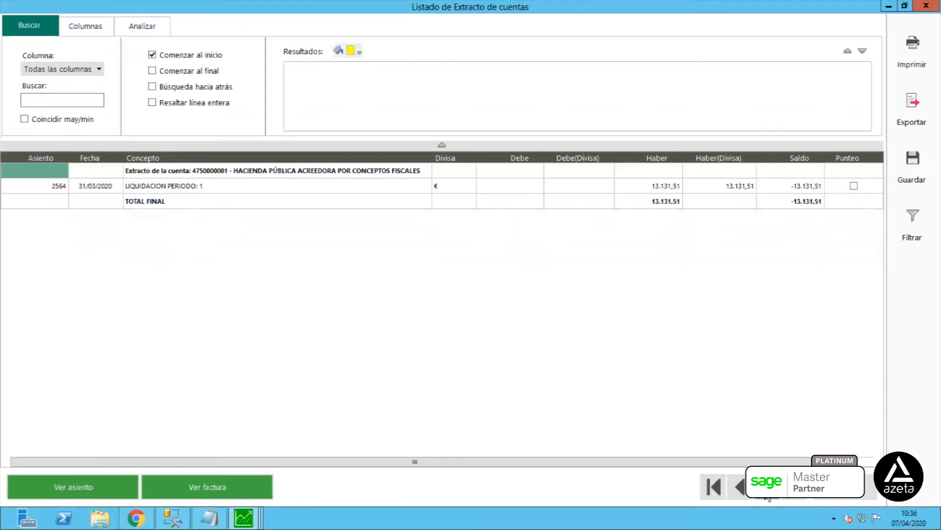
left_click(768, 498)
left_click(769, 498)
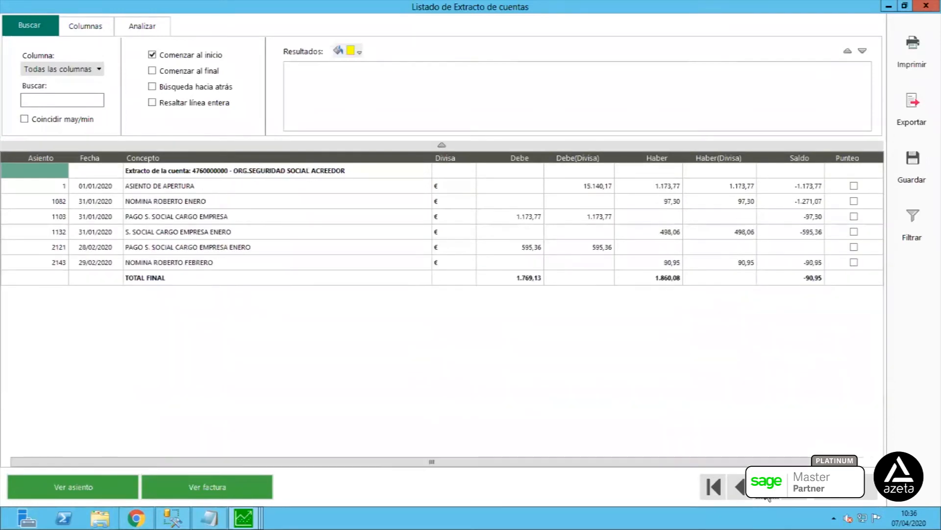
left_click(768, 498)
left_click(769, 498)
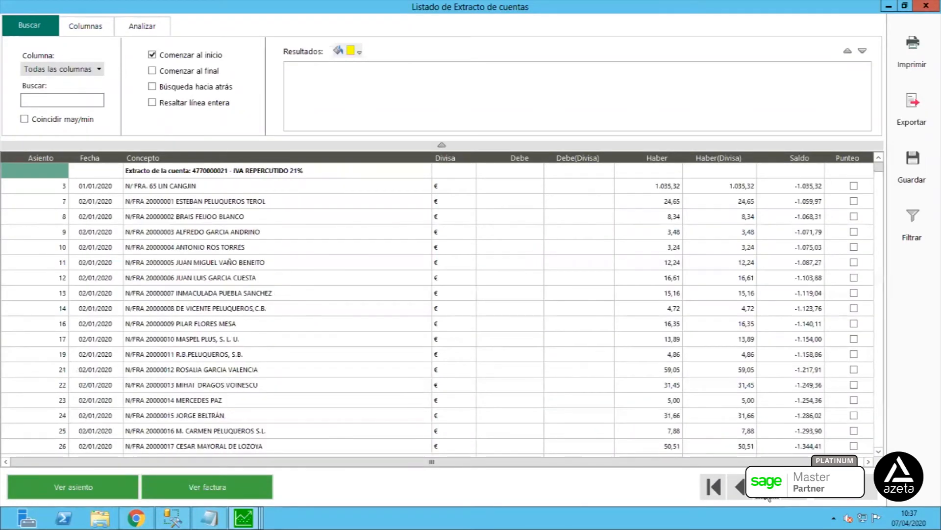
left_click(769, 498)
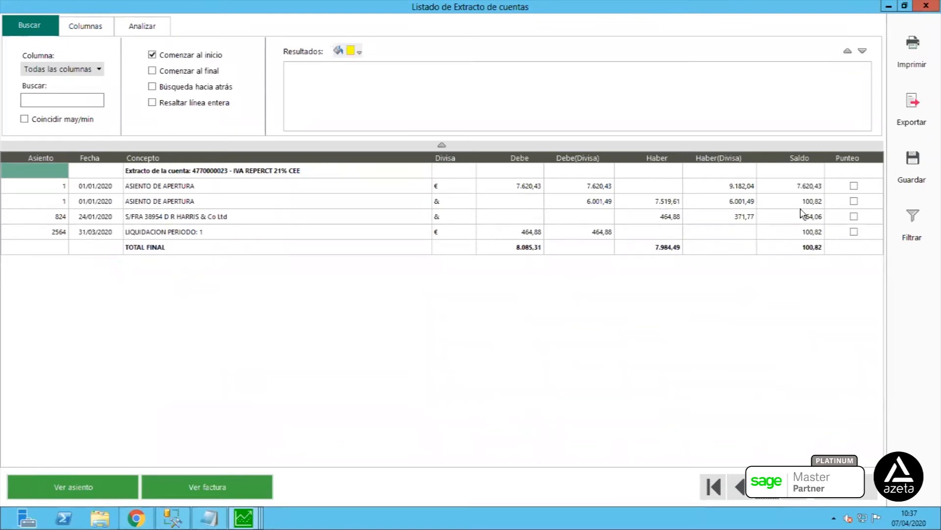
Check the balance and currency of the IVA REPERCT 21% CEE entries and close the account extract report.
left_click(806, 235)
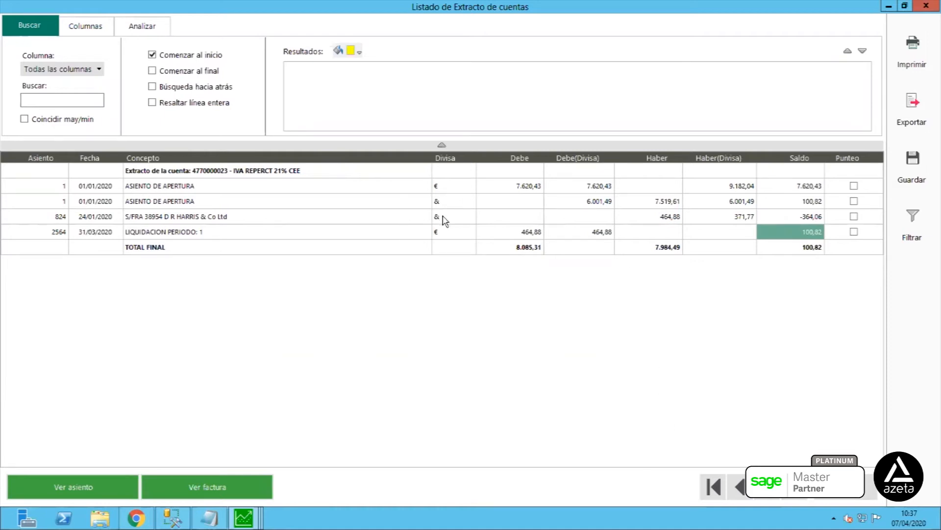
left_click(440, 233)
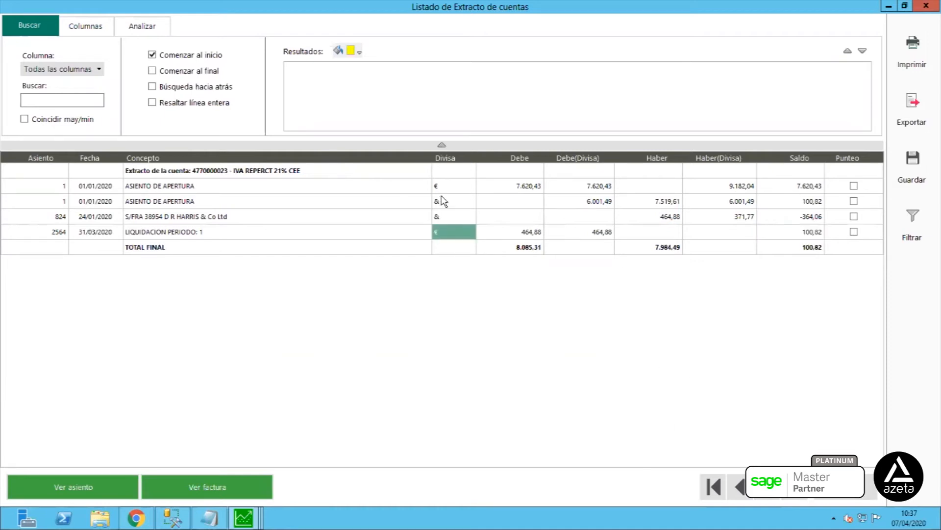
left_click(446, 191)
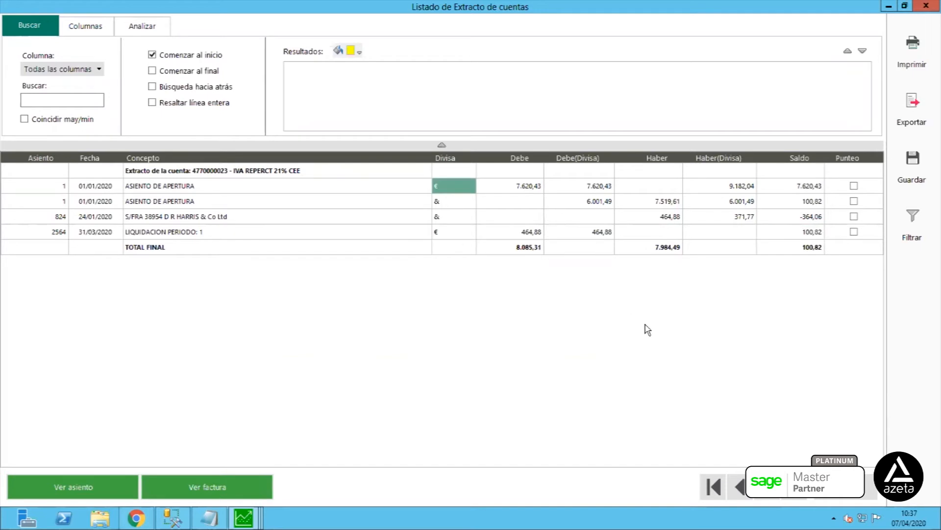
left_click(852, 489)
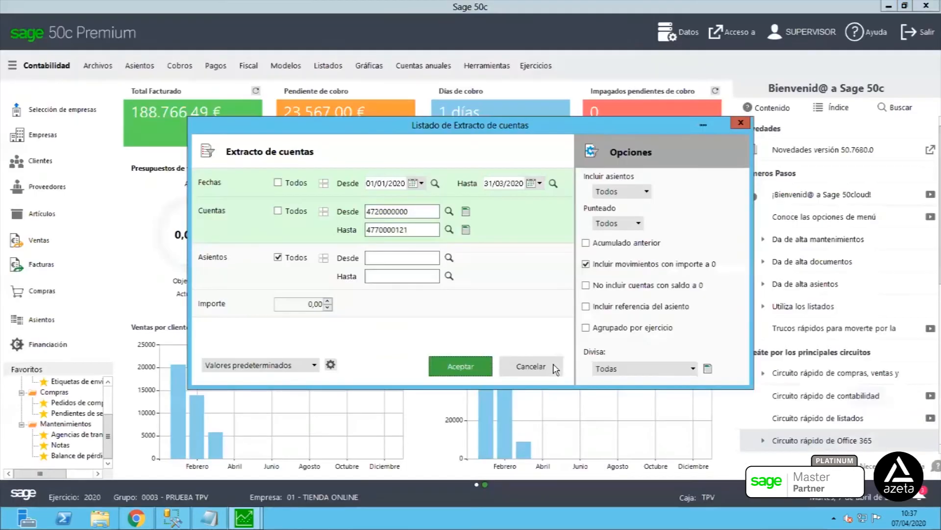
left_click(555, 367)
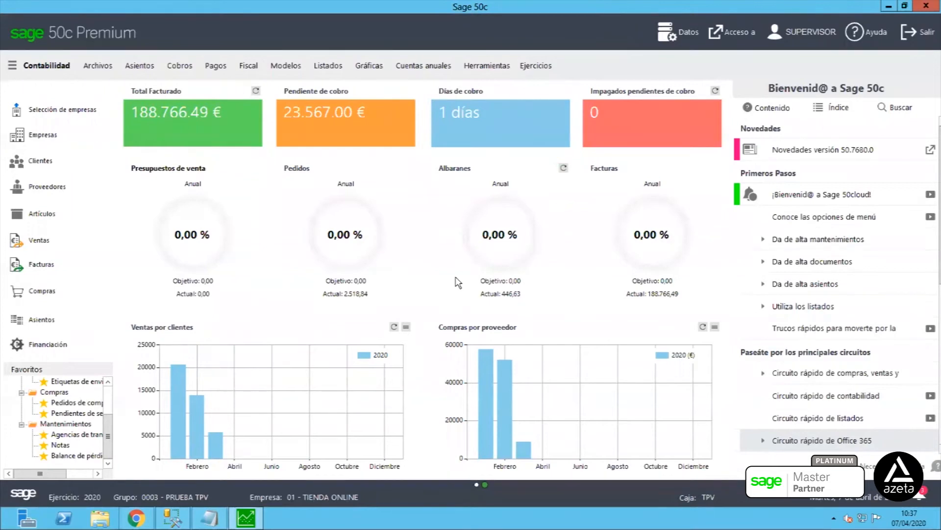
Generate the Cuadro resumen de IVA for periods 1 to 1, review it and close it.
left_click(248, 66)
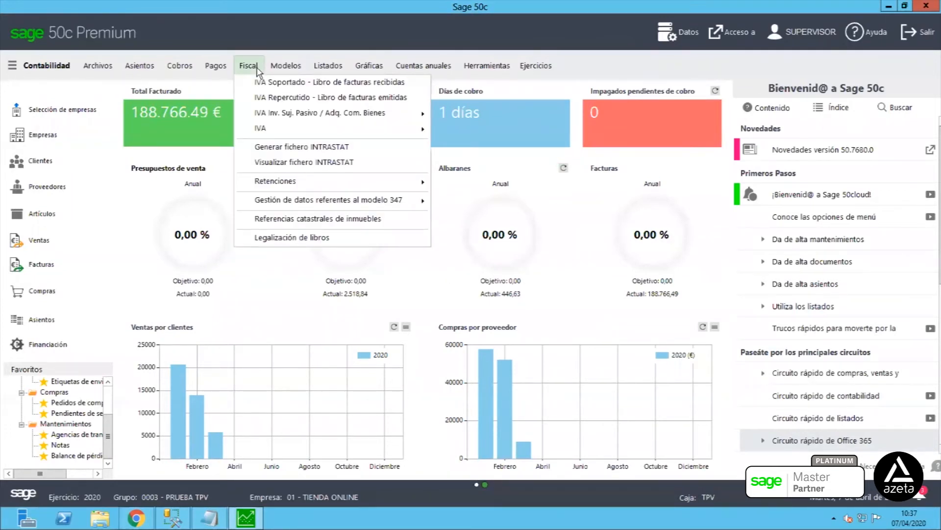
mouse_move(314, 128)
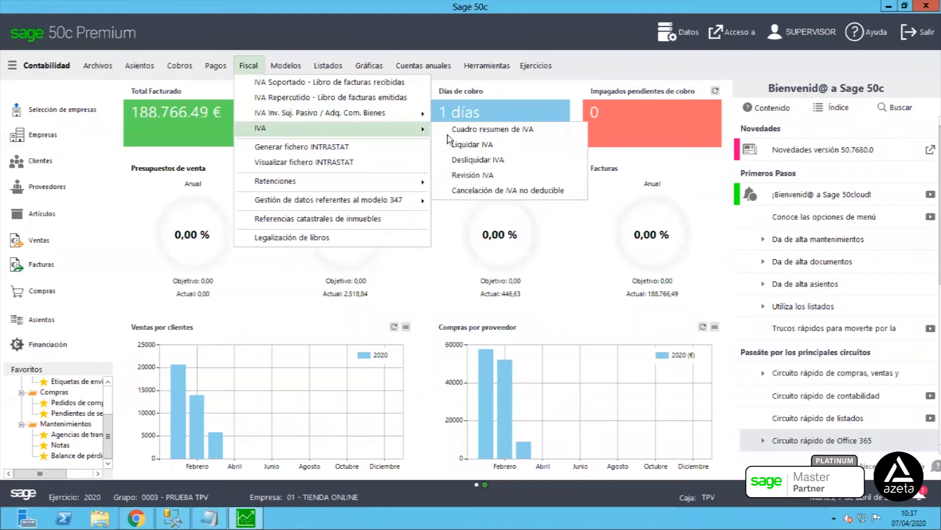
left_click(448, 134)
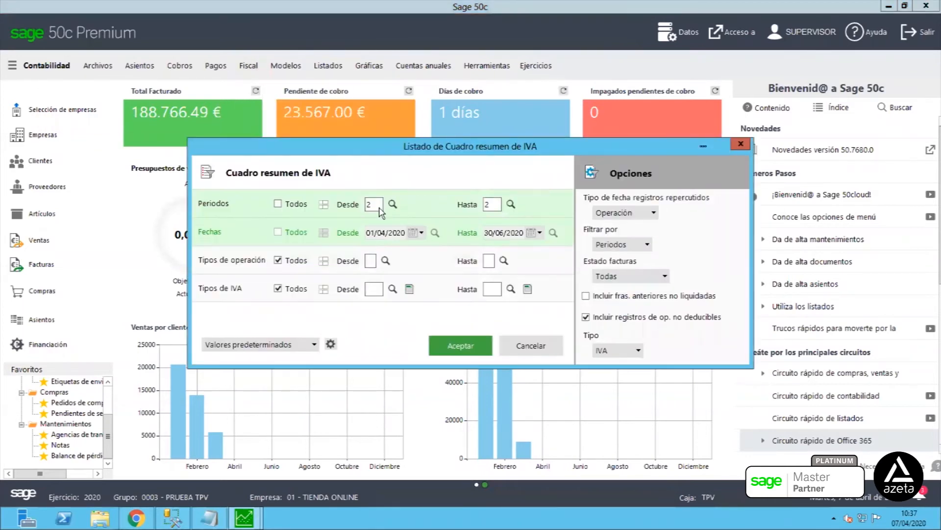
key("BackSpace")
type("1")
key("Tab")
type("1")
left_click(475, 350)
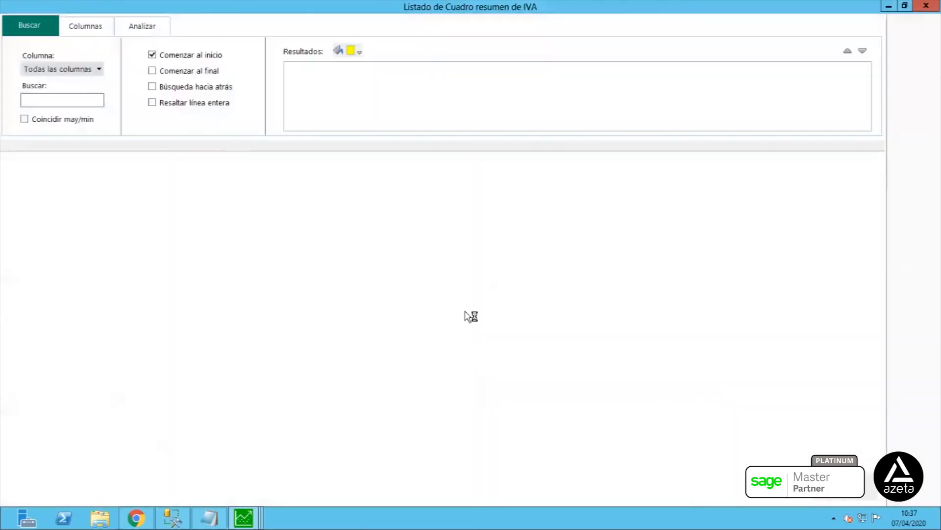
left_click(113, 217)
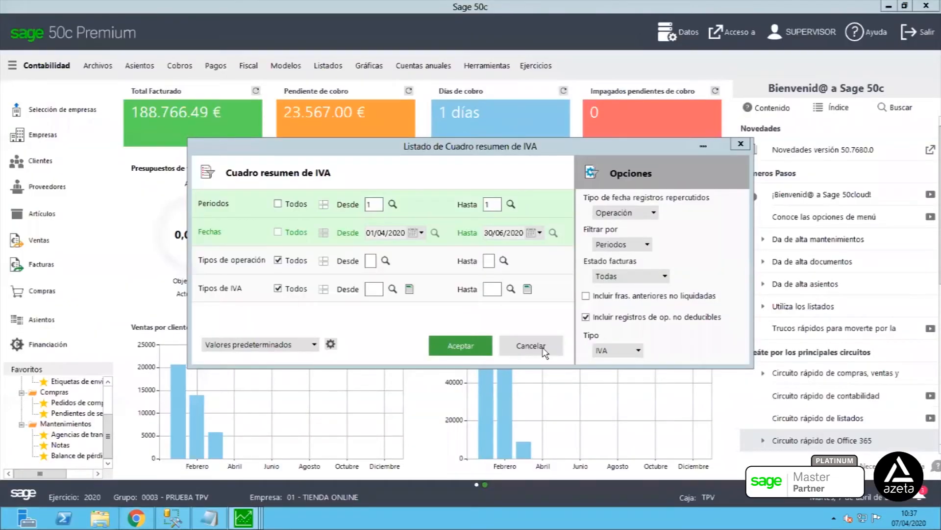
left_click(531, 346)
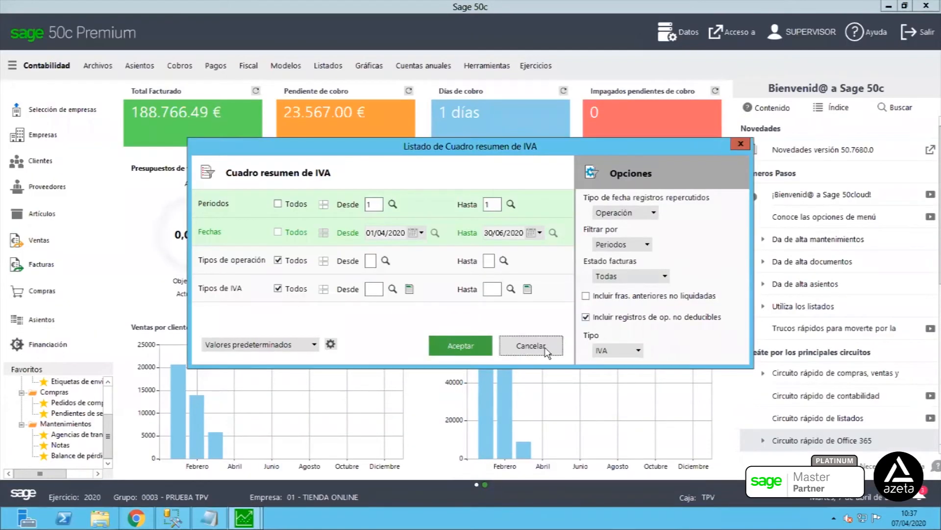
Reverse the VAT settlement of period 1 with Desliquidar IVA.
left_click(251, 68)
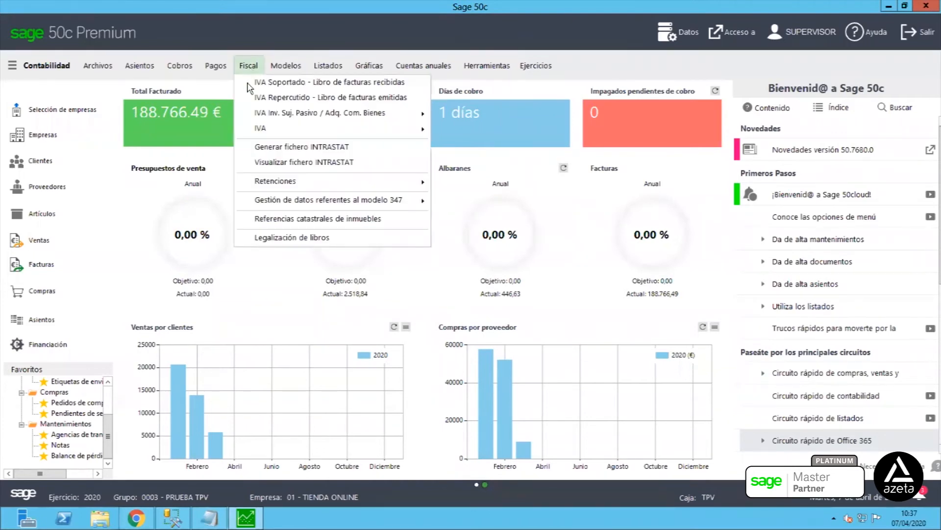
mouse_move(252, 131)
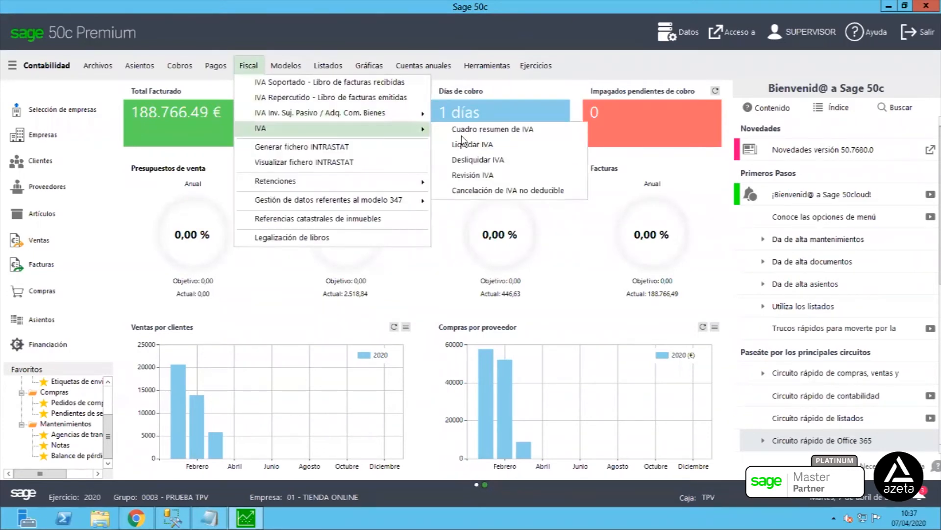
left_click(480, 160)
left_click(483, 261)
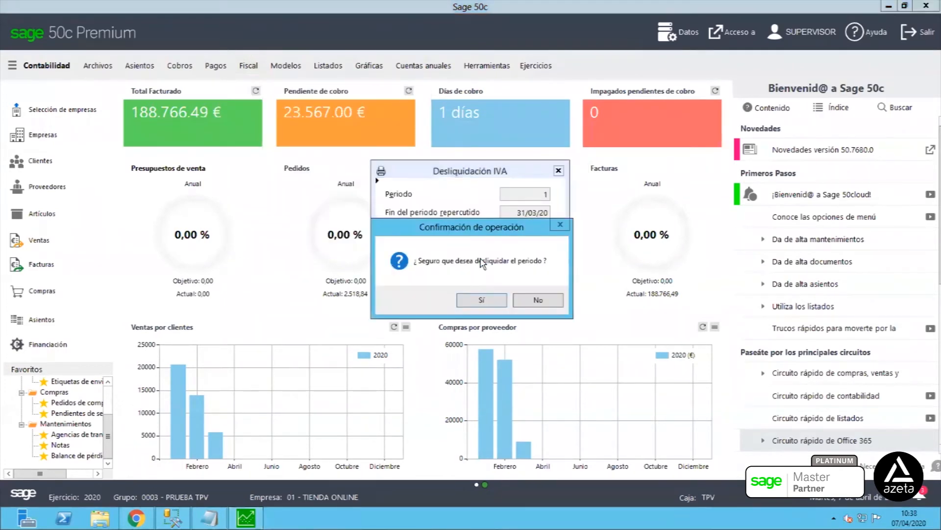
left_click(488, 300)
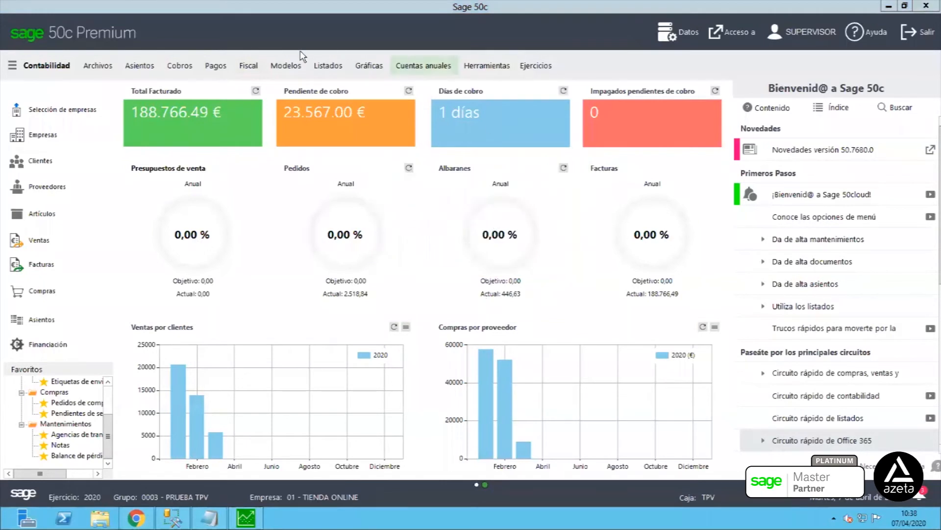
Start the IVA repercutido - Libro facturas emitidas report and limit it to periods 1 to 1.
left_click(258, 67)
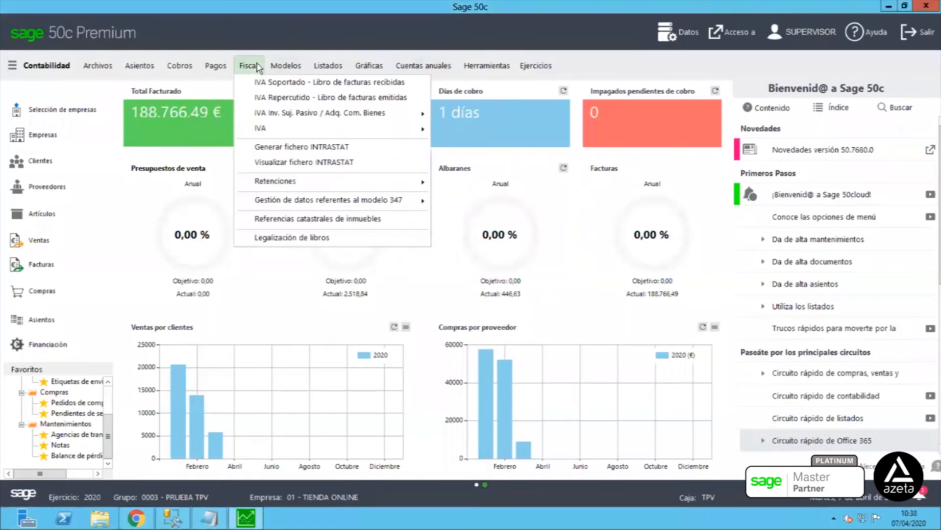
left_click(258, 98)
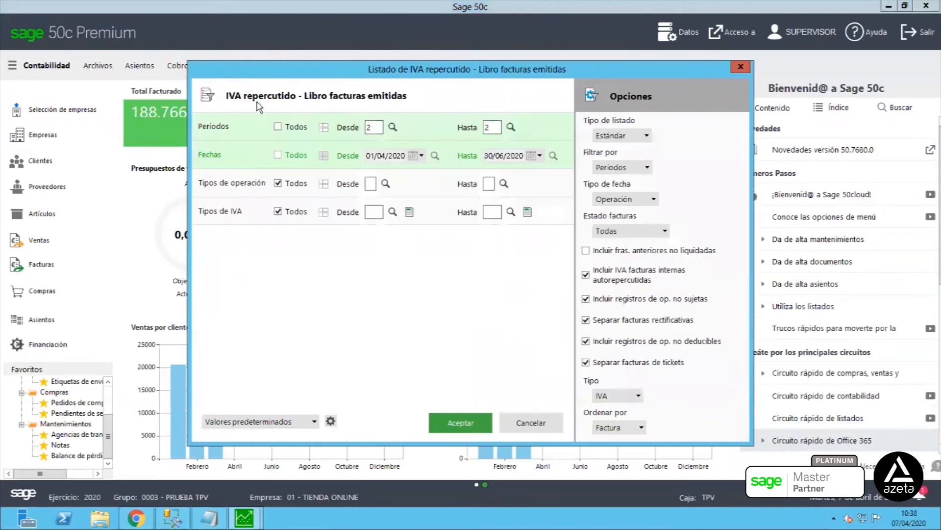
left_click(374, 128)
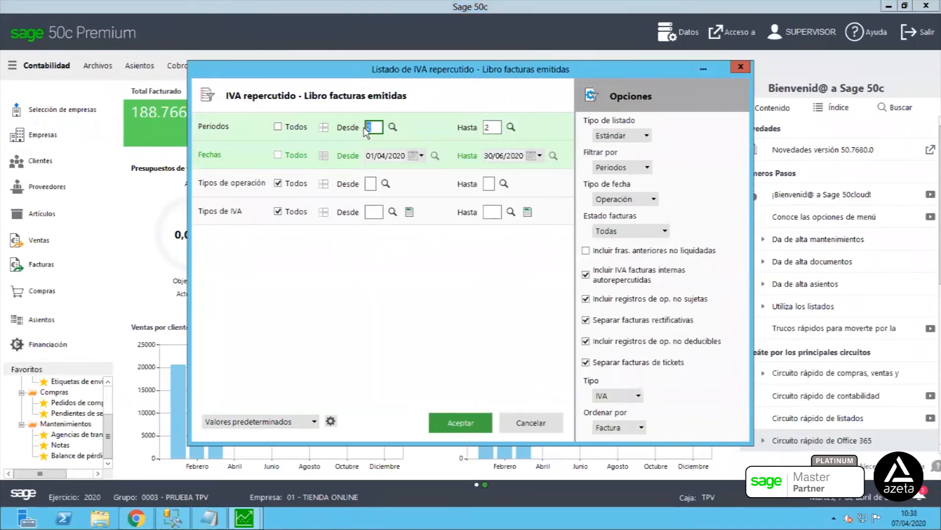
type("1")
key("Tab")
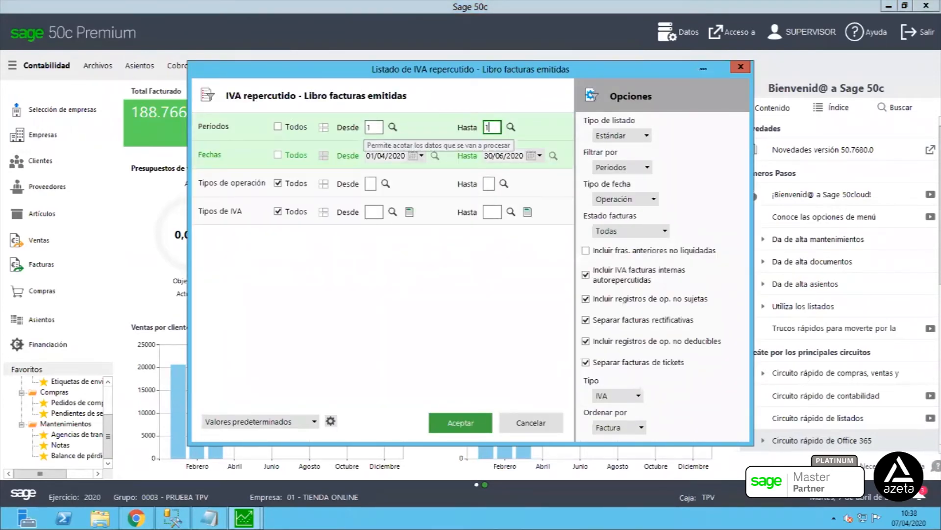
type("1")
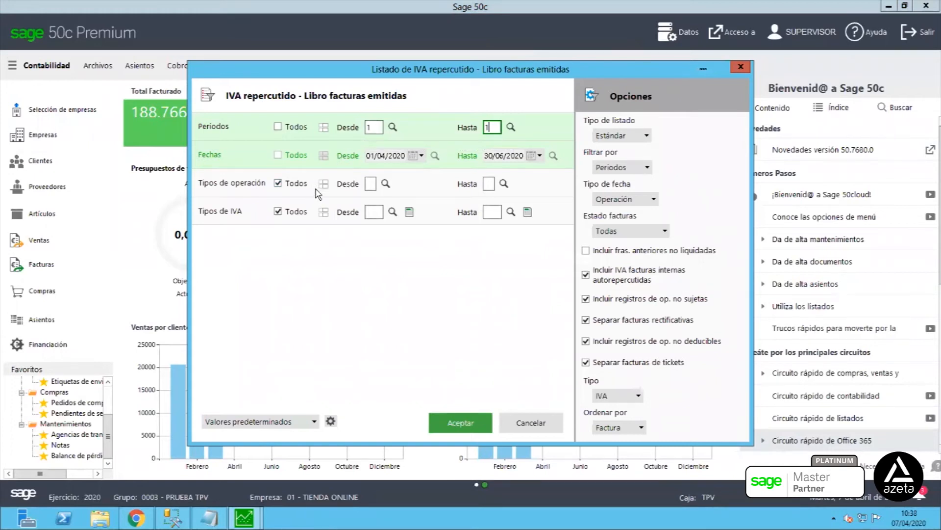
Restrict the report's operation type to IVA comunitario and generate the listing.
left_click(386, 185)
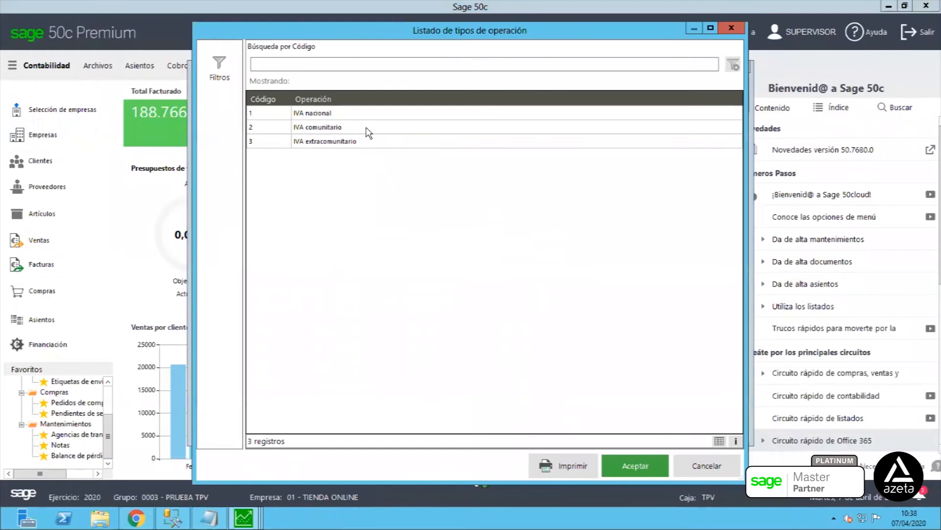
left_click(369, 128)
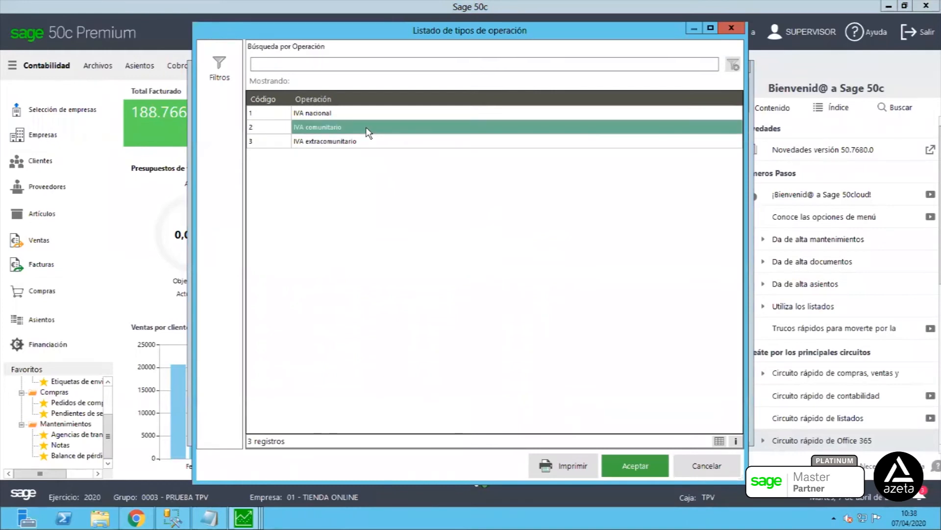
left_click(633, 465)
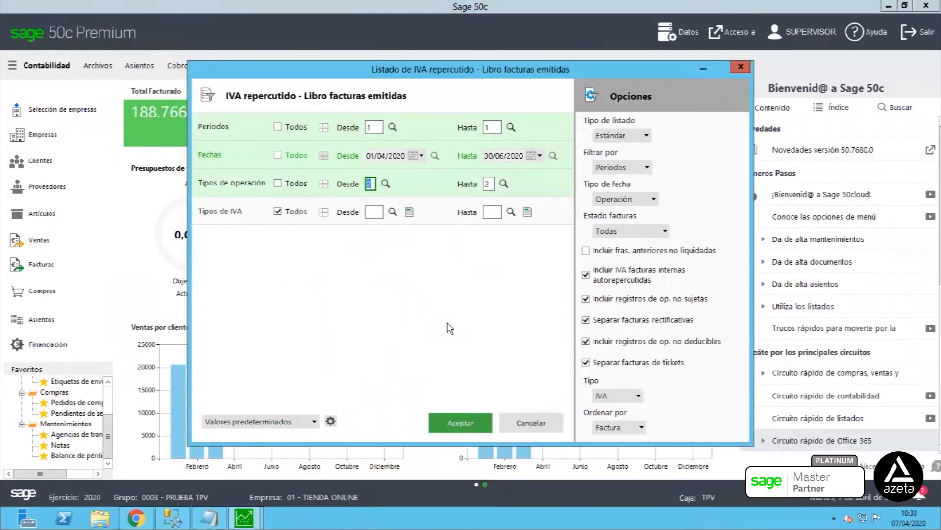
left_click(449, 424)
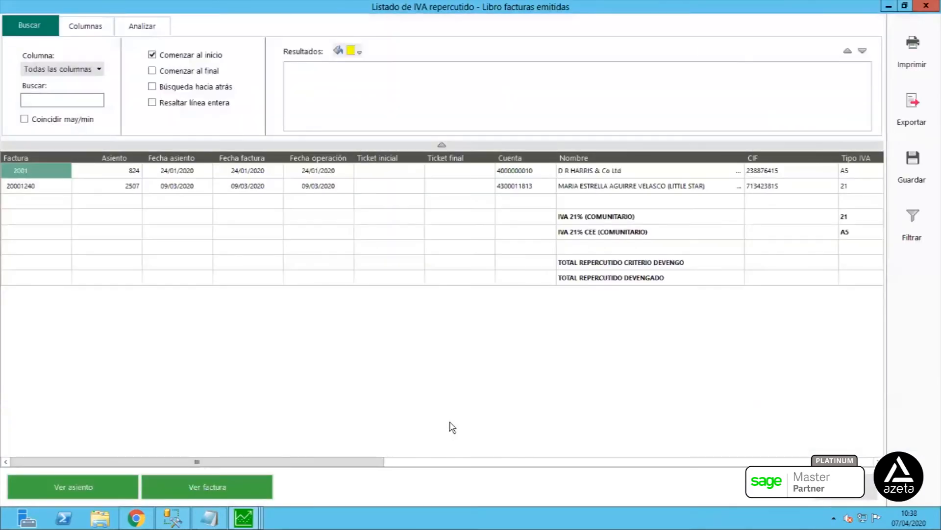
Open the accounting entry of the listed invoice dated 09/03/2020 and dismiss the help window.
left_click(523, 172)
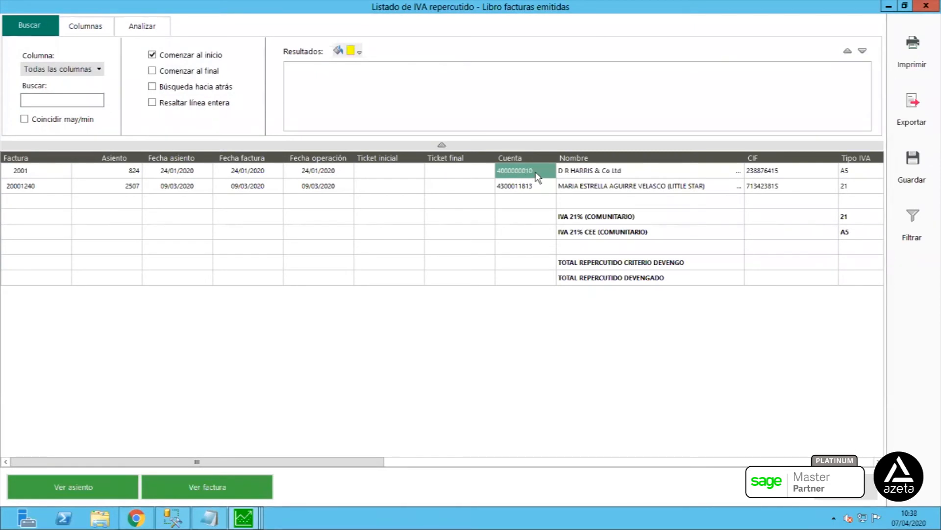
left_click(530, 188)
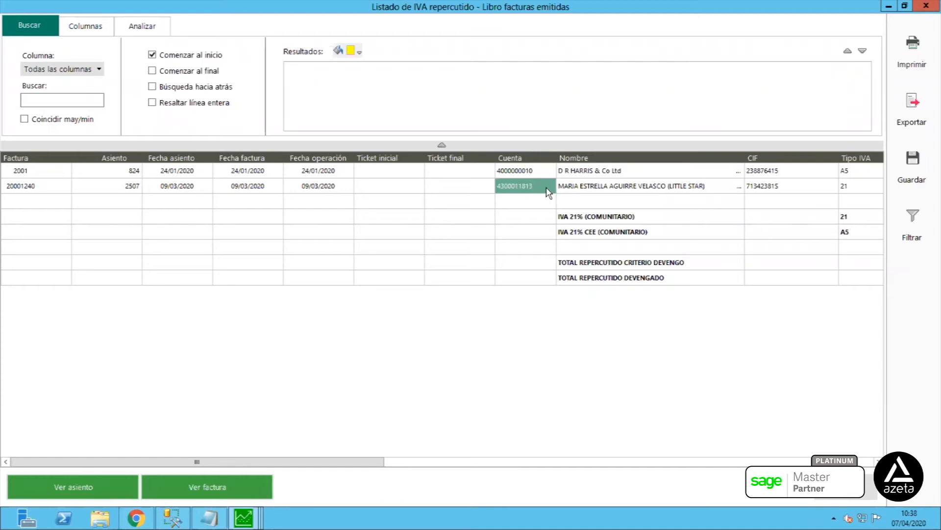
left_click(116, 486)
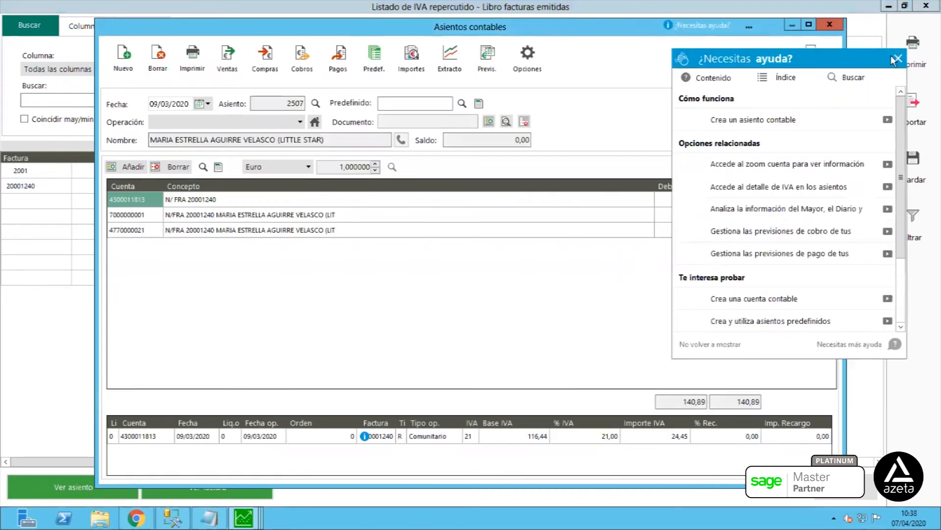
left_click(899, 59)
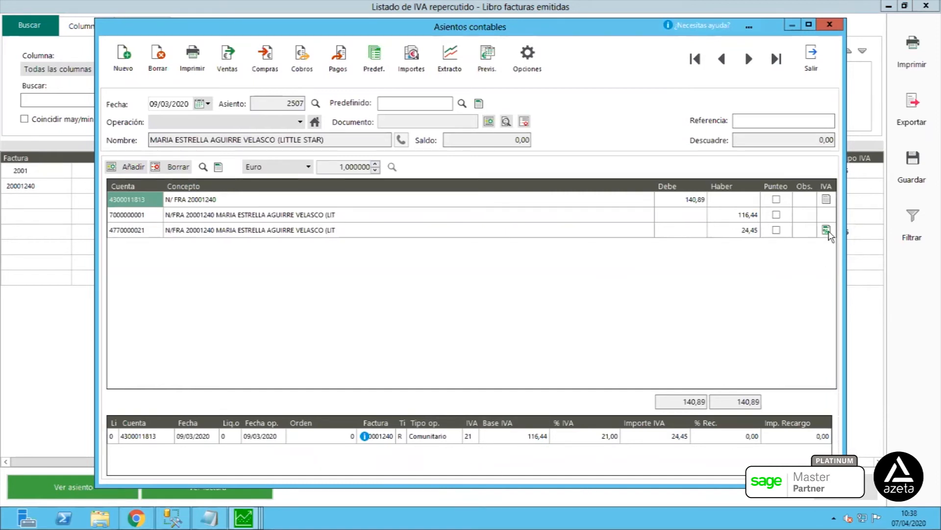
Examine the VAT breakdown of the entry's IVA REPERCUTIDO 21% line and close it without saving changes.
left_click(827, 230)
left_click(828, 231)
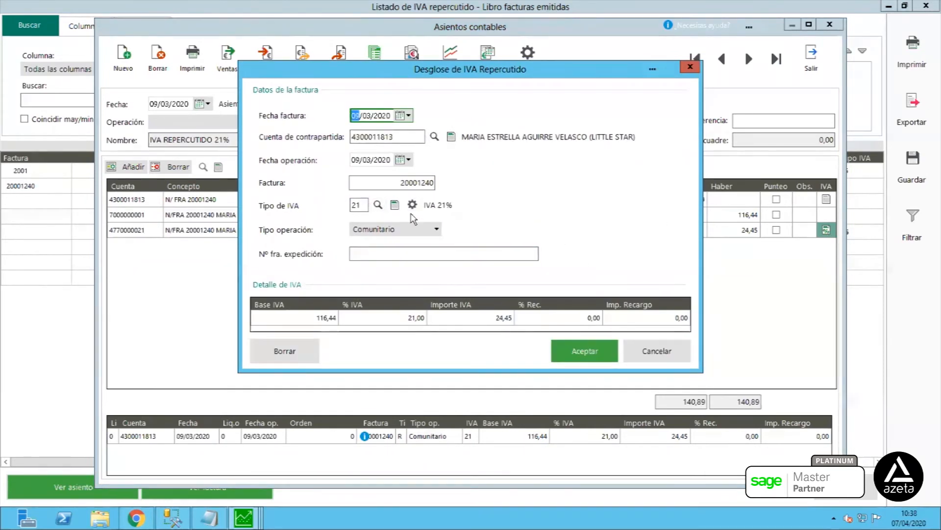
left_click(646, 354)
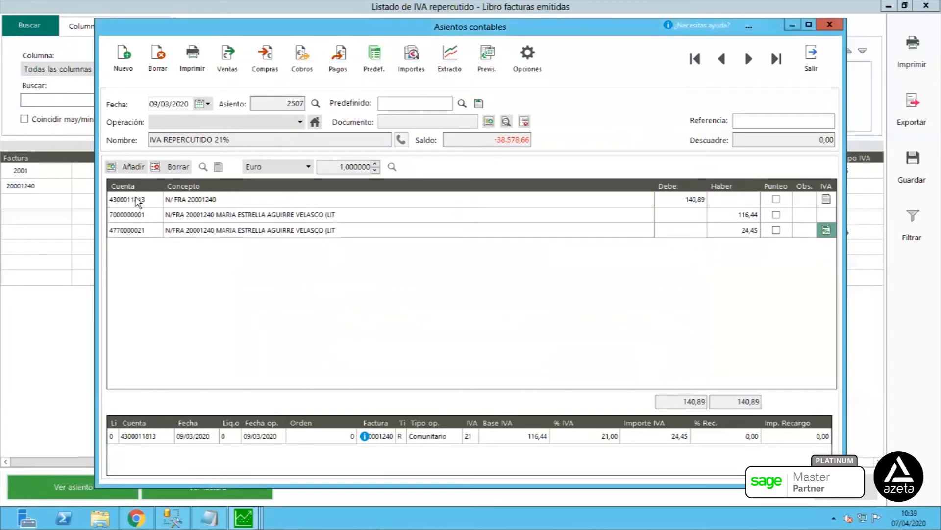
Open the account record of the entry's customer line and examine its contact data and customer classification.
left_click(137, 201)
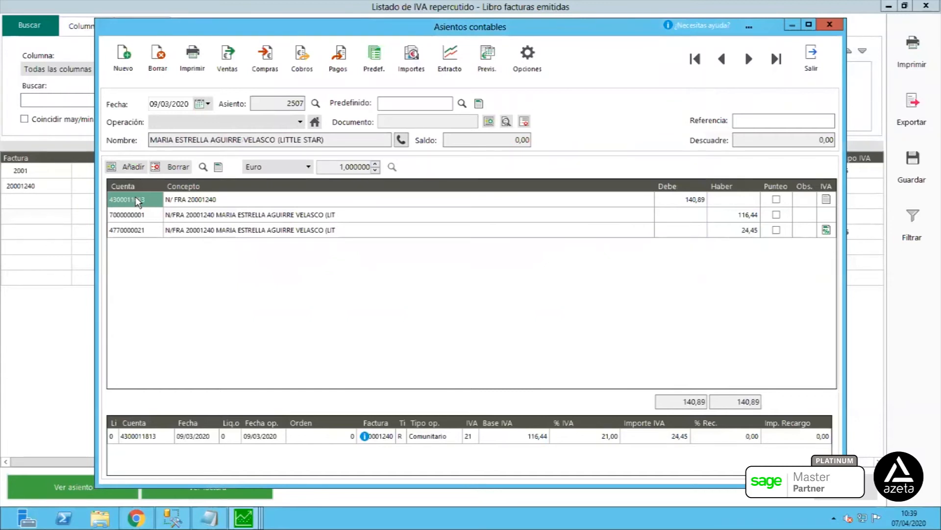
left_click(219, 169)
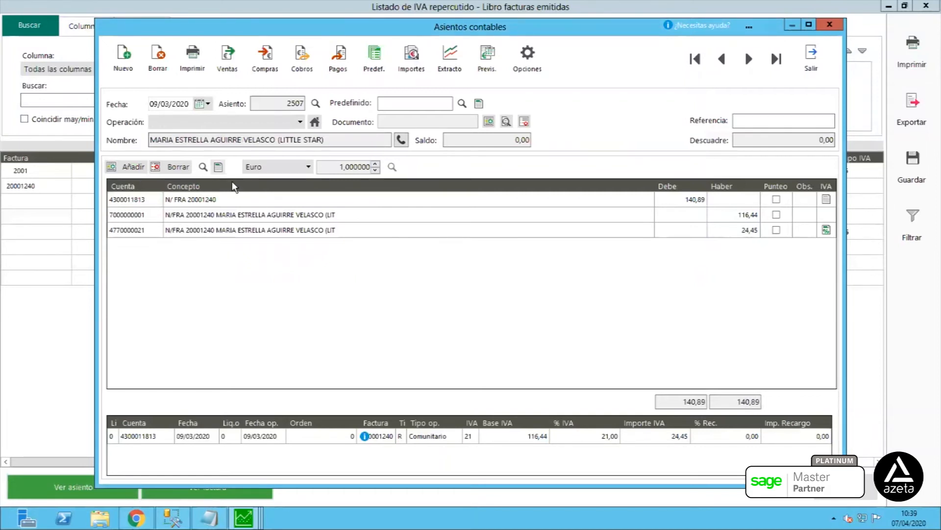
left_click(219, 168)
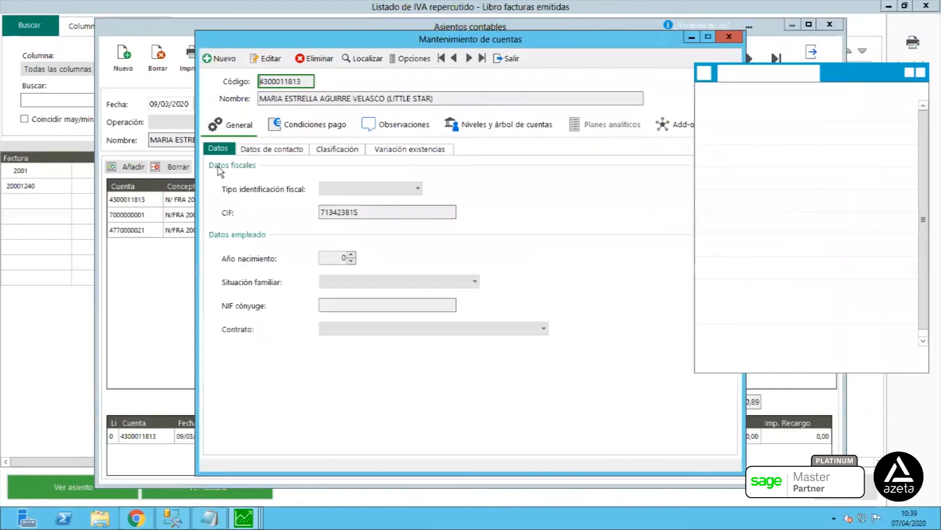
left_click(282, 149)
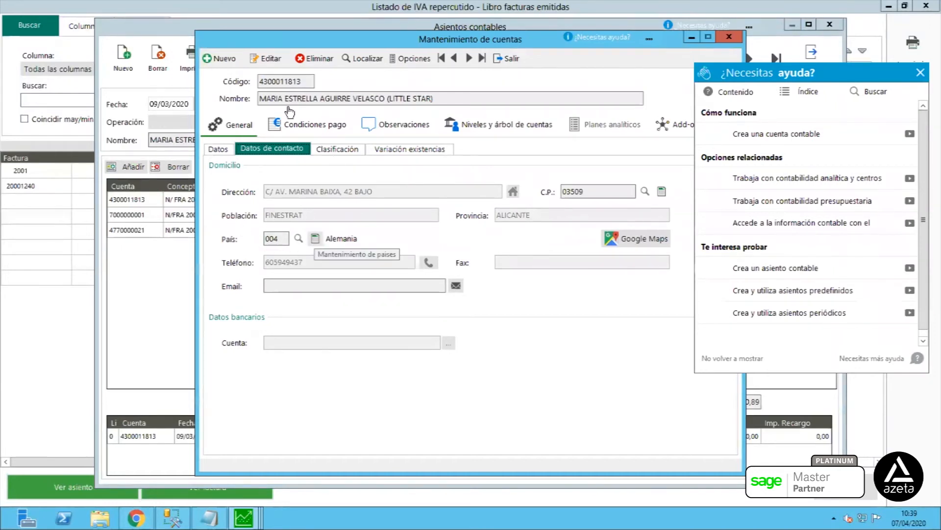
left_click(336, 149)
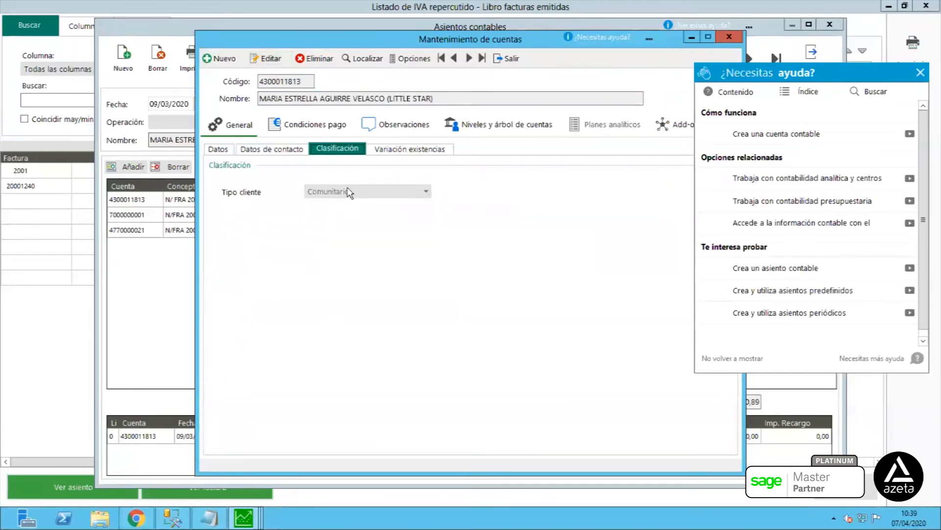
left_click(284, 150)
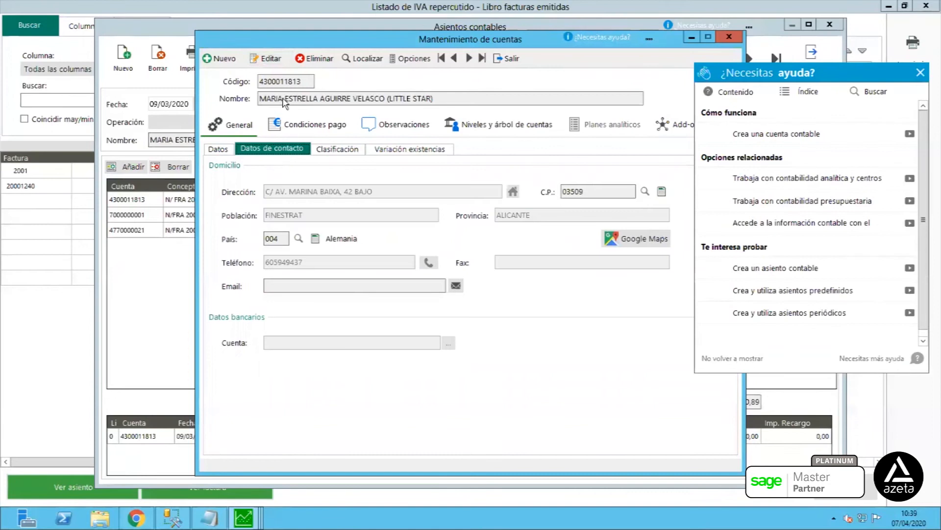
Change the country in the customer's contact data to España and save the account record.
left_click(269, 59)
left_click(299, 238)
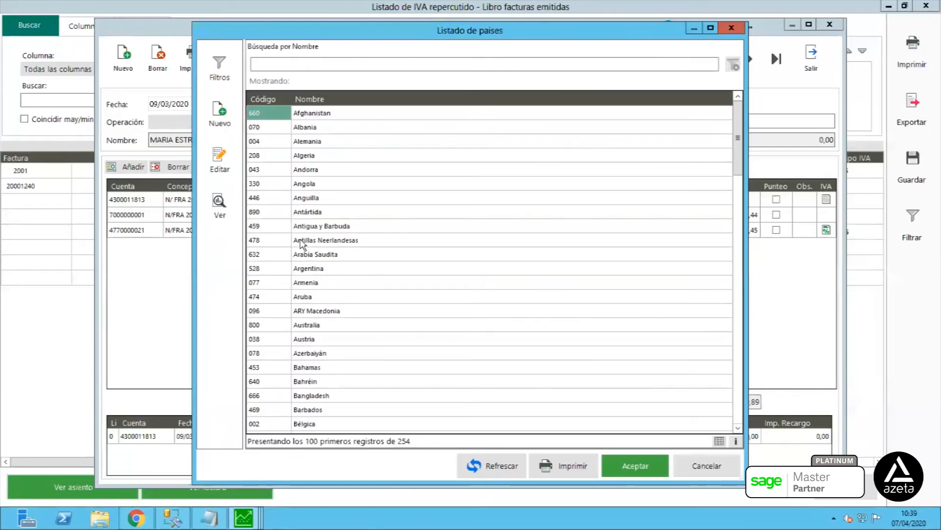
type("espa")
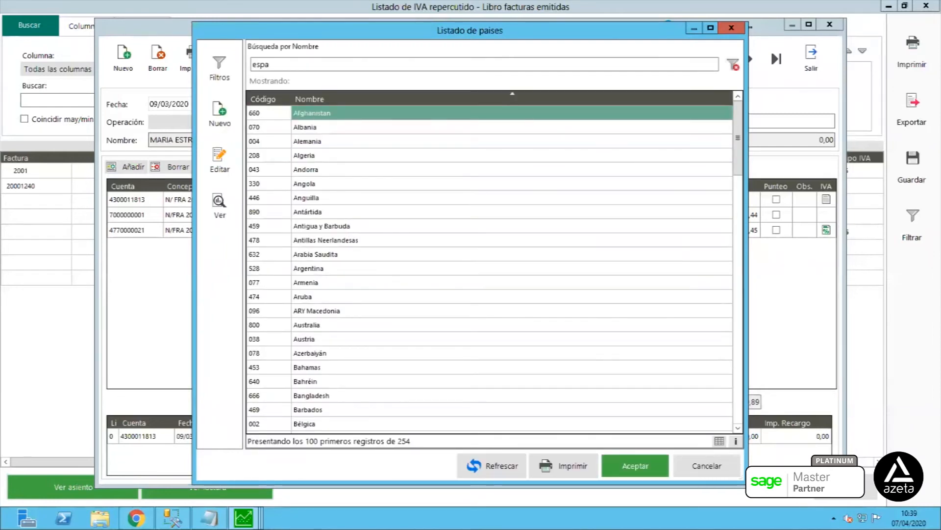
left_click(611, 464)
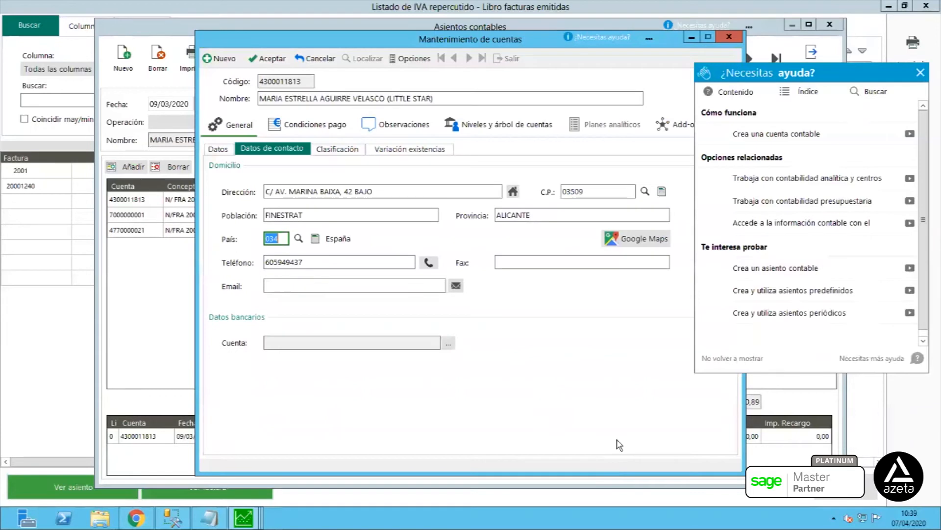
left_click(273, 59)
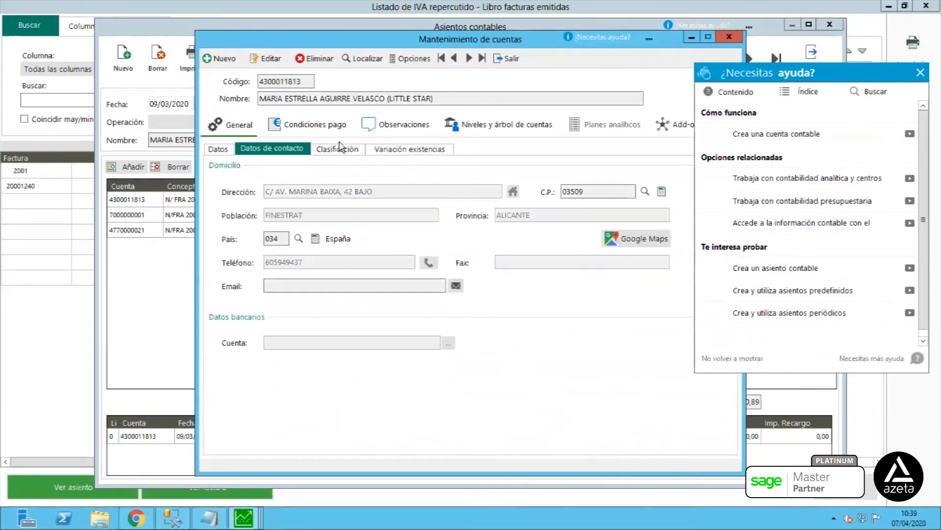
Set the customer's classification type to Nacional, save the account record and return to the accounting entry.
left_click(342, 147)
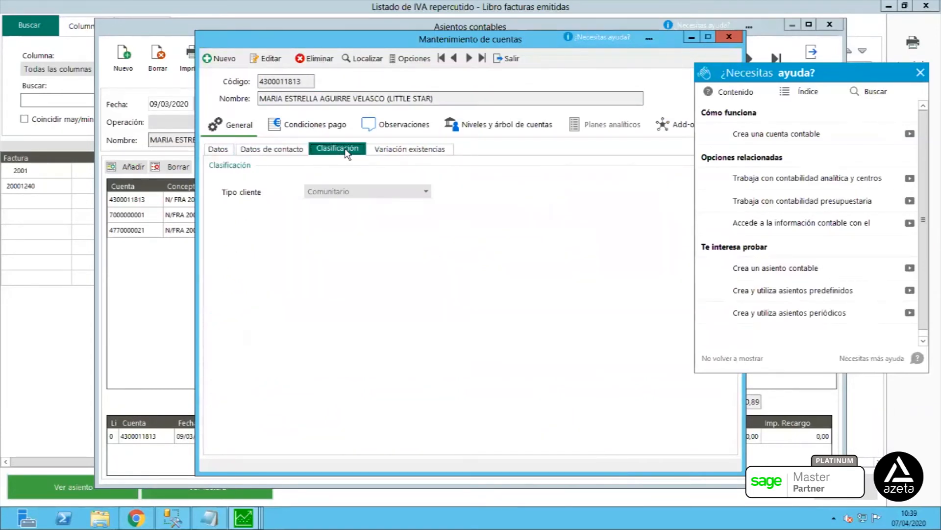
left_click(270, 58)
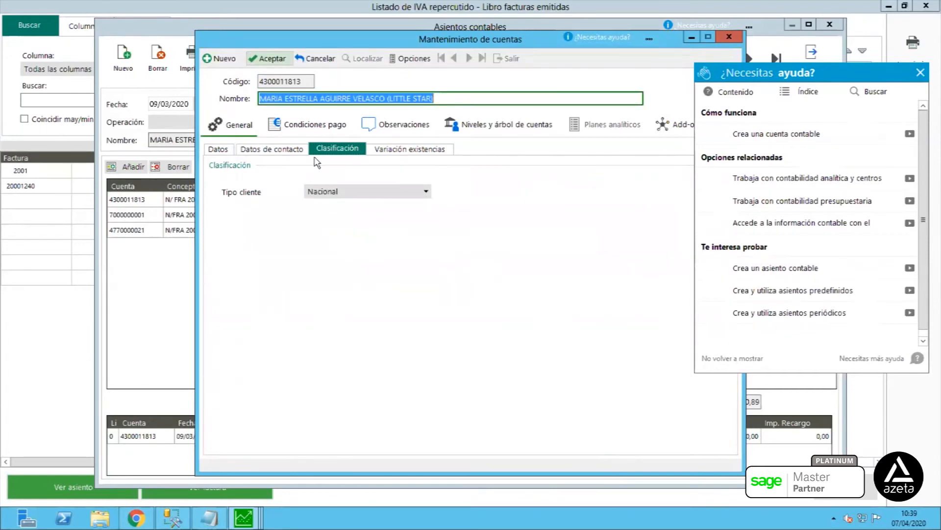
left_click(273, 59)
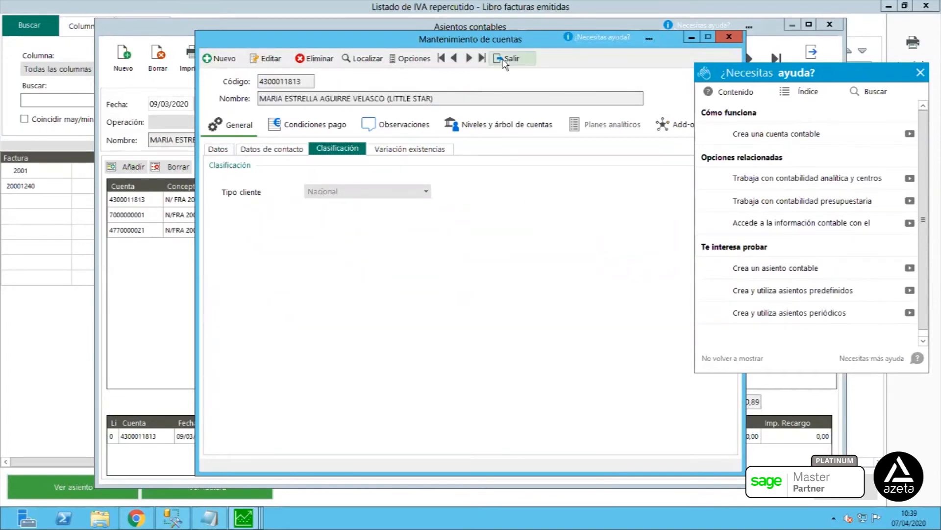
left_click(501, 57)
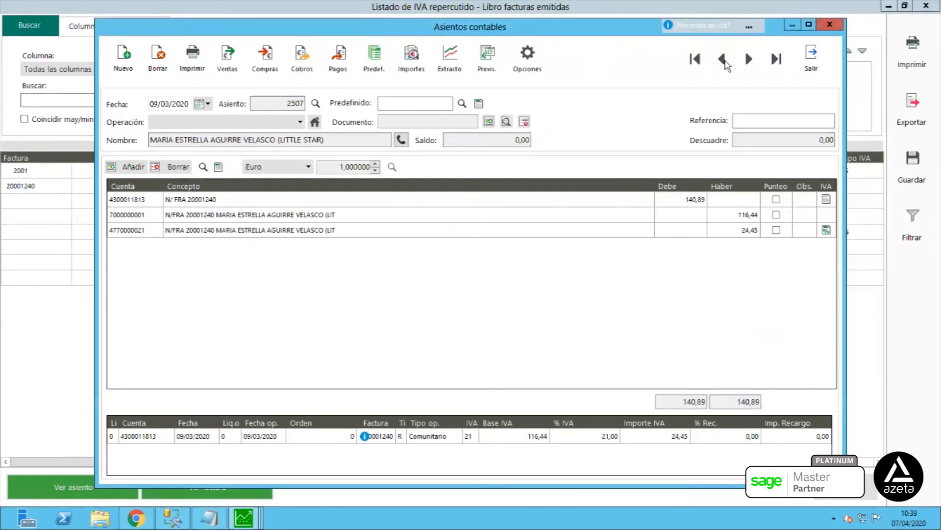
left_click(749, 58)
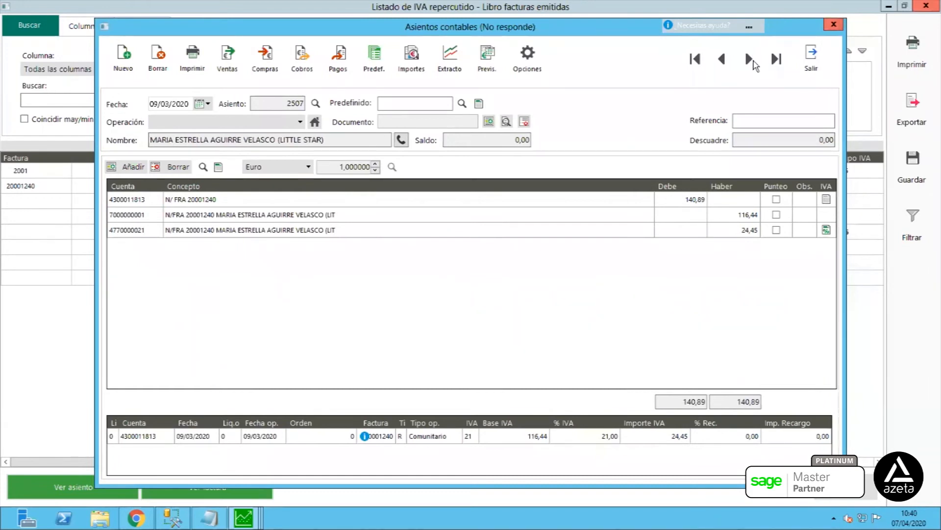
left_click(749, 59)
left_click(749, 59)
left_click(749, 58)
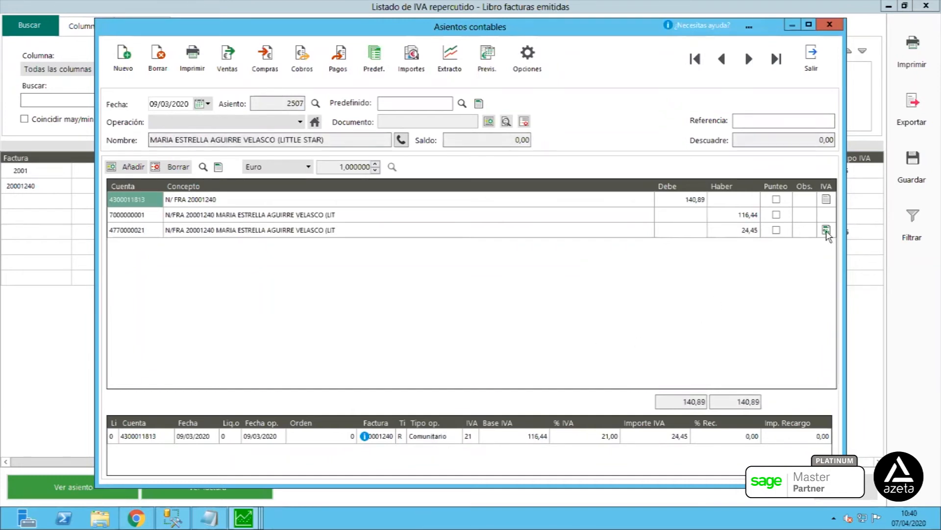
Set the operation type to Nacional in the VAT breakdown of the entry's IVA REPERCUTIDO 21% line and accept it.
left_click(826, 231)
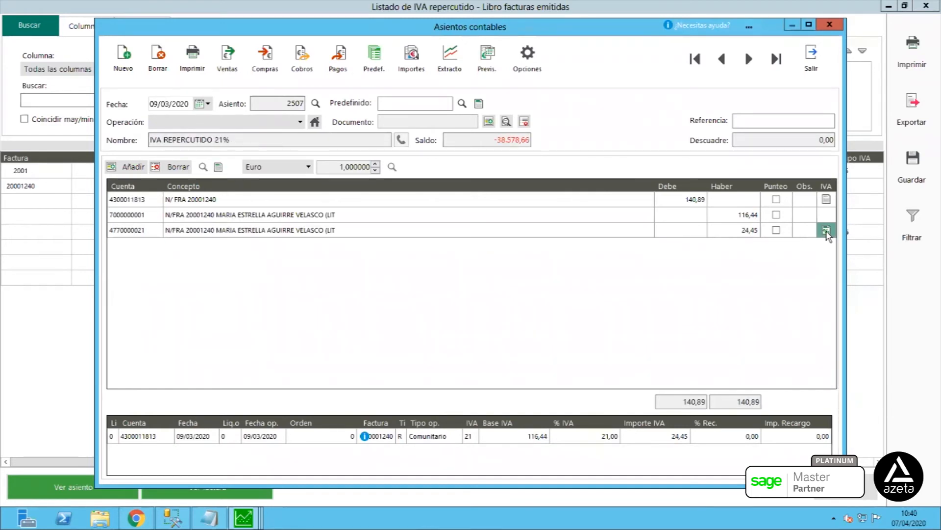
left_click(827, 231)
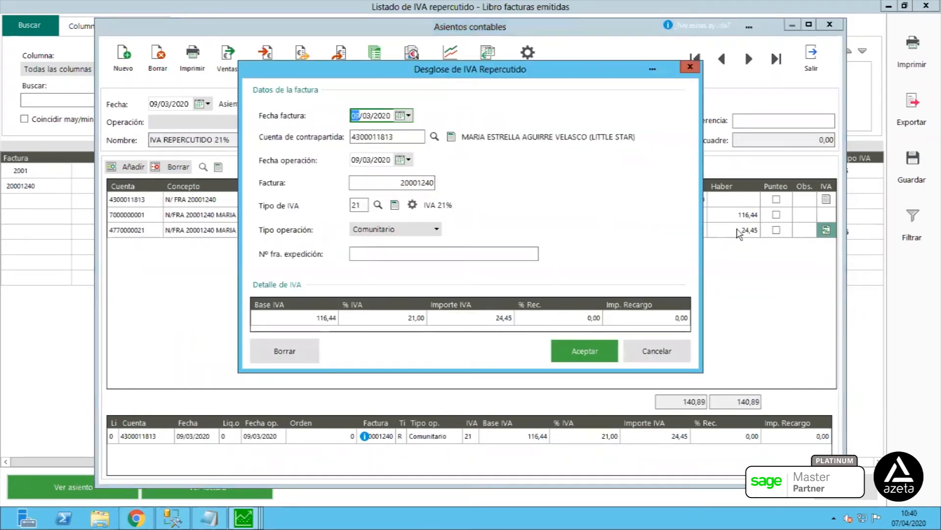
left_click(425, 231)
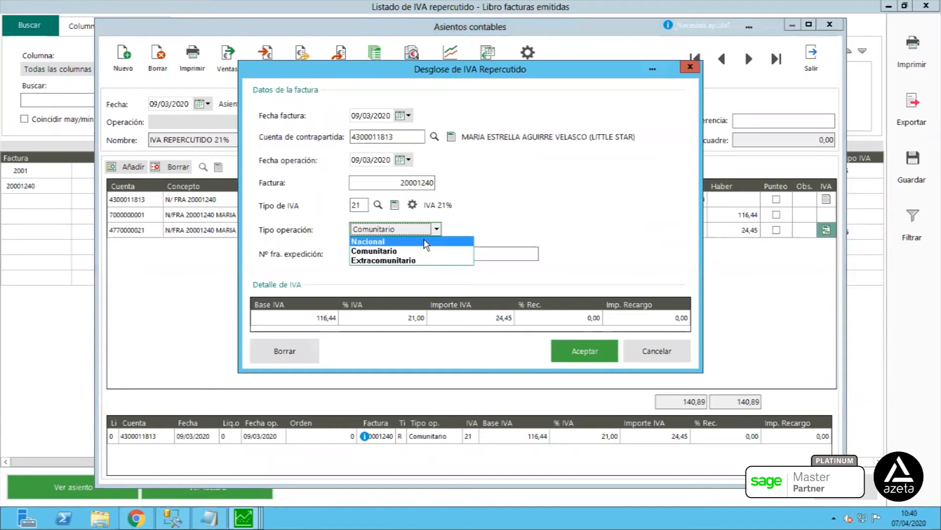
left_click(427, 245)
left_click(583, 357)
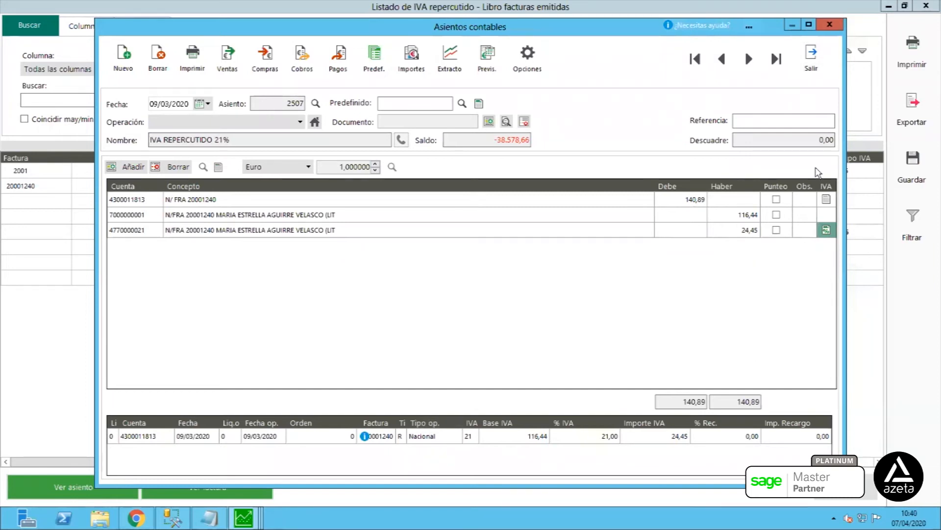
Leave the entry, regenerate the issued-invoices listing with the same filters to check the correction, and close the report.
key("Escape")
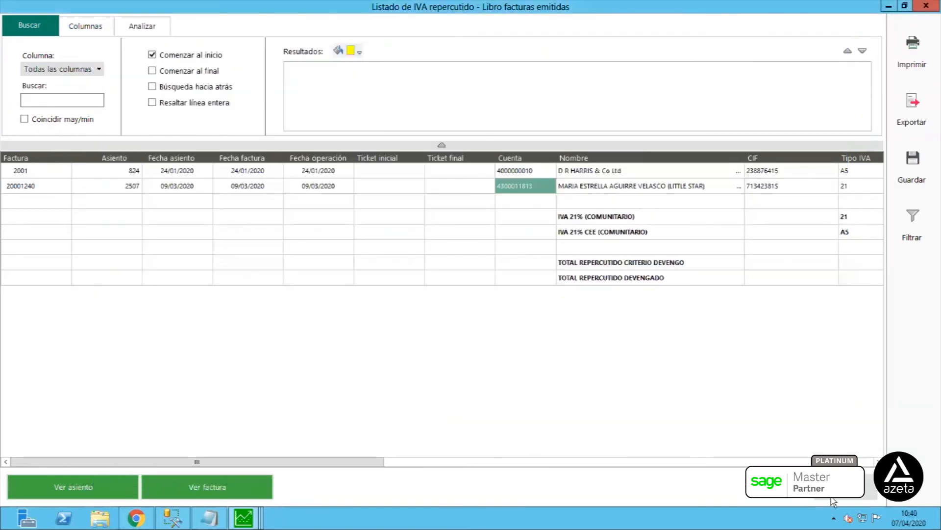
key("Escape")
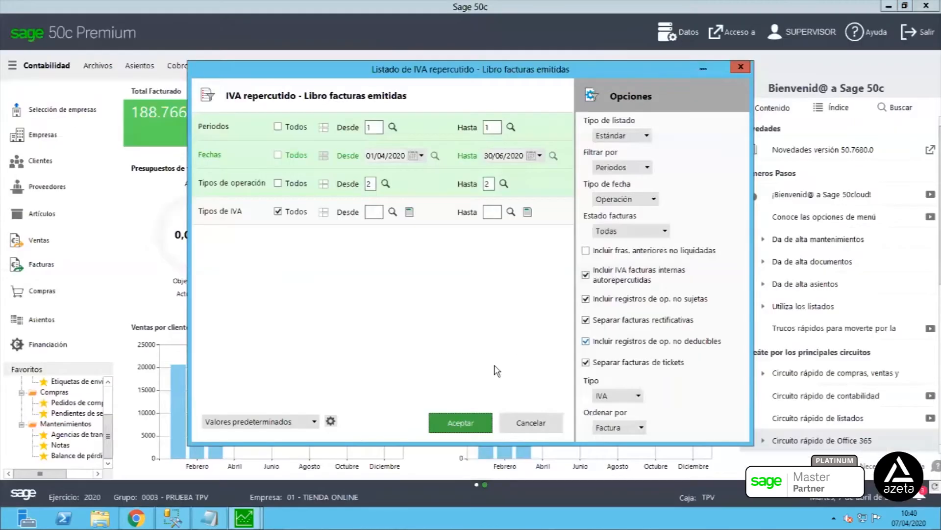
left_click(463, 422)
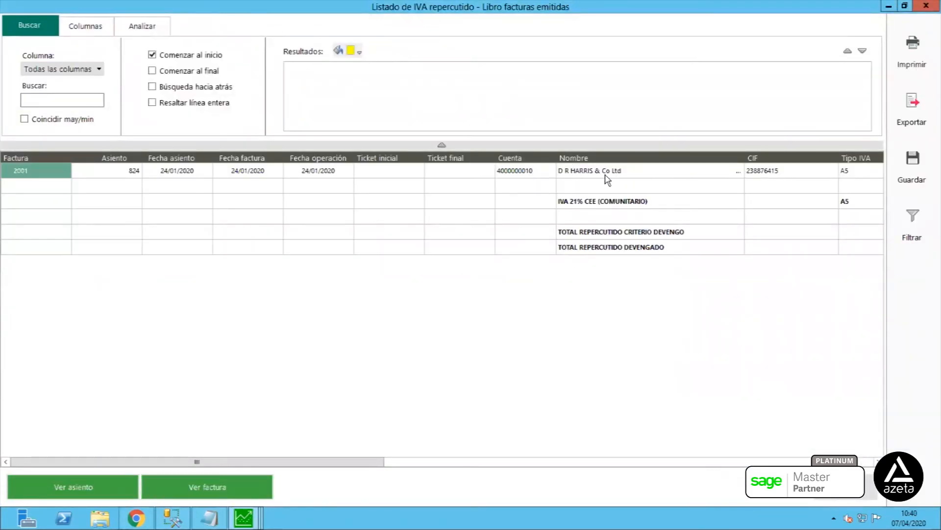
left_click(830, 496)
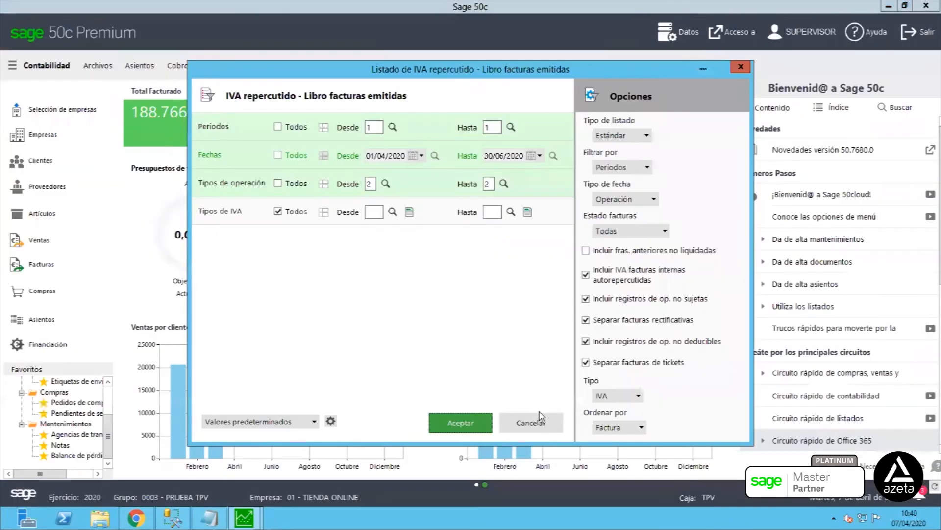
left_click(537, 422)
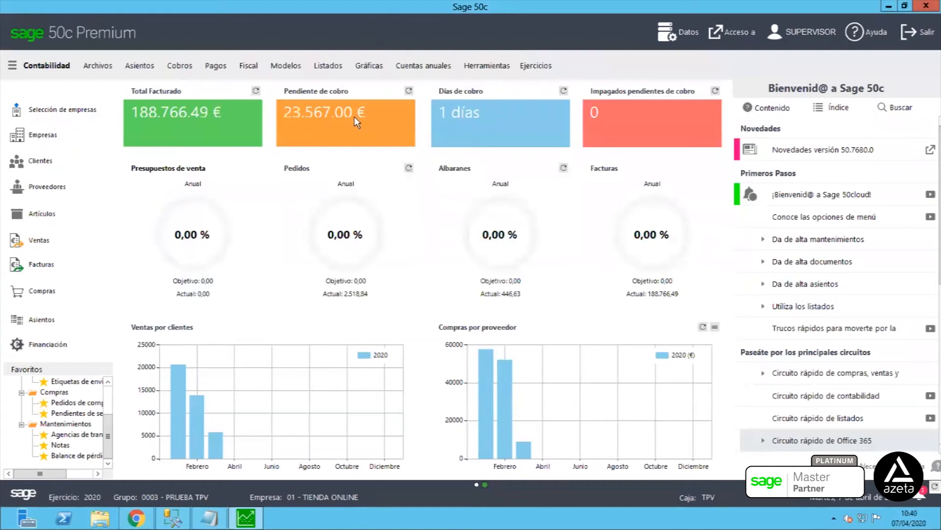
Generate the IVA soportado - Libro facturas recibidas listing for periods 1 to 1.
left_click(255, 67)
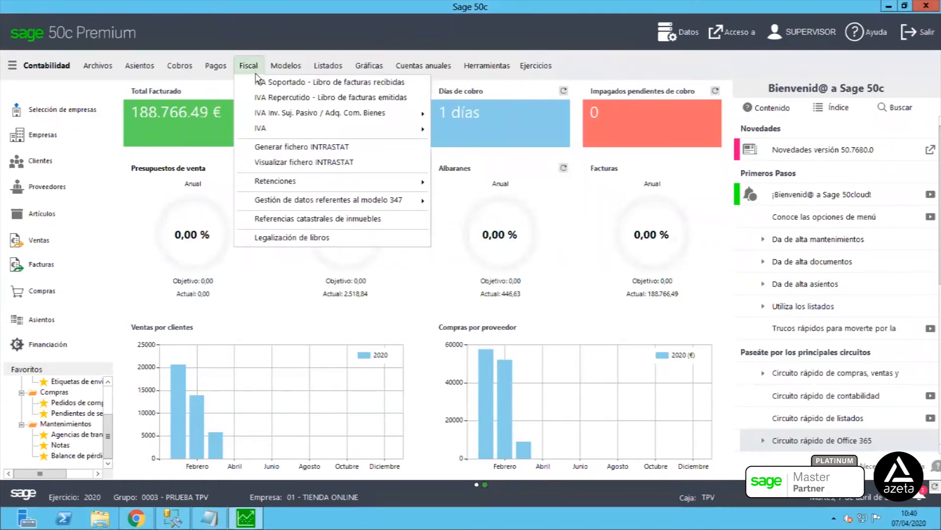
left_click(256, 83)
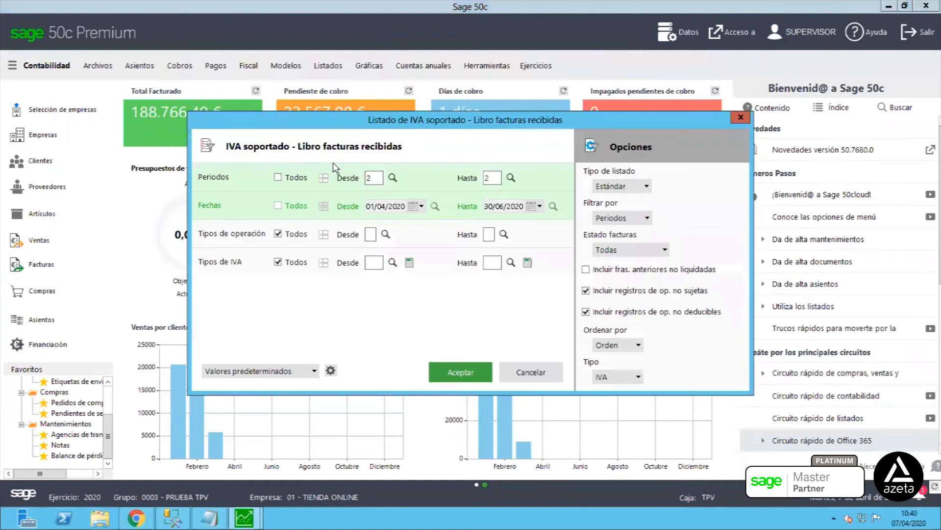
left_click(375, 179)
type("1")
key("Tab")
type("1")
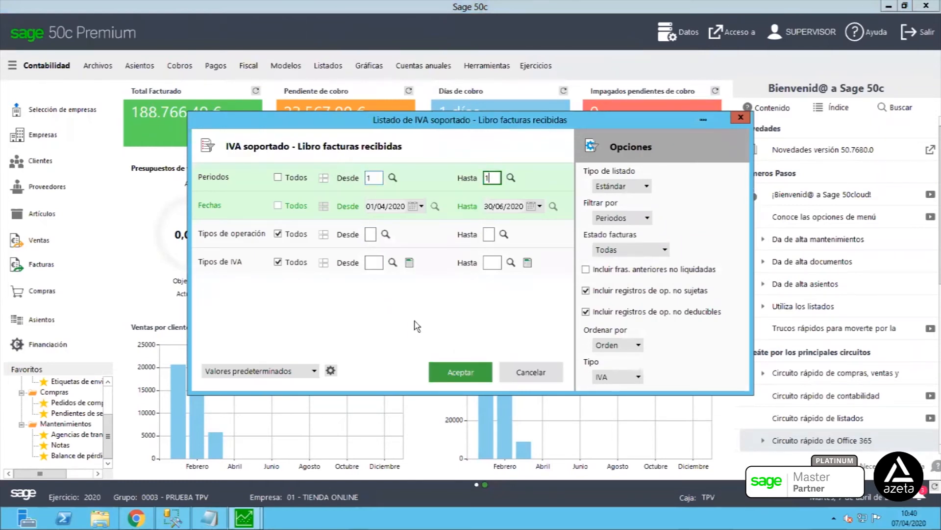
left_click(442, 368)
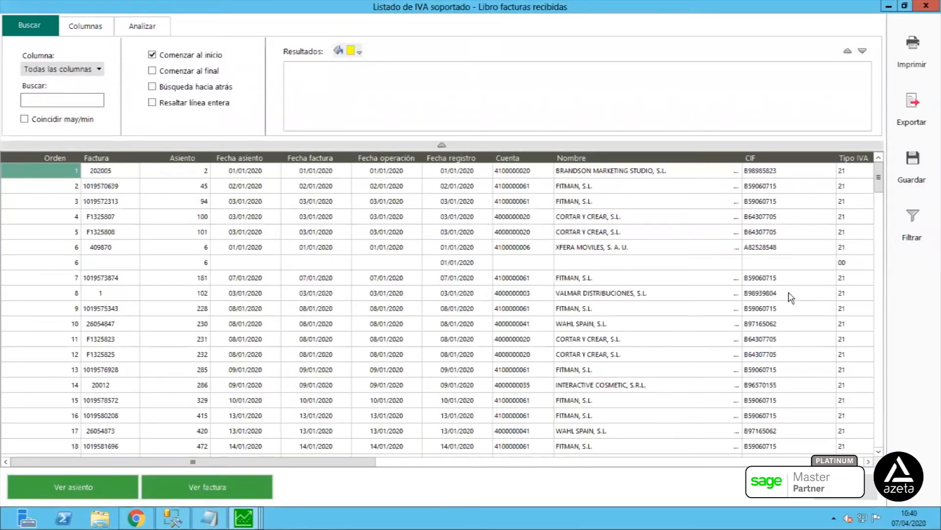
Examine the printers available for the received-invoices listing and close the print options without printing.
left_click(905, 66)
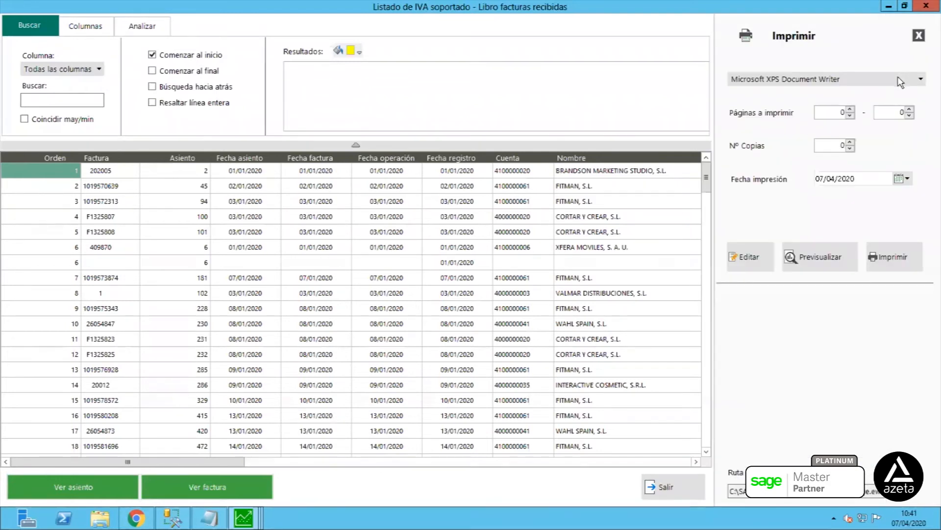
left_click(900, 80)
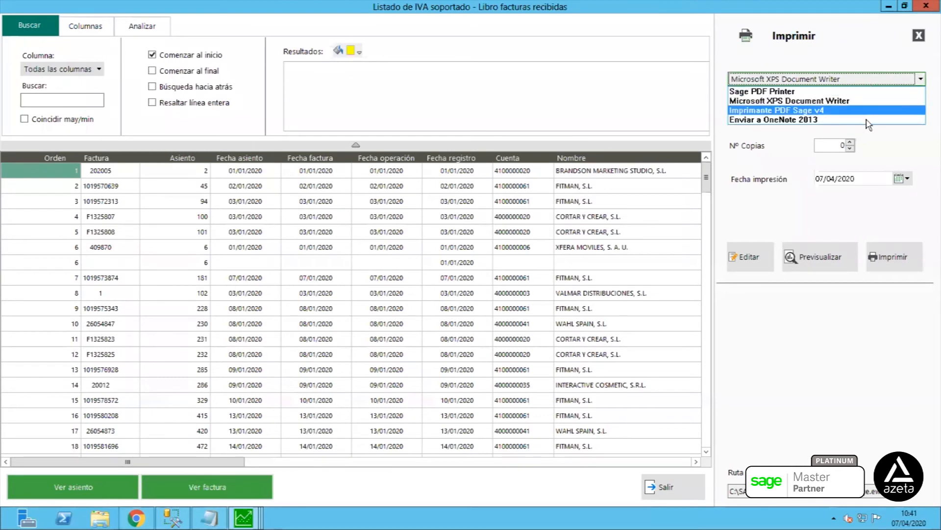
left_click(919, 36)
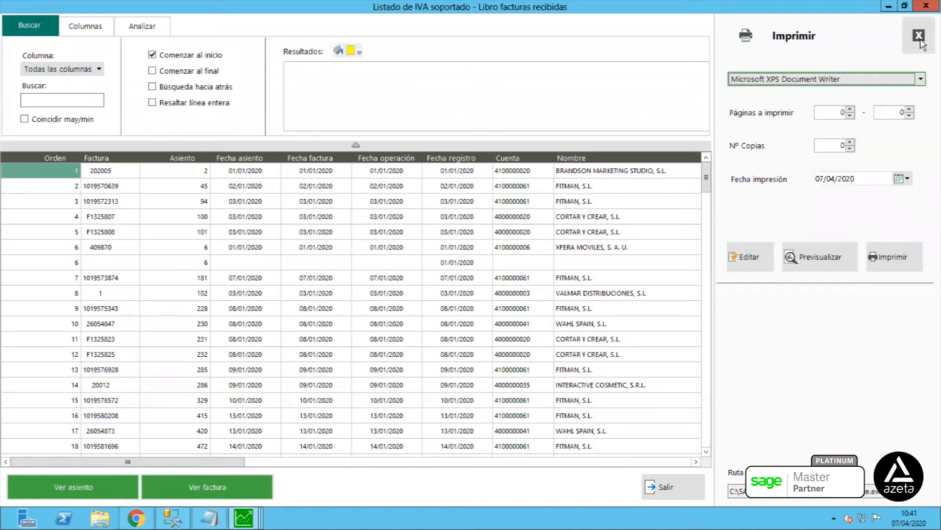
left_click(920, 41)
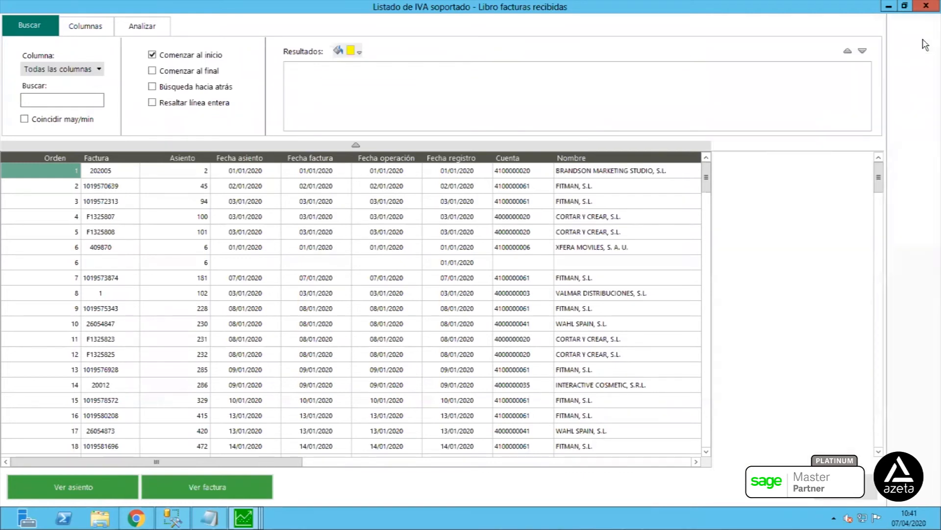
Export the received-invoices listing to Excel as Soportado 1T.xlsx in the IVA 1Trimestre 2020 desktop folder, with the document opened after export.
left_click(913, 108)
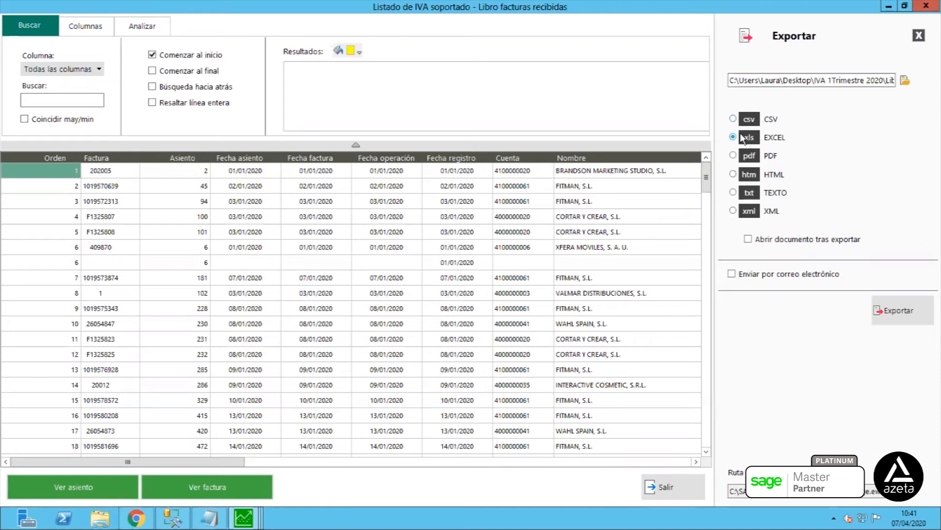
left_click(905, 81)
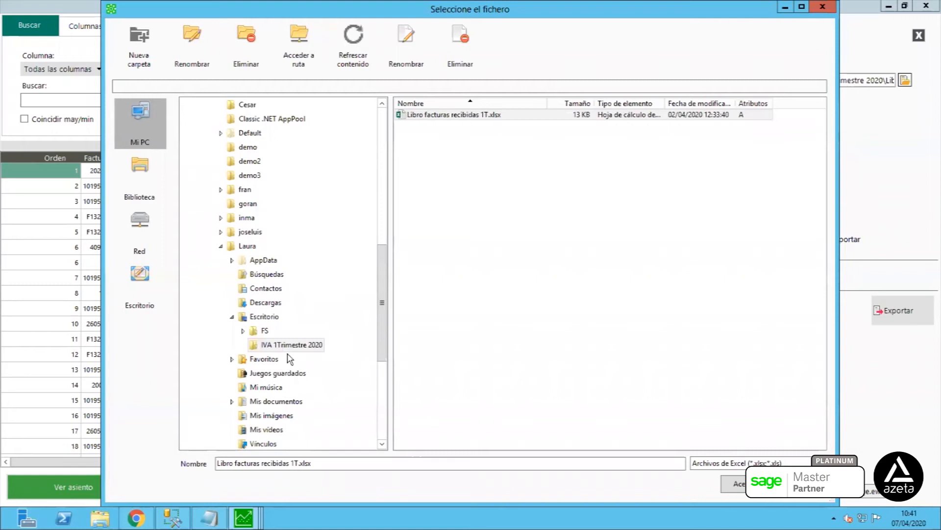
left_click(263, 317)
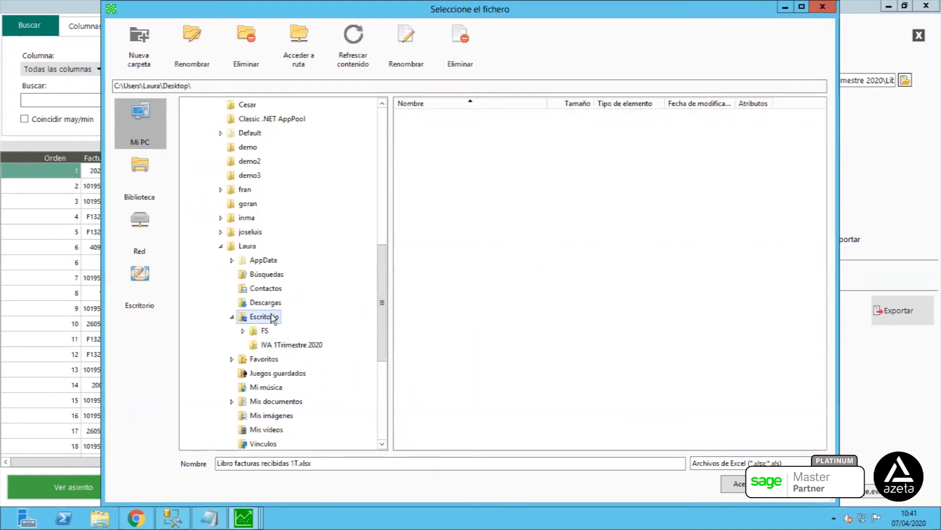
left_click(292, 345)
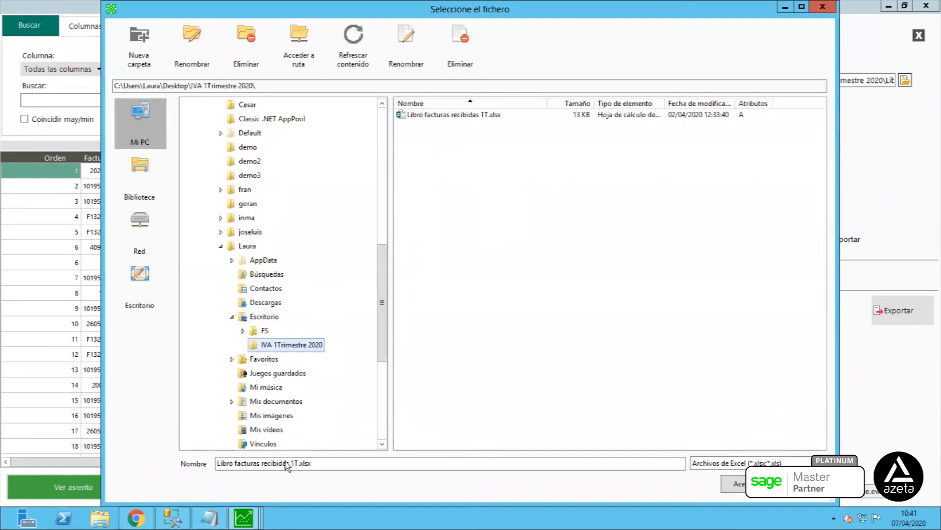
left_click(300, 464)
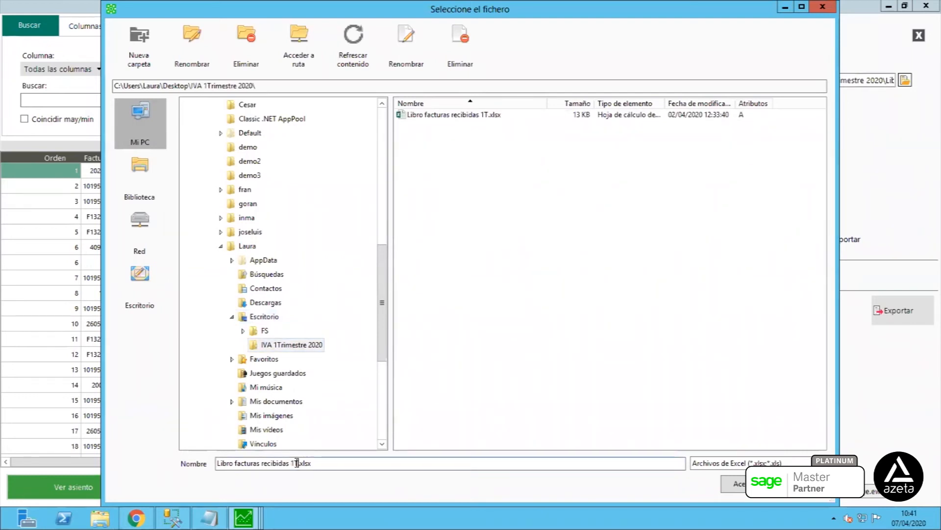
left_click_drag(299, 464, 164, 461)
type("Soportado")
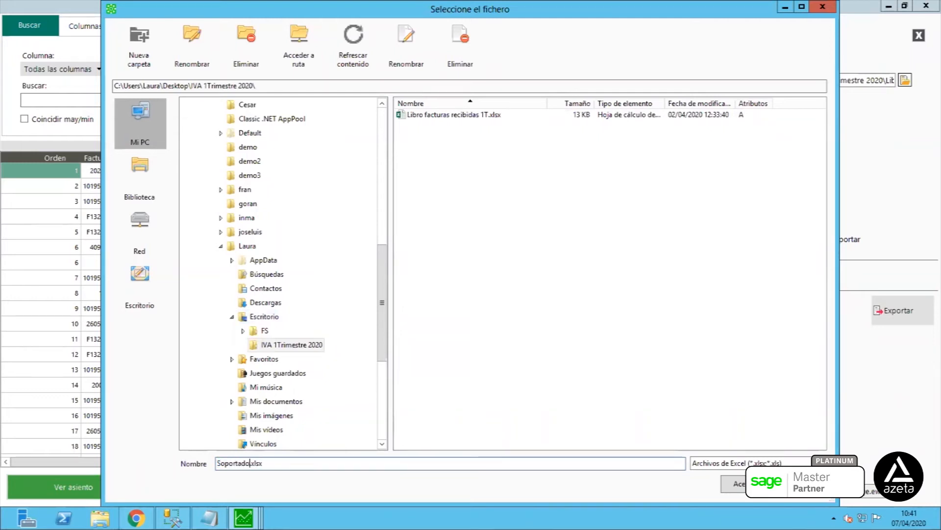
type(" 1T")
left_click(741, 484)
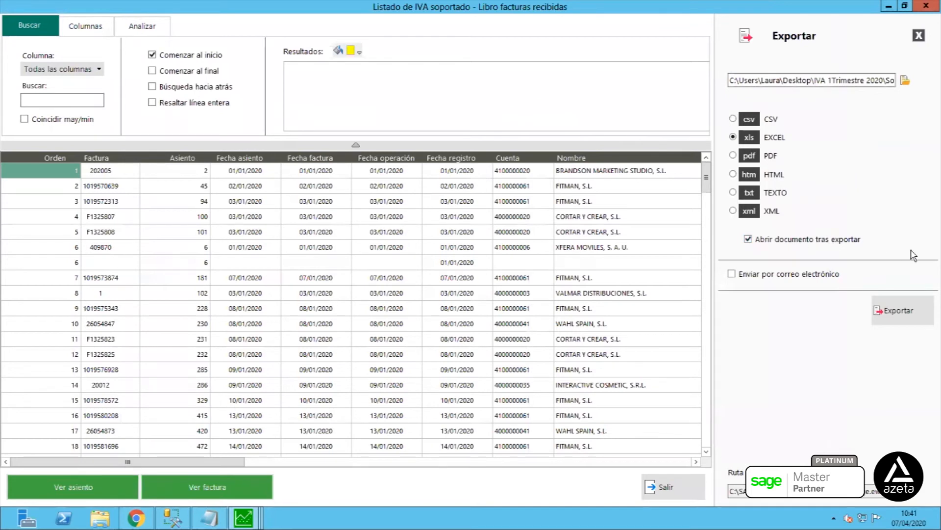
left_click(899, 316)
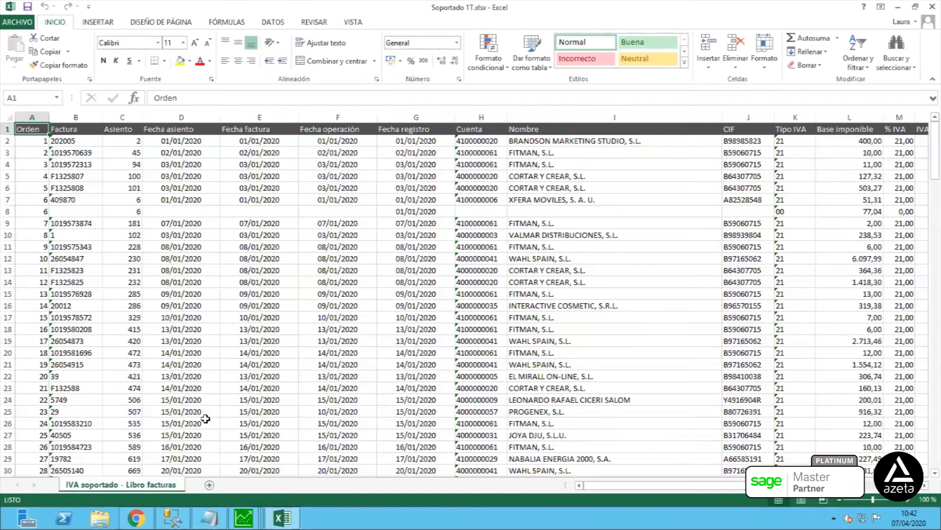
Examine the remaining columns of the exported workbook, and close it along with the received-invoices listing and its filters.
left_click_drag(630, 486, 751, 499)
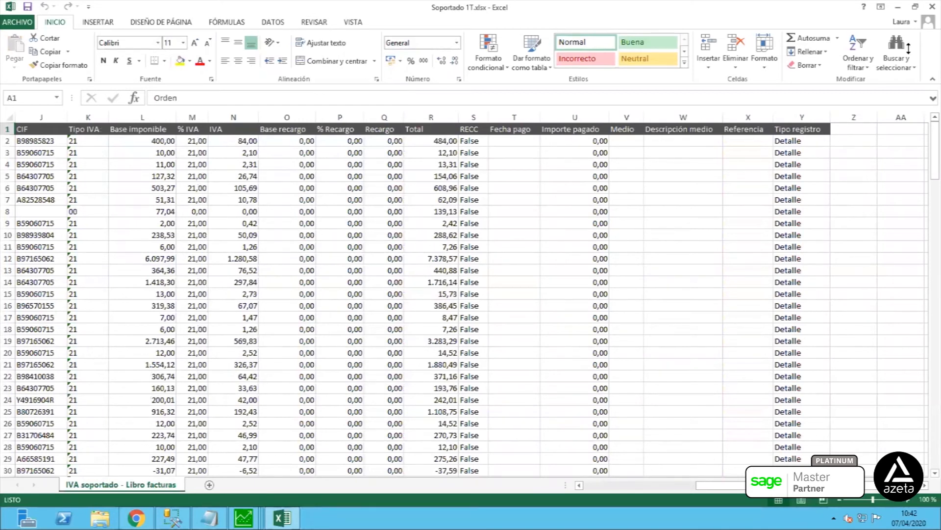
left_click(930, 8)
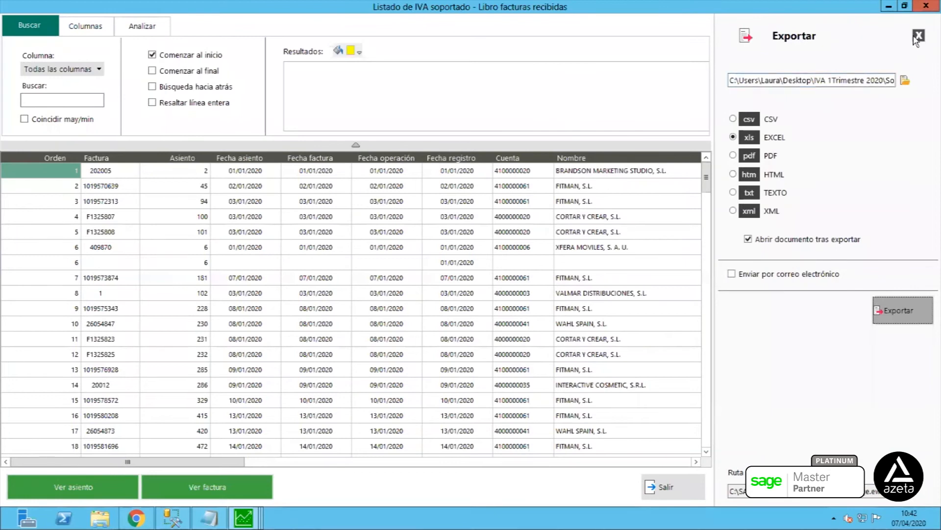
left_click(923, 8)
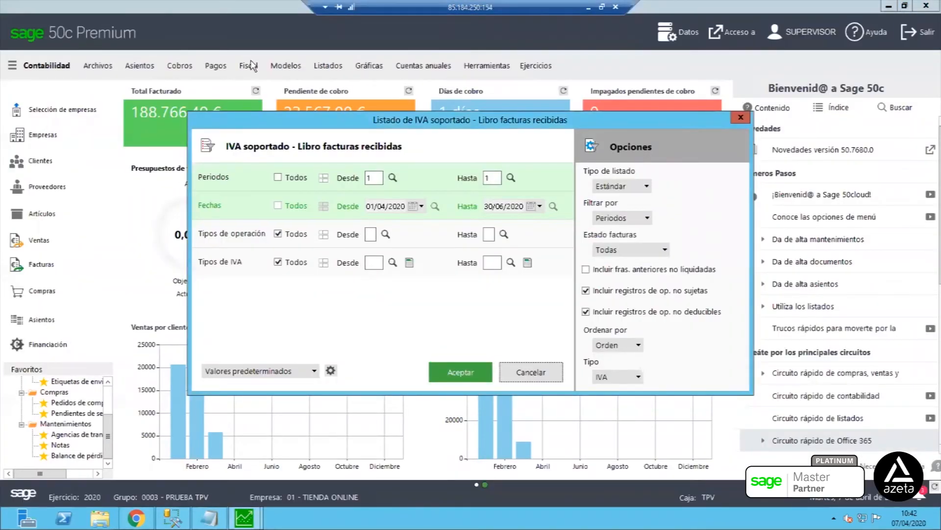
left_click(533, 373)
Generate the IVA repercutido - Libro facturas emitidas listing for periods 1 to 1.
left_click(248, 69)
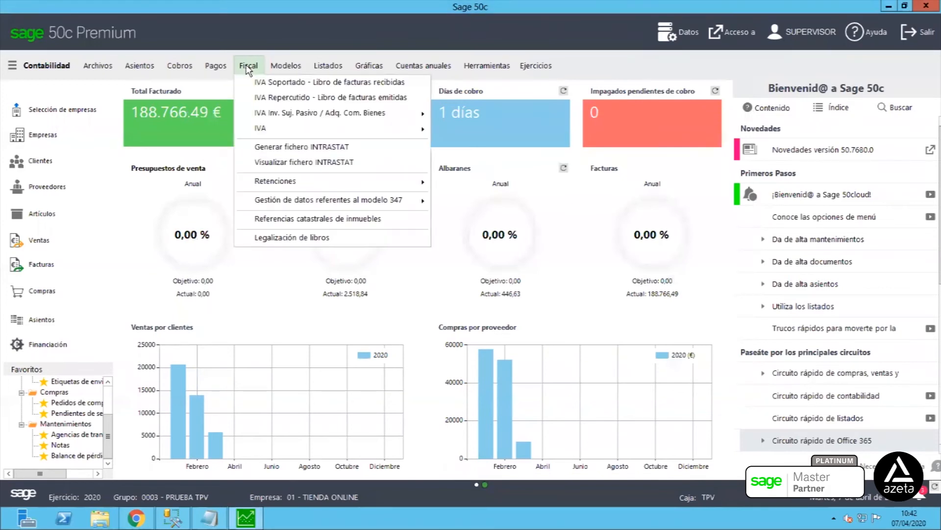
left_click(251, 95)
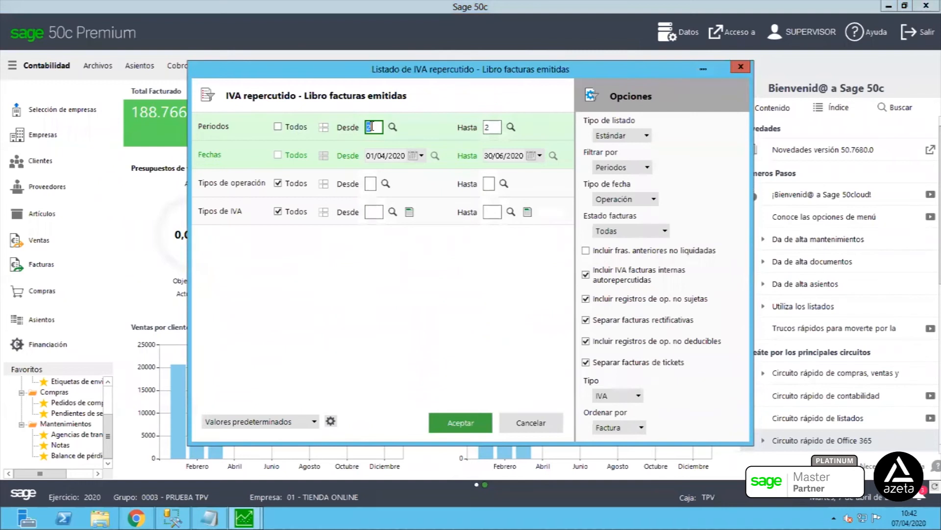
key("Tab")
type("1")
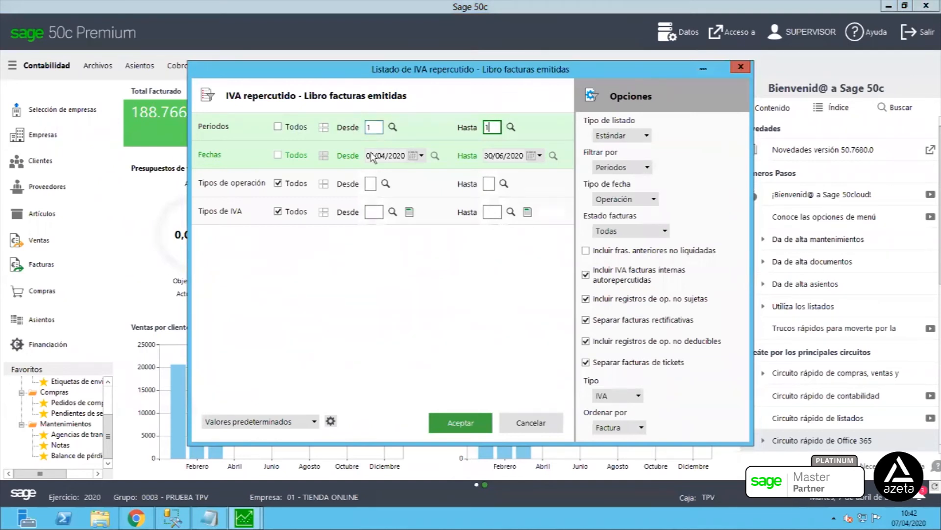
left_click(441, 422)
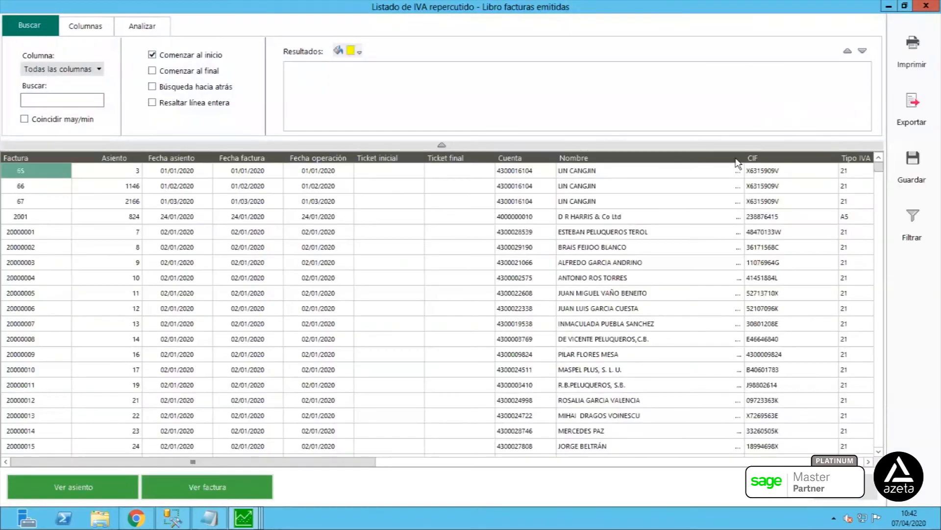
Export the issued-invoices listing to PDF as Repercutido 1T.pdf in the IVA 1Trimestre 2020 folder, with the document opened after export.
left_click(913, 106)
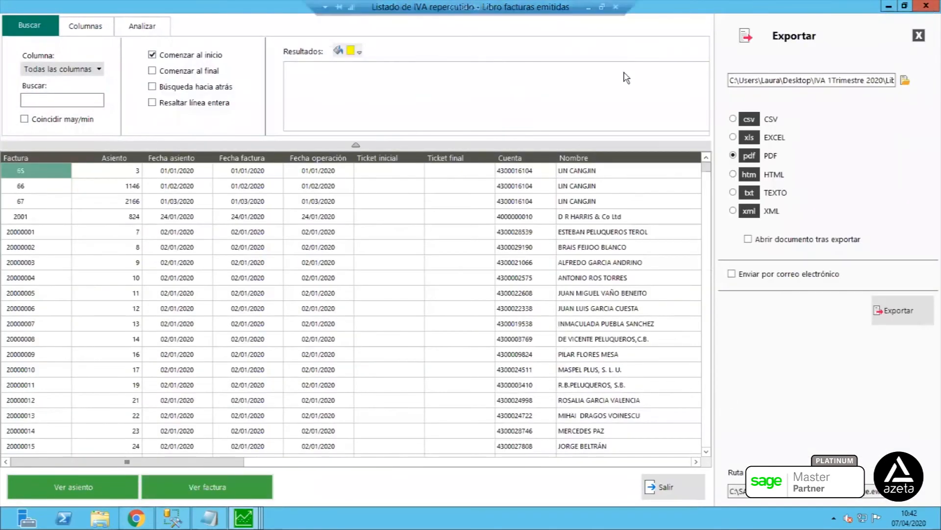
left_click(905, 81)
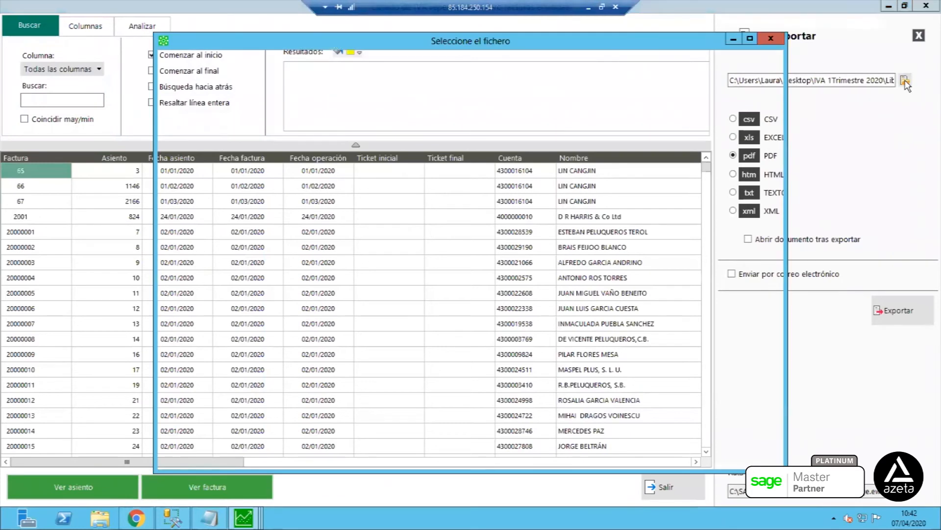
left_click(319, 324)
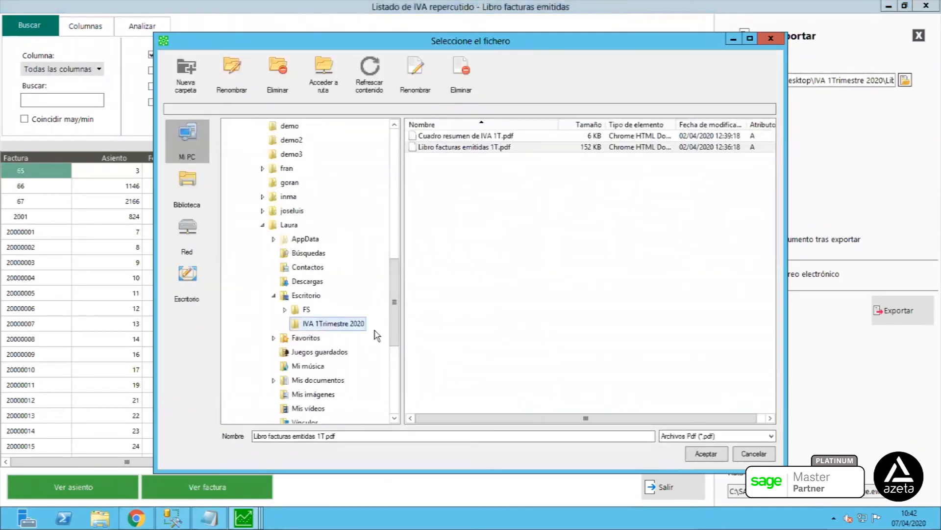
left_click(320, 436)
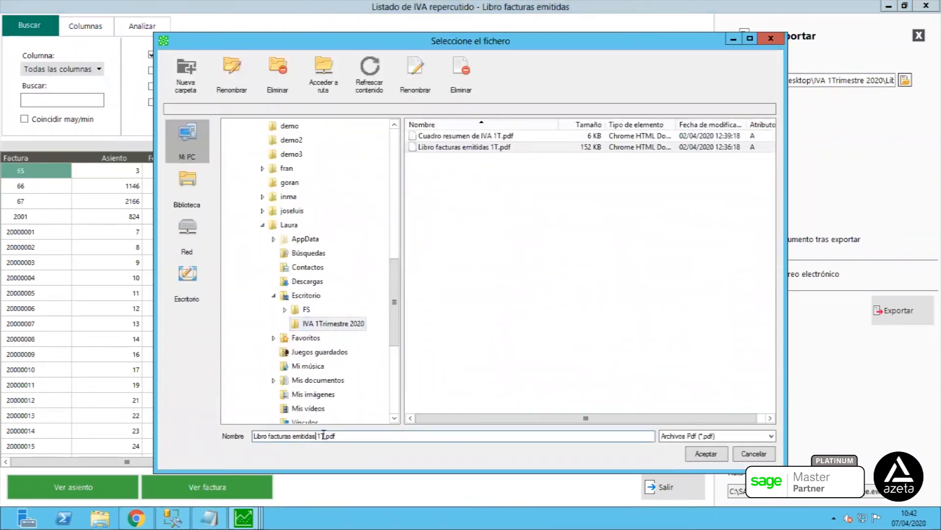
key("shift+Home")
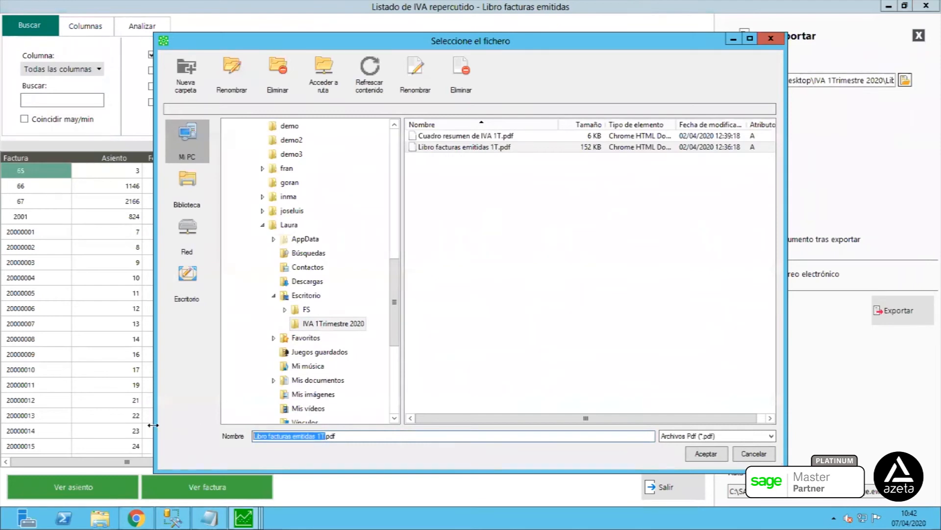
type("Repercutido 1T")
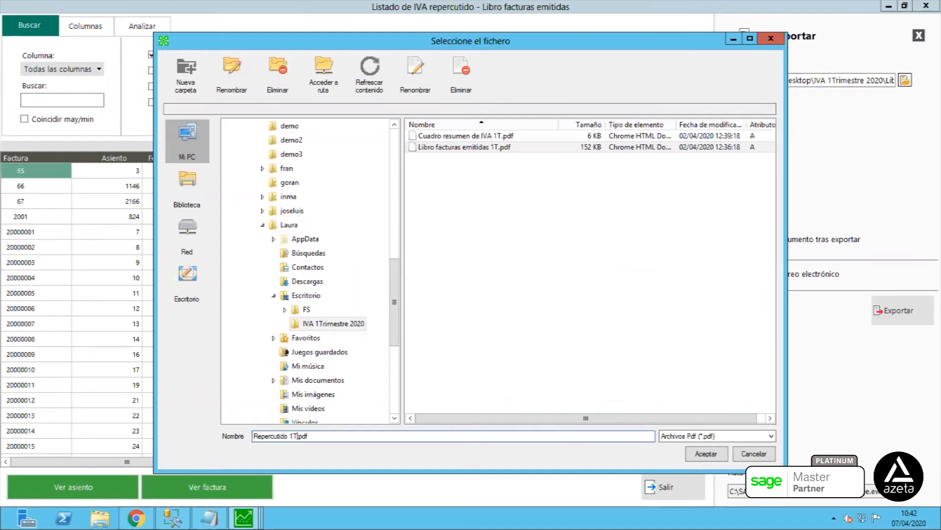
left_click(702, 456)
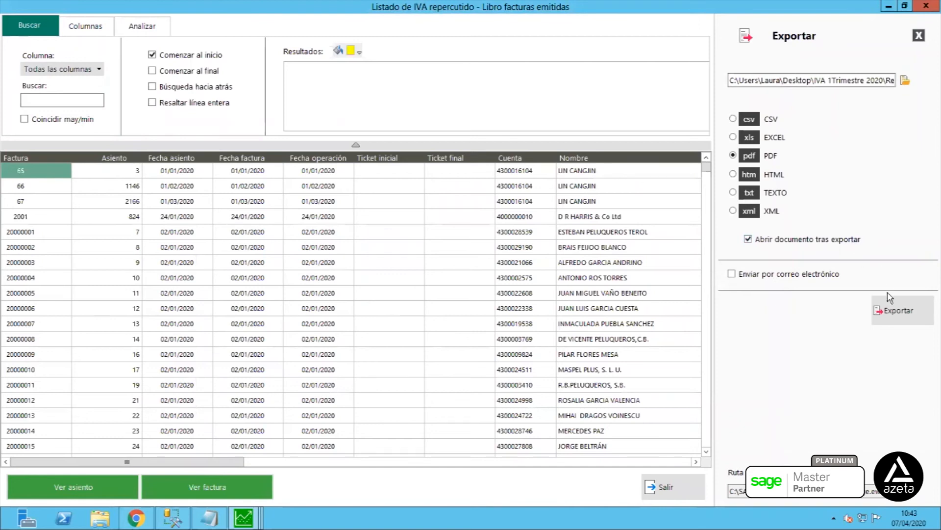
left_click(891, 312)
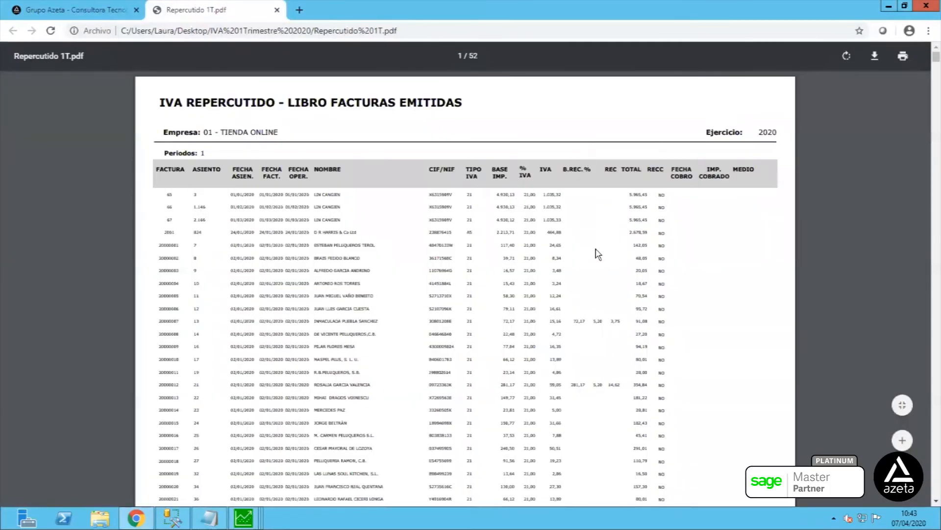
Look through the exported issued-invoices PDF down to the VAT totals on its final pages and close it.
scroll(599, 254, "down", 15)
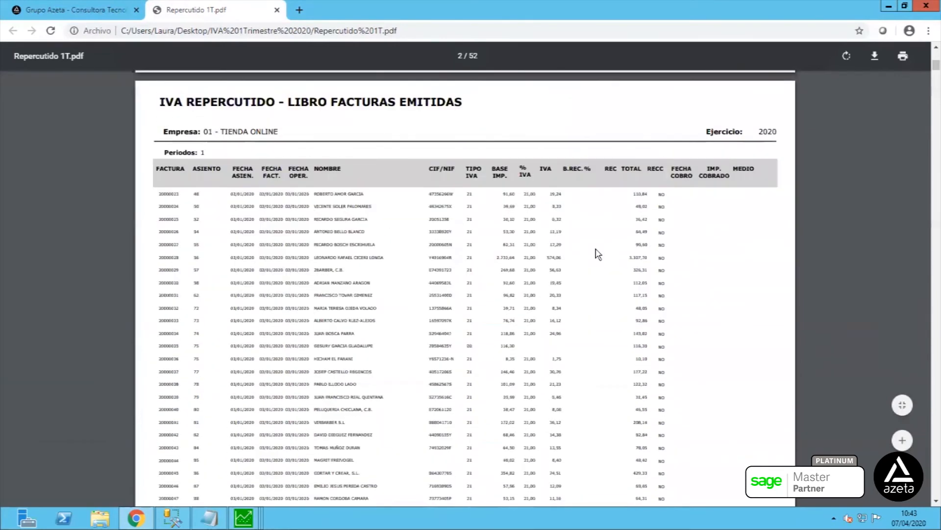
scroll(598, 254, "down", 10)
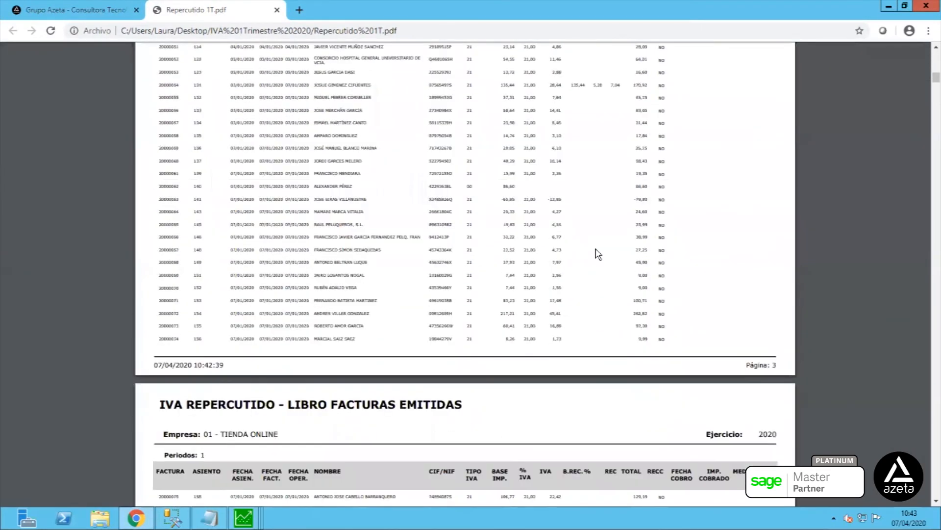
scroll(598, 254, "down", 20)
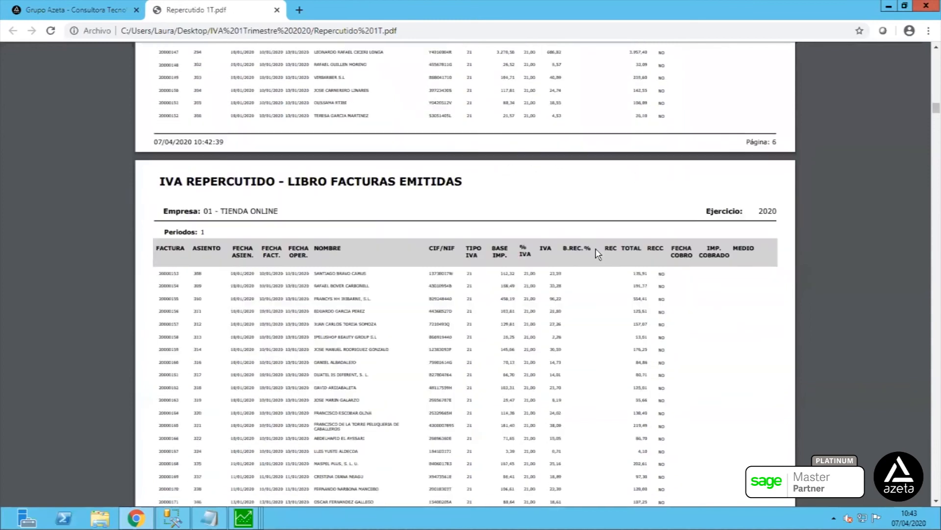
scroll(598, 254, "down", 20)
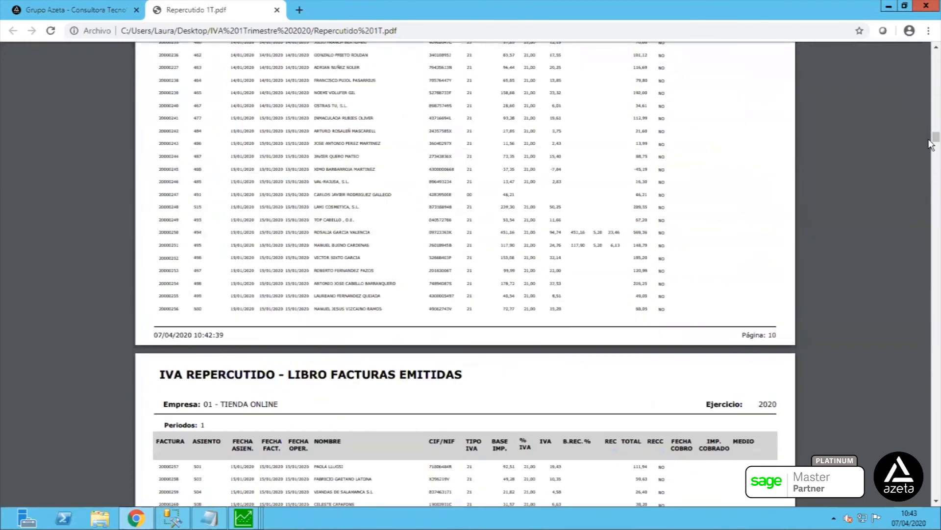
left_click_drag(936, 138, 929, 510)
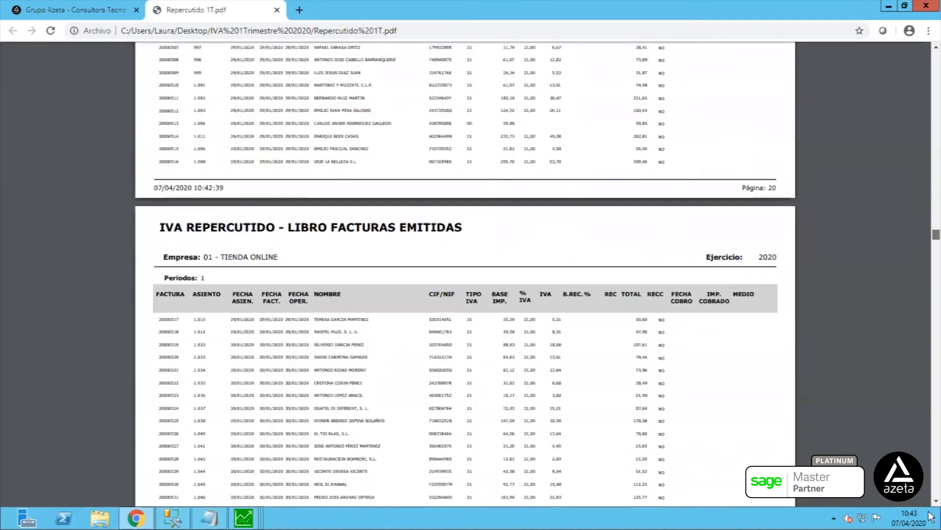
scroll(505, 283, "up", 5)
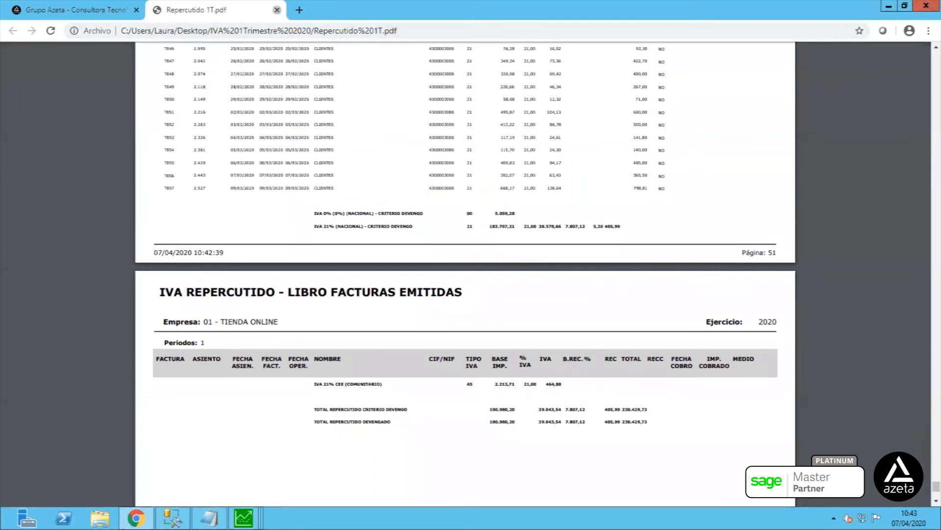
left_click(277, 10)
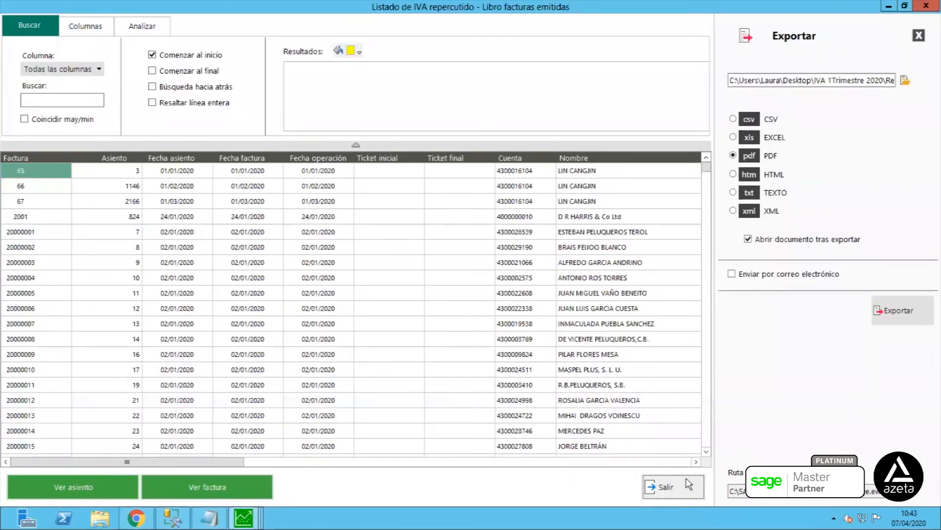
Leave the issued-invoices listing, return to Sage 50c, and cancel the listing's filter dialog.
left_click(686, 484)
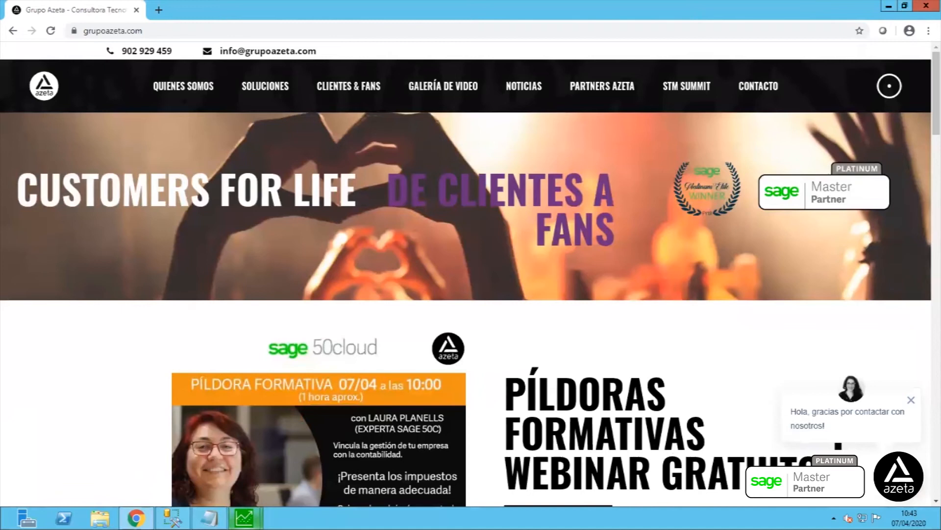
left_click(244, 518)
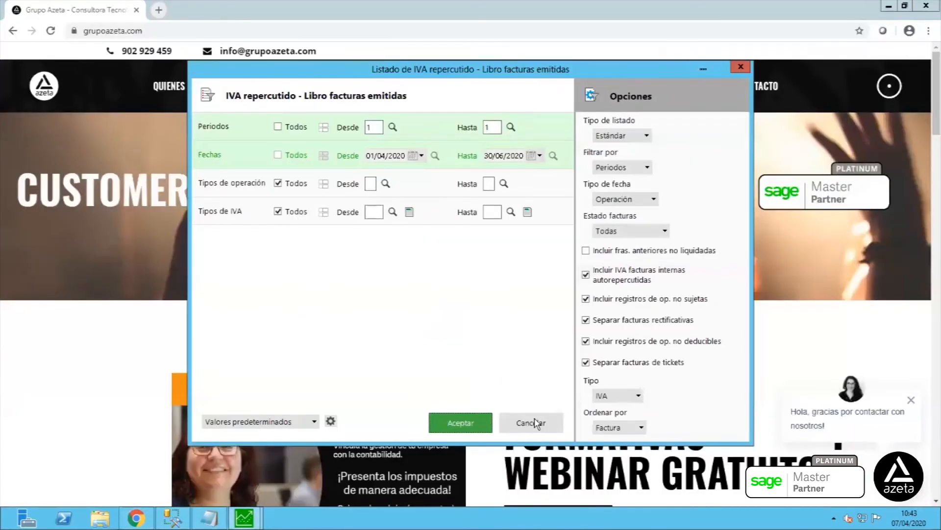
left_click(535, 423)
left_click(251, 514)
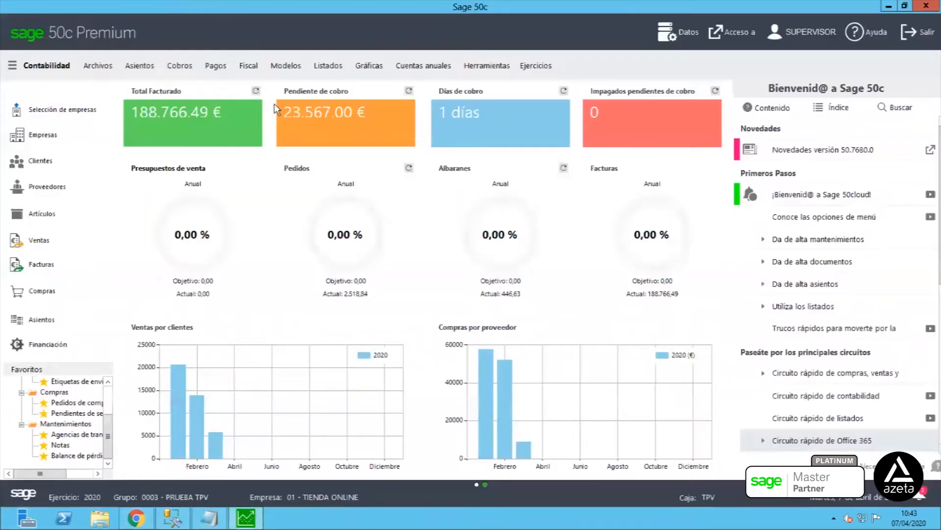
Generate the Cuadro resumen de IVA listing for periods 1 to 1.
left_click(250, 67)
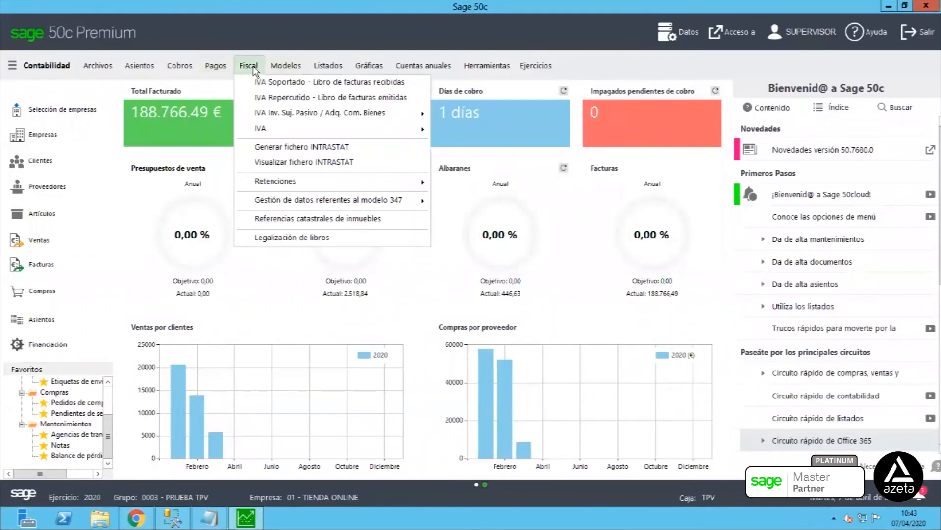
mouse_move(256, 129)
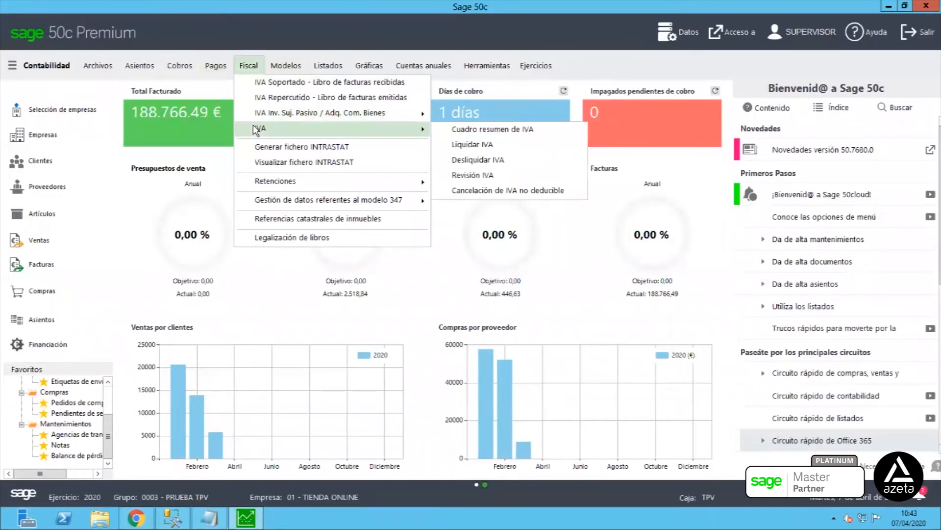
left_click(452, 134)
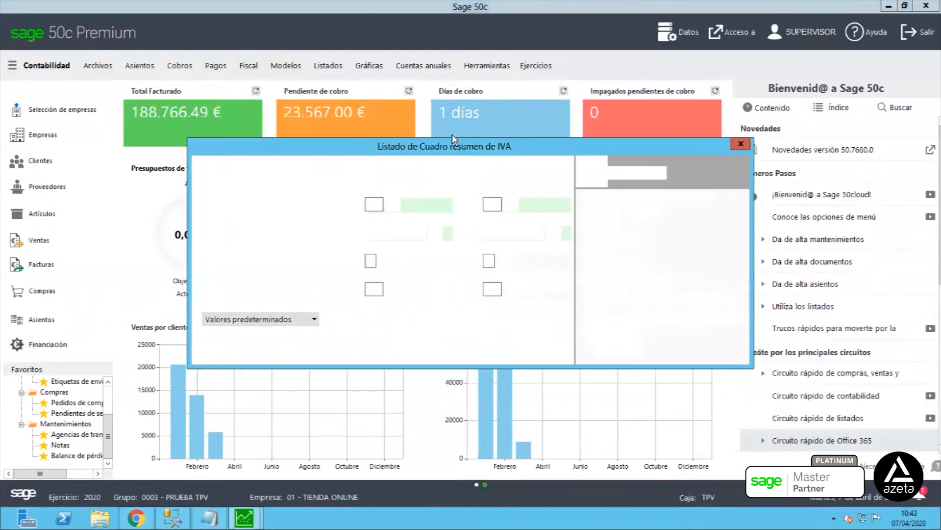
left_click(371, 206)
left_click_drag(372, 206, 370, 206)
type("1")
left_click(488, 204)
type("1")
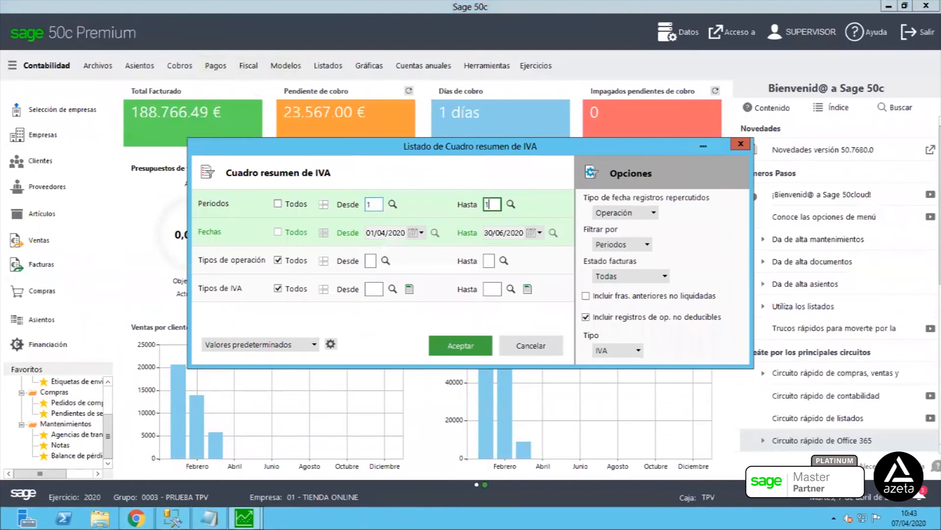
left_click(443, 338)
left_click(431, 343)
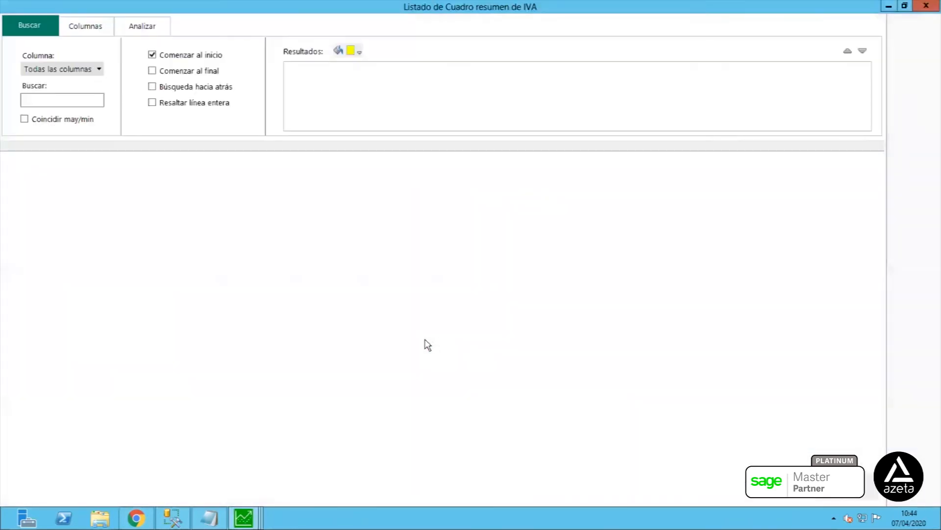
Export the VAT summary to PDF as Resumen 1T.pdf in the IVA 1Trimestre 2020 folder, with the document opened after export.
left_click(912, 98)
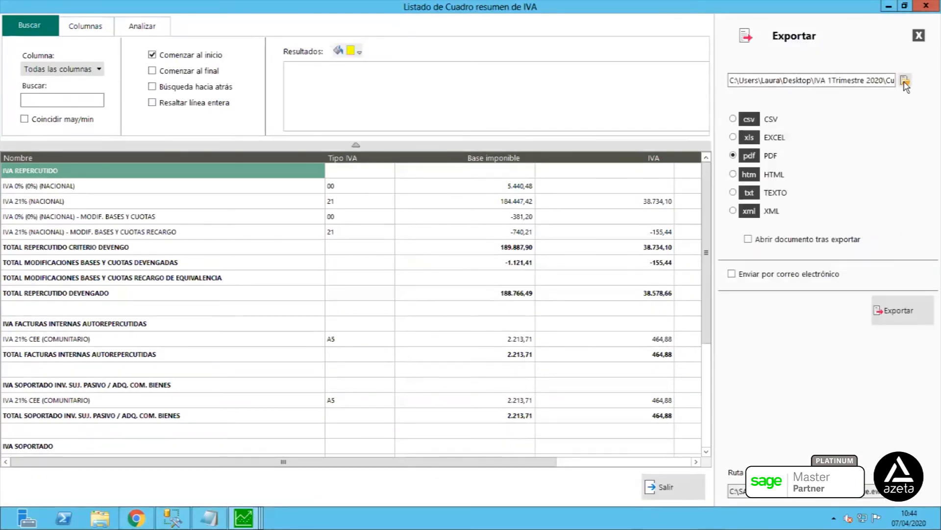
left_click(905, 82)
left_click(329, 437)
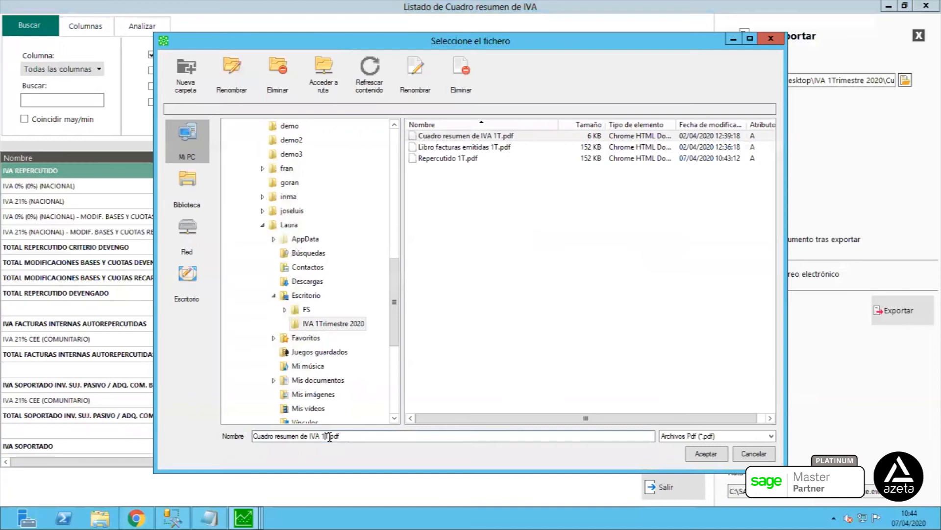
key("shift+Home")
type("Resumen 1T")
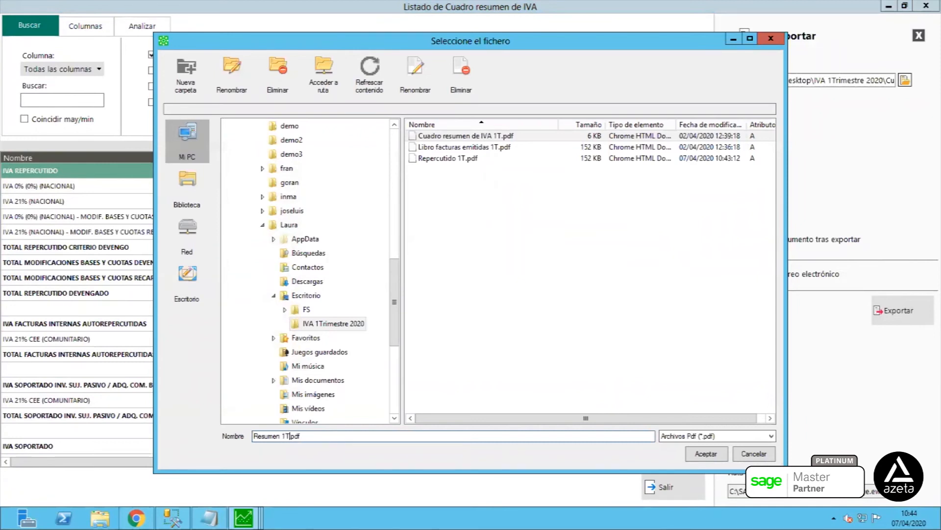
left_click(696, 454)
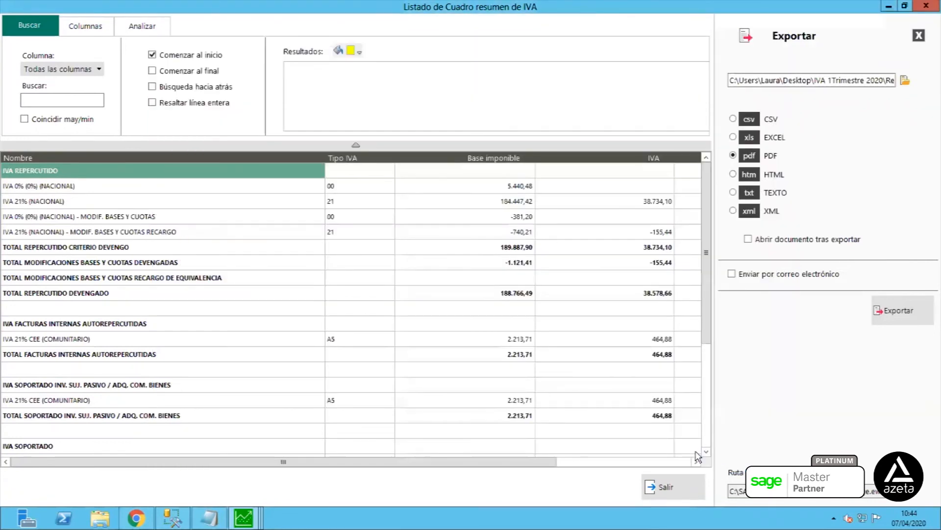
left_click(842, 243)
left_click(888, 312)
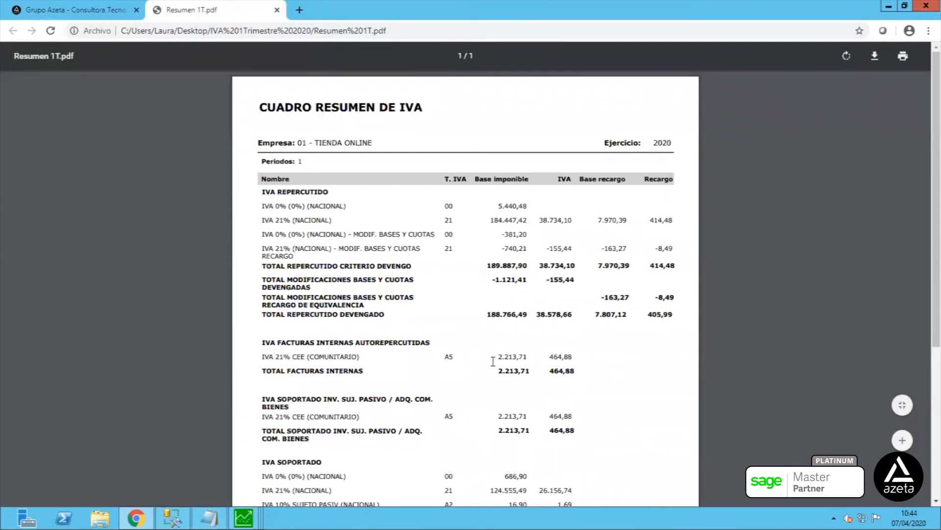
Review the exported VAT summary PDF down to the Diferencia amount and close it.
scroll(494, 362, "down", 2)
scroll(493, 362, "down", 2)
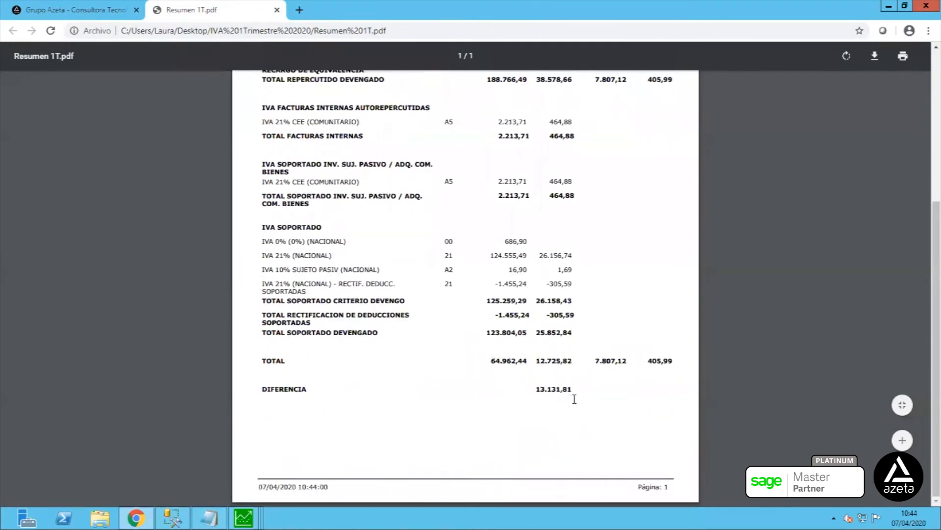
left_click_drag(576, 391, 522, 396)
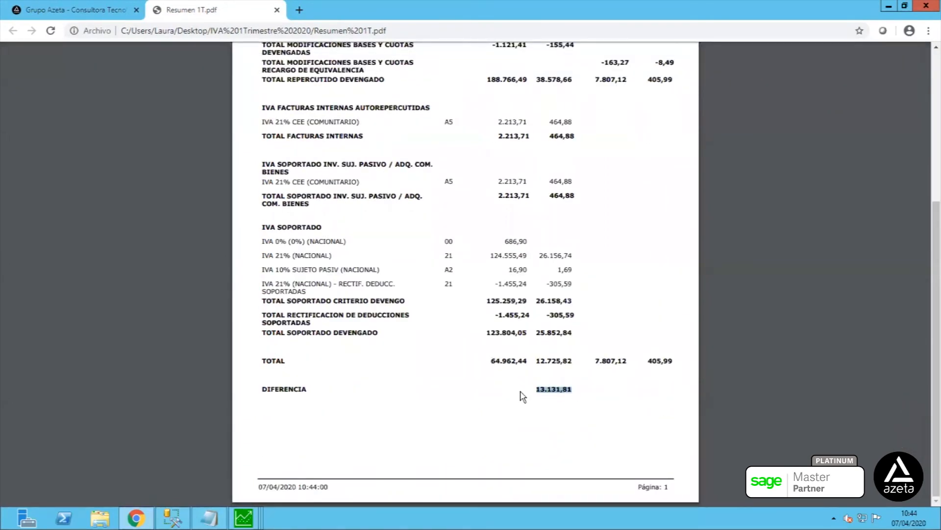
left_click(277, 10)
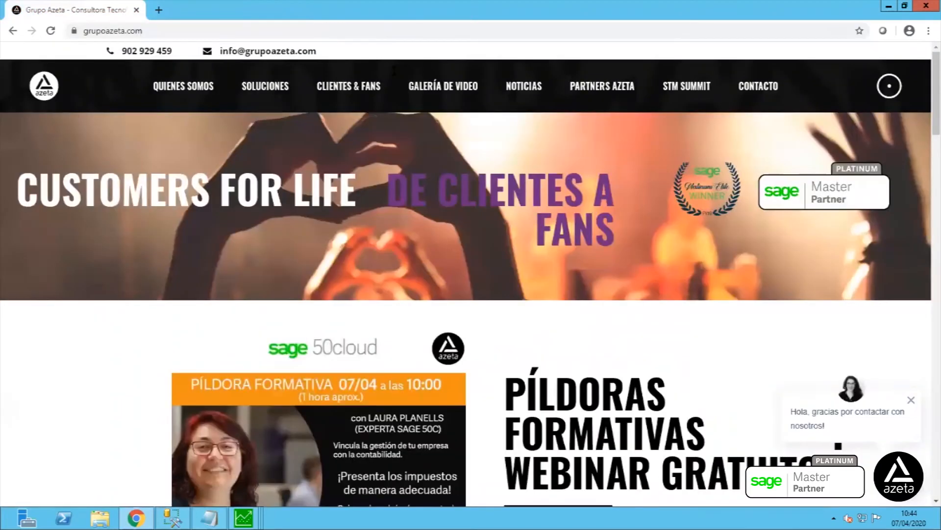
Switch to File Explorer and open the IVA 1Trimestre 2020 folder on the desktop.
left_click(99, 518)
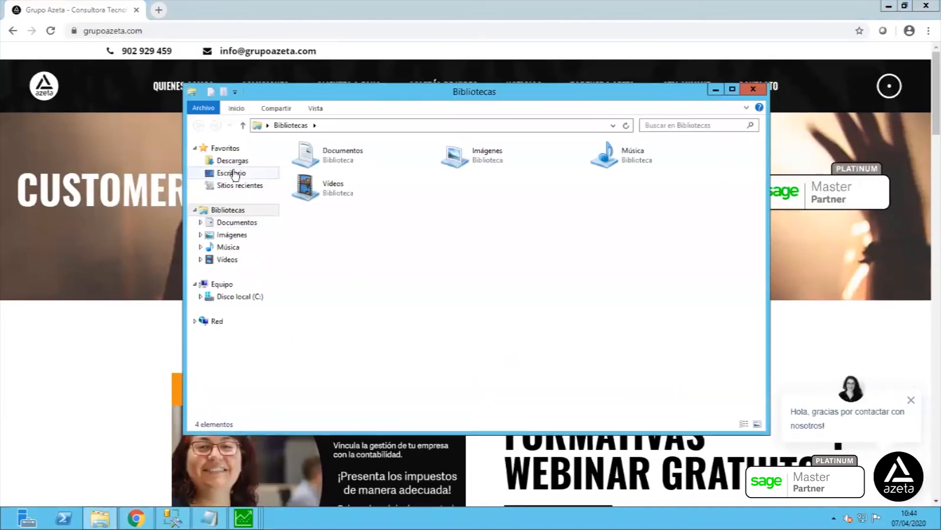
left_click(233, 176)
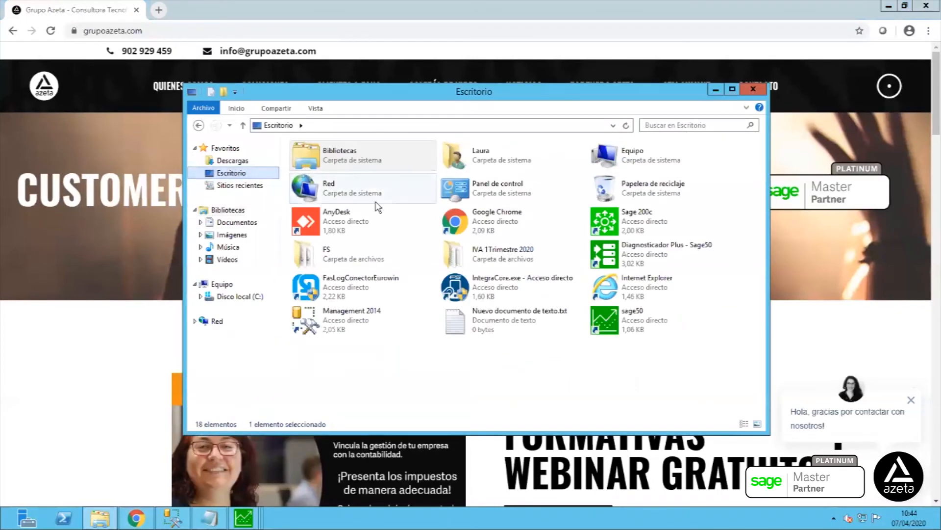
double_click(475, 255)
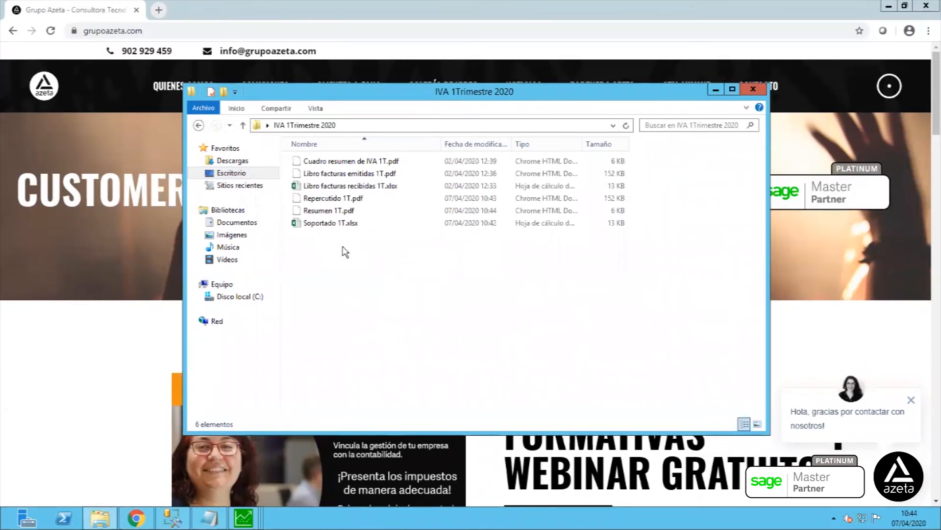
Try to send Repercutido 1T.pdf, Resumen 1T.pdf and Soportado 1T.xlsx to a mail recipient.
left_click_drag(344, 230, 351, 202)
right_click(351, 201)
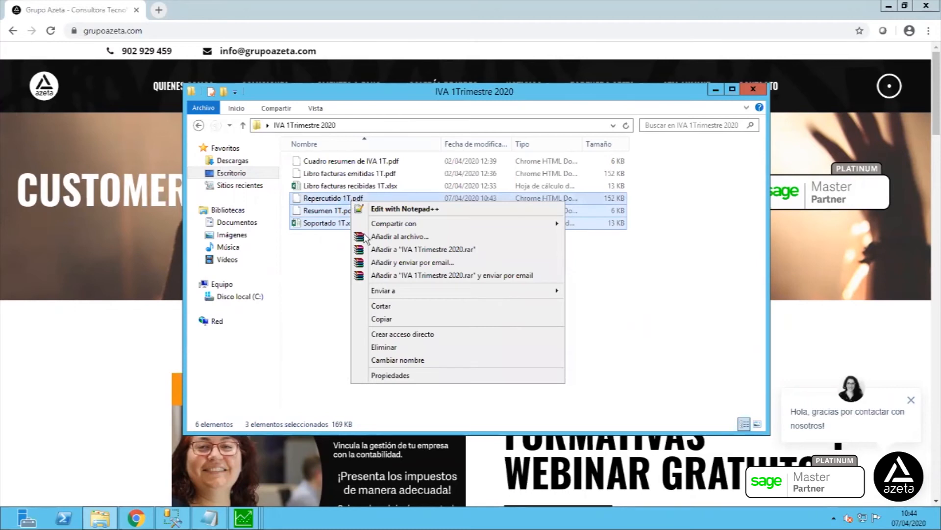
mouse_move(392, 293)
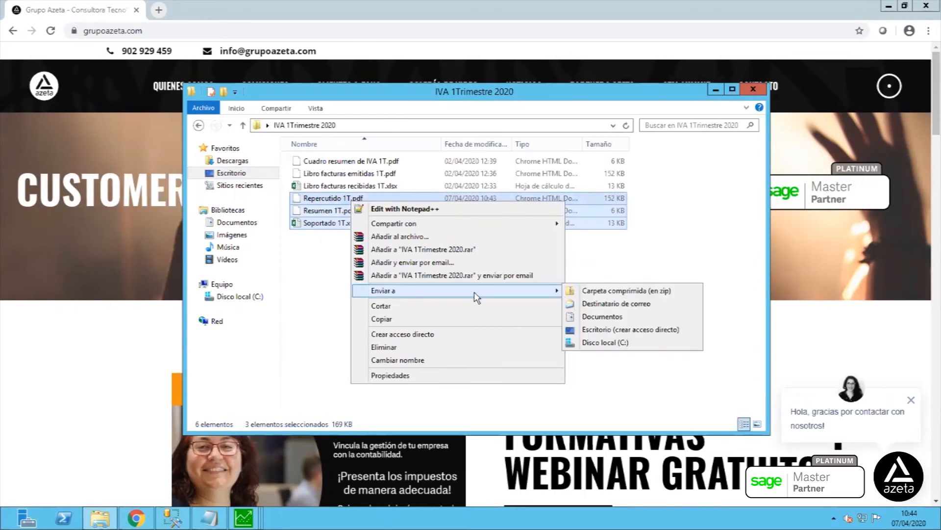
left_click(582, 304)
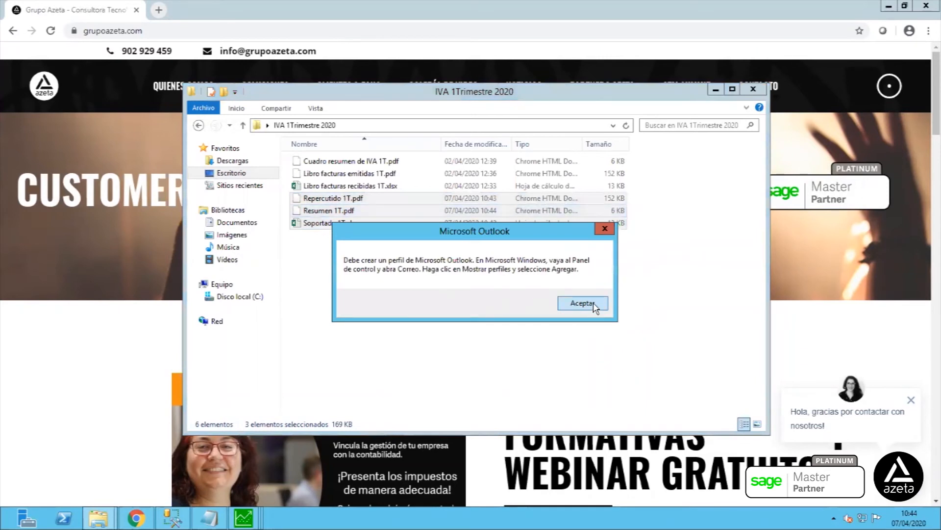
left_click(583, 304)
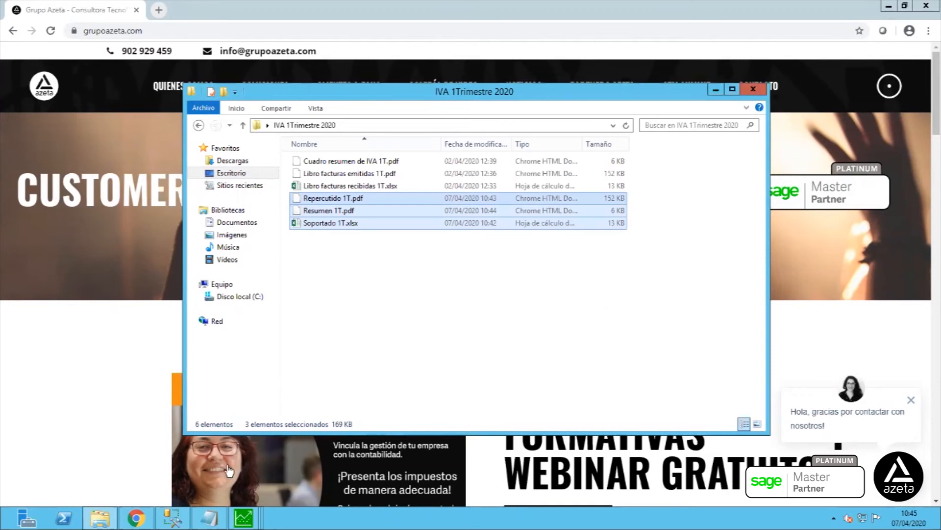
Leave the Cuadro resumen de IVA listing, cancel its filter dialog, and return to the Sage 50c main window.
left_click(244, 518)
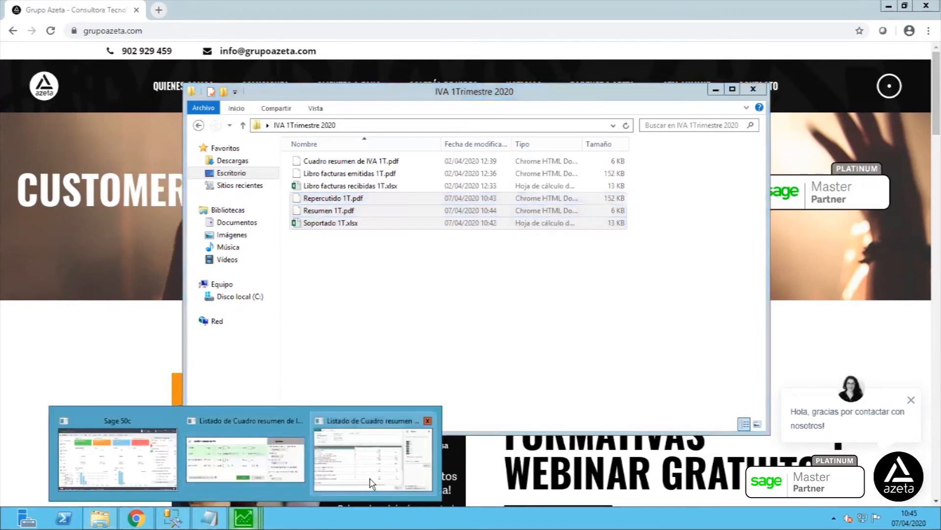
left_click(365, 484)
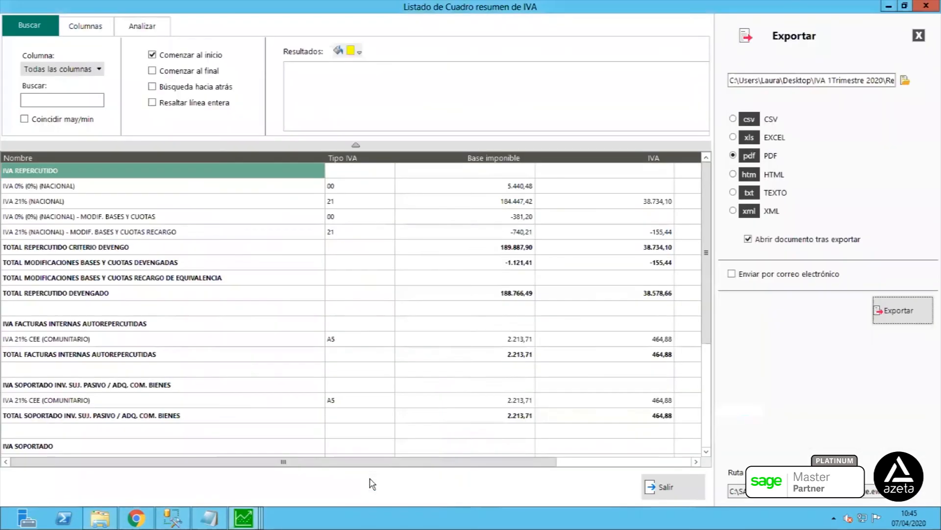
left_click(661, 483)
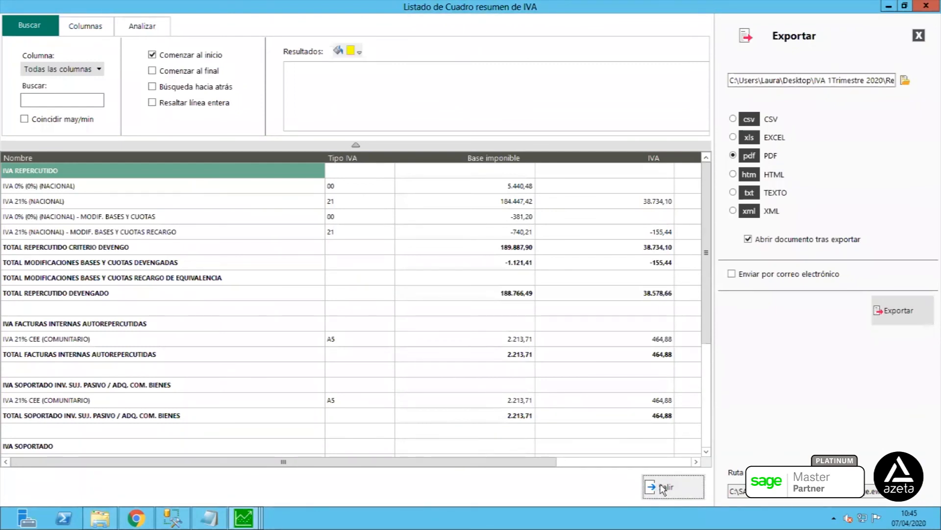
left_click(663, 487)
mouse_move(244, 518)
left_click(299, 486)
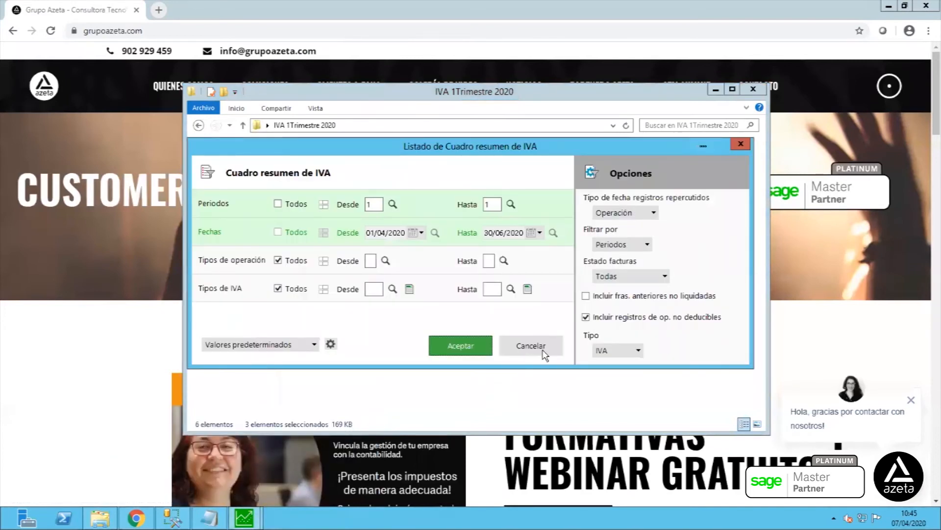
left_click(531, 345)
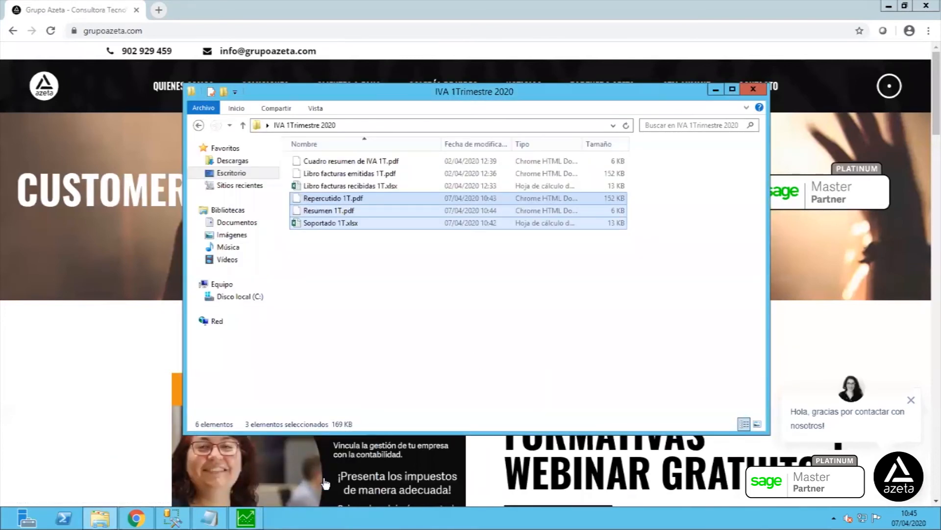
left_click(245, 518)
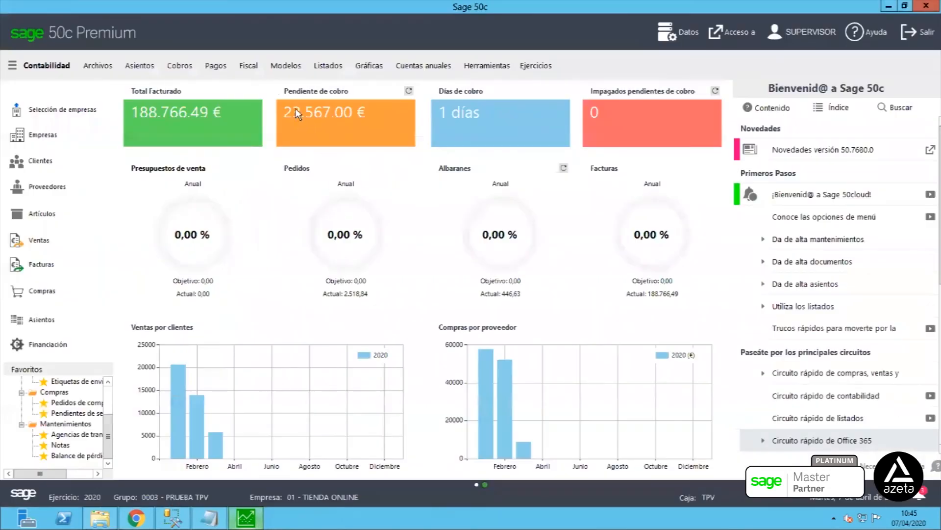
Settle VAT for period 1, generating and presenting the settlement entry dated 31/03/2020, and close the entry after viewing it.
left_click(249, 66)
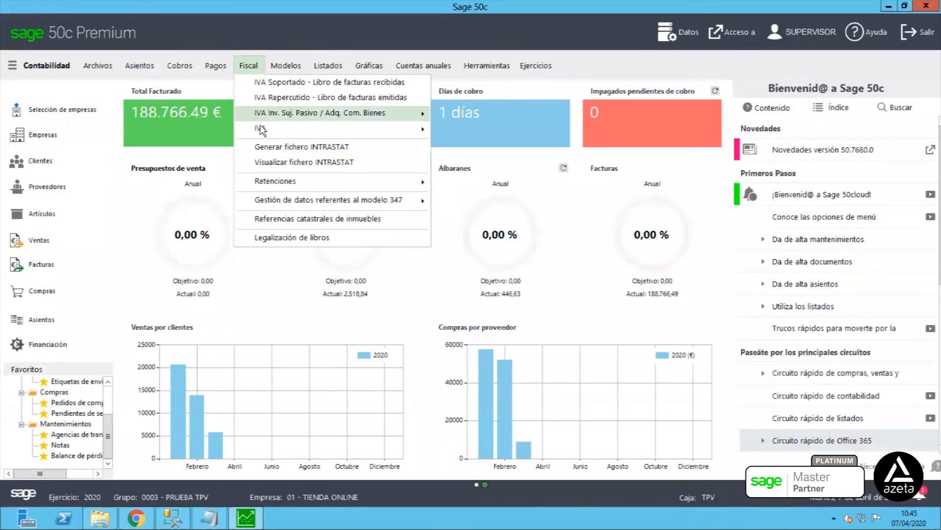
mouse_move(262, 128)
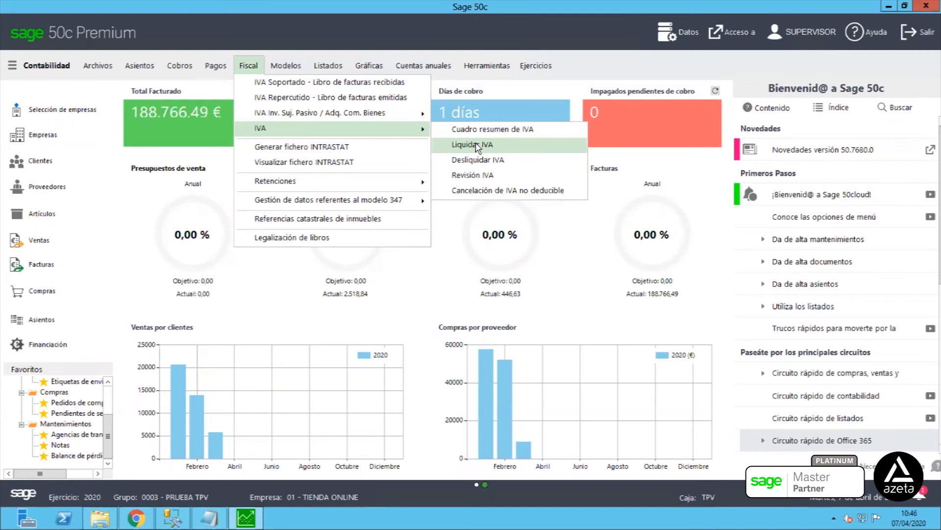
left_click(476, 144)
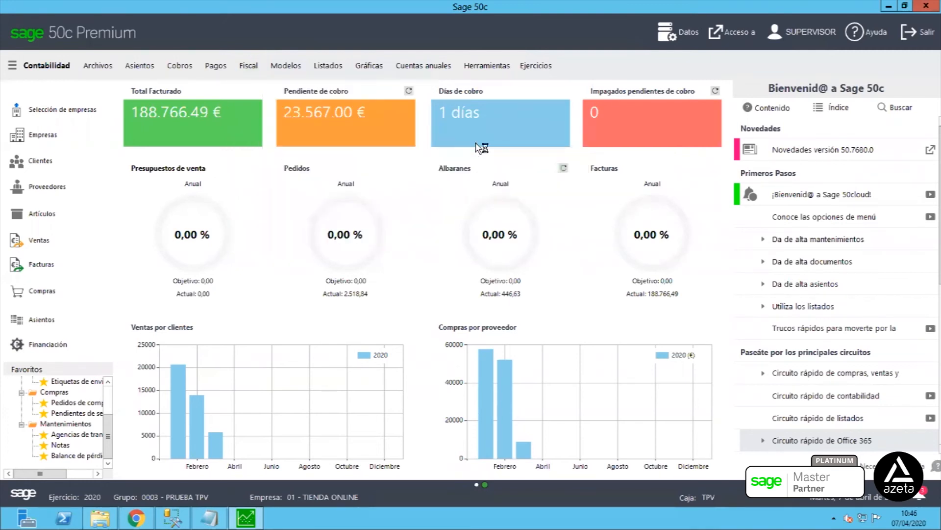
left_click(379, 278)
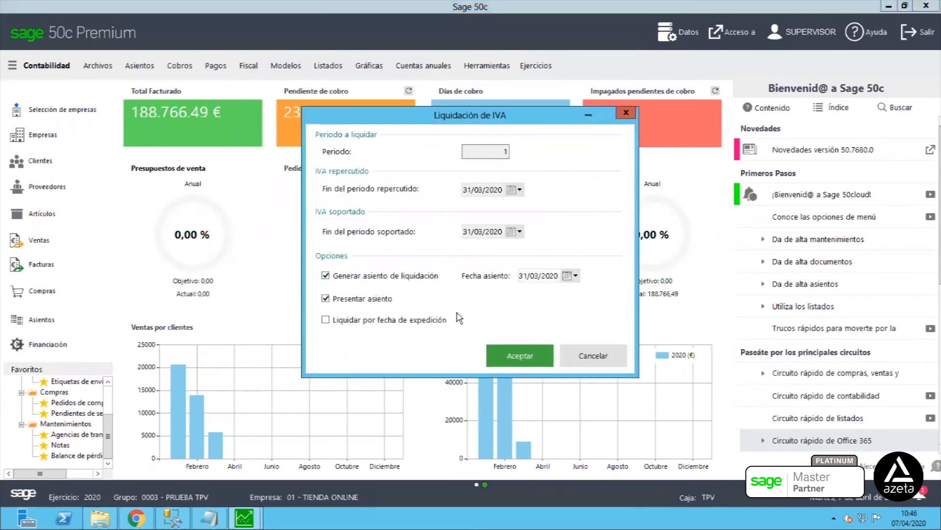
left_click(508, 353)
left_click(495, 304)
left_click(531, 309)
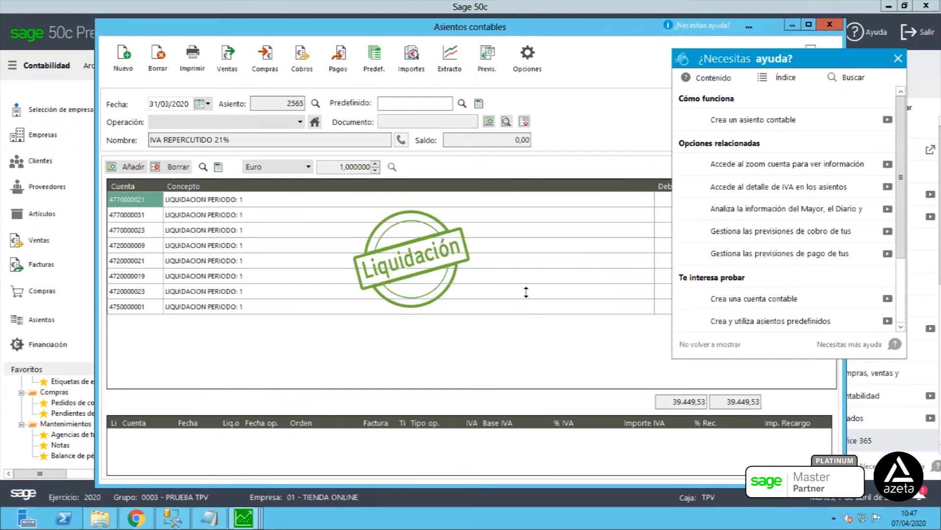
left_click(899, 59)
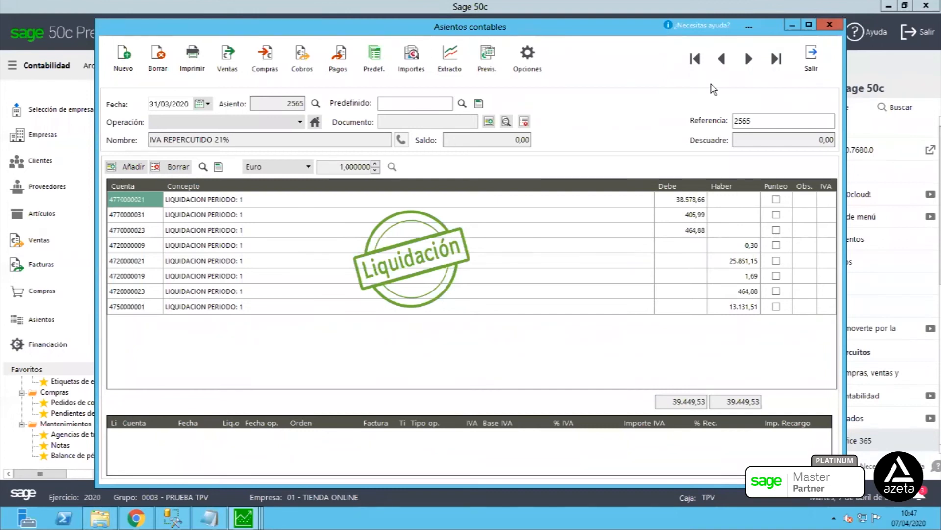
left_click(810, 59)
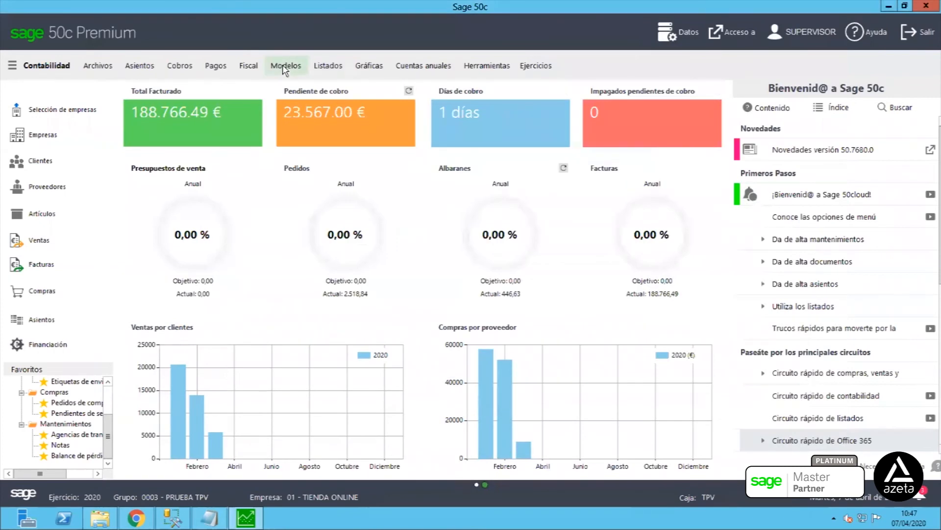
Reverse the VAT settlement for period 1, ending 31/03/20, and confirm the operation.
left_click(249, 65)
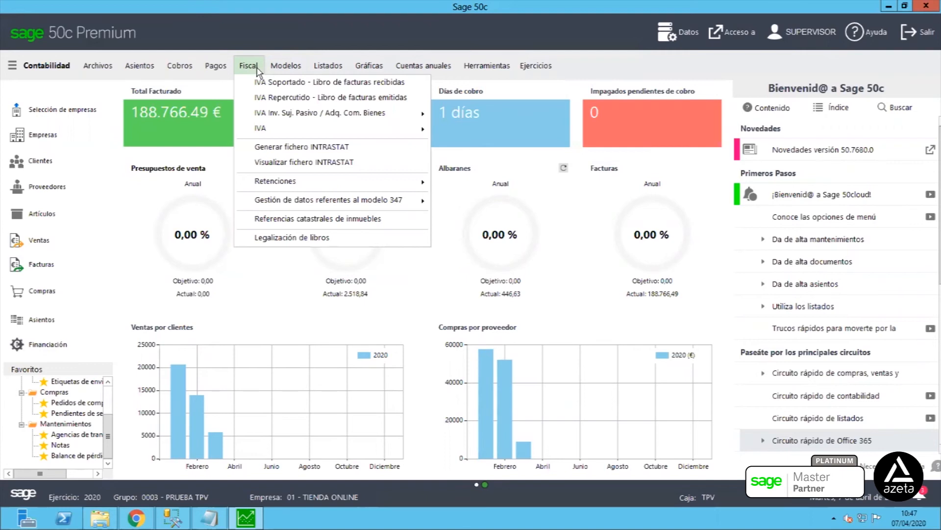
mouse_move(262, 134)
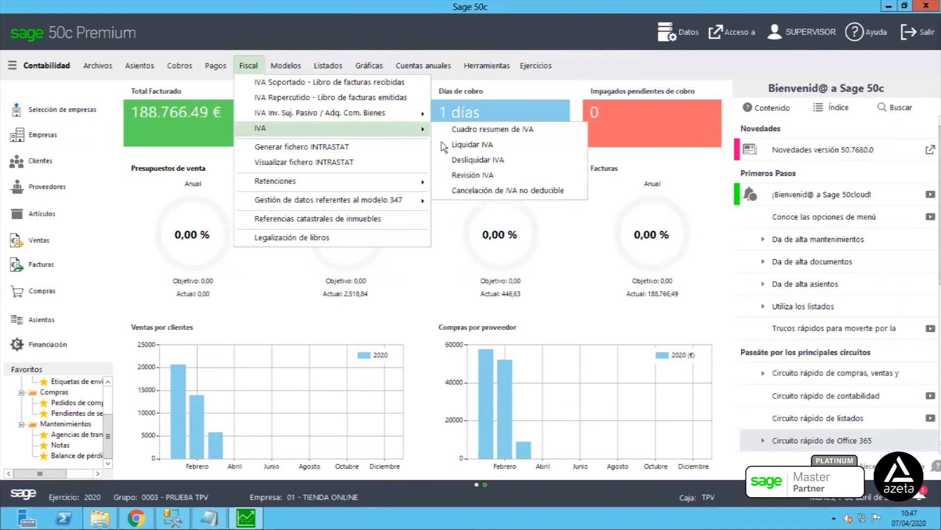
left_click(475, 161)
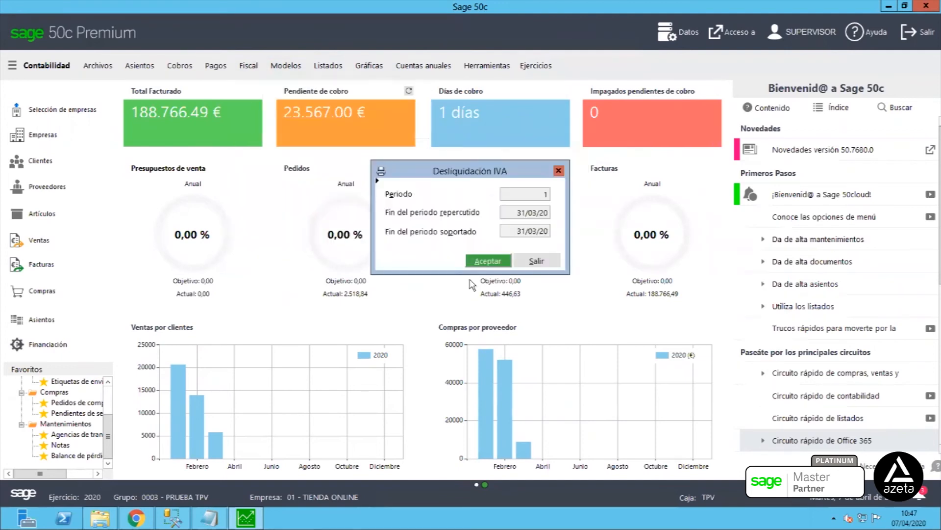
left_click(487, 260)
left_click(482, 301)
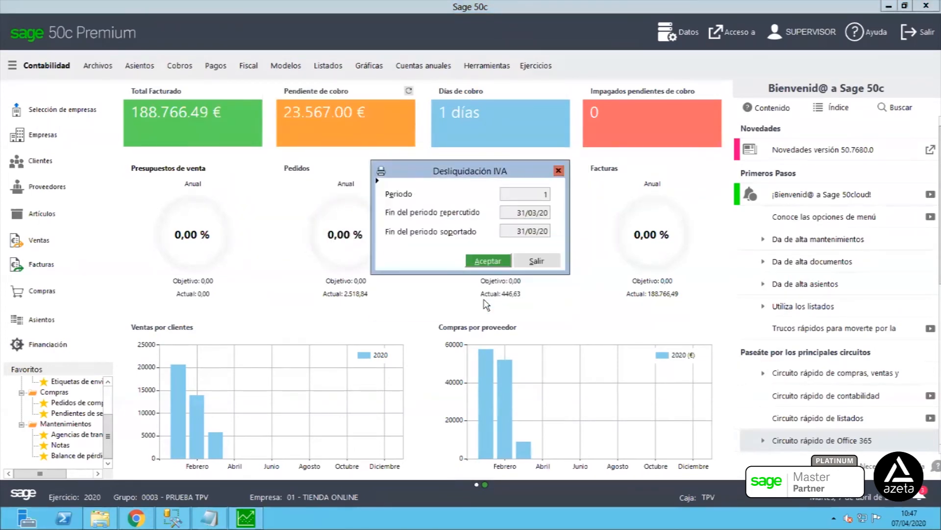
left_click(249, 66)
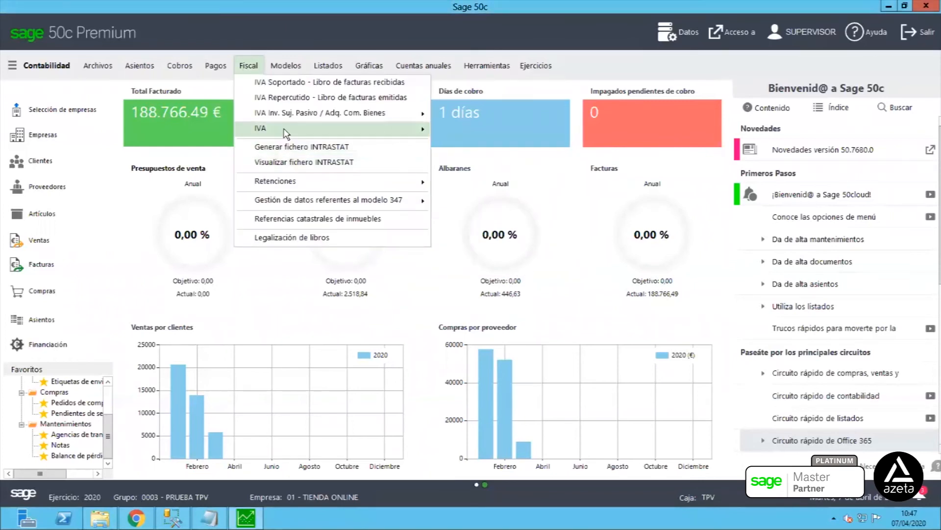
mouse_move(392, 131)
left_click(471, 144)
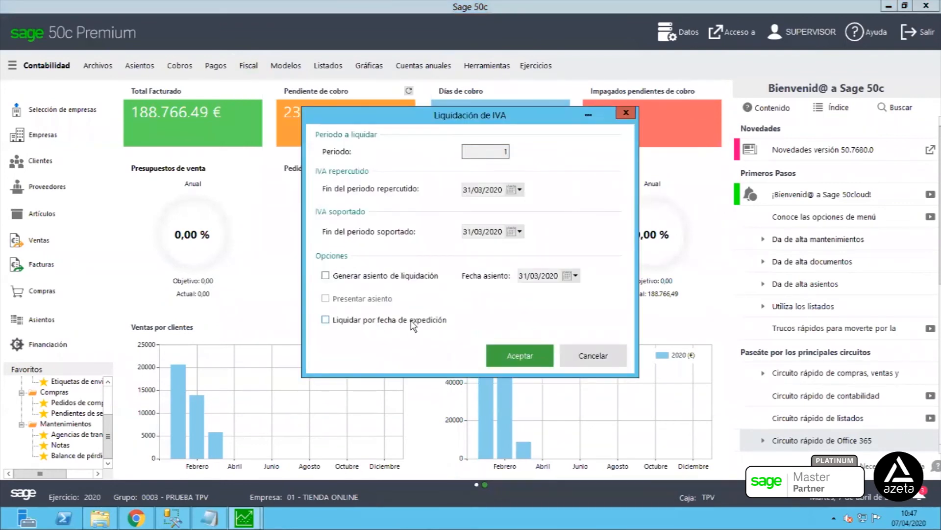
left_click(413, 326)
left_click(411, 322)
left_click(594, 357)
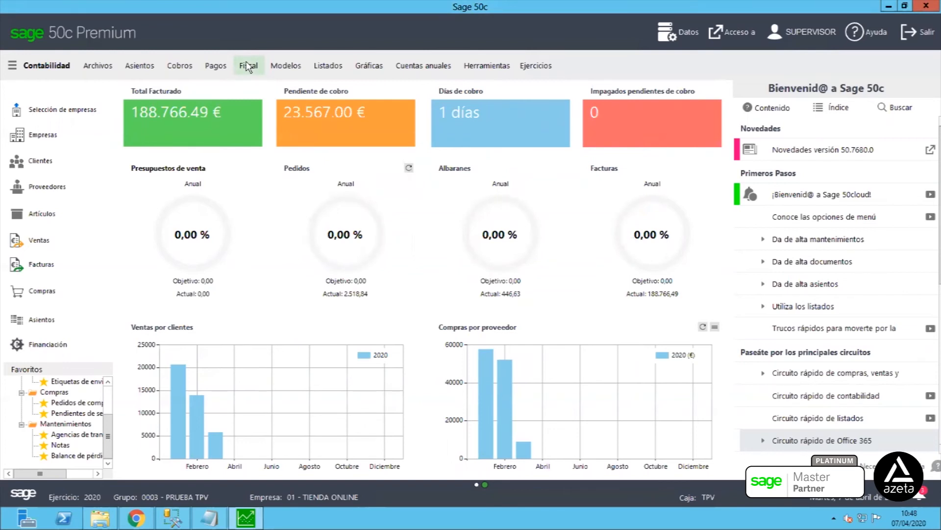
Settle VAT for period 1 again, generating and presenting the settlement entry dated 31/03/2020.
left_click(247, 66)
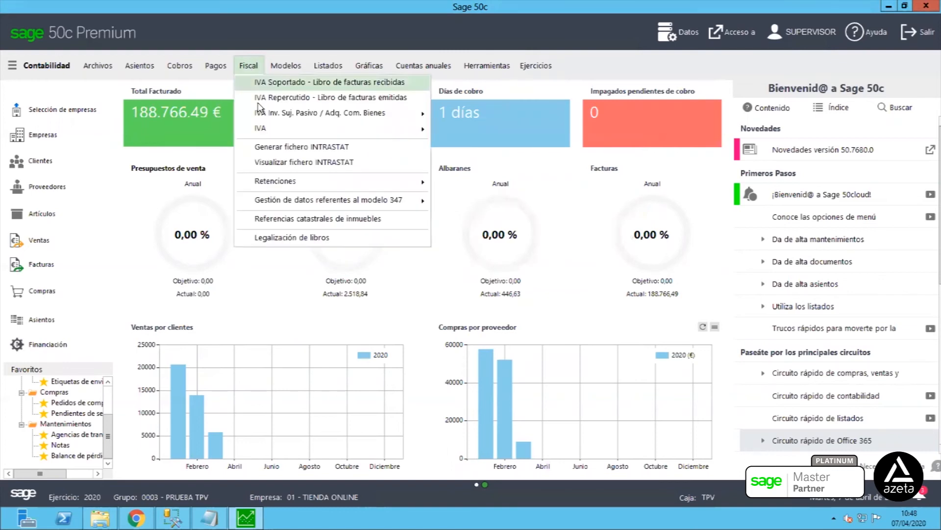
mouse_move(260, 130)
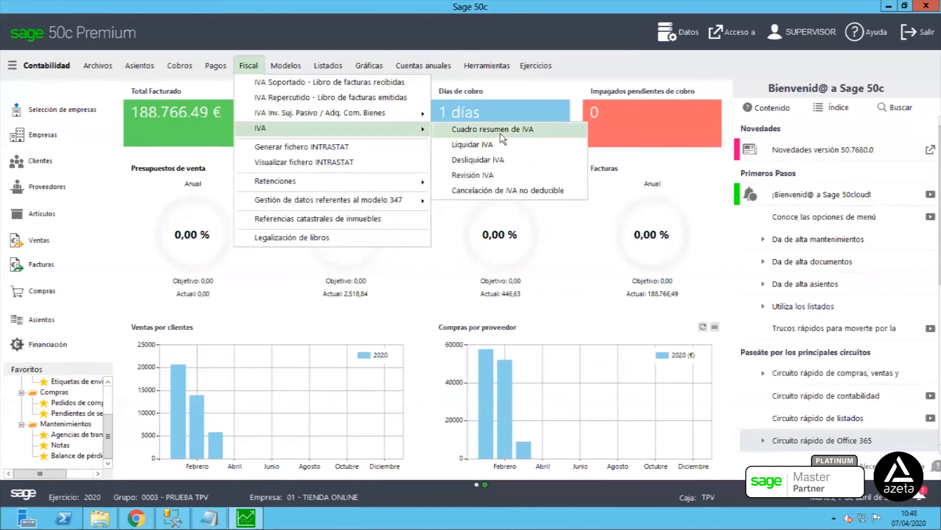
left_click(502, 143)
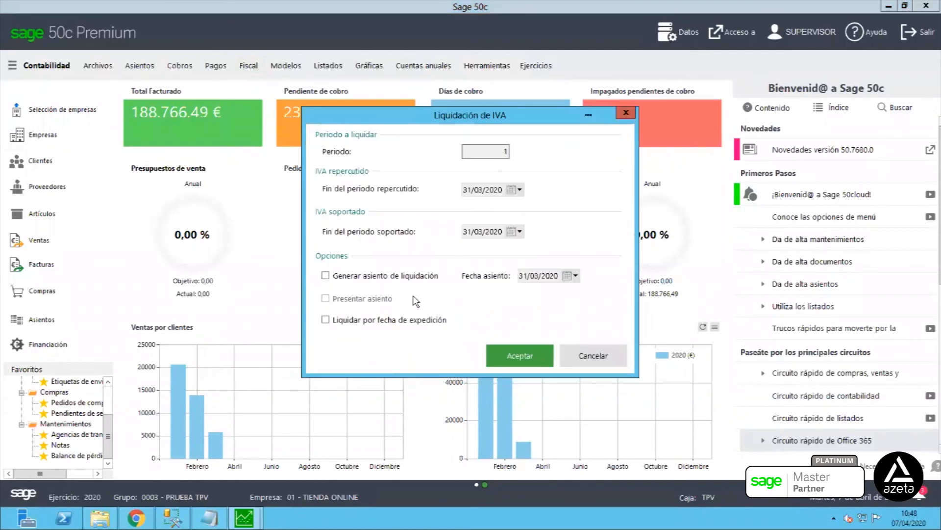
left_click(409, 275)
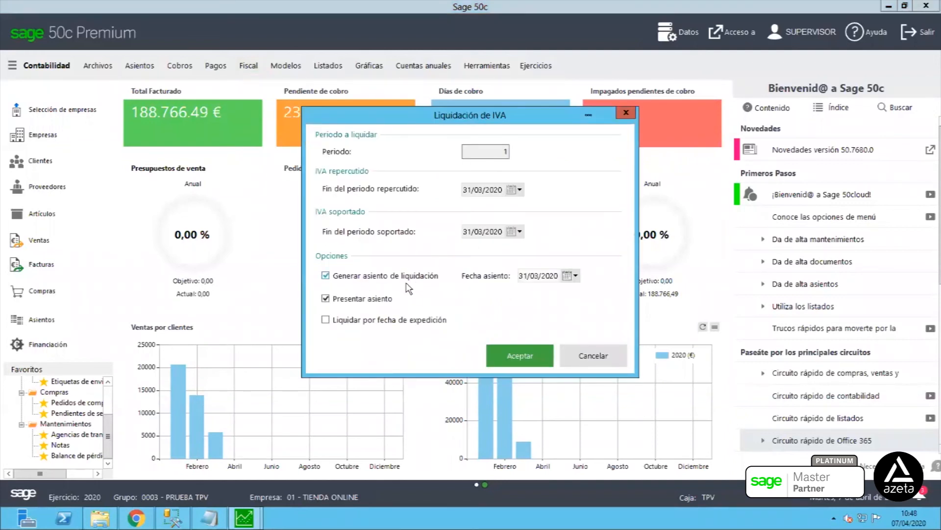
left_click(506, 353)
left_click(488, 303)
left_click(553, 302)
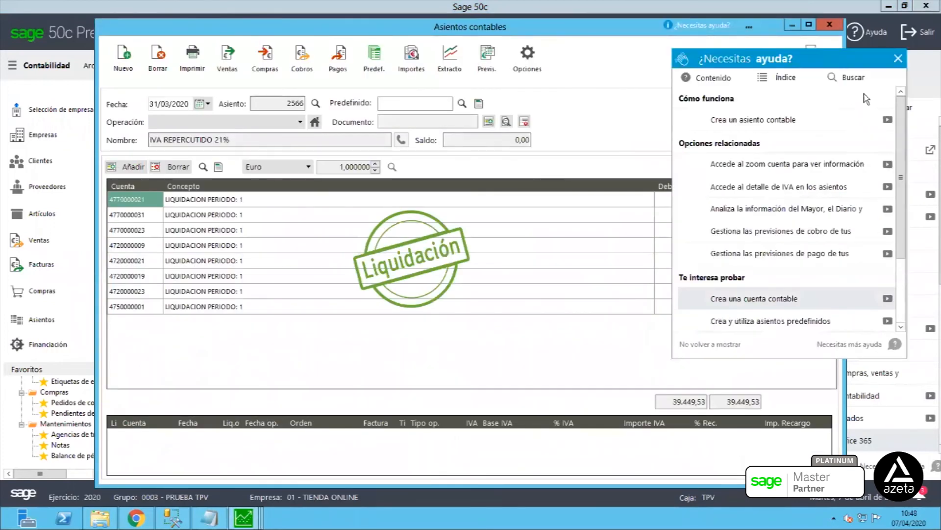
left_click(902, 62)
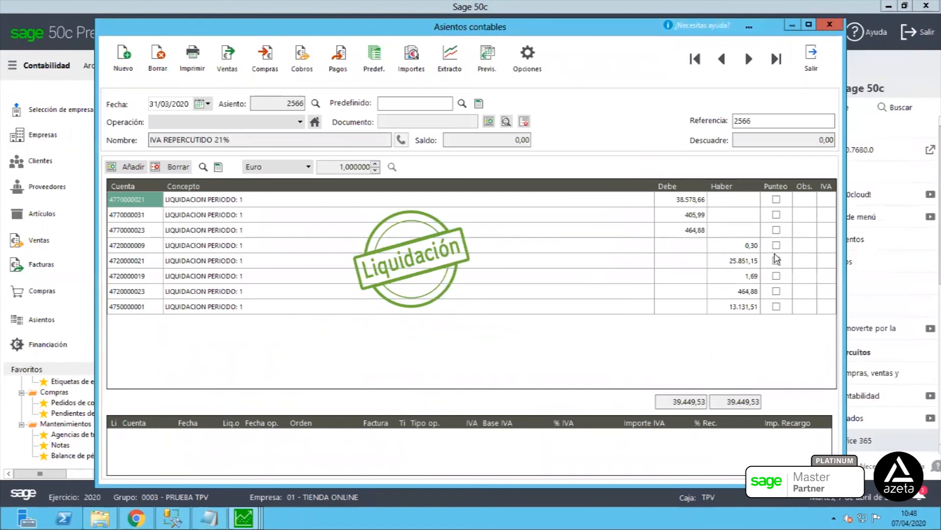
left_click(746, 309)
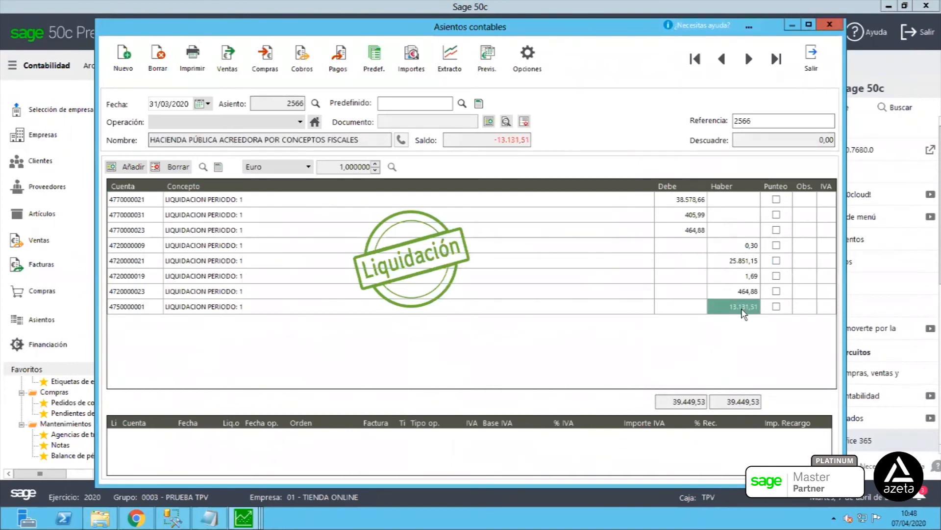
left_click(740, 246)
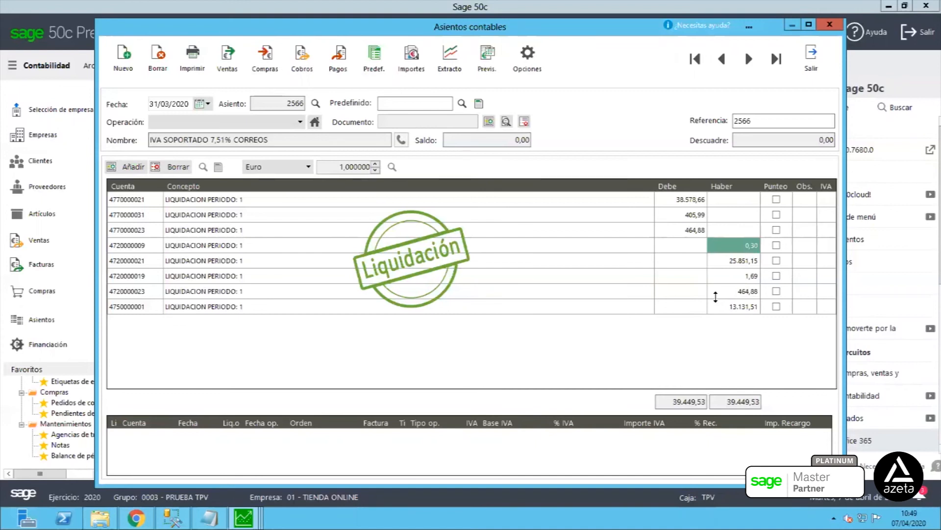
left_click(810, 68)
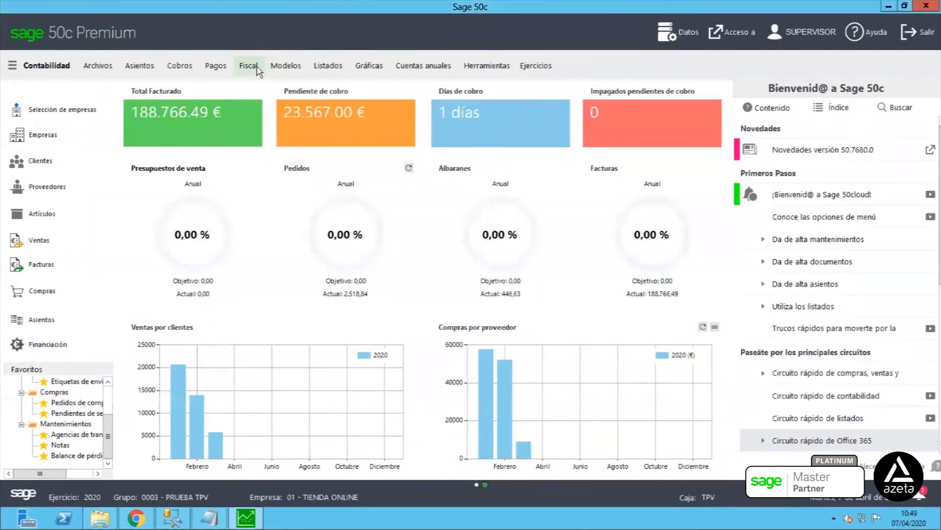
Undo the repeated VAT settlement of period 1 and confirm its reversal.
left_click(258, 70)
mouse_move(261, 133)
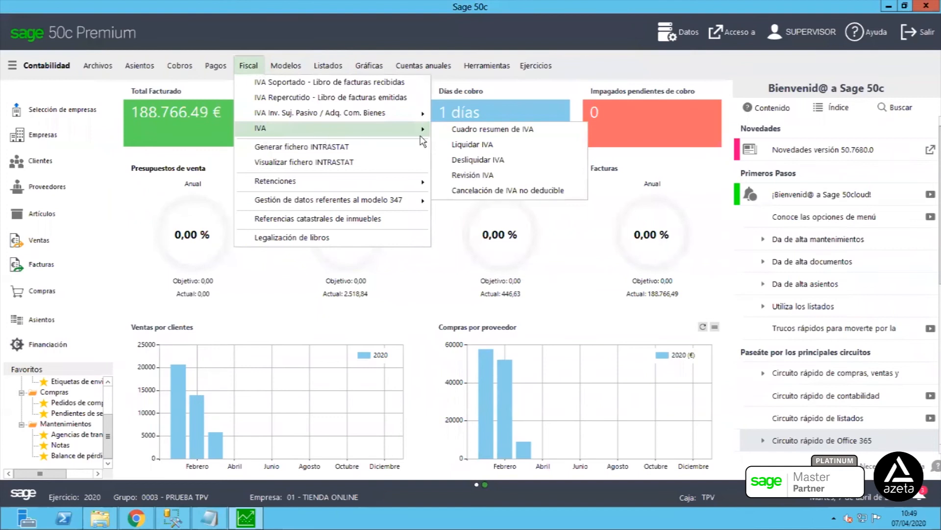
left_click(471, 160)
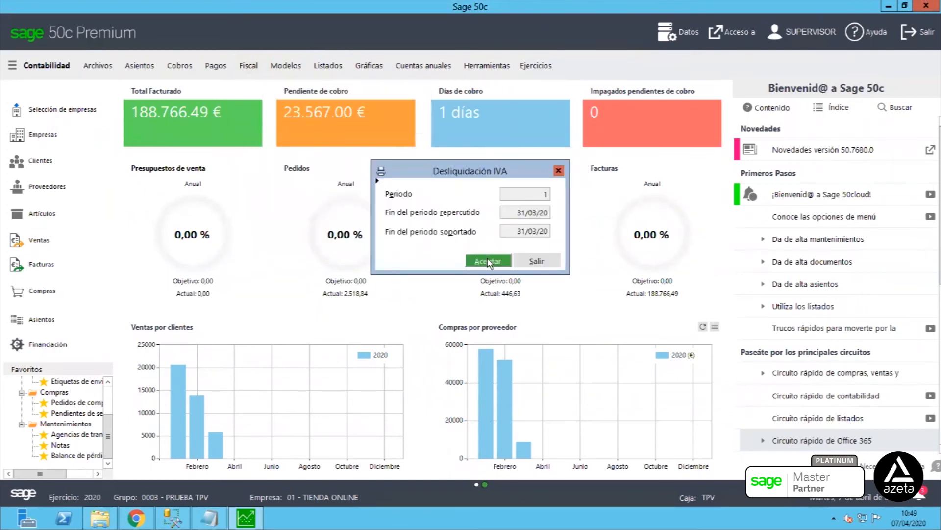
left_click(489, 261)
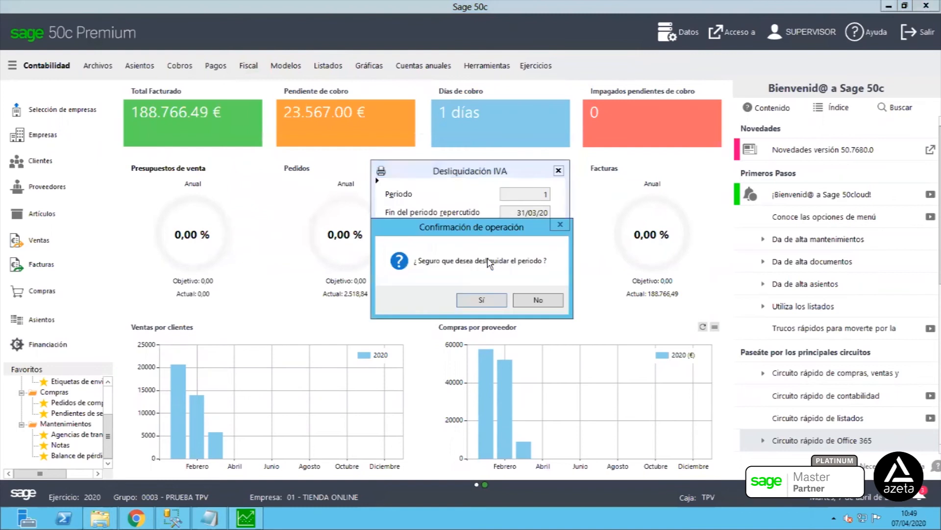
left_click(486, 303)
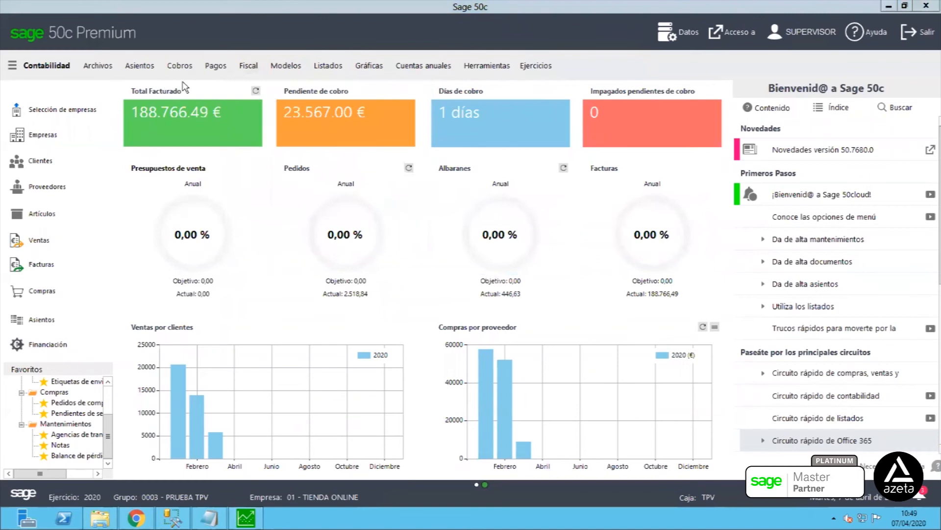
Start a new accounting entry from the entries list and open its Transitario - DUA form.
left_click(150, 68)
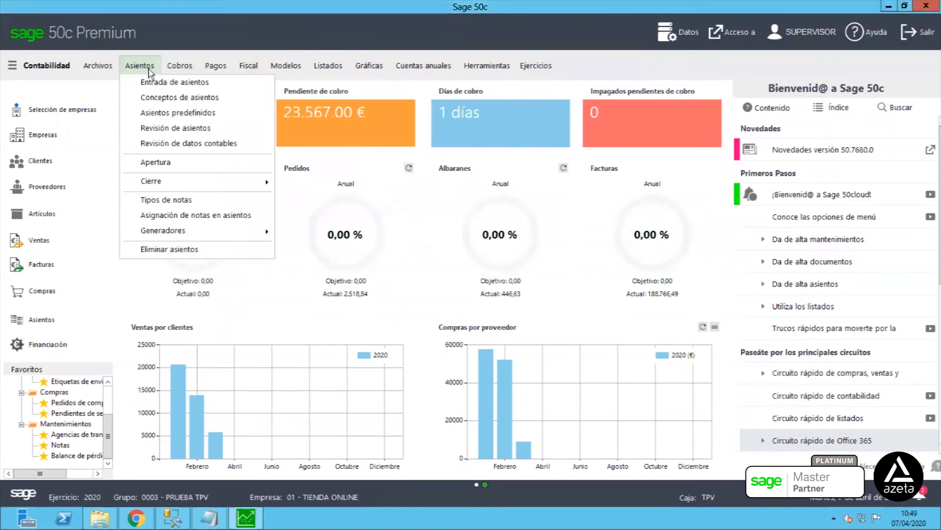
left_click(150, 83)
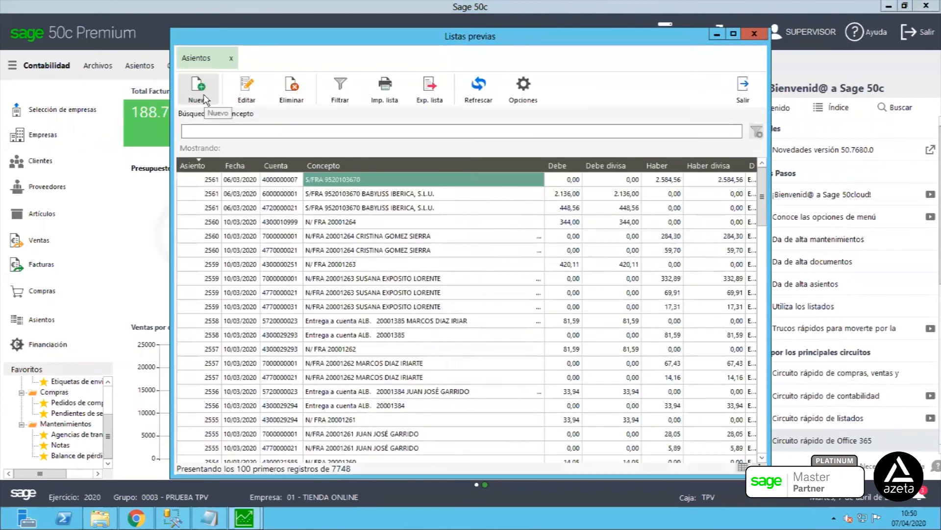
left_click(198, 90)
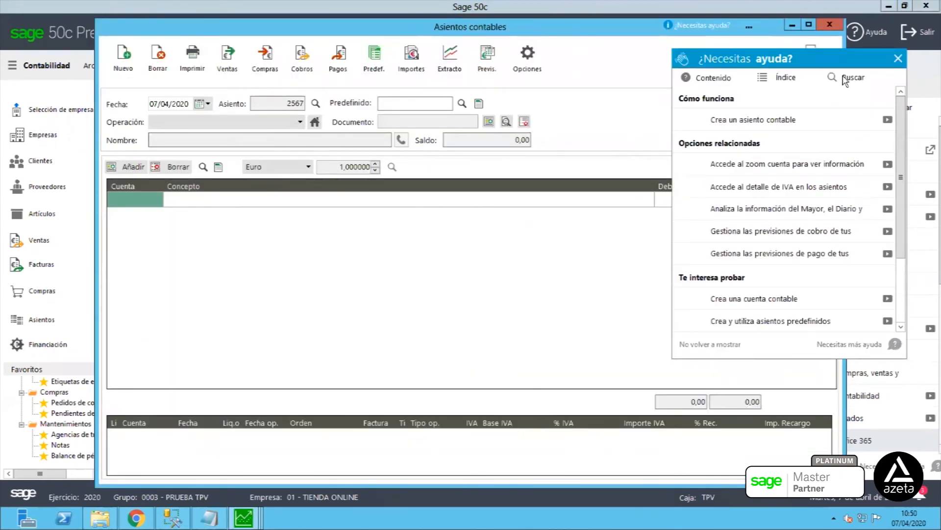
left_click(899, 58)
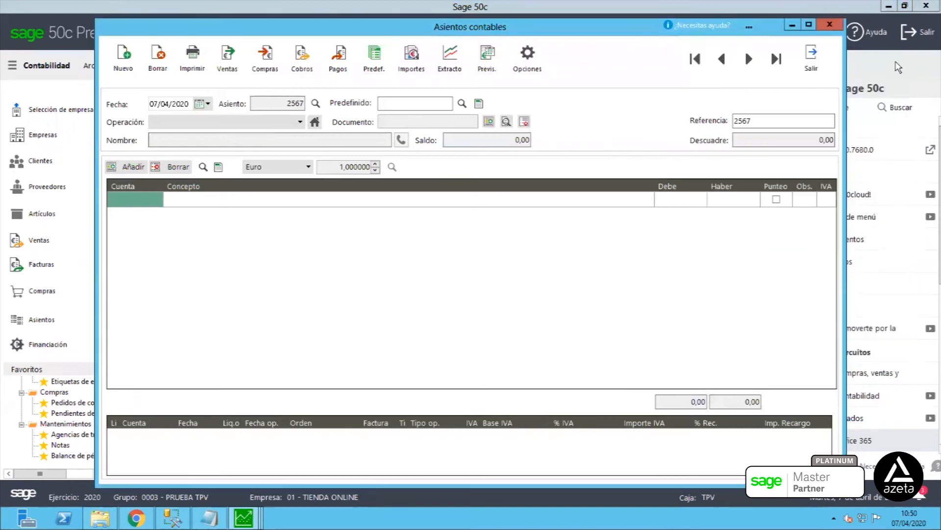
left_click(528, 61)
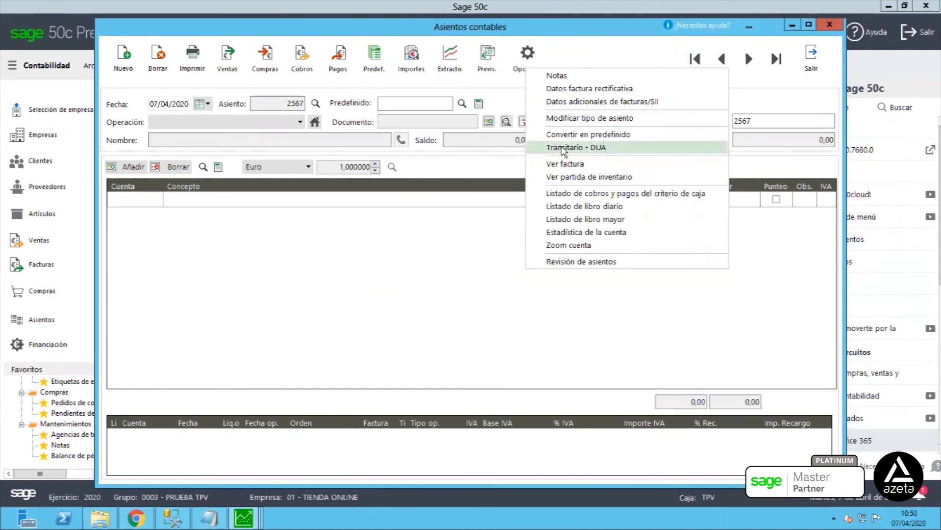
left_click(564, 148)
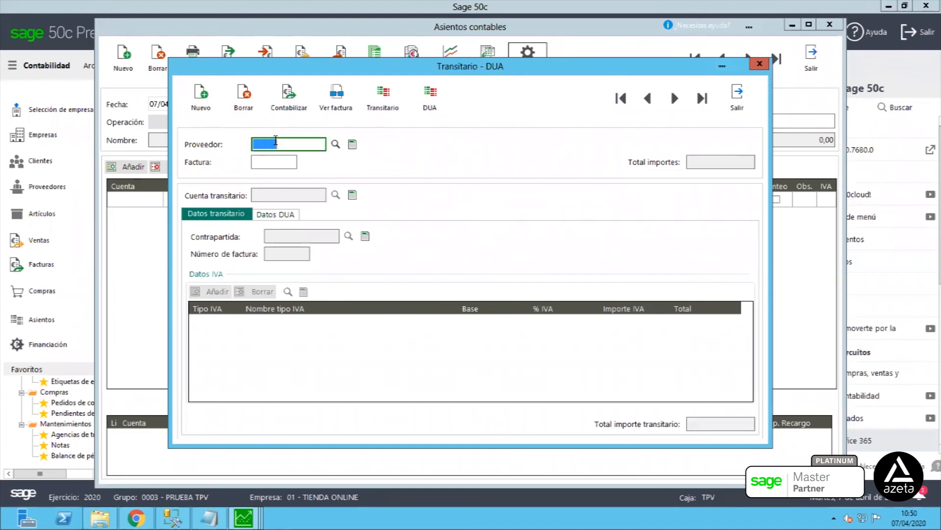
Examine the supplier, invoice and DUA data fields of the Transitario - DUA form, and leave the form, the empty entry and the entries list.
left_click(275, 142)
left_click(268, 160)
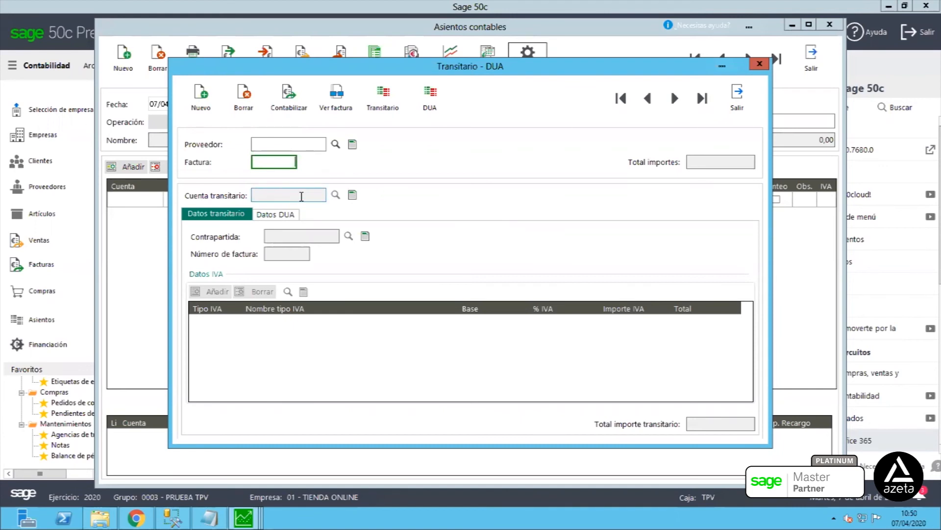
left_click(277, 215)
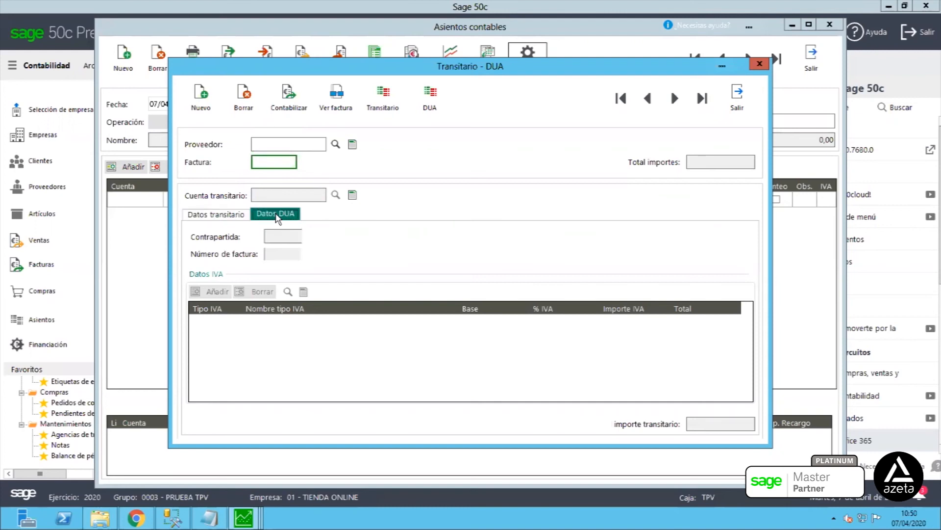
left_click(259, 234)
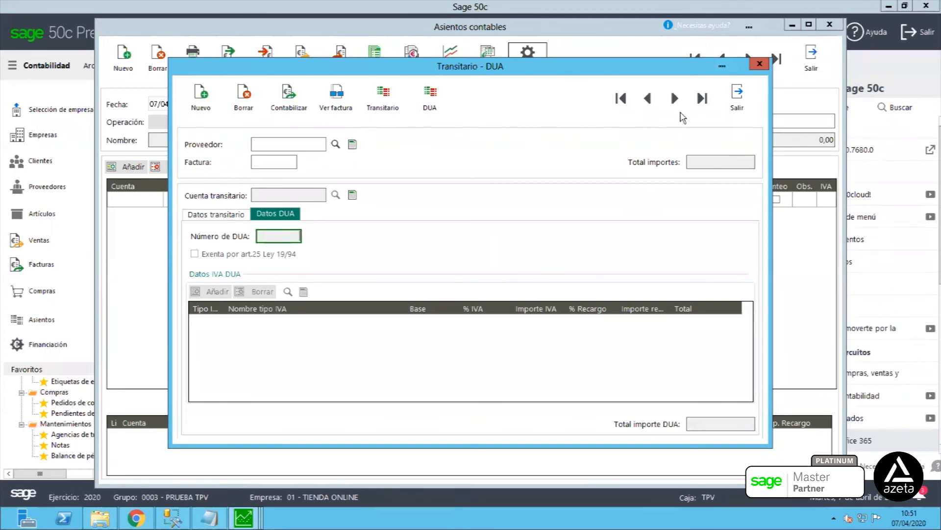
left_click(745, 108)
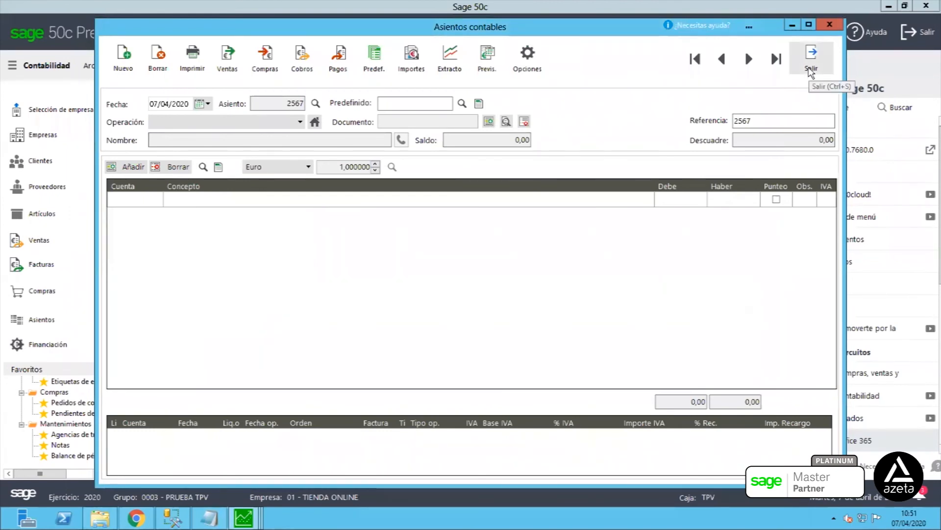
left_click(812, 71)
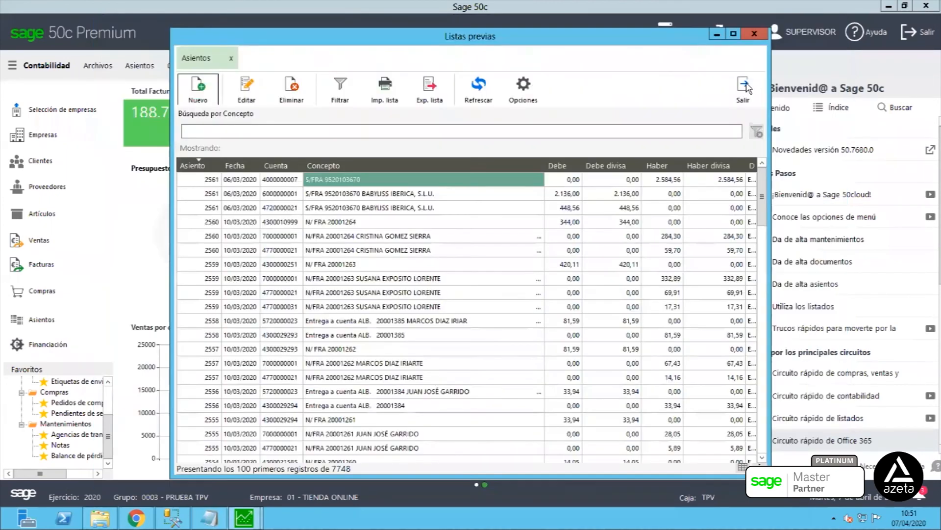
left_click(745, 87)
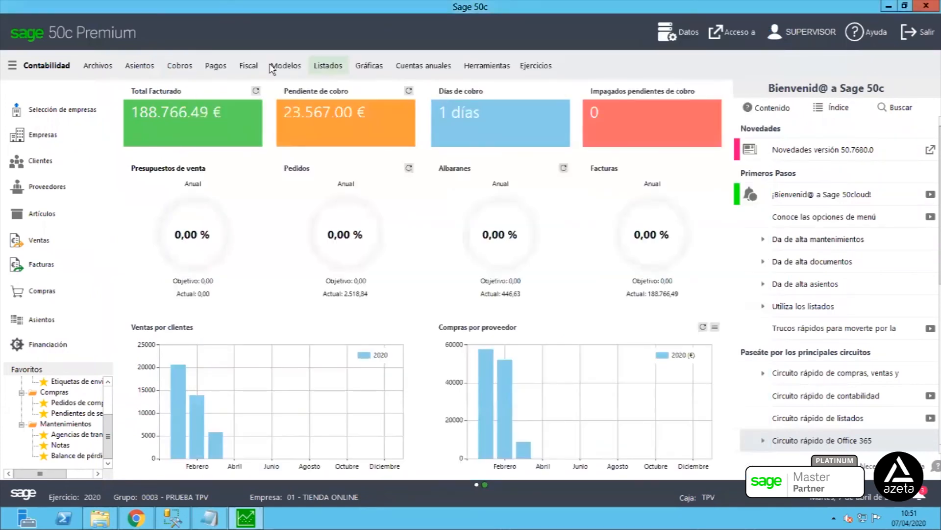
Generate the Cuadro resumen de IVA listing for all periods with the default filters.
left_click(251, 67)
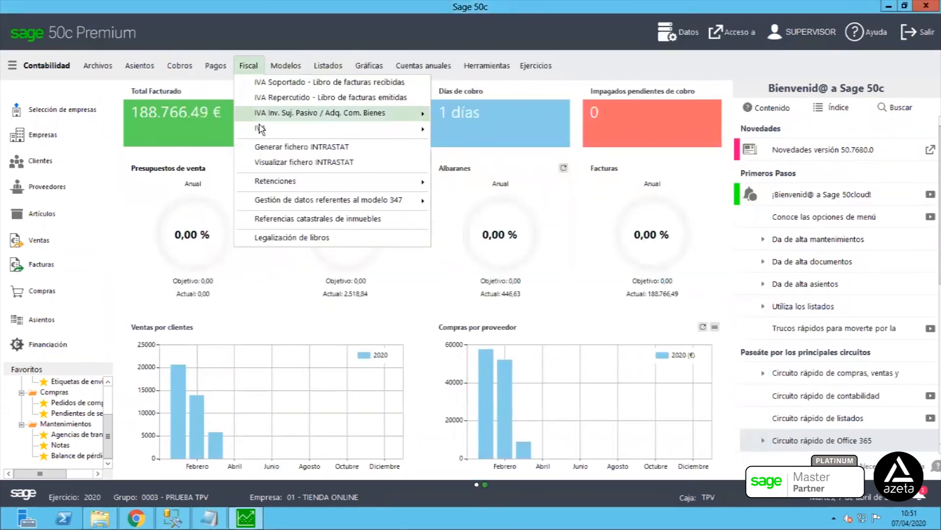
mouse_move(316, 131)
left_click(455, 129)
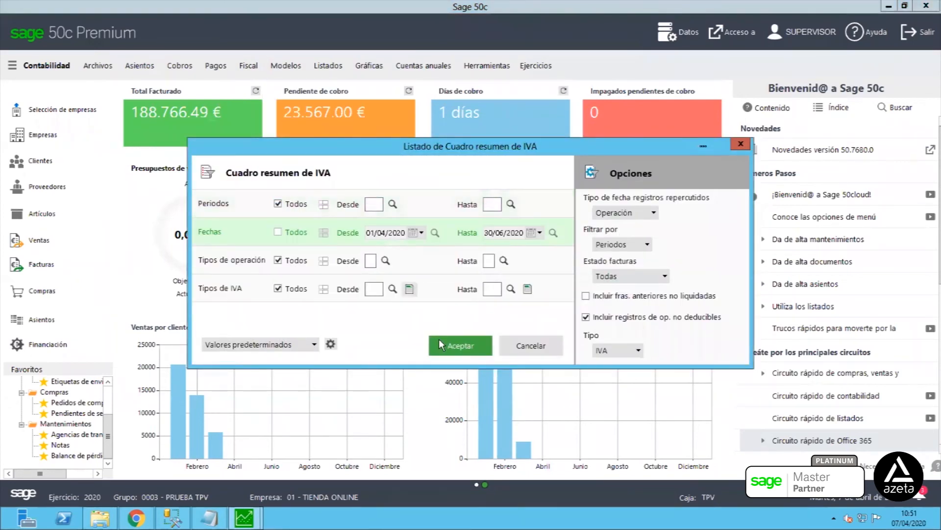
left_click(467, 356)
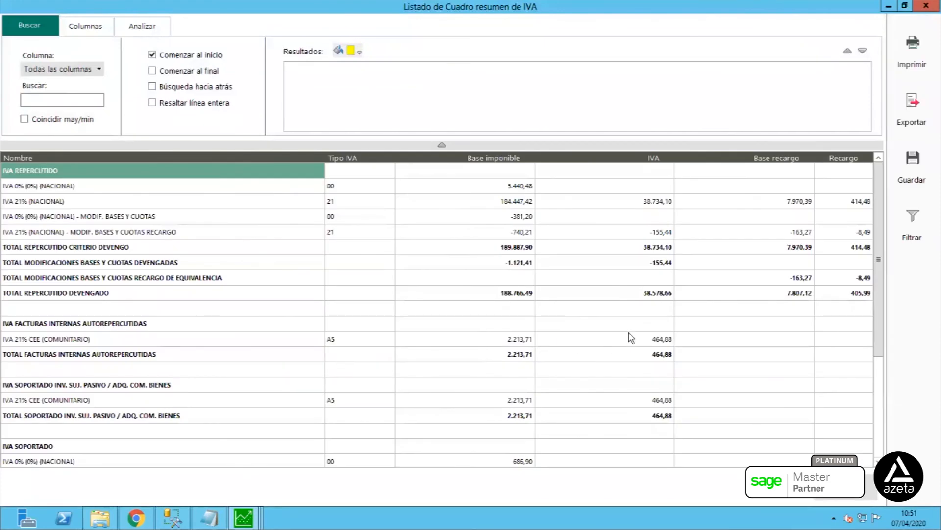
Compare the IVA 21% CEE amounts in the self-charged and input VAT sections of the Cuadro resumen de IVA, and close the listing.
left_click(635, 339)
left_click(647, 401)
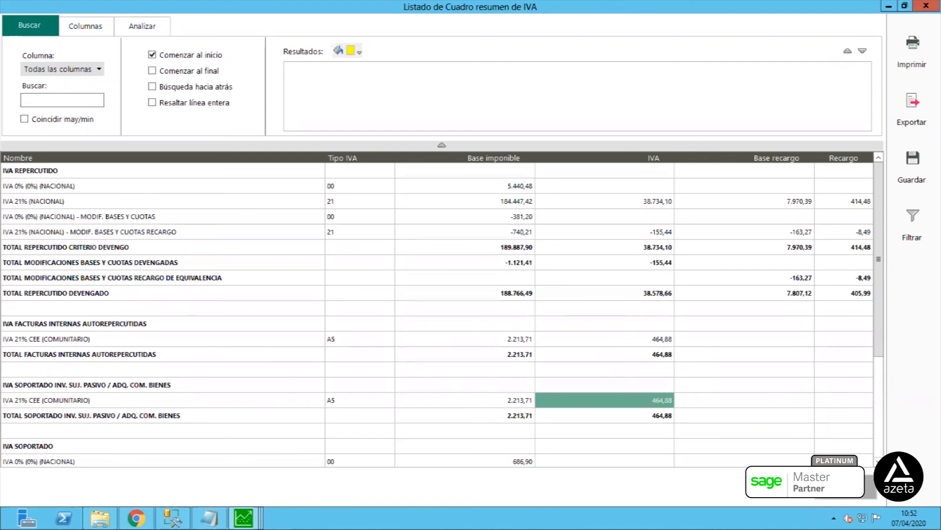
left_click(644, 340)
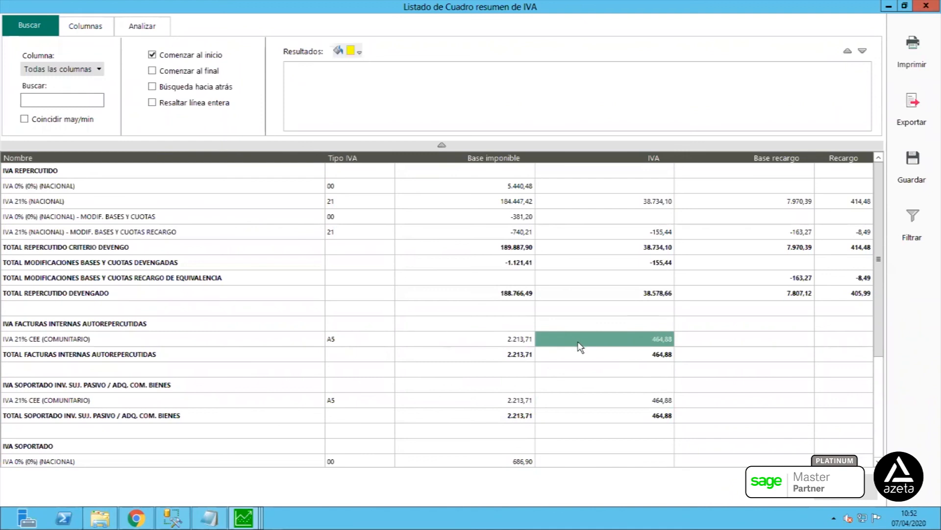
left_click(636, 400)
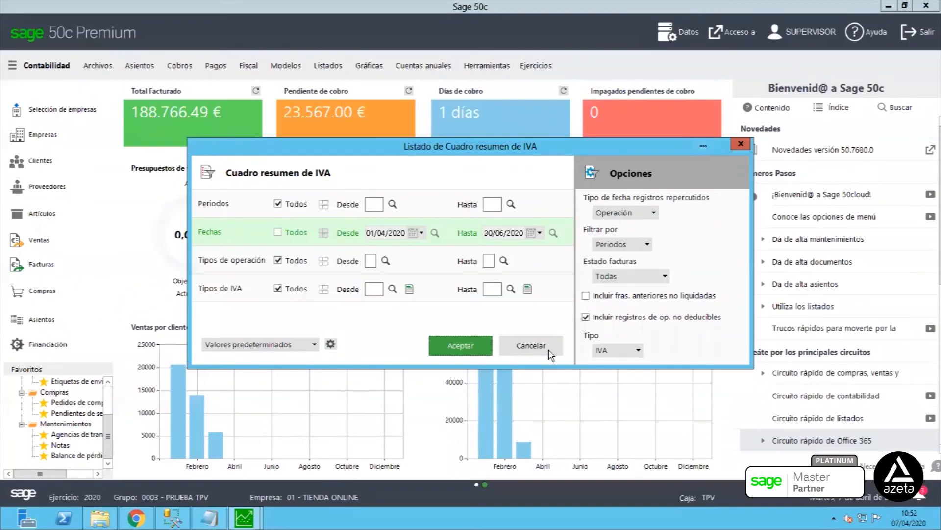
left_click(548, 350)
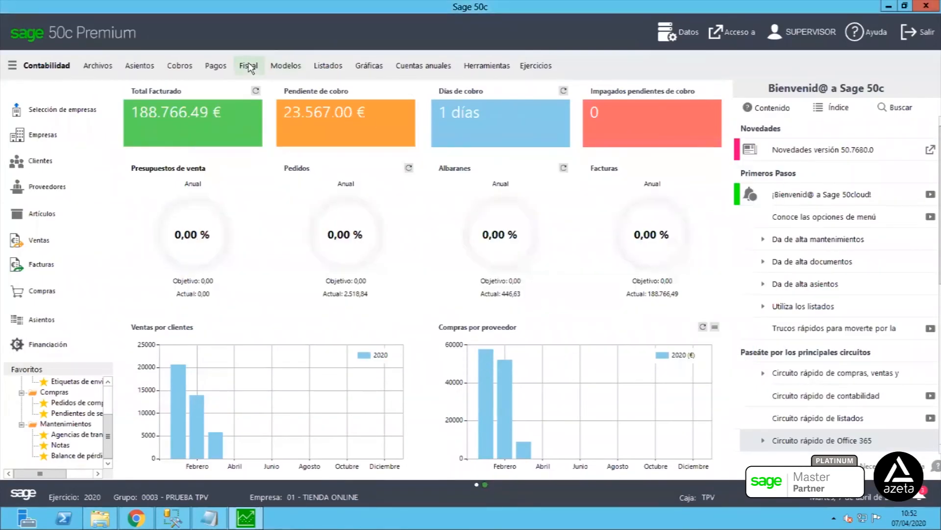
Generate the IVA soportado - Libro facturas recibidas listing for all periods, filtered to the IVA comunitario operation type.
left_click(249, 67)
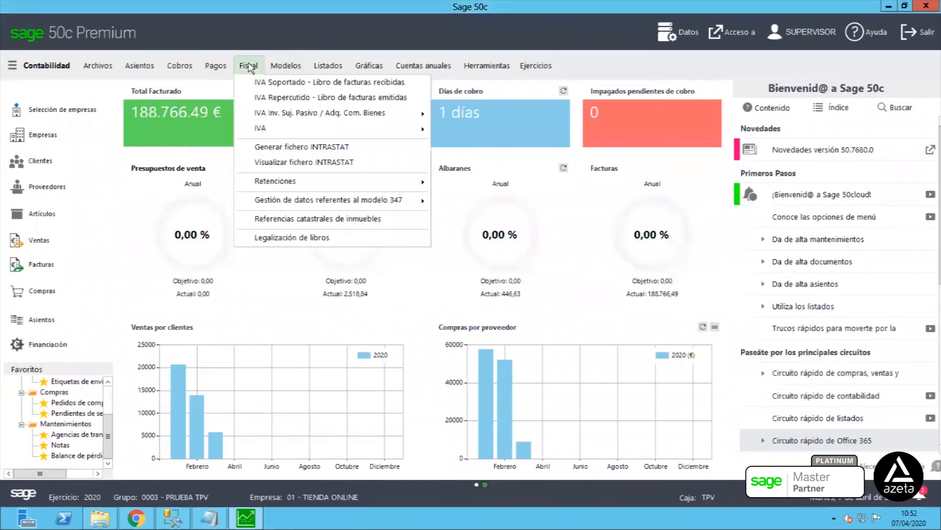
left_click(253, 88)
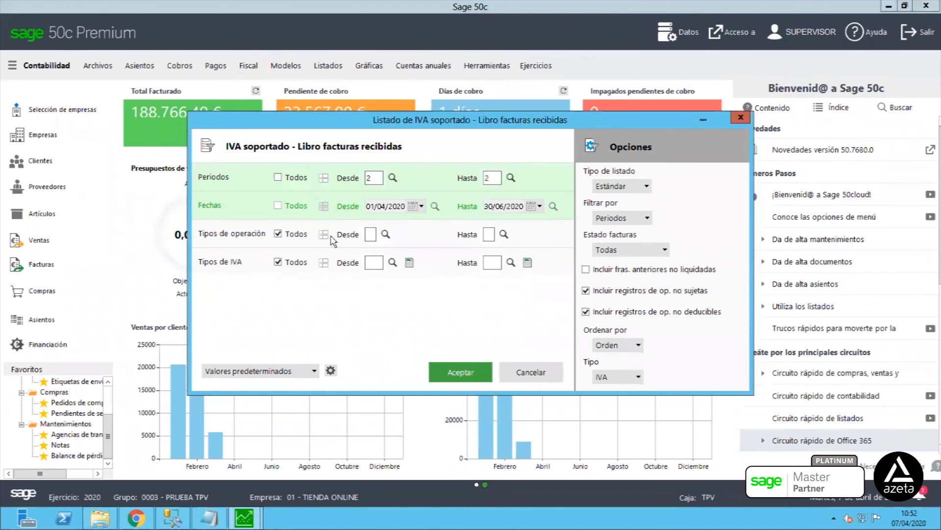
left_click(325, 234)
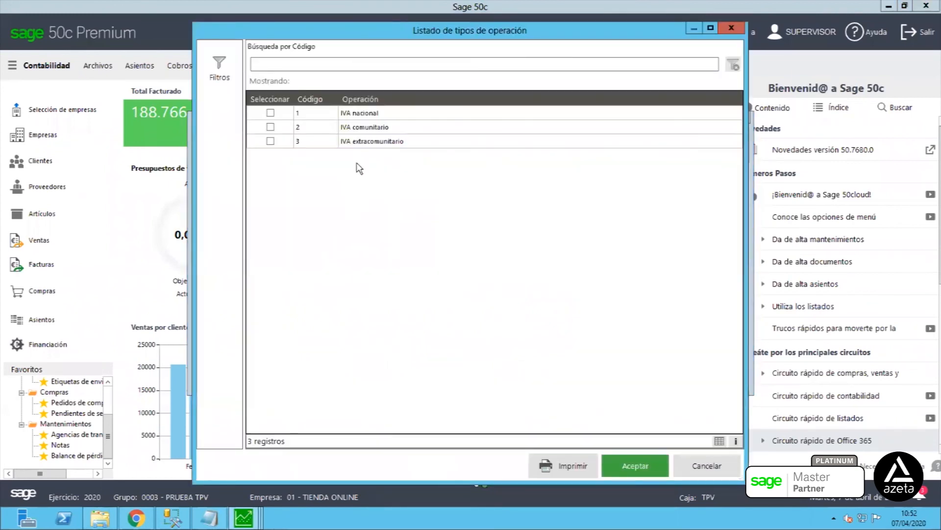
left_click(364, 129)
left_click(629, 466)
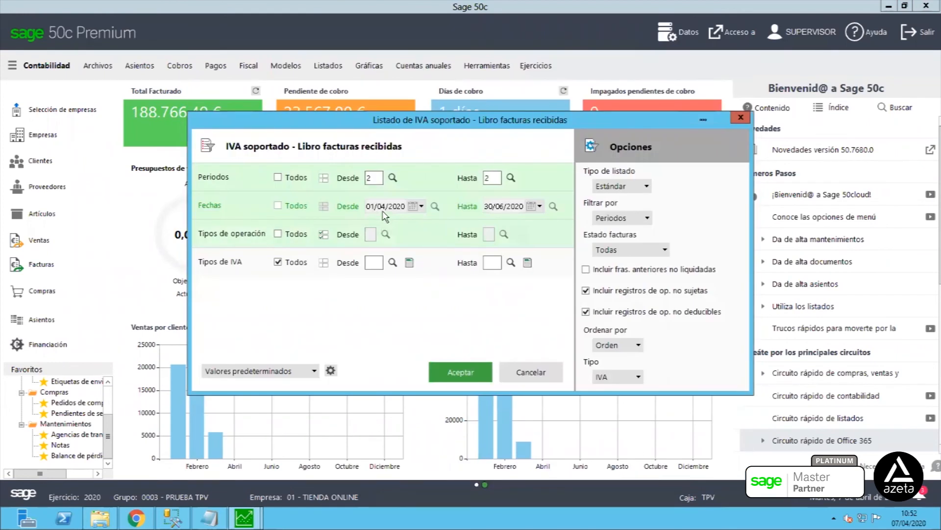
left_click(290, 181)
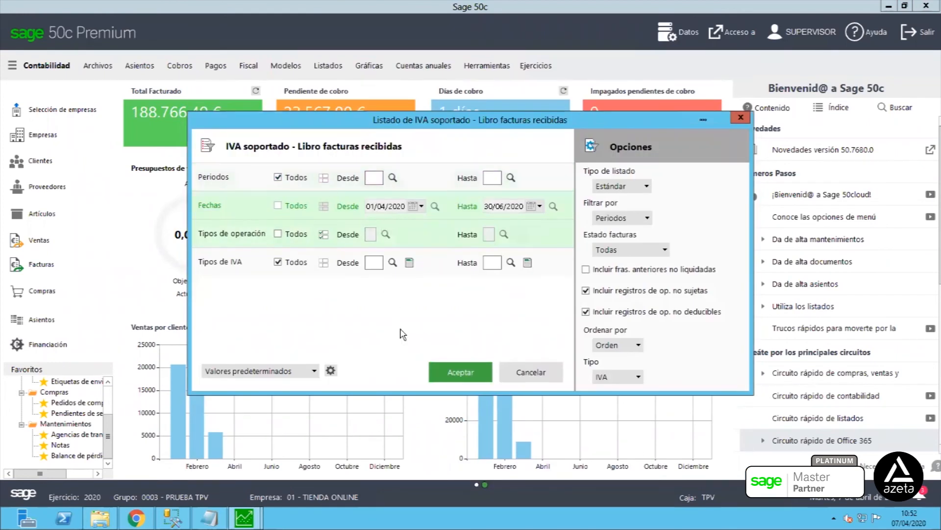
left_click(455, 372)
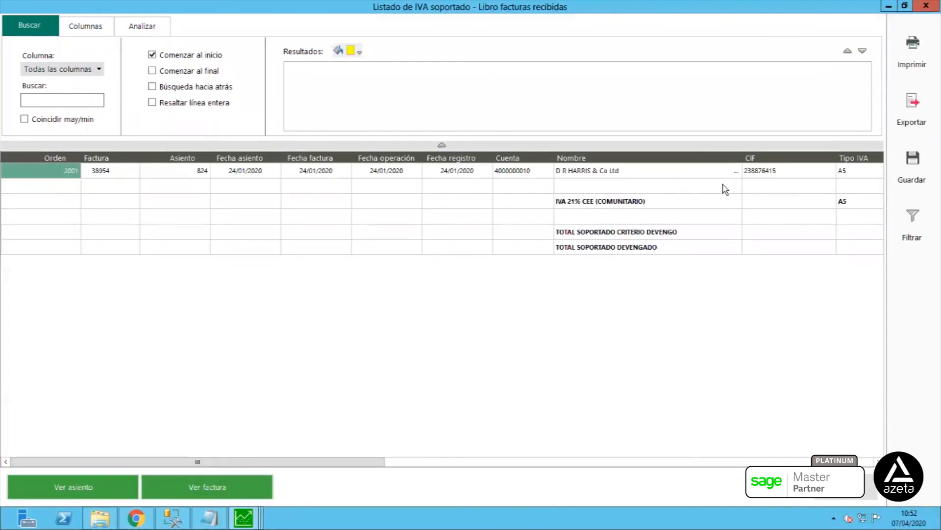
Check the Tipo IVA of the D R HARRIS & Co Ltd invoice and open its accounting entry without the help panel.
left_click_drag(377, 462, 507, 462)
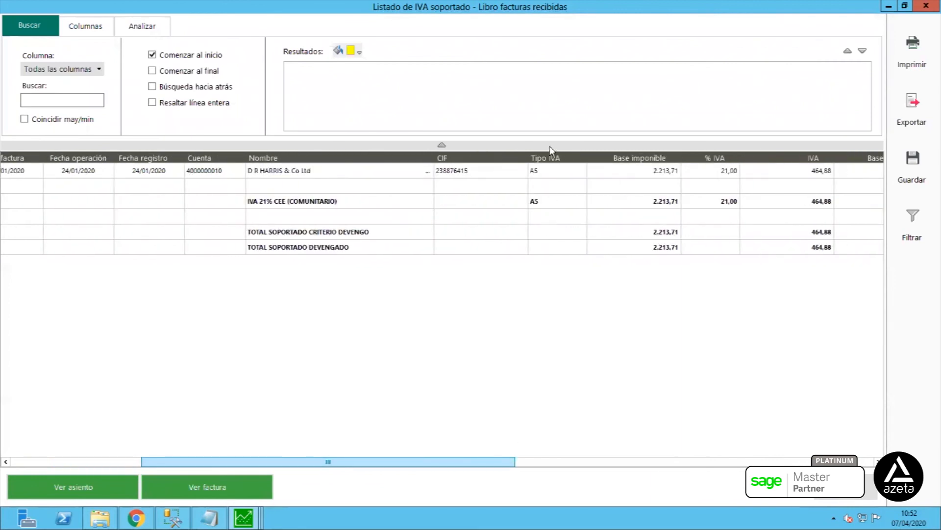
left_click(563, 173)
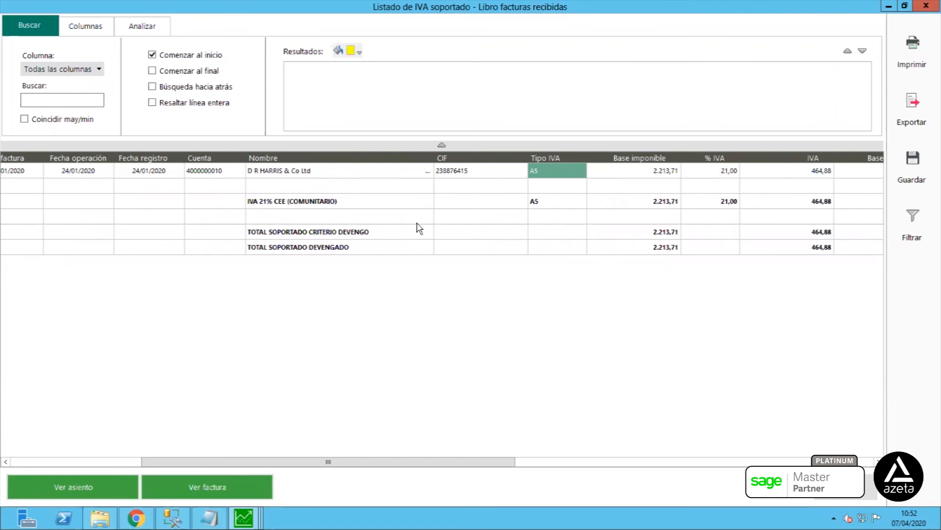
left_click(55, 490)
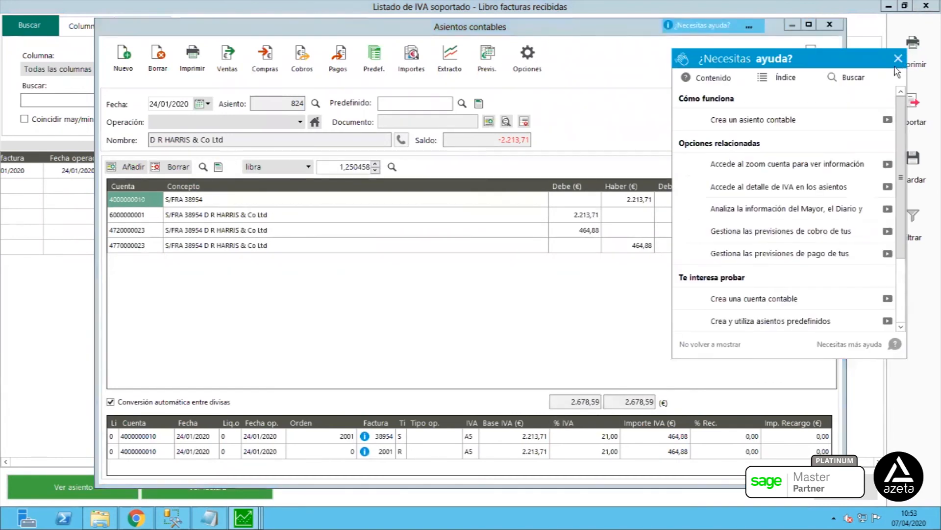
left_click(898, 59)
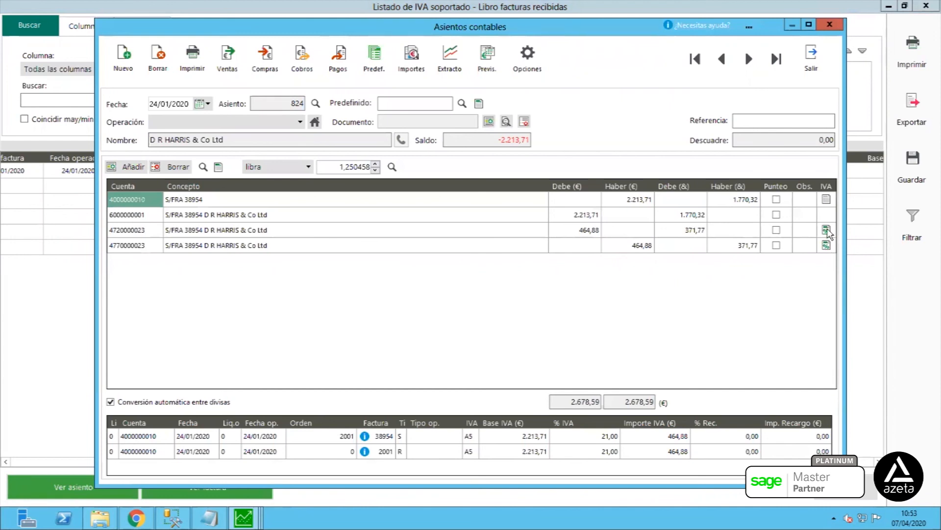
Open the input VAT line's Desglose de IVA Soportado and examine the available VAT types, including the CEE and sujeto pasivo ones.
left_click(827, 230)
left_click(827, 230)
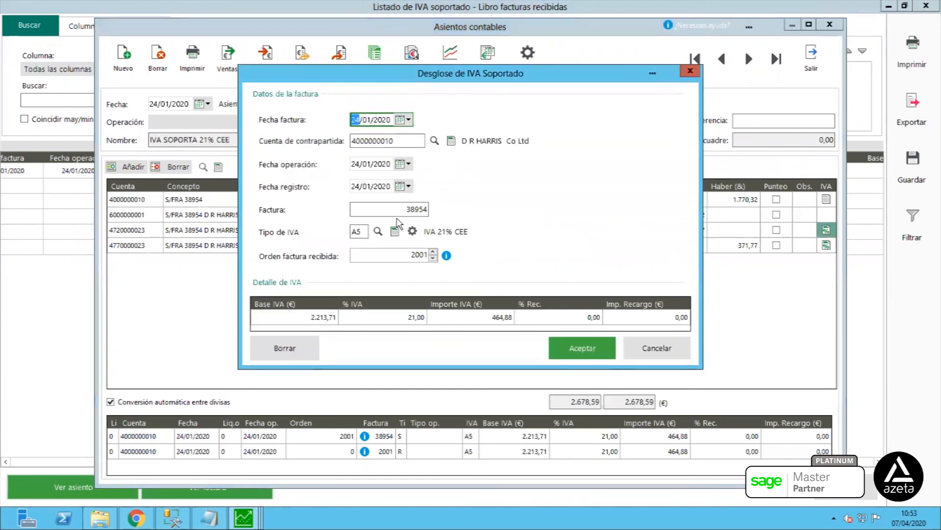
left_click(394, 232)
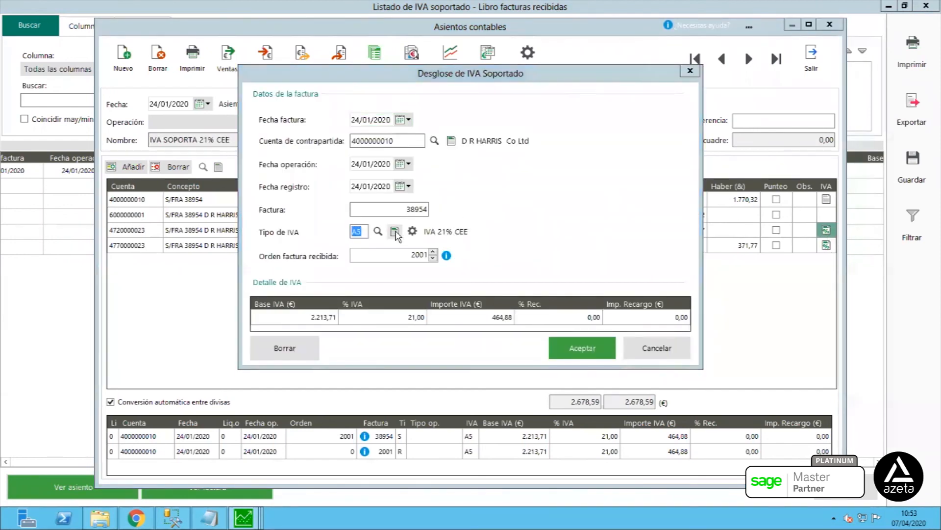
left_click(433, 91)
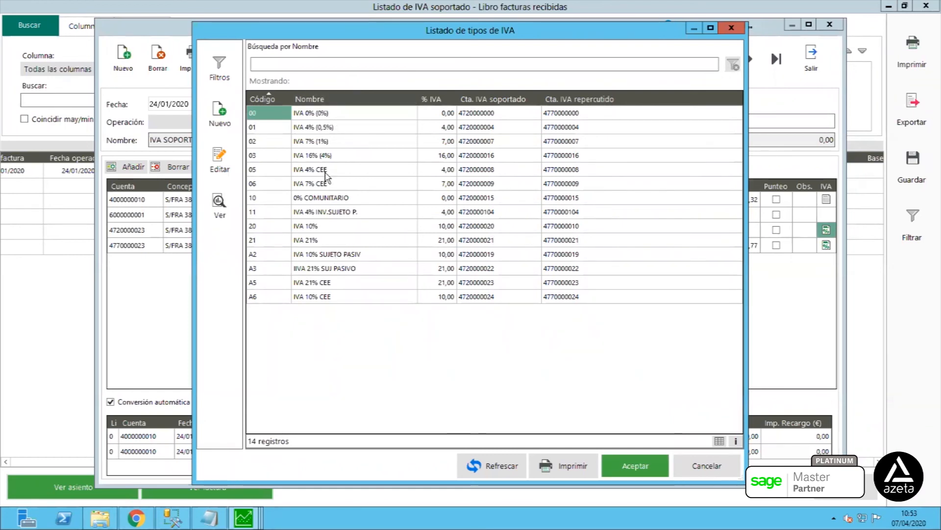
left_click(328, 142)
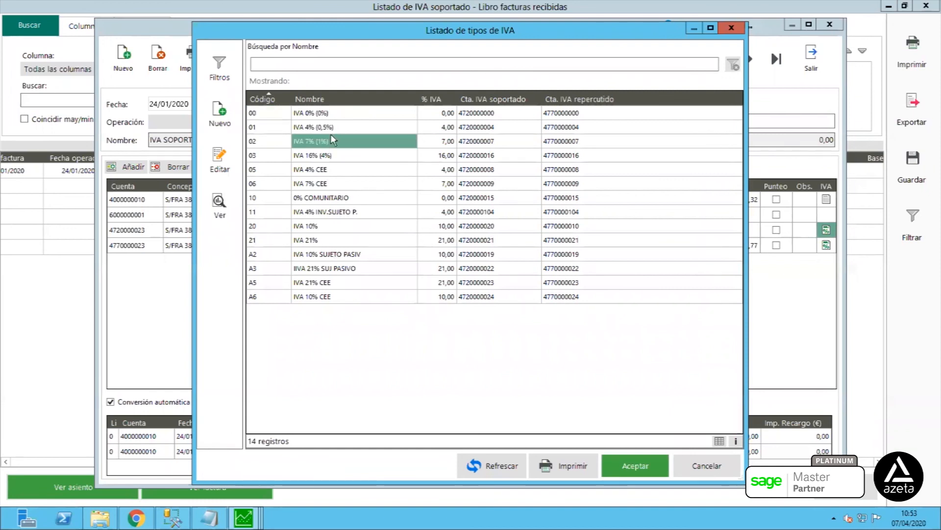
left_click(326, 171)
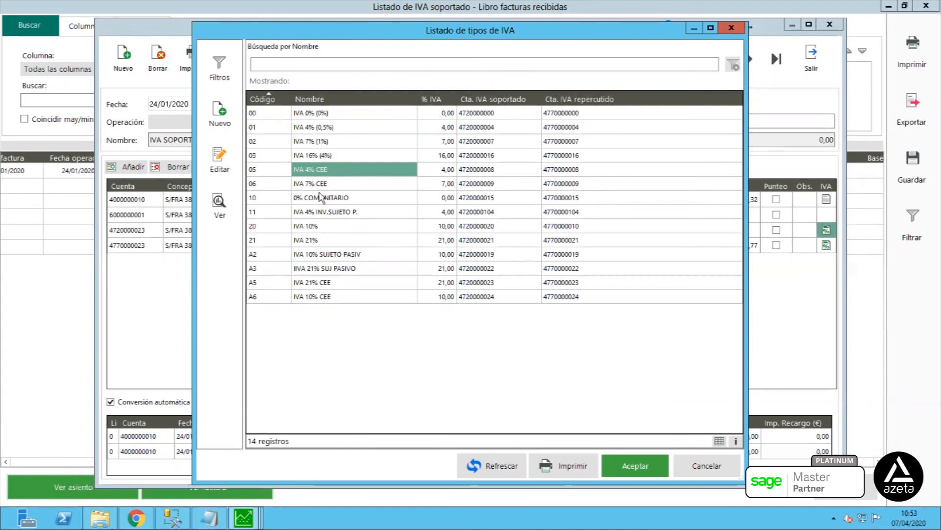
left_click(326, 269)
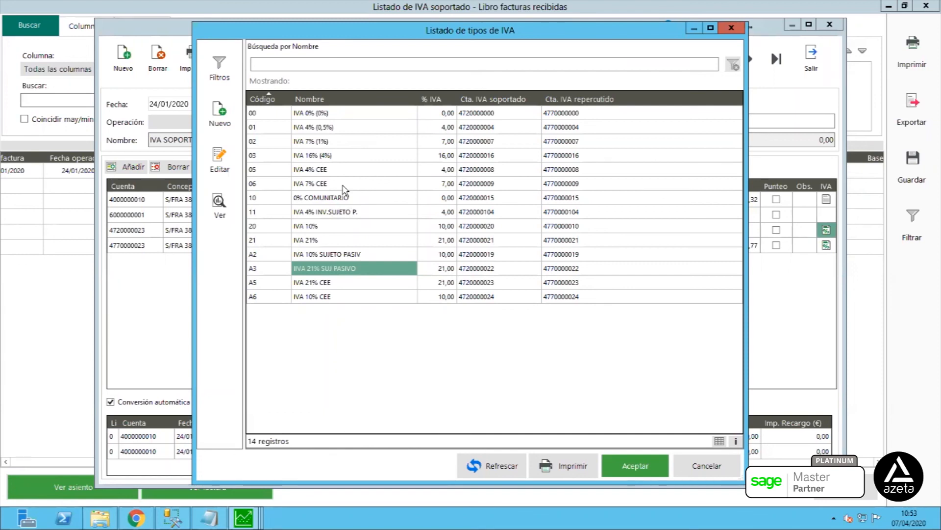
Leave the VAT type list, the VAT breakdown, the accounting entry and the received invoices listing without changing anything.
left_click(707, 466)
left_click(661, 71)
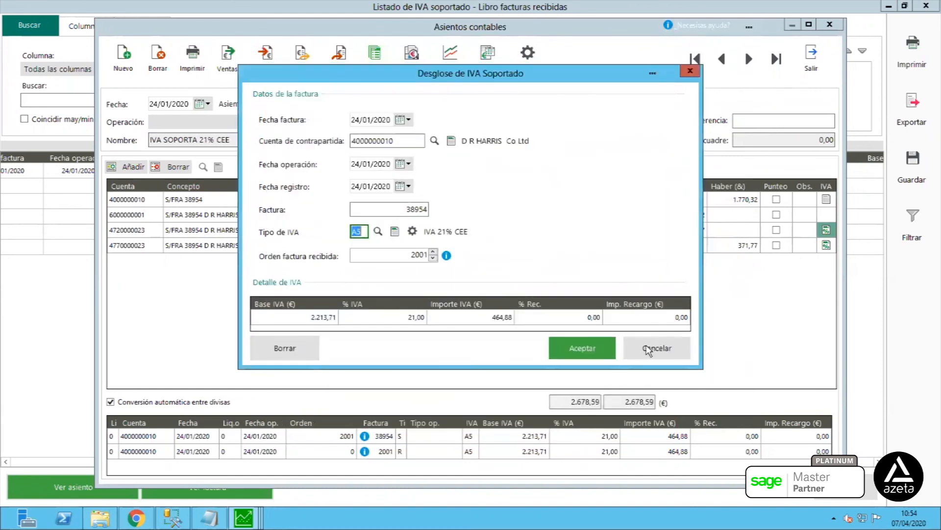
left_click(648, 345)
left_click(819, 60)
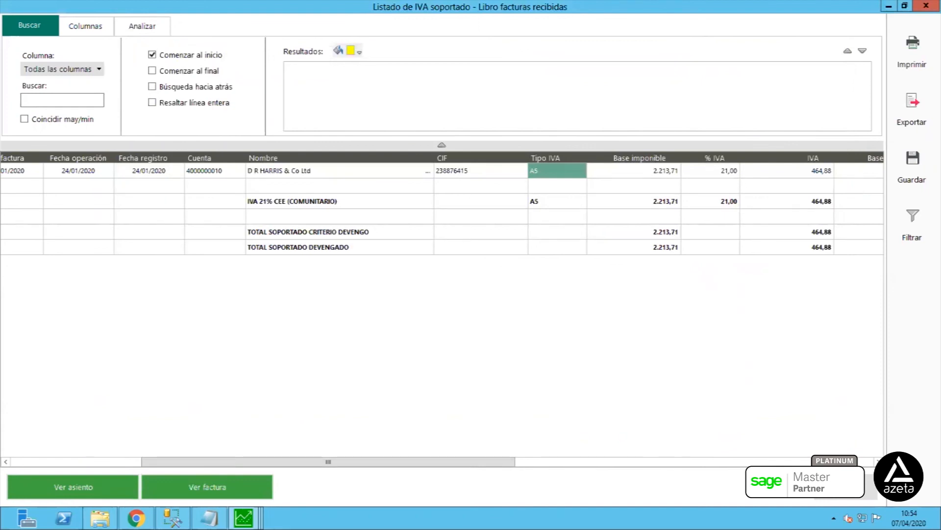
left_click(847, 486)
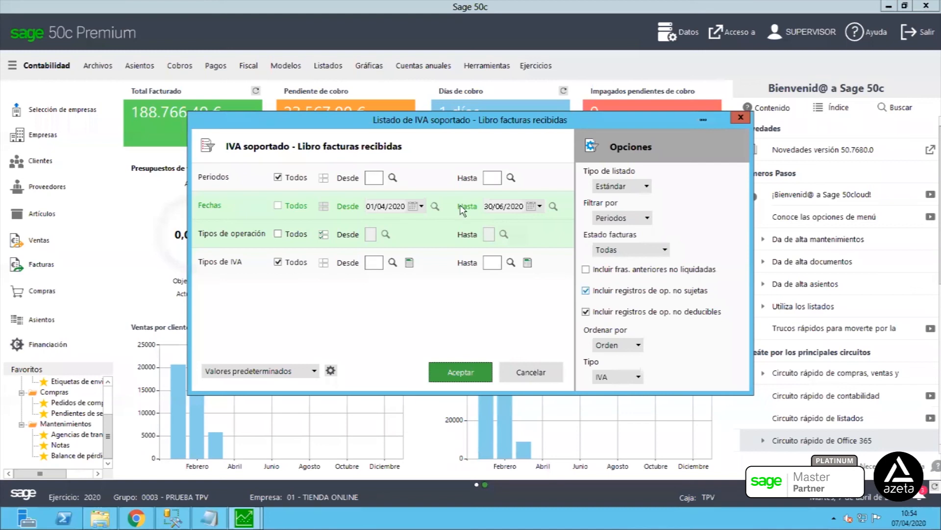
left_click(530, 372)
Generate the IVA repercutido - Libro facturas emitidas listing for all periods, filtered to the IVA comunitario operation type.
left_click(243, 65)
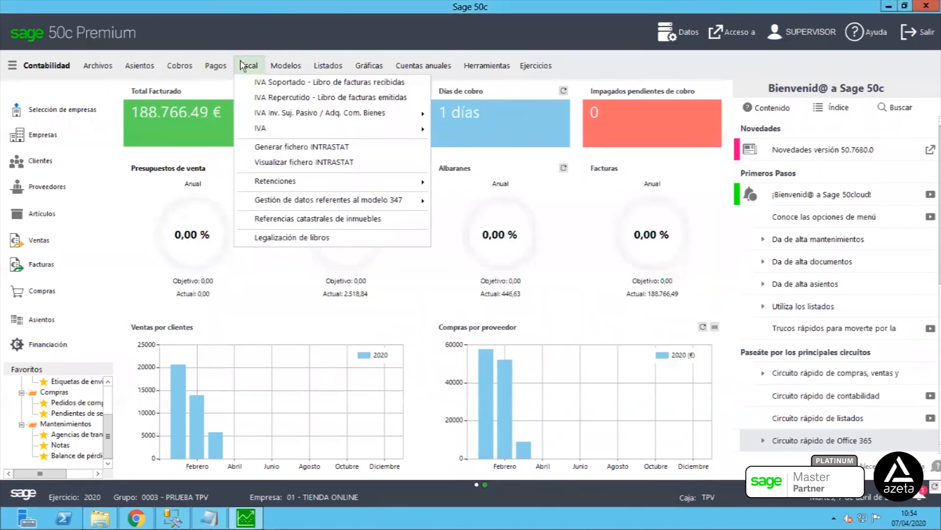
mouse_move(284, 130)
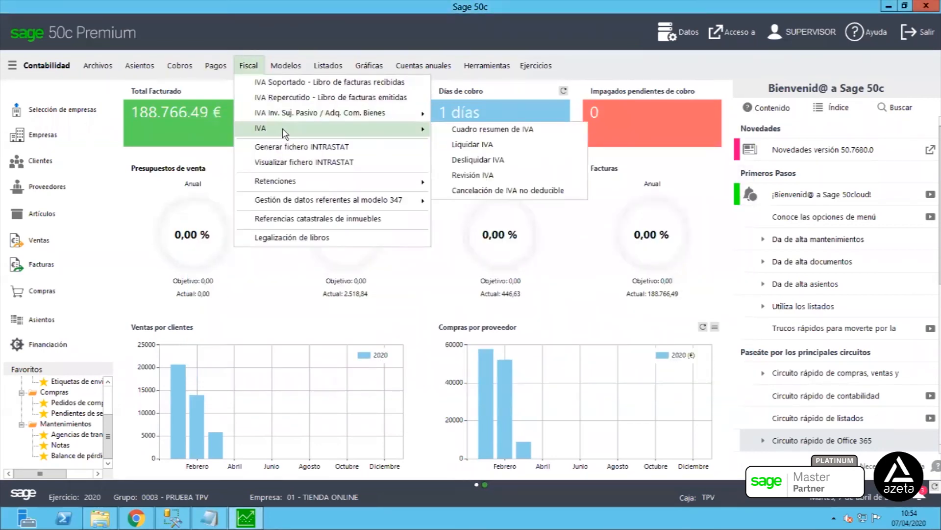
left_click(399, 98)
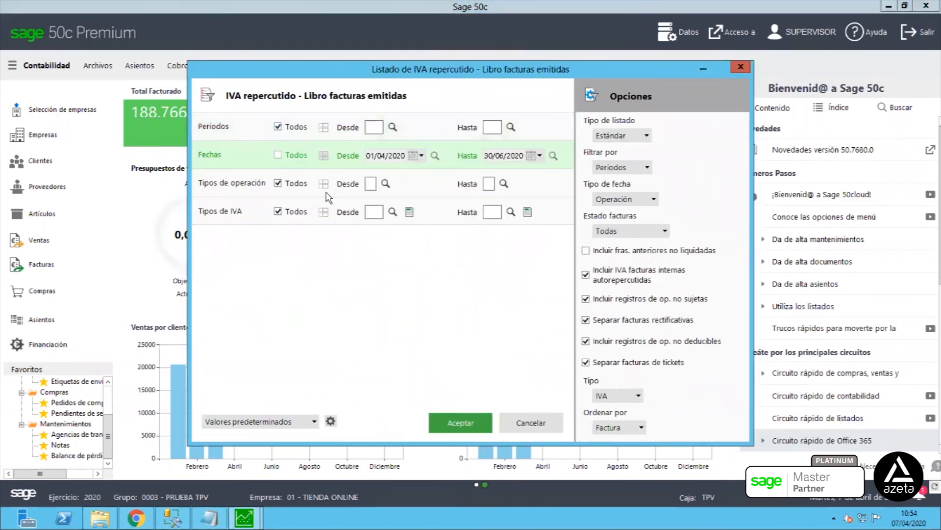
left_click(324, 184)
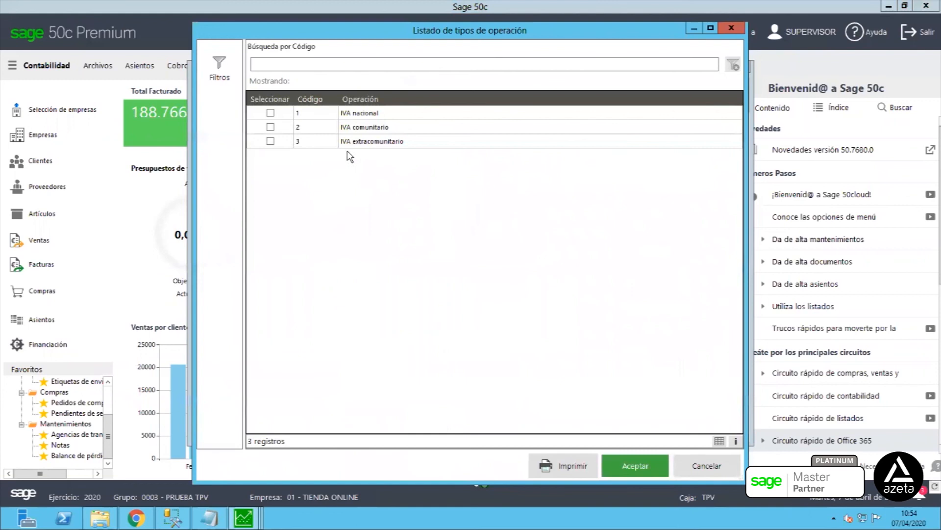
left_click(354, 127)
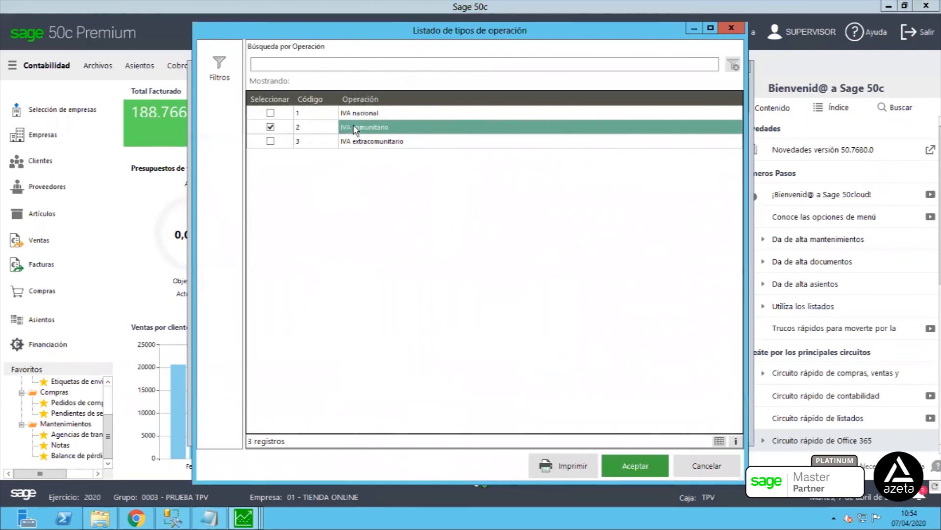
left_click(427, 130)
left_click(377, 129)
left_click(628, 470)
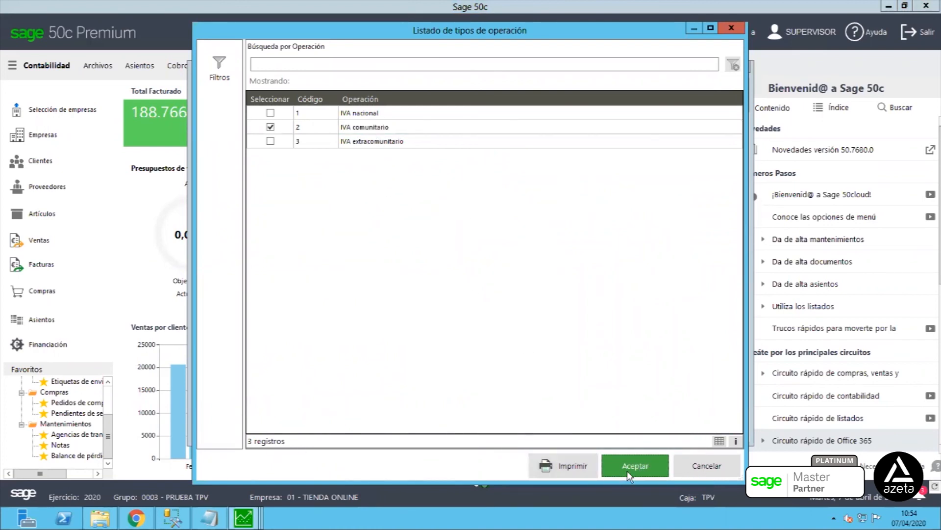
left_click(491, 423)
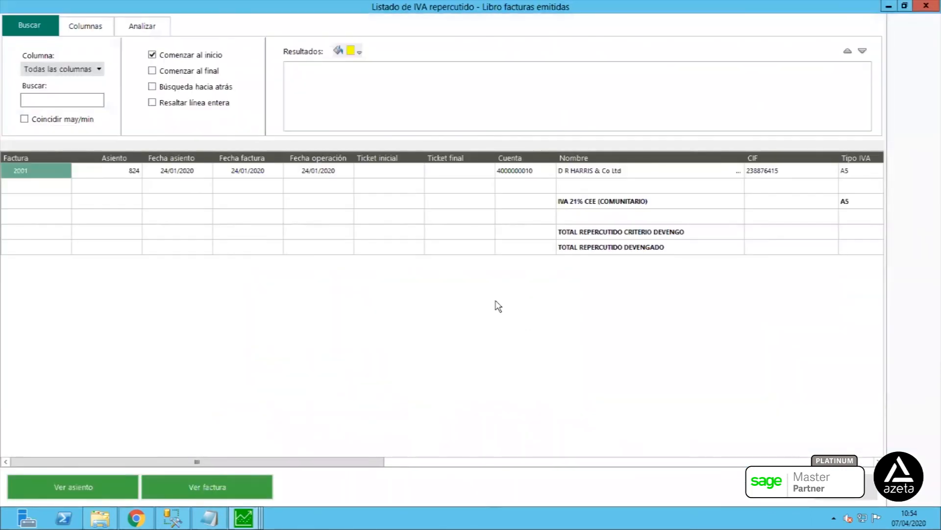
Open the accounting entry behind the self-charged D R HARRIS & Co Ltd invoice, examine its VAT lines, and leave the entry and listing.
left_click(307, 169)
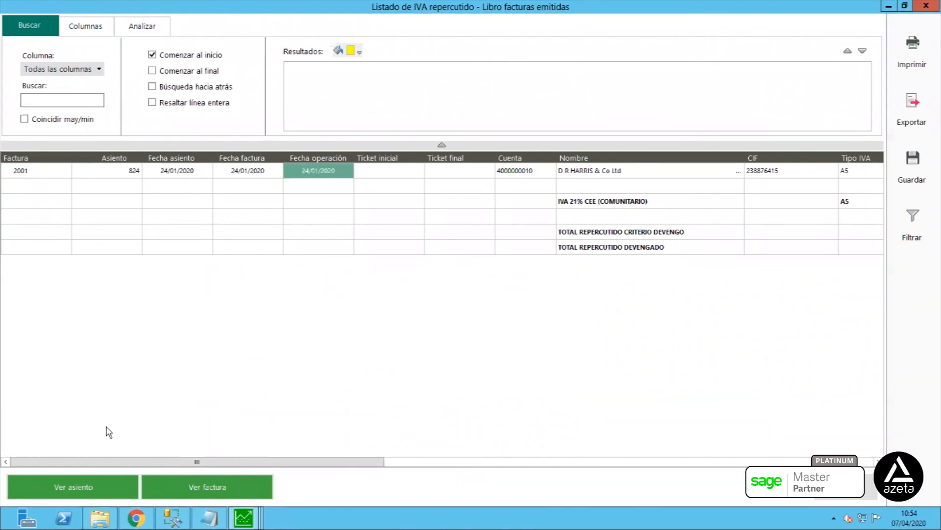
left_click(106, 493)
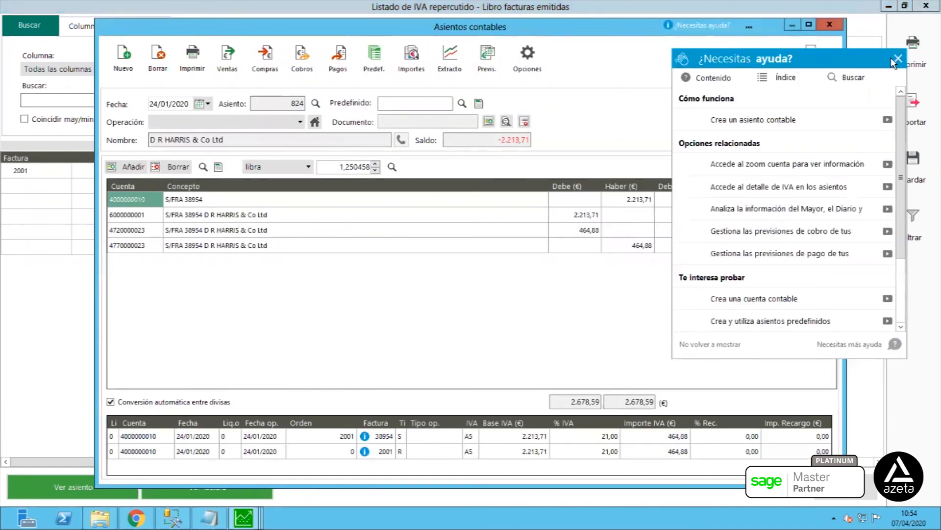
left_click(897, 59)
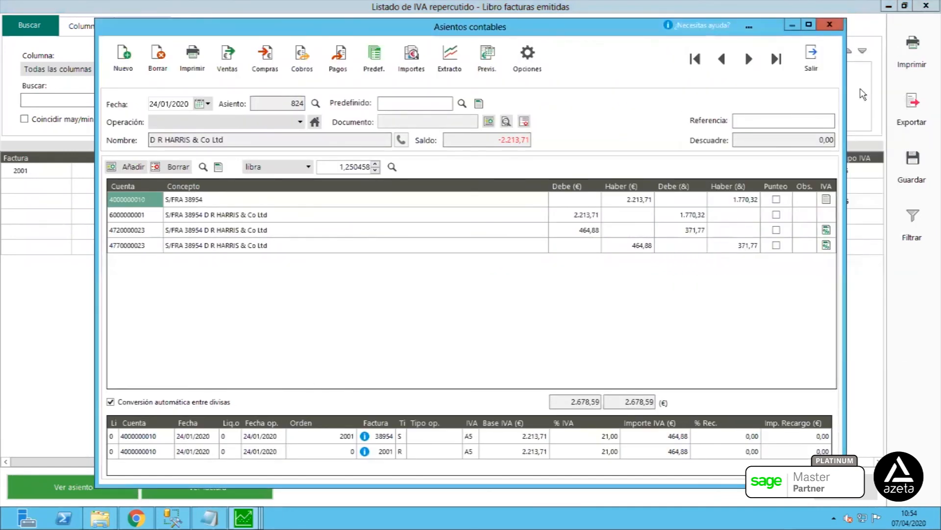
left_click(136, 232)
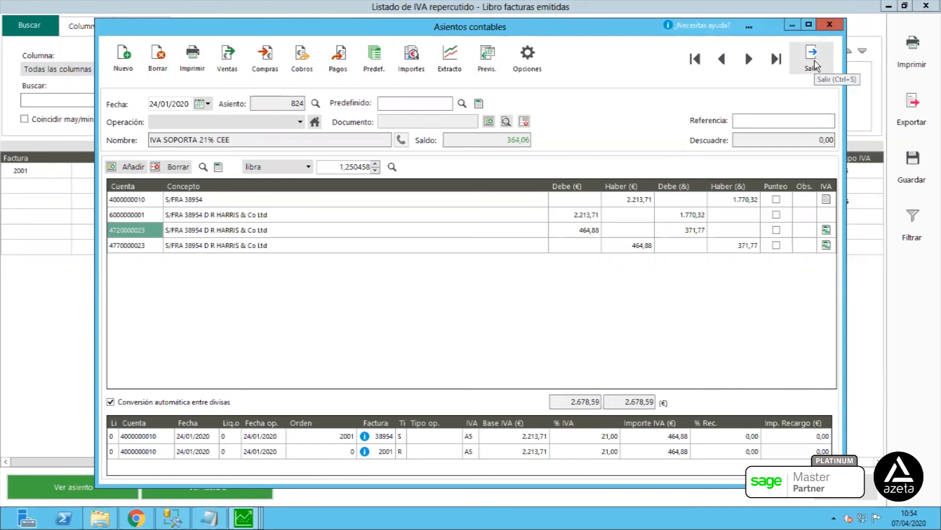
left_click(815, 62)
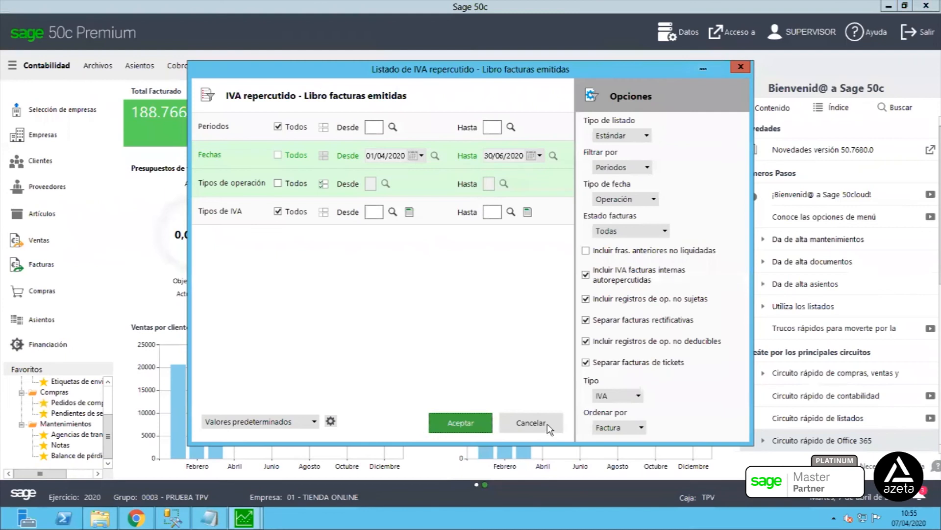
Leave the issued invoices filters, open a new accounting entry and locate Transitario - DUA among its additional options.
left_click(548, 425)
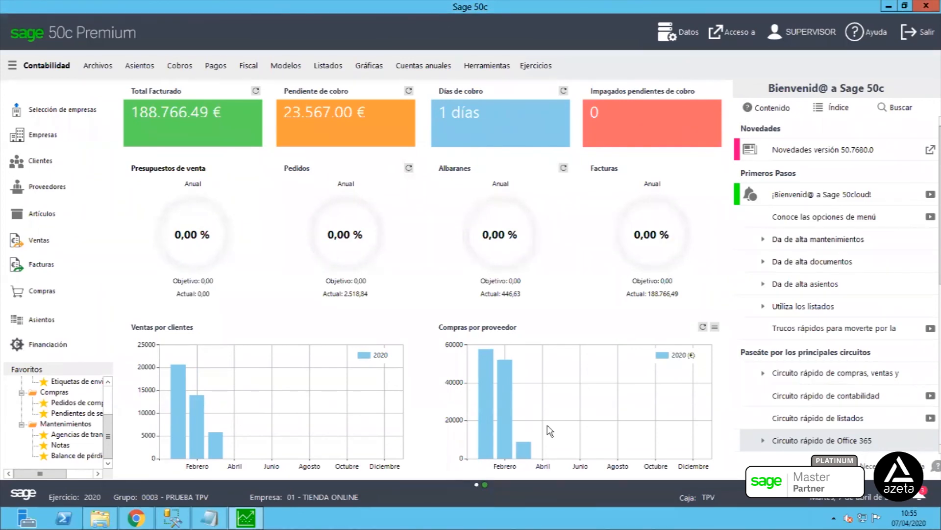
left_click(146, 69)
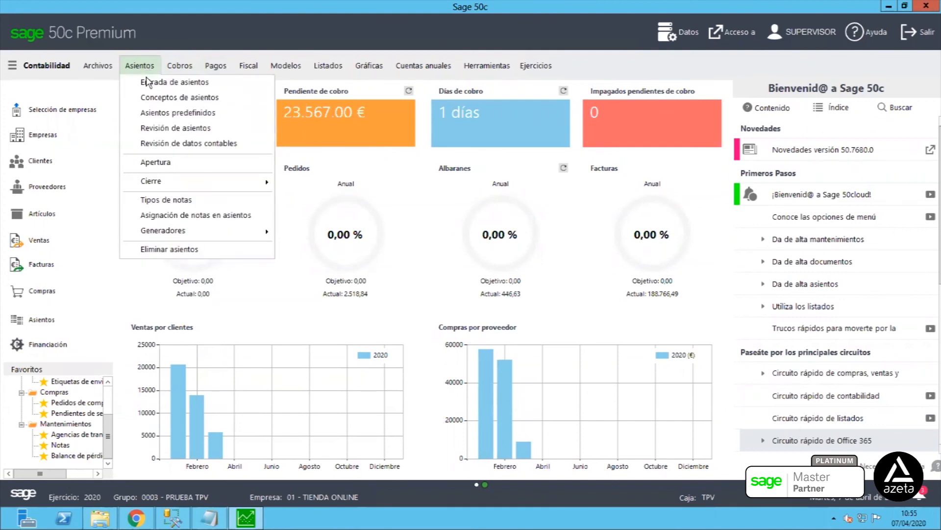
left_click(148, 82)
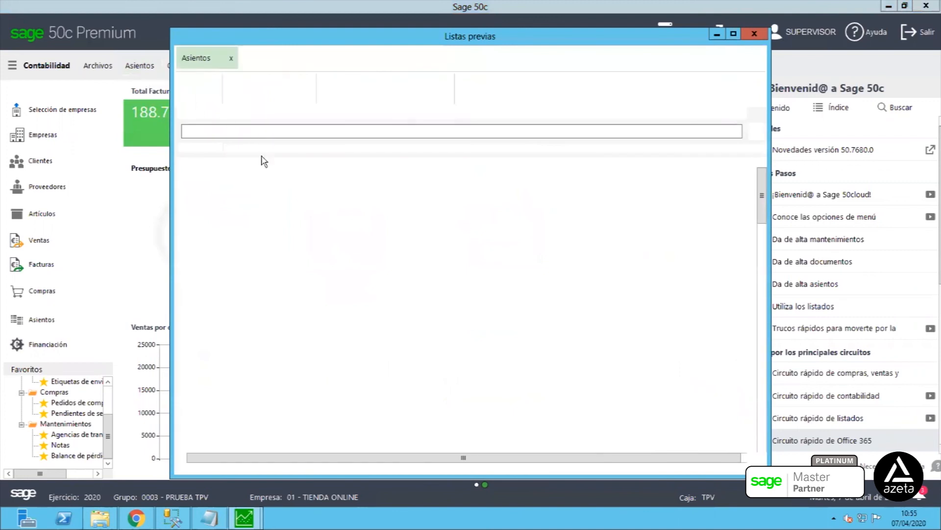
left_click(198, 101)
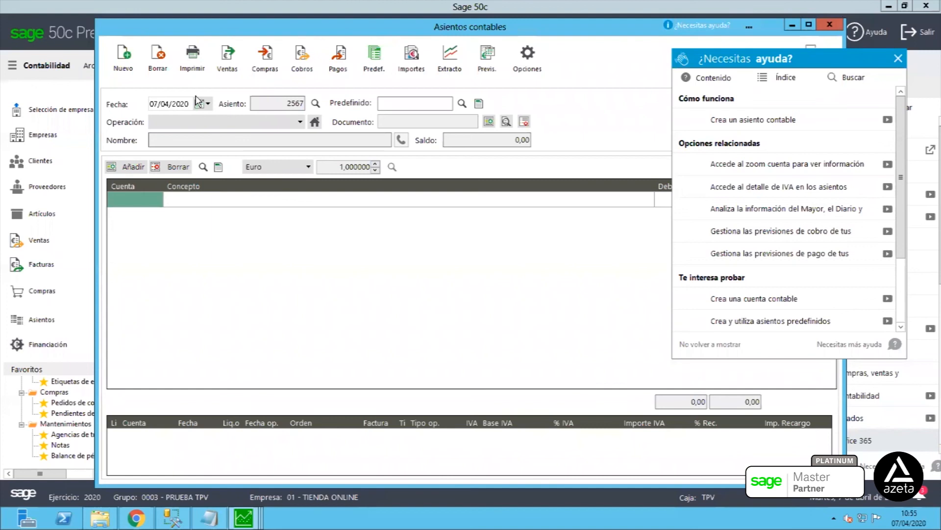
left_click(528, 58)
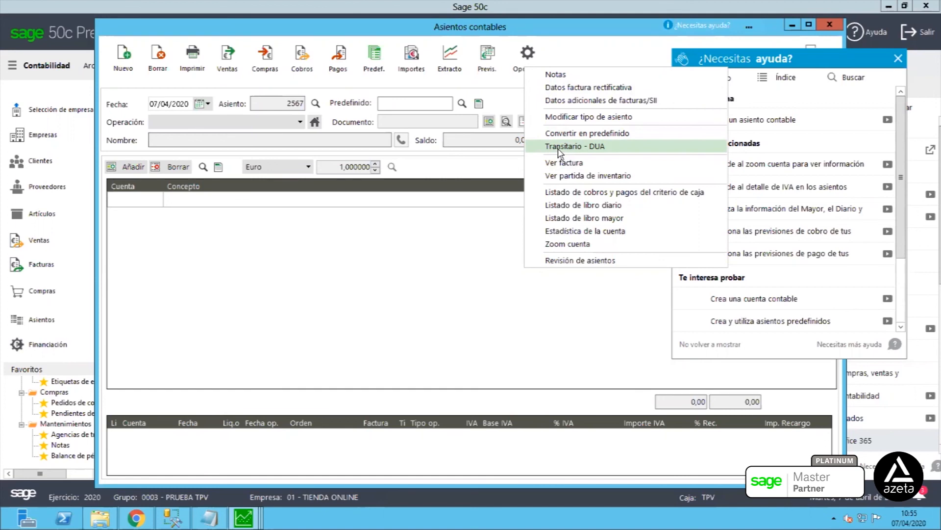
left_click(533, 309)
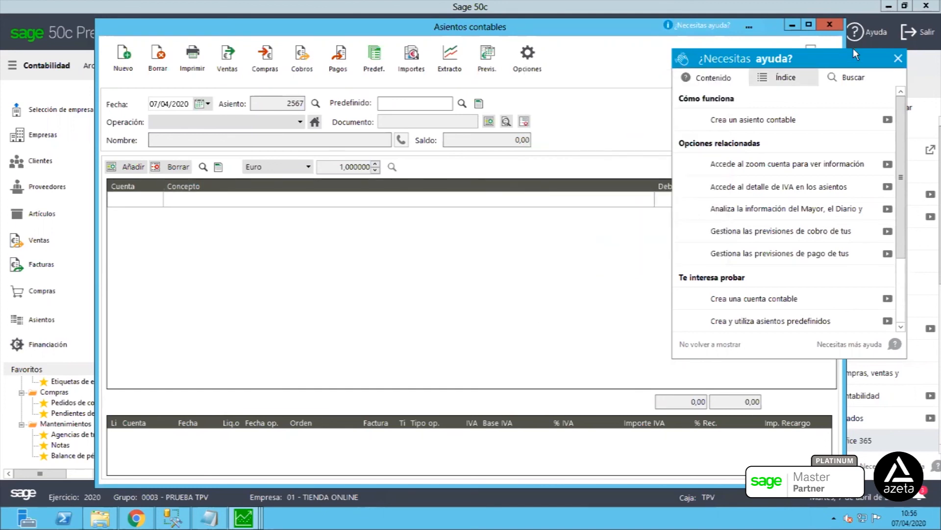
Close the help window, the blank accounting entry and the entries list without changing anything.
left_click(898, 58)
left_click(817, 69)
left_click(744, 84)
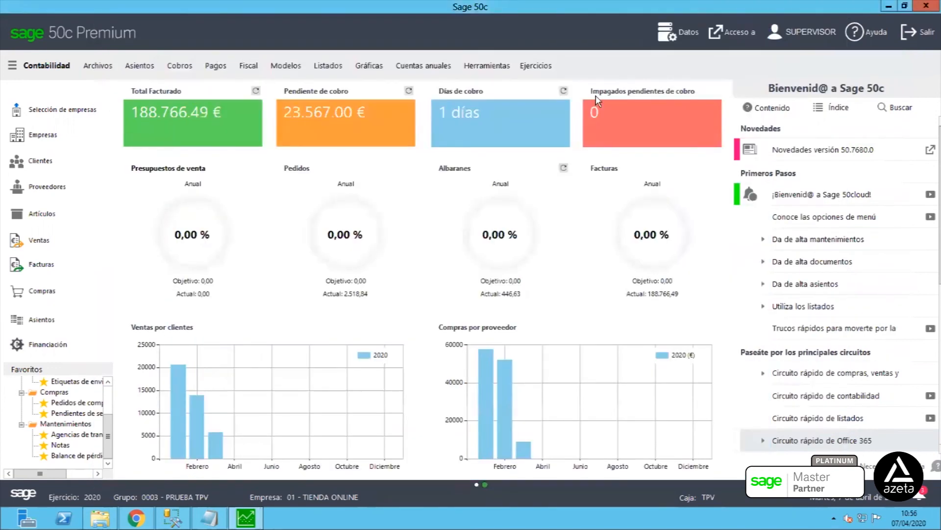
Generate the IVA soportado - Libro facturas recibidas listing for all periods.
left_click(248, 69)
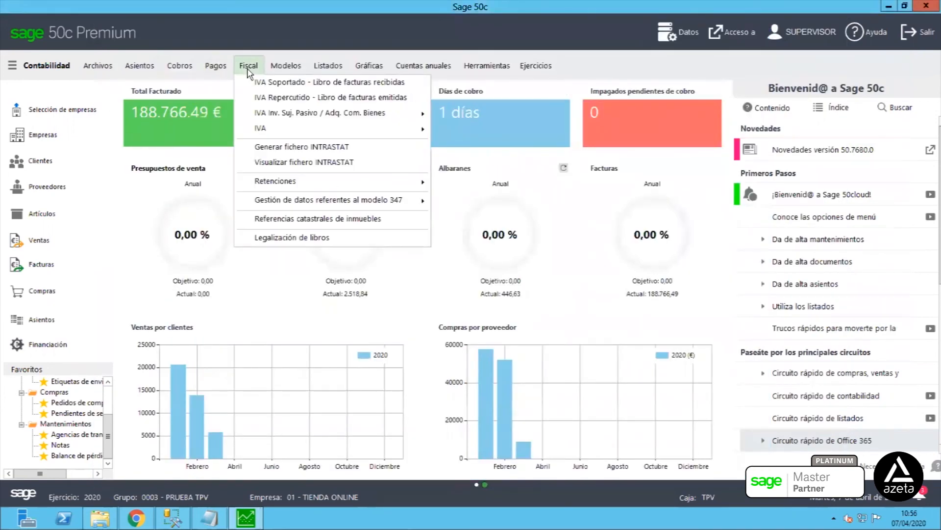
left_click(294, 83)
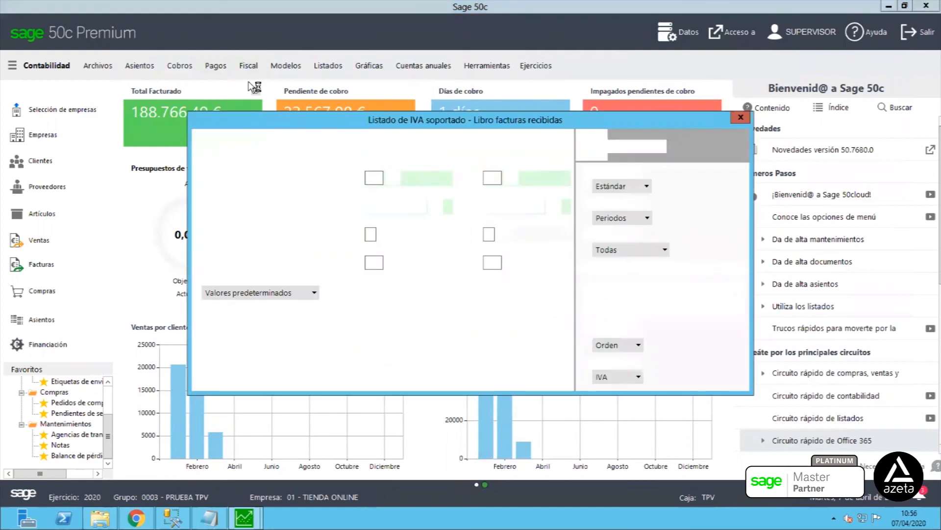
left_click(277, 177)
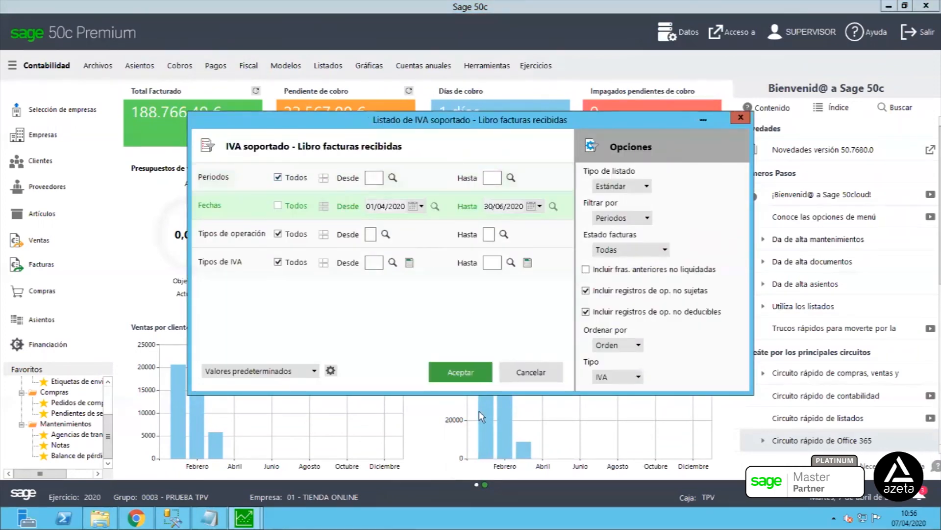
left_click(449, 372)
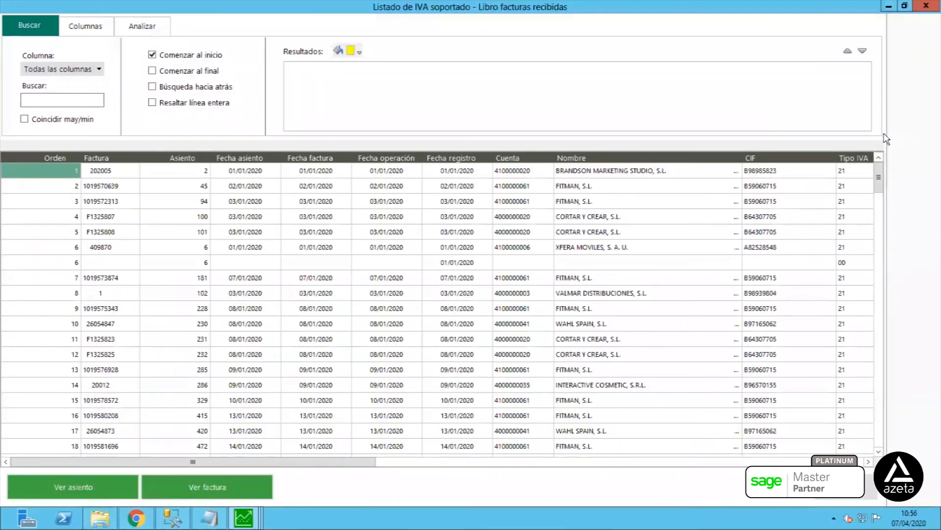
Export the received invoices listing to Excel with email sending enabled, overwriting the existing Soportado 1T.xlsx file.
left_click(908, 117)
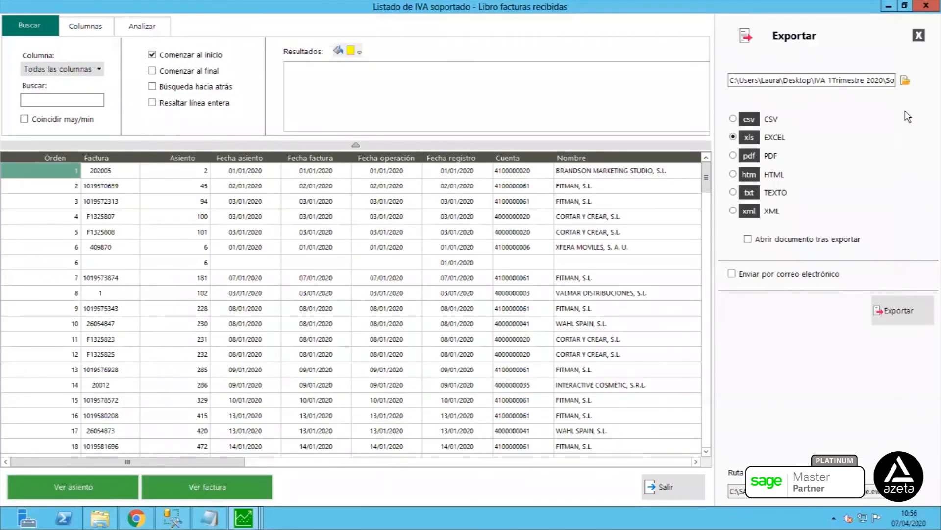
left_click(731, 274)
left_click(894, 312)
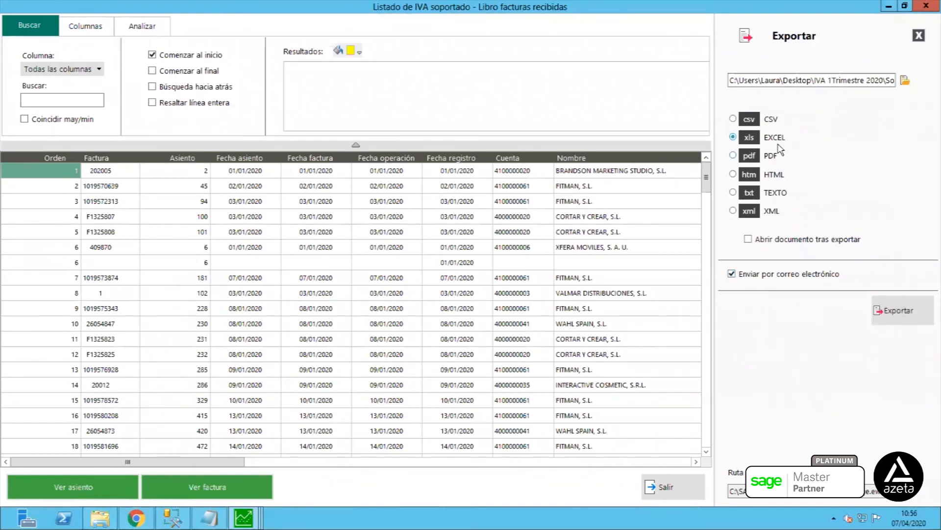
left_click(894, 311)
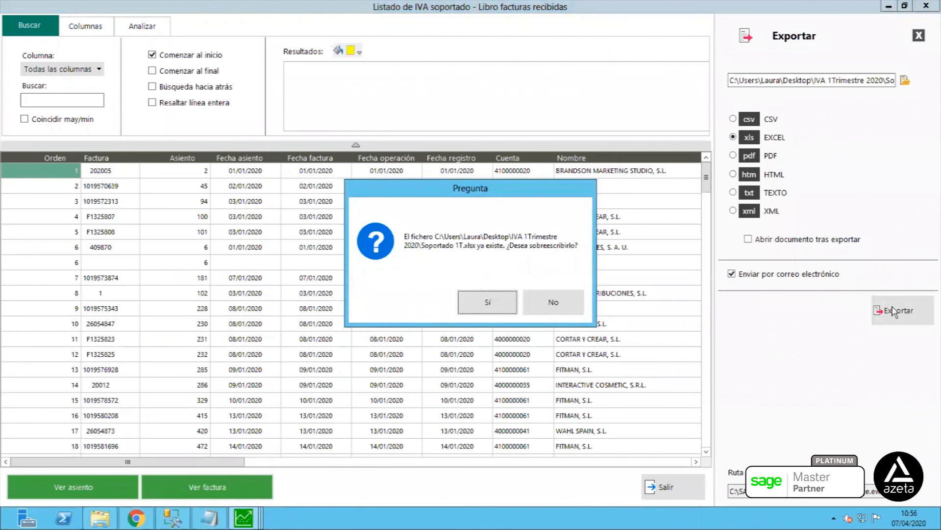
left_click(505, 300)
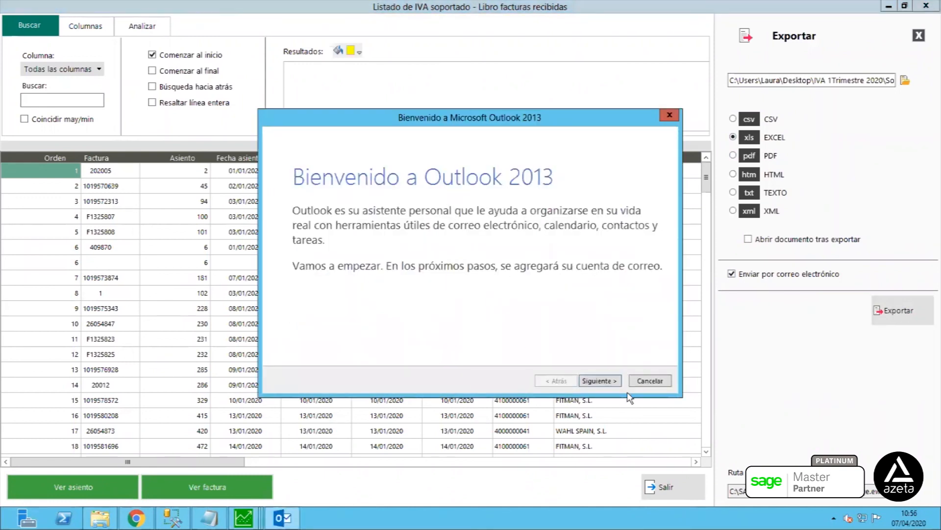
Exit the Outlook 2013 account setup without configuring an account, and leave the received invoices listing and its filters.
left_click(602, 381)
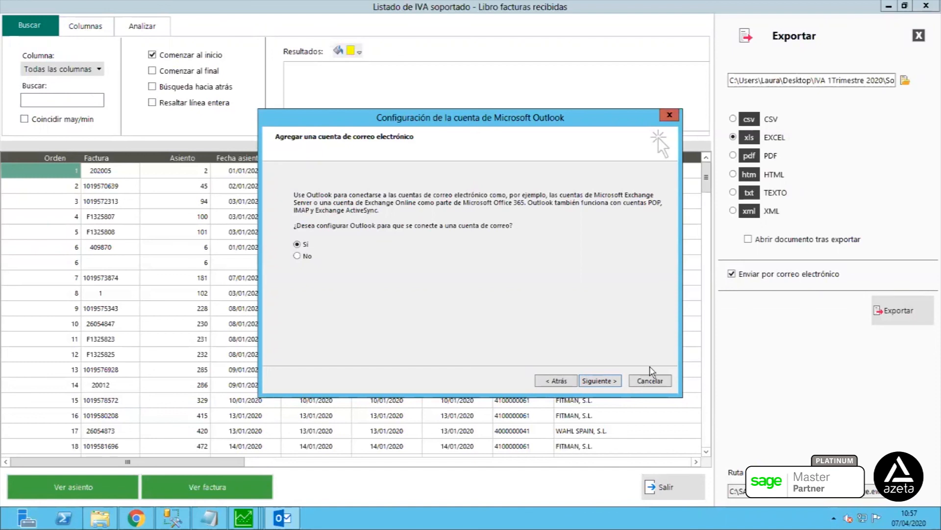
left_click(651, 383)
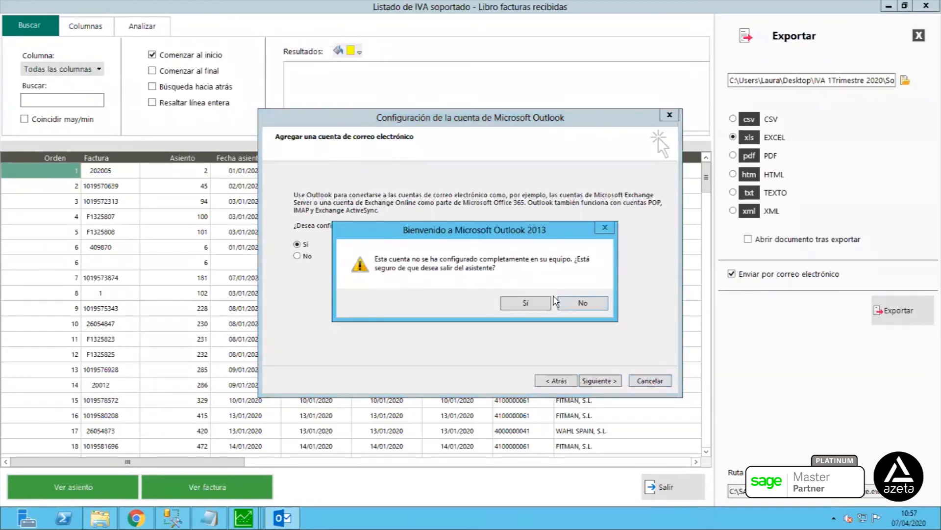
left_click(569, 305)
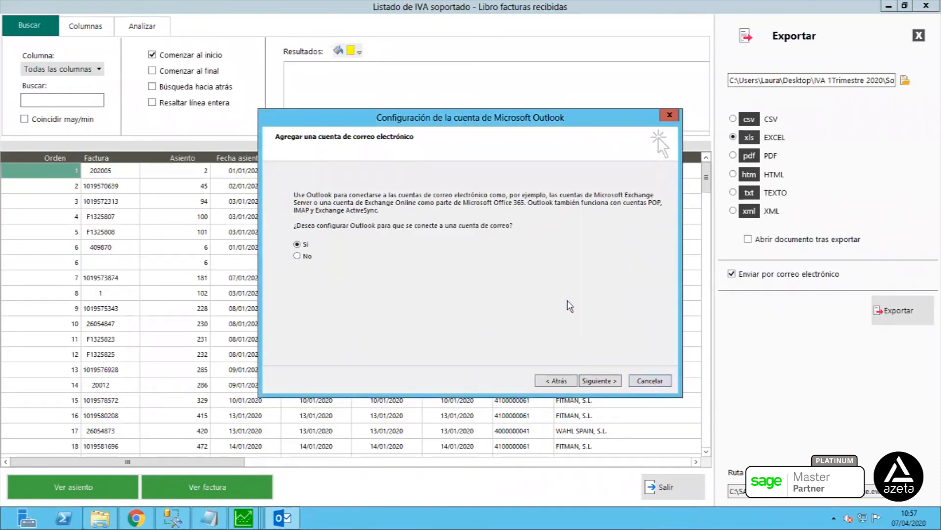
left_click(655, 384)
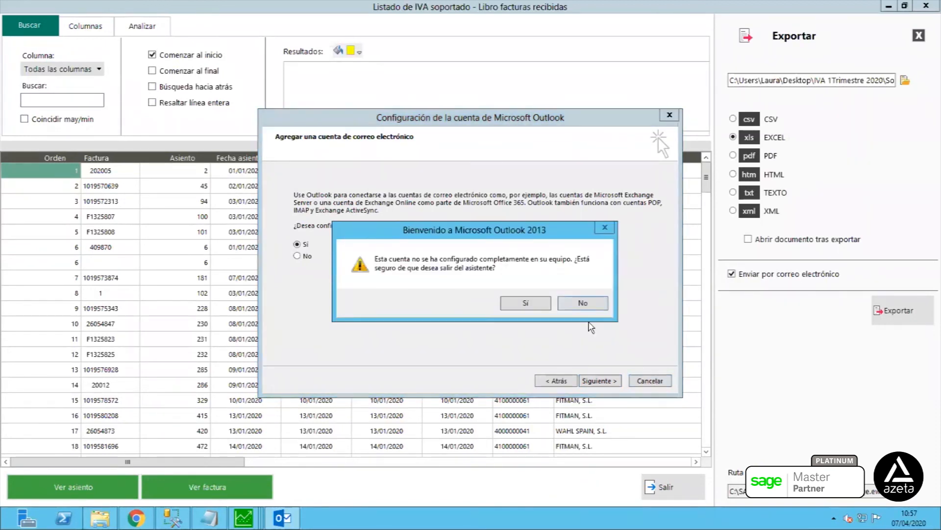
left_click(523, 303)
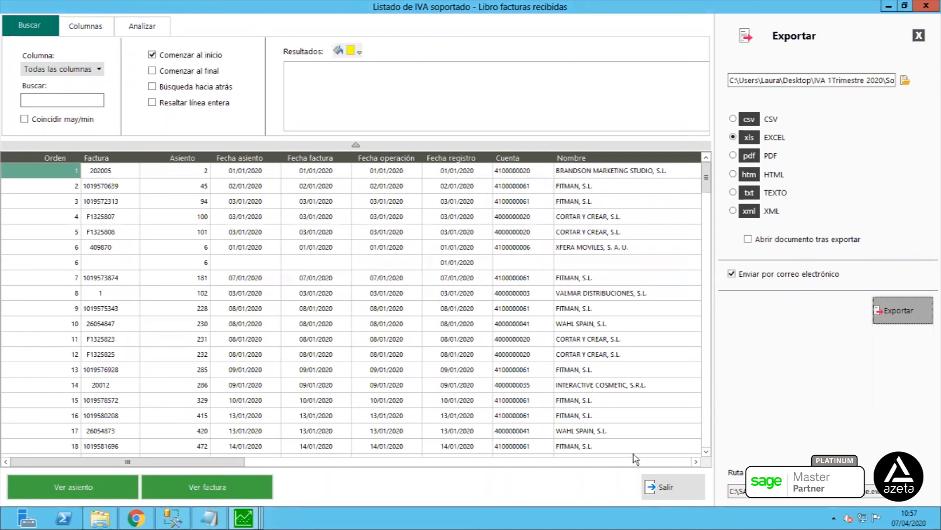
left_click(665, 489)
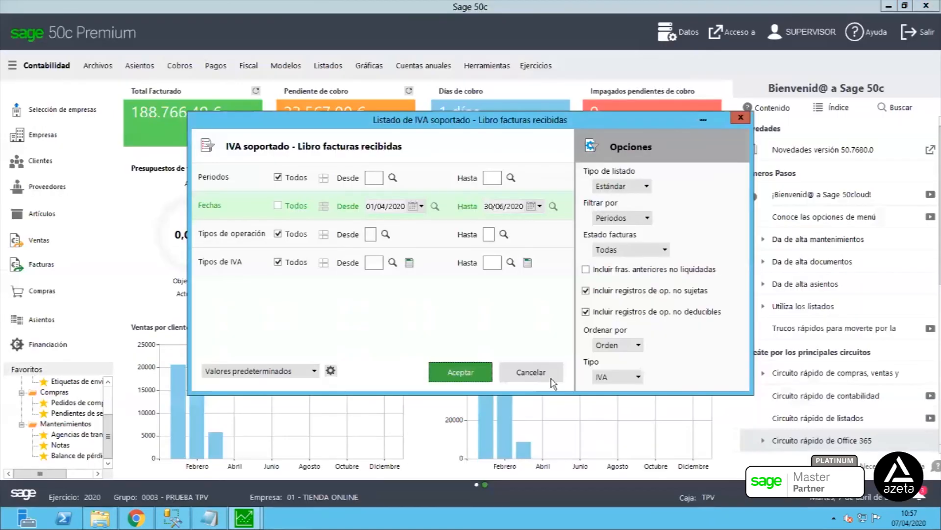
left_click(550, 377)
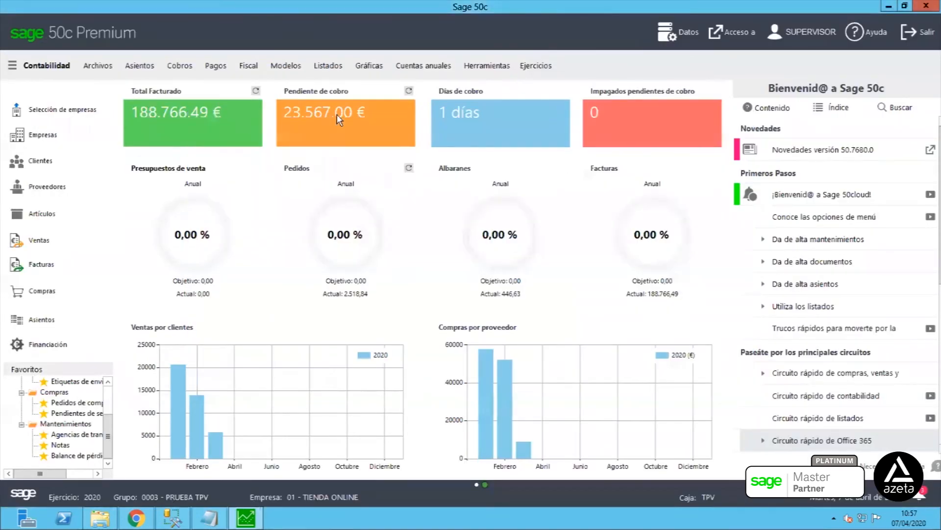
Generate the Cuadro resumen de IVA listing from period 1 to period 1.
left_click(248, 65)
mouse_move(259, 129)
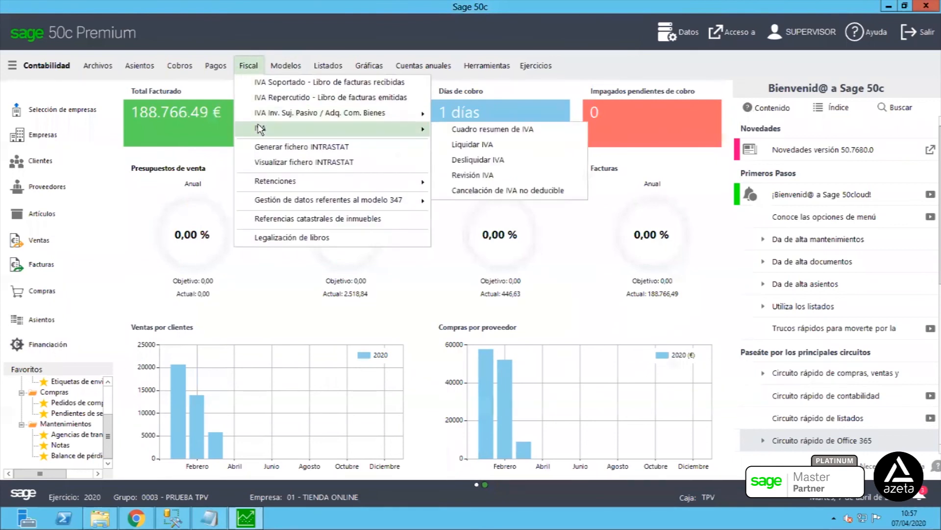
left_click(460, 130)
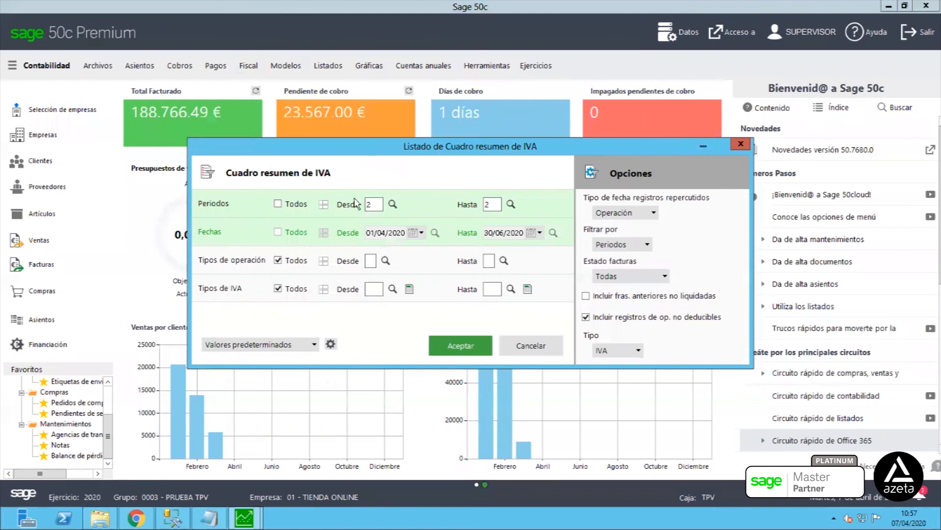
type("1")
key("Tab")
type("1")
left_click(450, 346)
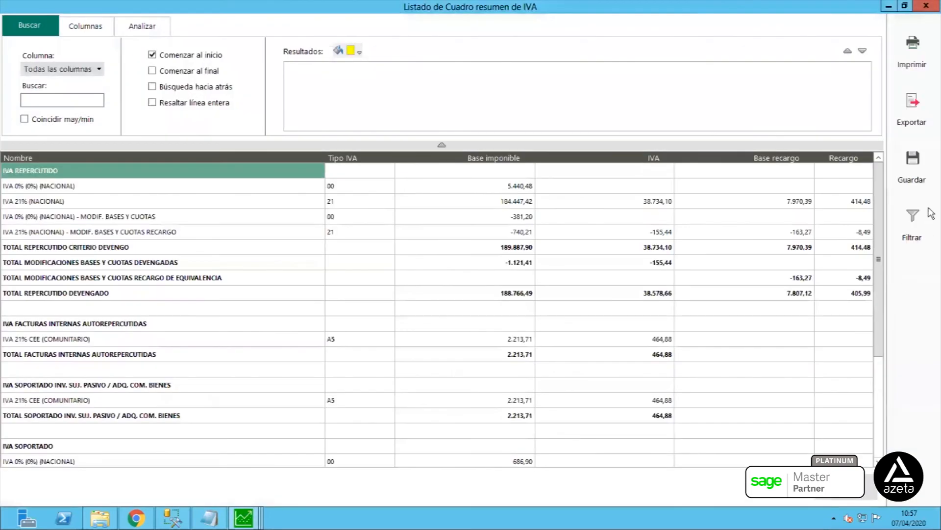
Open the VAT summary's export options, enable sending the document by email, and switch to Chrome.
left_click(915, 119)
left_click(767, 277)
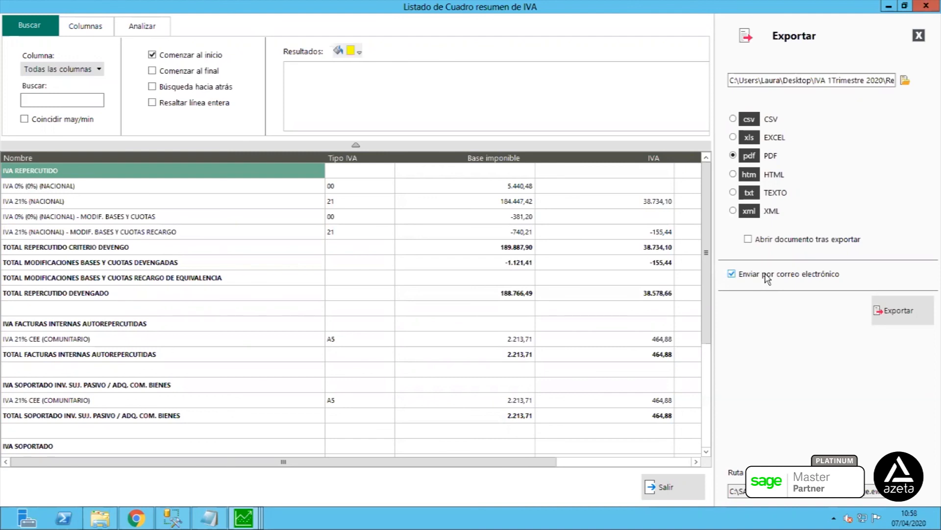
left_click(136, 518)
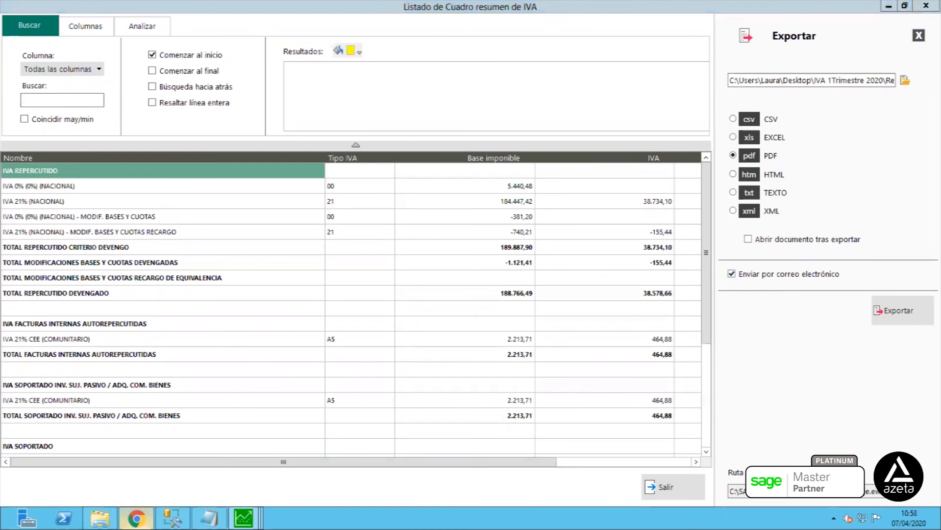